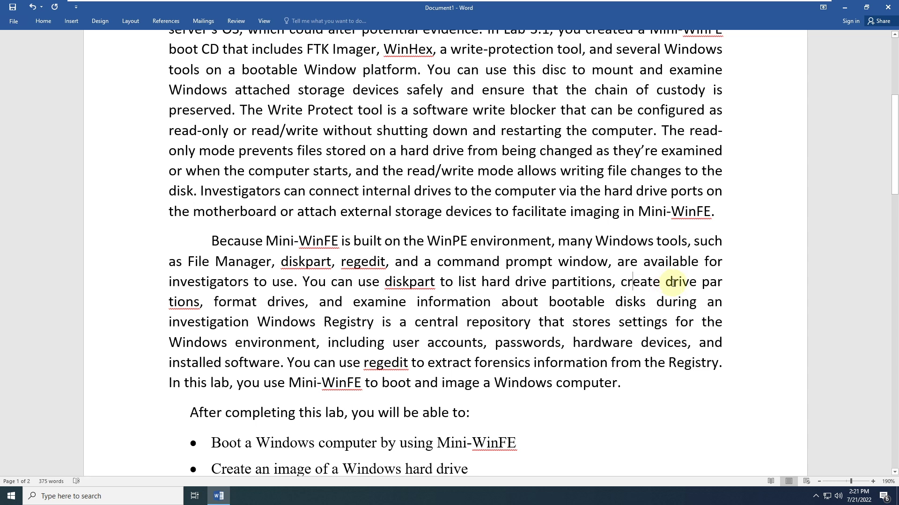
Step: Read the lab introduction on Mini-WinFE, diskpart and regedit, plus the list of learning objectives
{"action": "left_click_drag", "start_coordinate": [211, 302], "coordinate": [474, 305]}
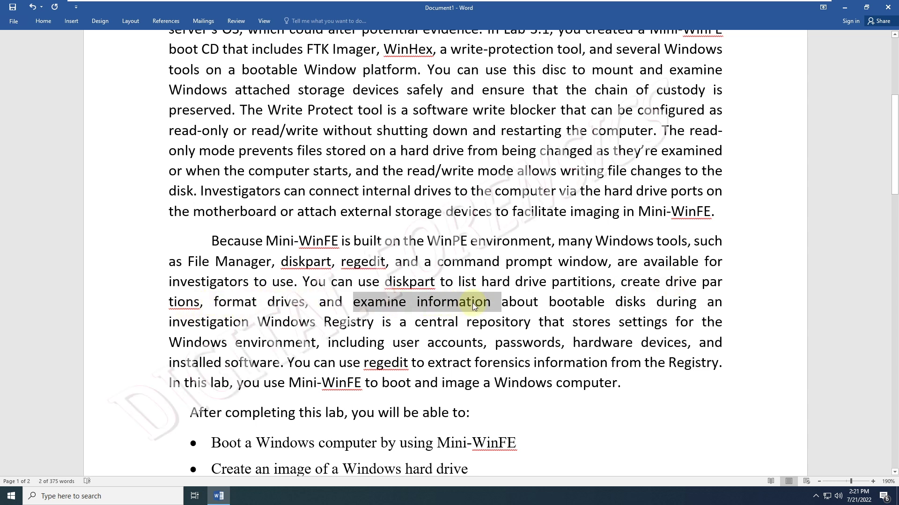
{"action": "left_click", "coordinate": [420, 322]}
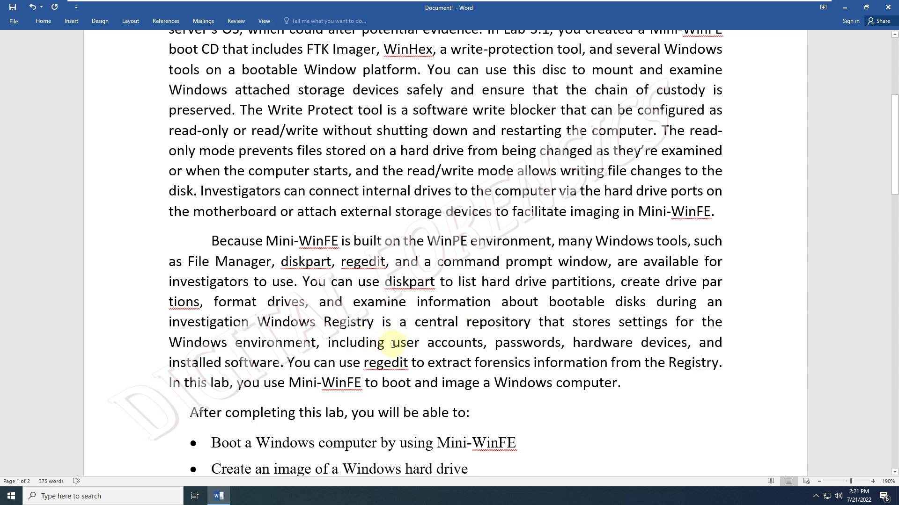
{"action": "left_click_drag", "start_coordinate": [288, 363], "coordinate": [490, 367]}
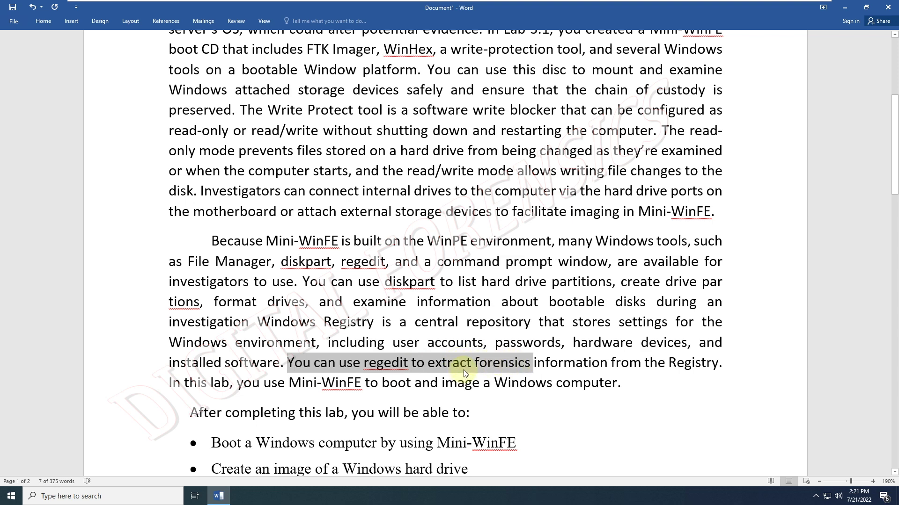
{"action": "left_click_drag", "start_coordinate": [212, 383], "coordinate": [316, 383]}
{"action": "scroll", "coordinate": [354, 377], "scroll_direction": "down", "scroll_amount": 1}
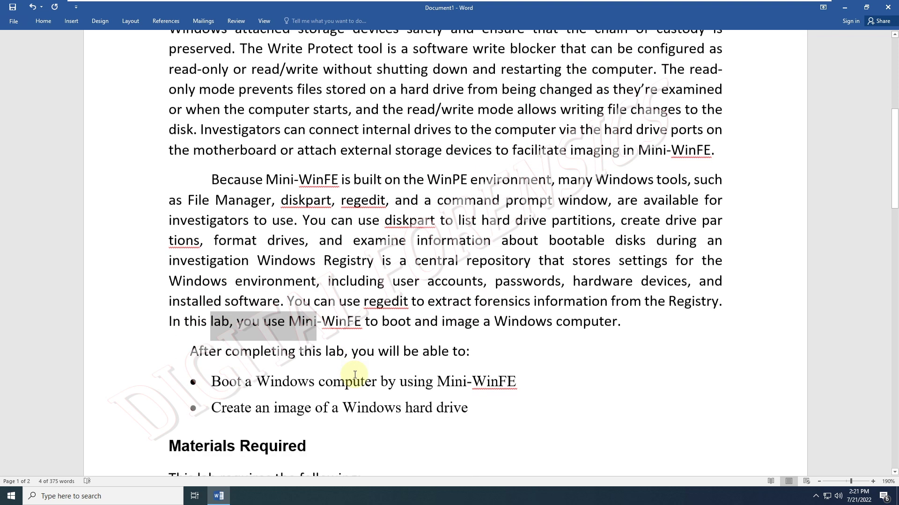
{"action": "scroll", "coordinate": [353, 377], "scroll_direction": "down", "scroll_amount": 1}
{"action": "left_click_drag", "start_coordinate": [322, 257], "coordinate": [530, 265]}
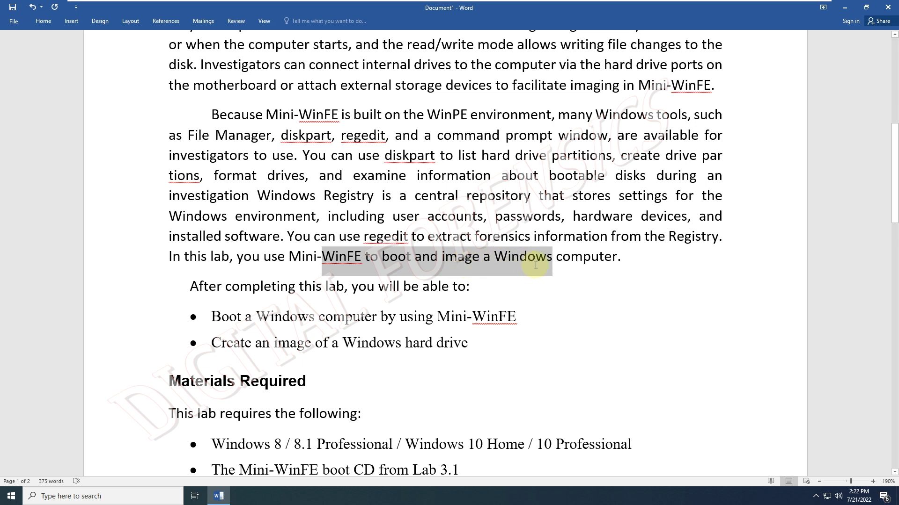
{"action": "left_click_drag", "start_coordinate": [195, 285], "coordinate": [459, 290]}
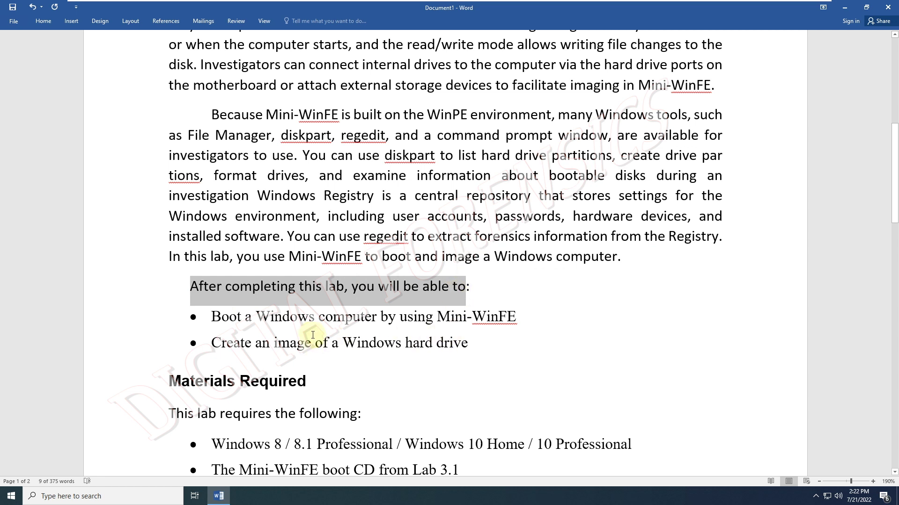
{"action": "left_click", "coordinate": [385, 326]}
{"action": "left_click", "coordinate": [378, 344]}
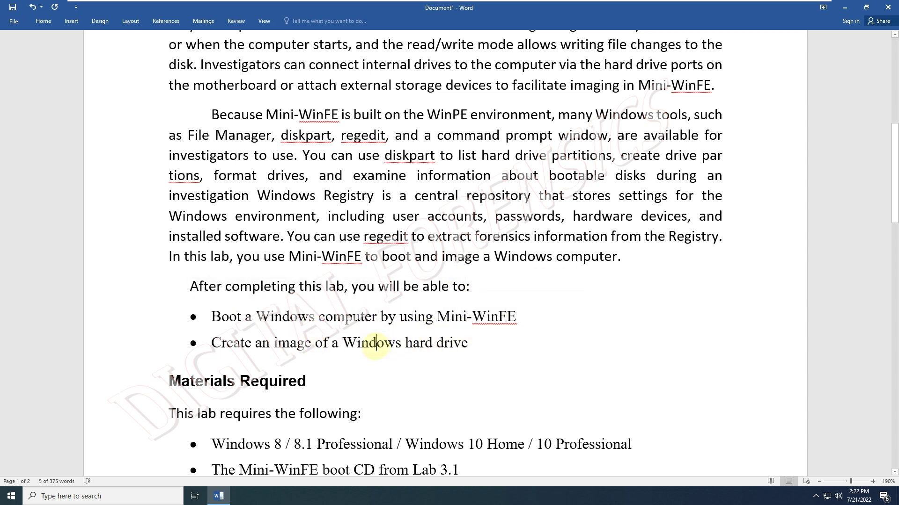
{"action": "left_click_drag", "start_coordinate": [215, 344], "coordinate": [400, 345]}
Step: Review the Materials Required section, including Windows versions, boot CD, additional hard drive, SATA cable and estimated completion time
{"action": "scroll", "coordinate": [218, 323], "scroll_direction": "down", "scroll_amount": 3}
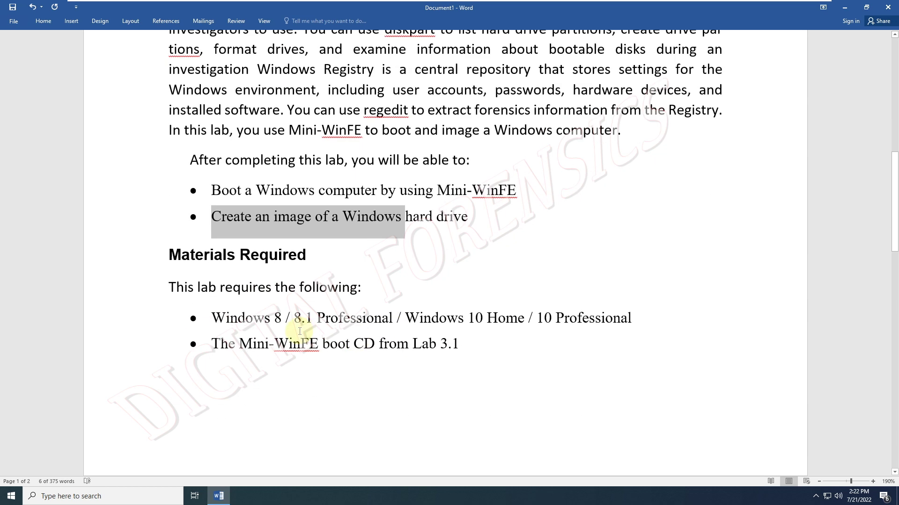
{"action": "left_click_drag", "start_coordinate": [211, 344], "coordinate": [477, 345]}
{"action": "left_click_drag", "start_coordinate": [212, 319], "coordinate": [389, 322]}
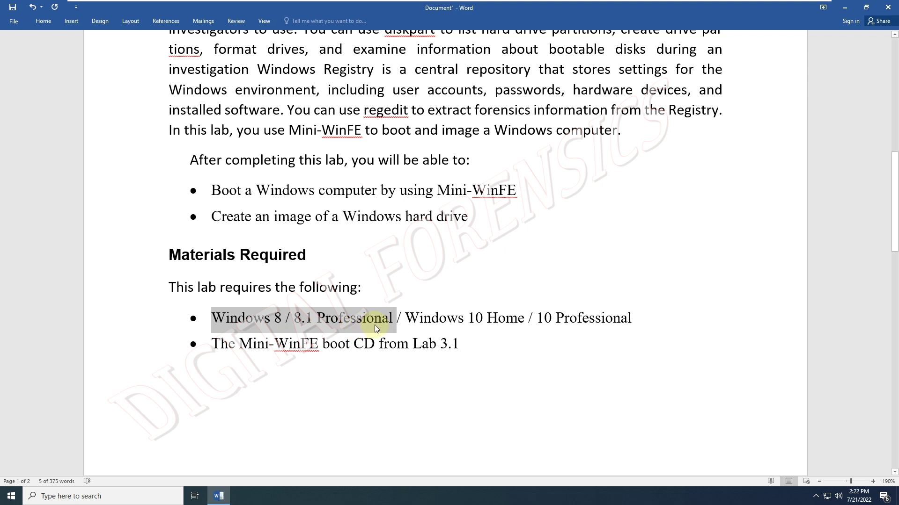
{"action": "scroll", "coordinate": [376, 326], "scroll_direction": "down", "scroll_amount": 5}
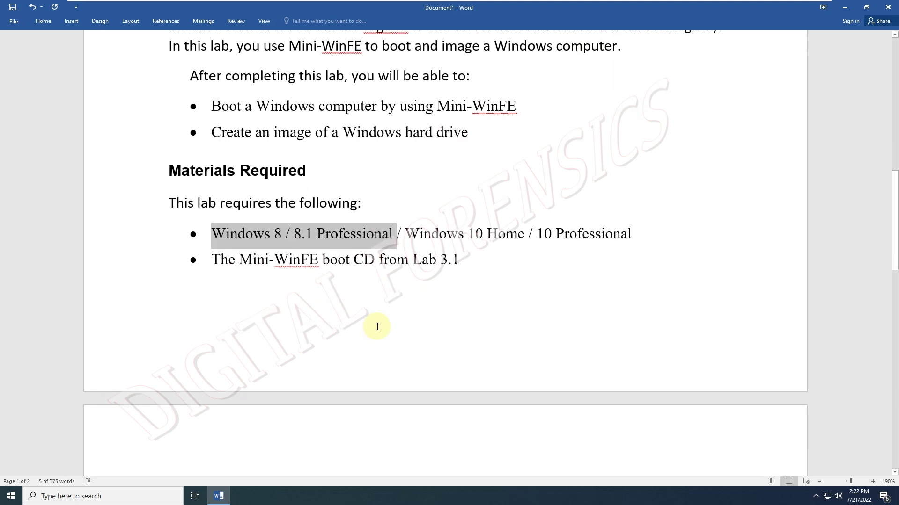
{"action": "left_click_drag", "start_coordinate": [212, 291], "coordinate": [606, 288]}
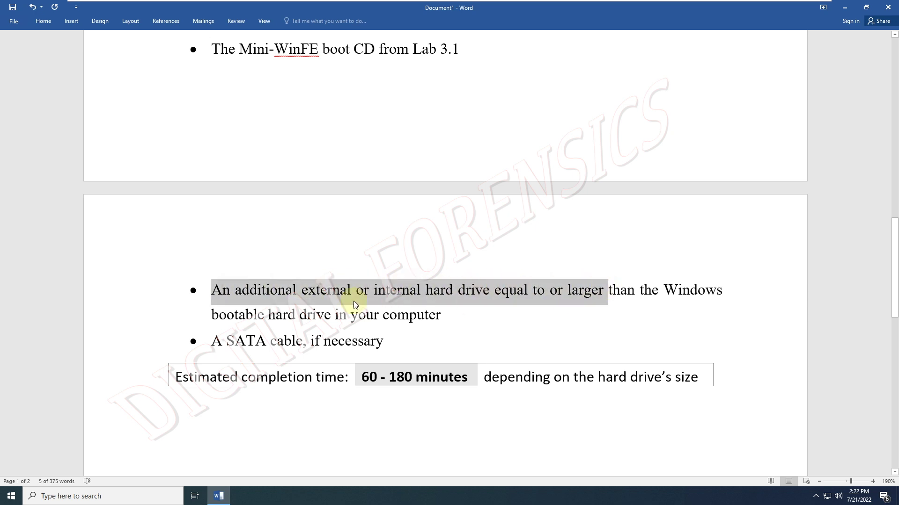
{"action": "left_click", "coordinate": [411, 294]}
{"action": "left_click_drag", "start_coordinate": [405, 290], "coordinate": [628, 288]}
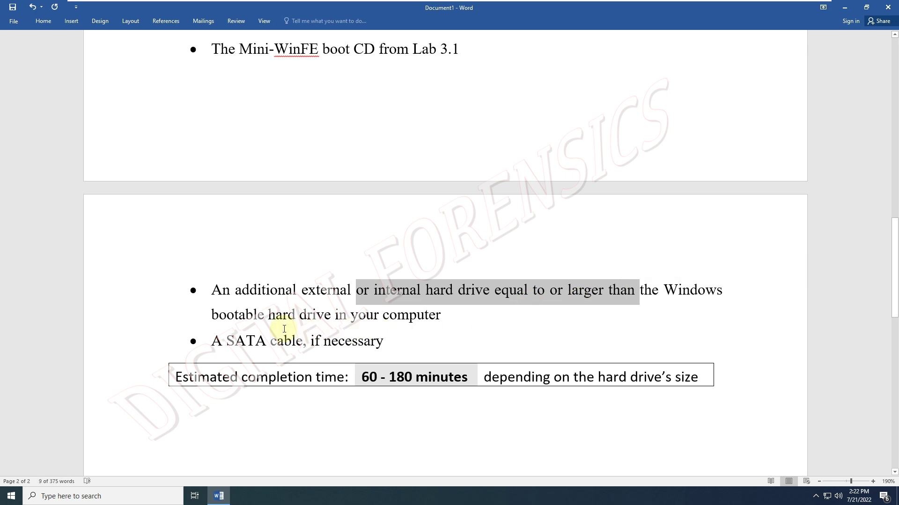
{"action": "left_click_drag", "start_coordinate": [261, 315], "coordinate": [309, 331]}
{"action": "left_click_drag", "start_coordinate": [208, 341], "coordinate": [171, 380]}
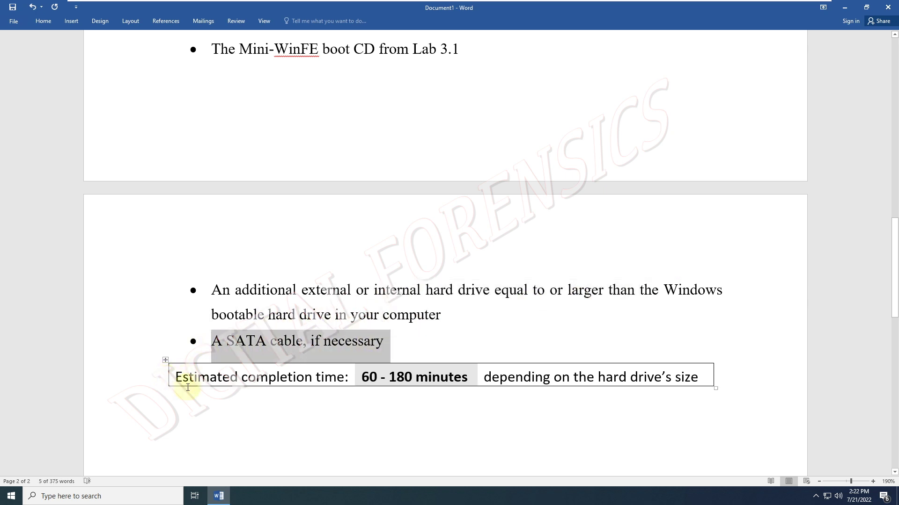
Step: Minimize the lab document, show This PC in File Explorer and open Computer Management for this computer
{"action": "left_click", "coordinate": [843, 8]}
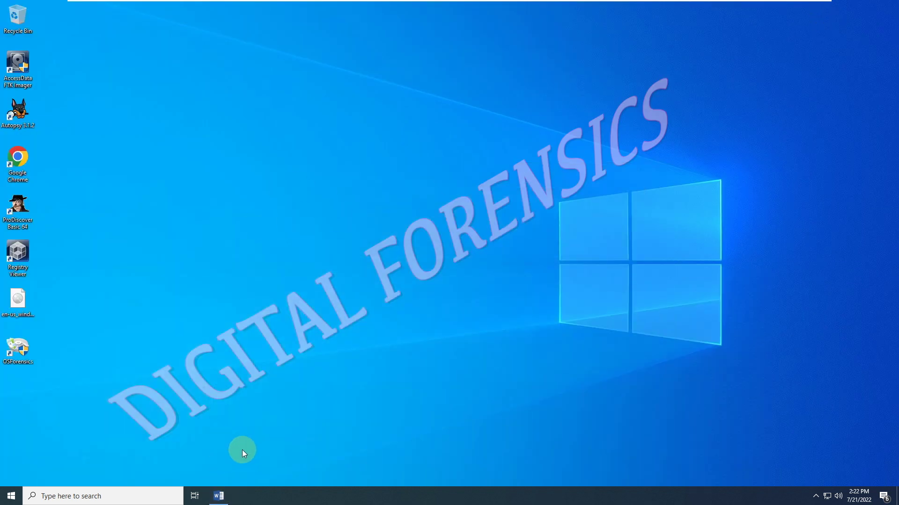
{"action": "key", "text": "super+e"}
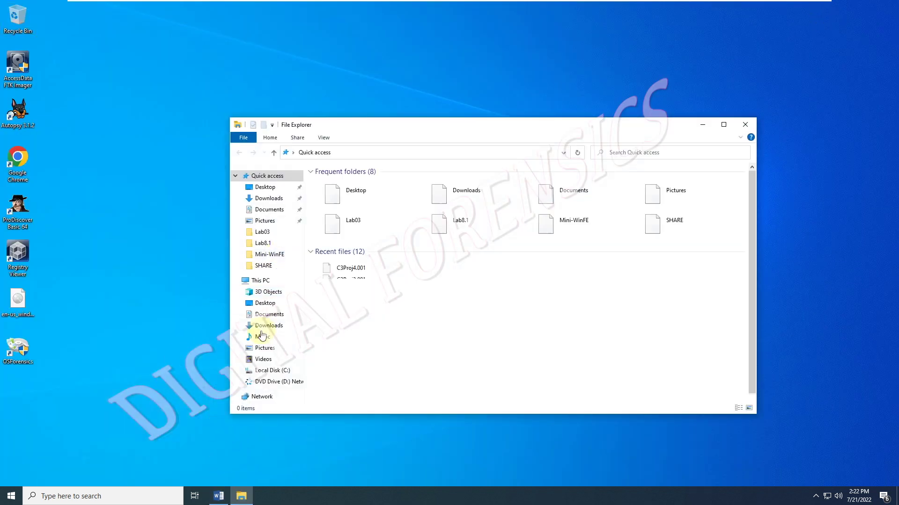
{"action": "left_click", "coordinate": [259, 283]}
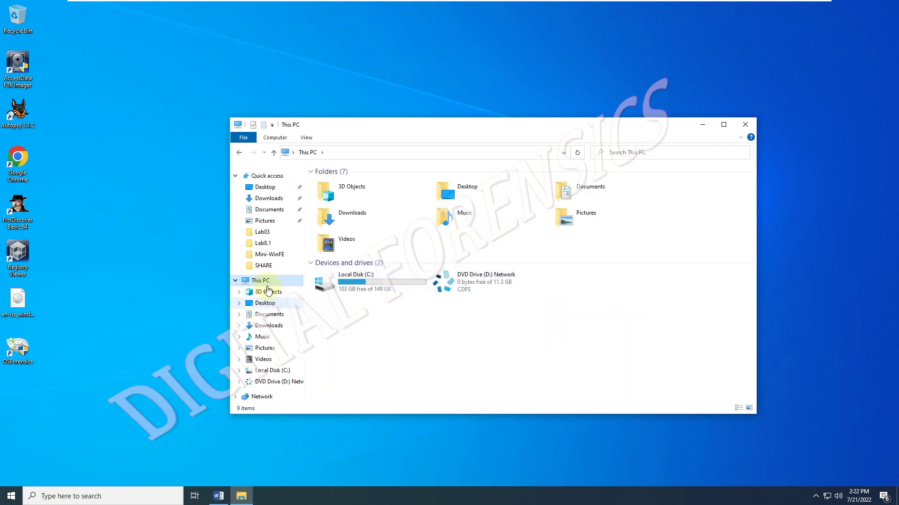
{"action": "right_click", "coordinate": [264, 284]}
{"action": "left_click", "coordinate": [293, 301]}
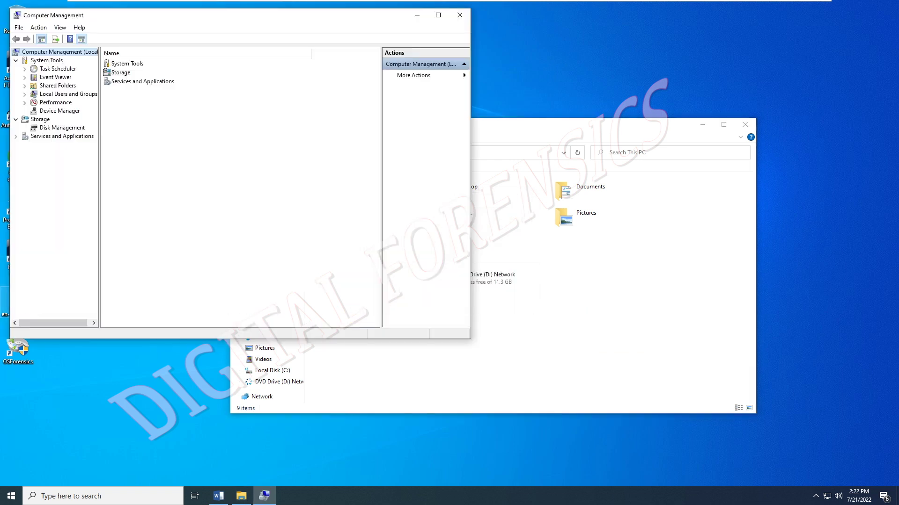
Step: Open Disk Management and initialize Disk 0 with the GPT (GUID Partition Table) partition style
{"action": "left_click", "coordinate": [48, 129]}
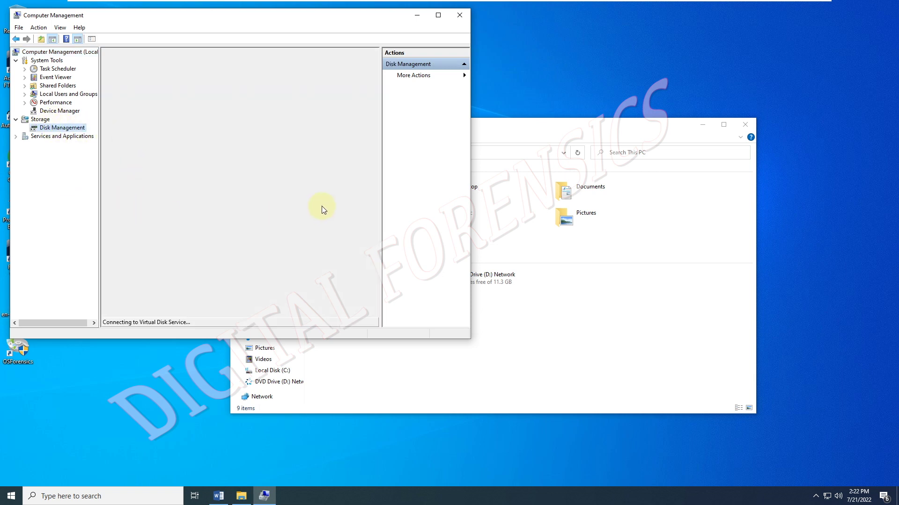
{"action": "left_click_drag", "start_coordinate": [171, 109], "coordinate": [219, 94]}
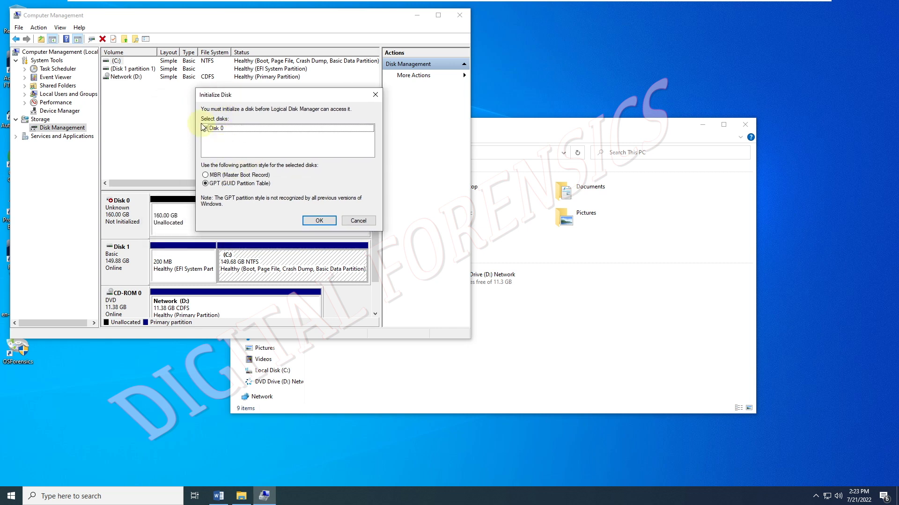
{"action": "left_click", "coordinate": [304, 221]}
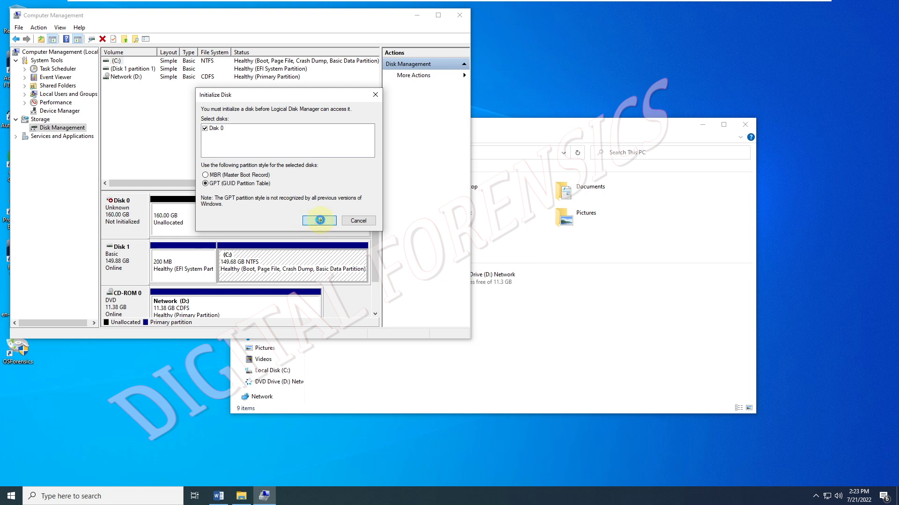
Step: Start a new simple volume in Disk 0's unallocated space, using the full 163822 MB and drive letter E
{"action": "right_click", "coordinate": [196, 220]}
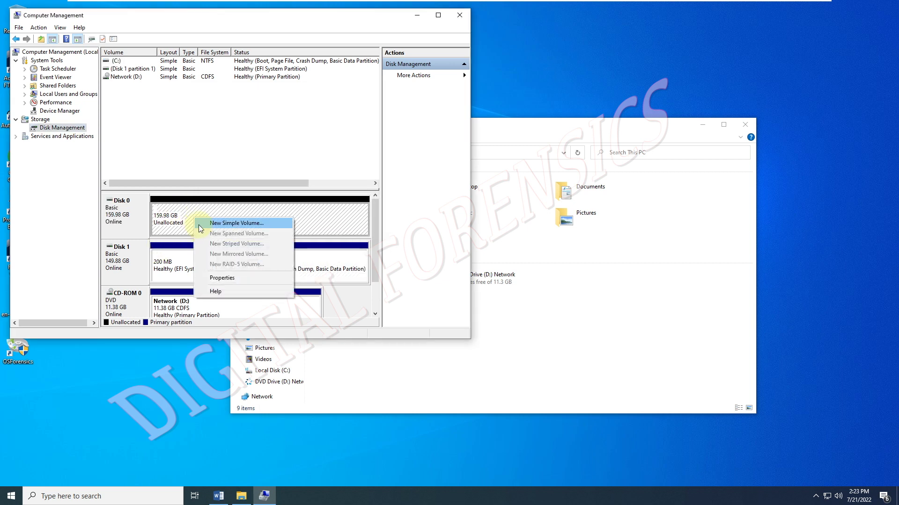
{"action": "left_click", "coordinate": [199, 225]}
{"action": "left_click", "coordinate": [280, 228]}
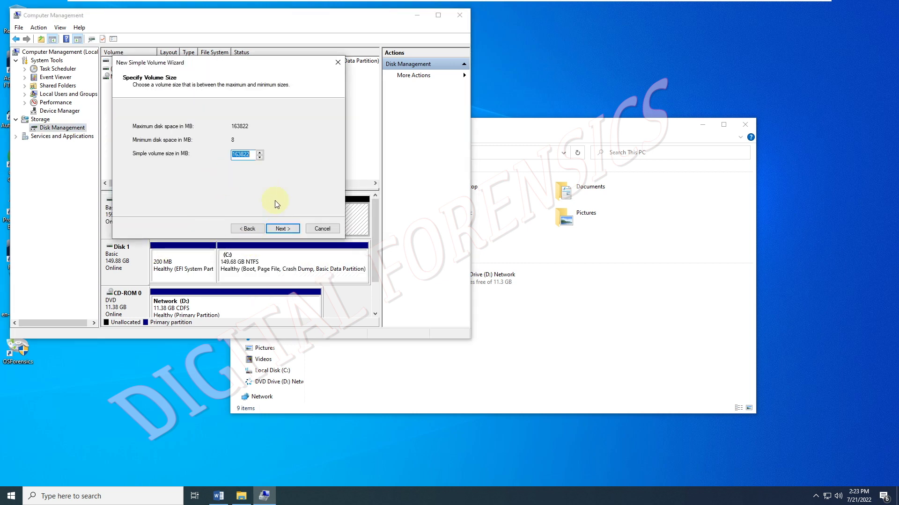
{"action": "left_click", "coordinate": [282, 229]}
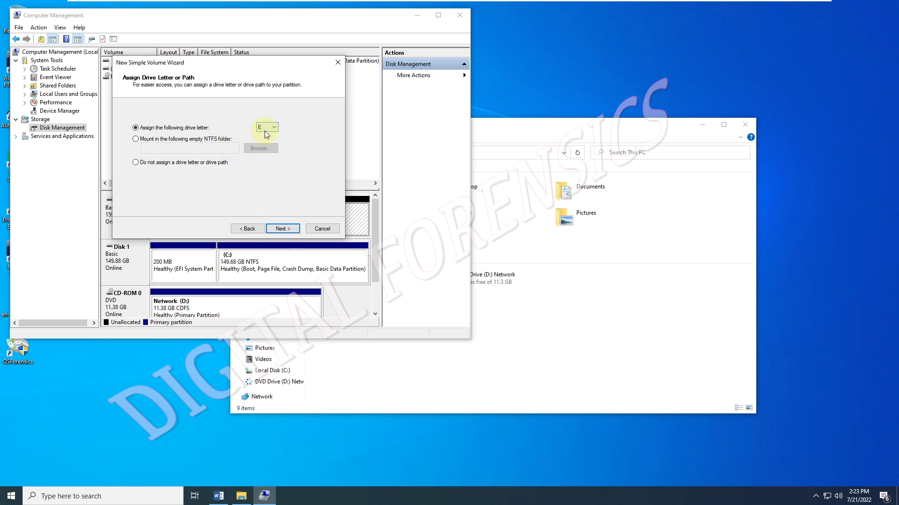
{"action": "left_click", "coordinate": [283, 229]}
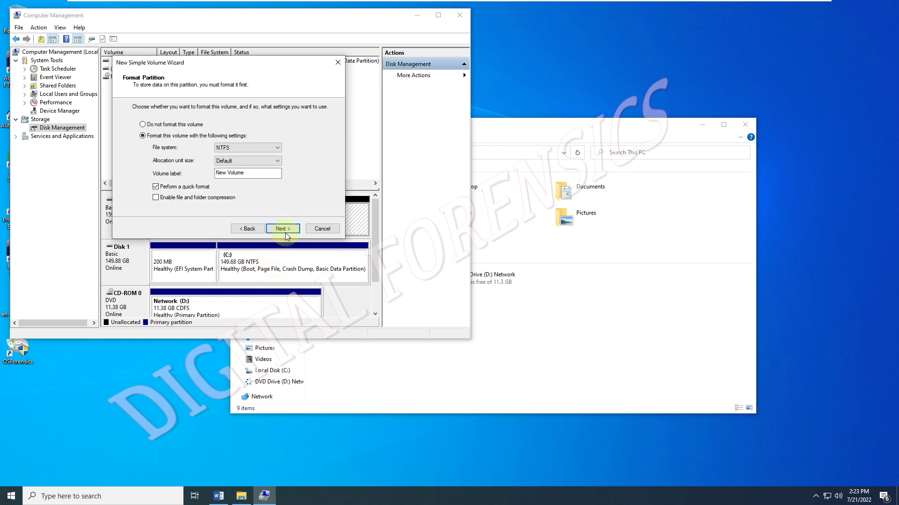
Step: Label the new volume INTERNAL DRIVE, keep NTFS with quick format, and finish creating it
{"action": "left_click_drag", "start_coordinate": [248, 173], "coordinate": [216, 173]}
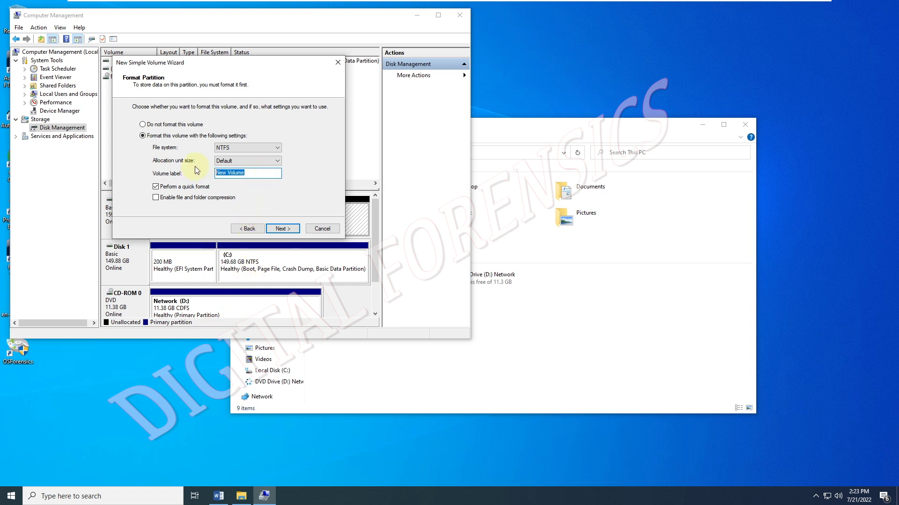
{"action": "type", "text": "EXTERNAL DRIVE"}
{"action": "double_click", "coordinate": [233, 172]}
{"action": "type", "text": "INTERNAL DRIVE"}
{"action": "key", "text": "Return"}
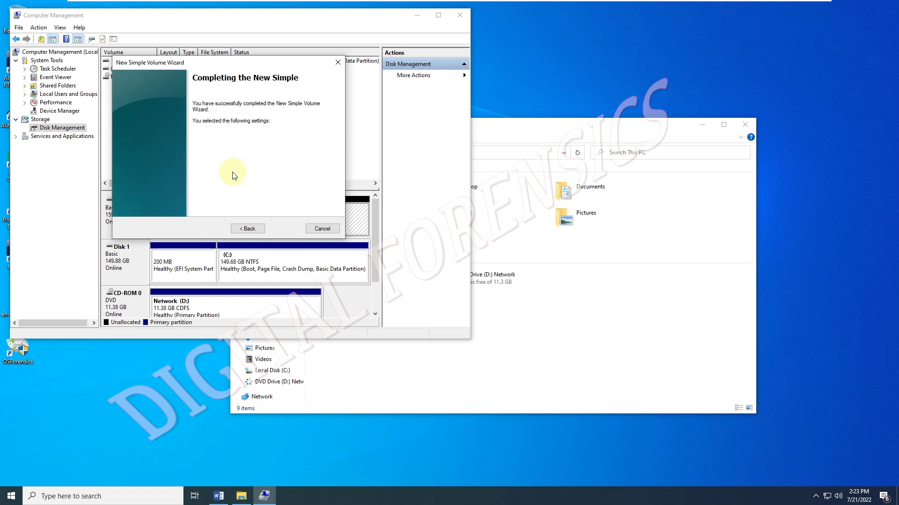
{"action": "left_click", "coordinate": [283, 228]}
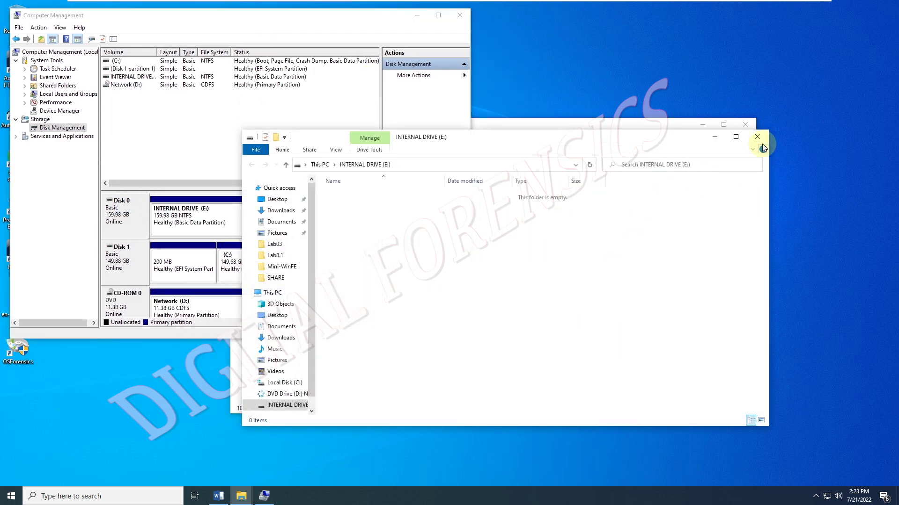
Step: Show This PC and open the properties of Local Disk (C:) to examine its capacity
{"action": "left_click", "coordinate": [269, 294]}
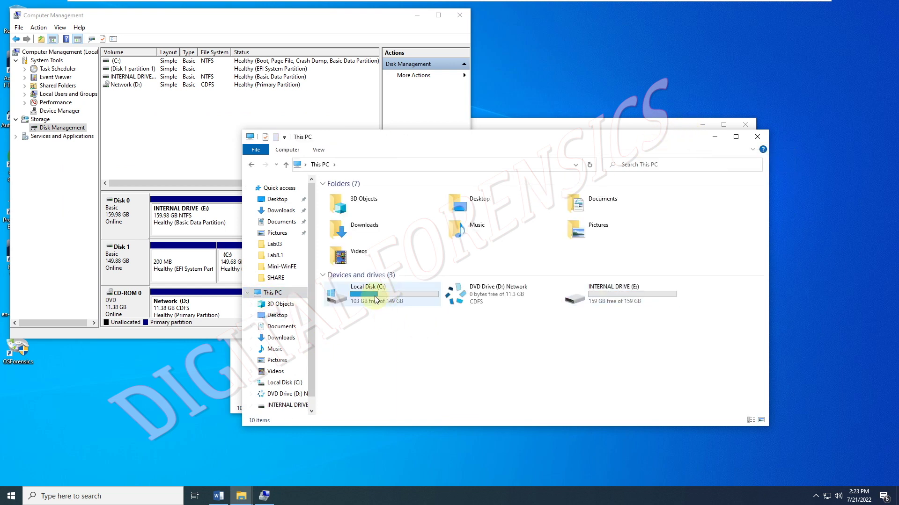
{"action": "left_click", "coordinate": [374, 299]}
{"action": "right_click", "coordinate": [376, 301]}
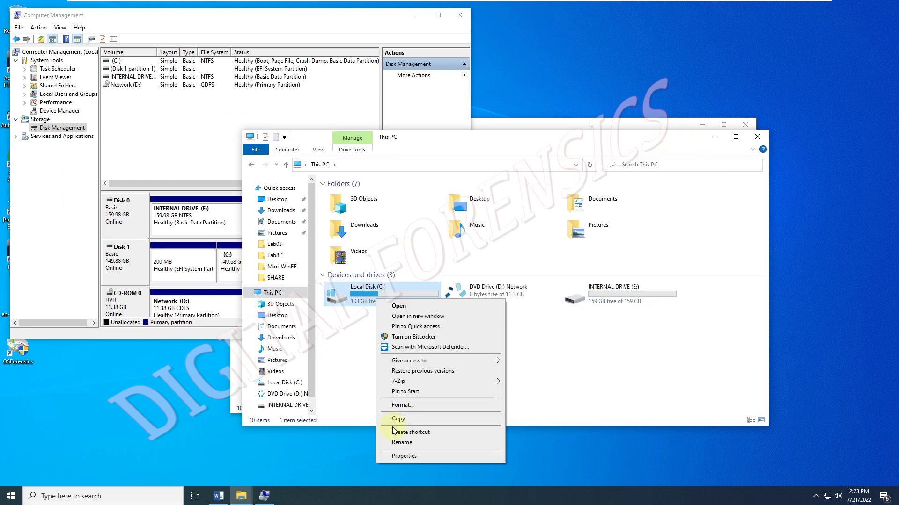
{"action": "left_click", "coordinate": [402, 456]}
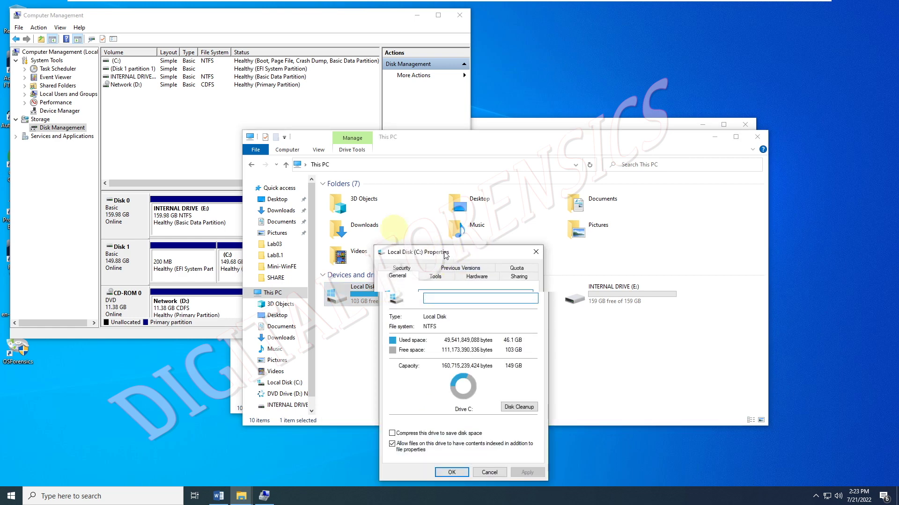
{"action": "left_click_drag", "start_coordinate": [422, 255], "coordinate": [261, 131]}
Step: Open the properties of INTERNAL DRIVE (E:) and compare its capacity side by side with drive C:
{"action": "left_click", "coordinate": [616, 302]}
{"action": "right_click", "coordinate": [613, 302]}
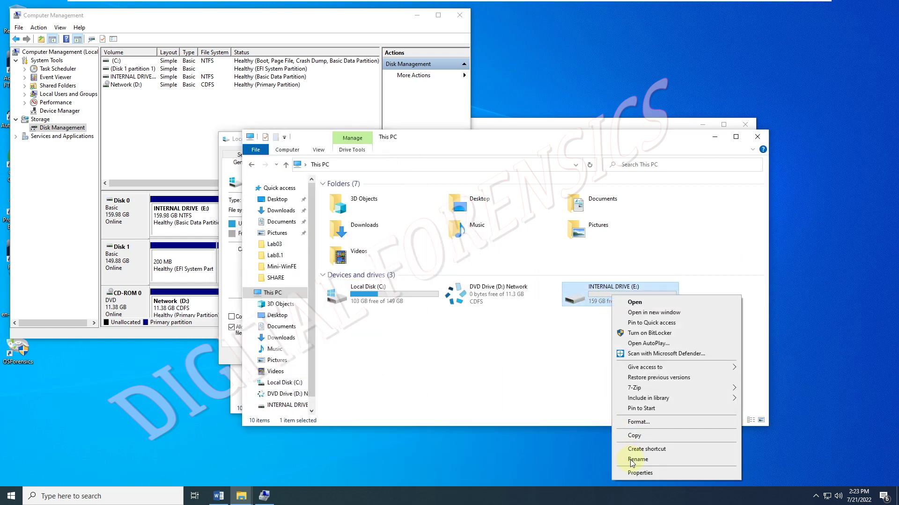
{"action": "left_click", "coordinate": [637, 473]}
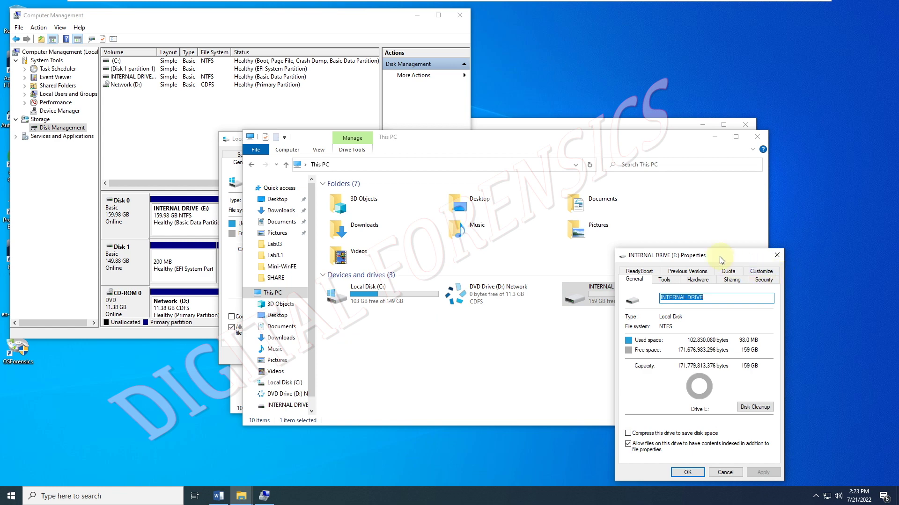
{"action": "left_click_drag", "start_coordinate": [720, 261], "coordinate": [533, 149]}
{"action": "left_click", "coordinate": [231, 149]}
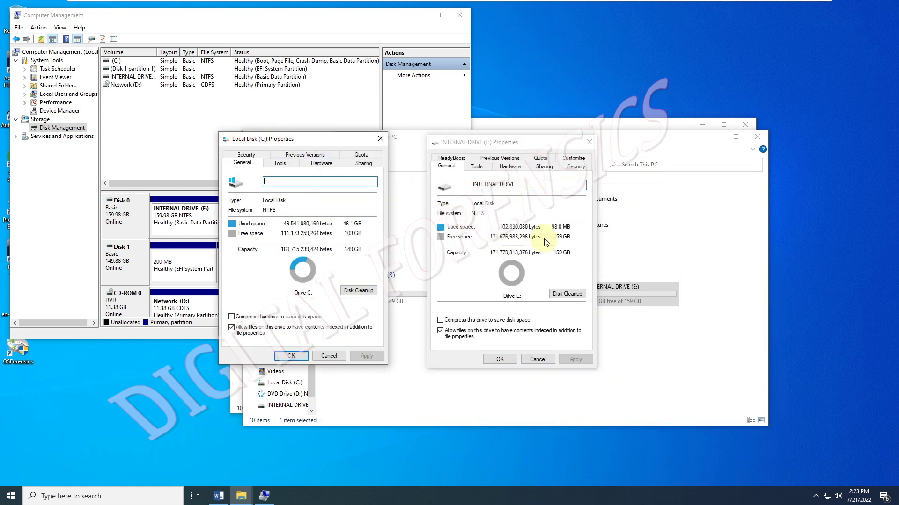
Step: Close both drive properties dialogs, the File Explorer windows and Computer Management
{"action": "left_click", "coordinate": [588, 142]}
{"action": "left_click", "coordinate": [380, 138]}
{"action": "left_click", "coordinate": [757, 137]}
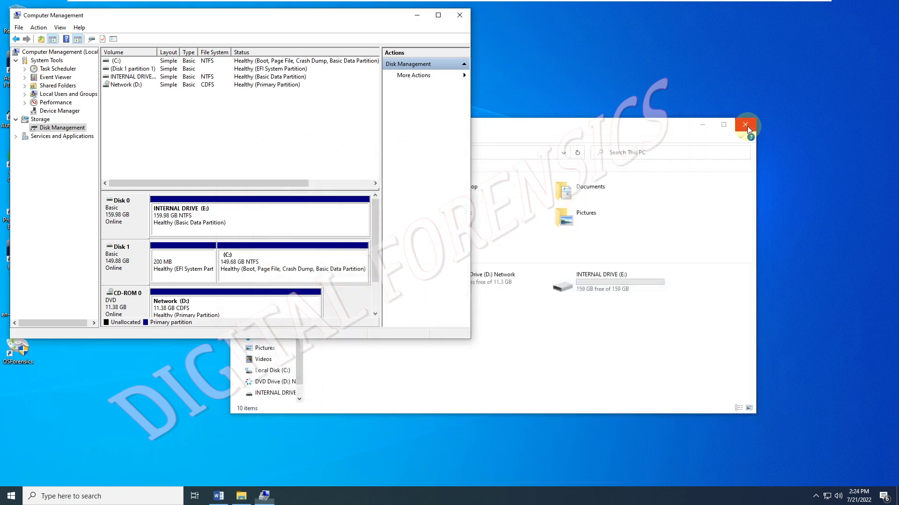
{"action": "left_click", "coordinate": [746, 125]}
{"action": "left_click", "coordinate": [460, 15]}
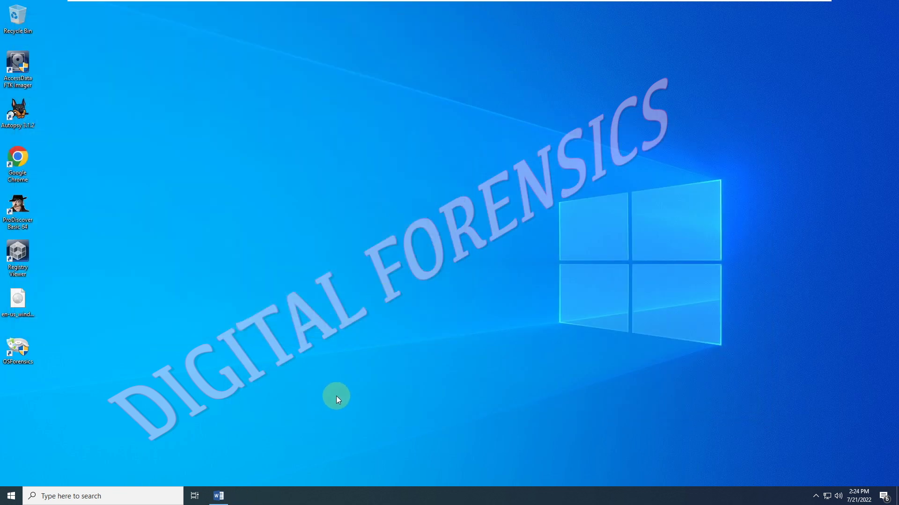
Step: Shut down the Windows computer
{"action": "left_click", "coordinate": [19, 498]}
{"action": "left_click", "coordinate": [11, 476]}
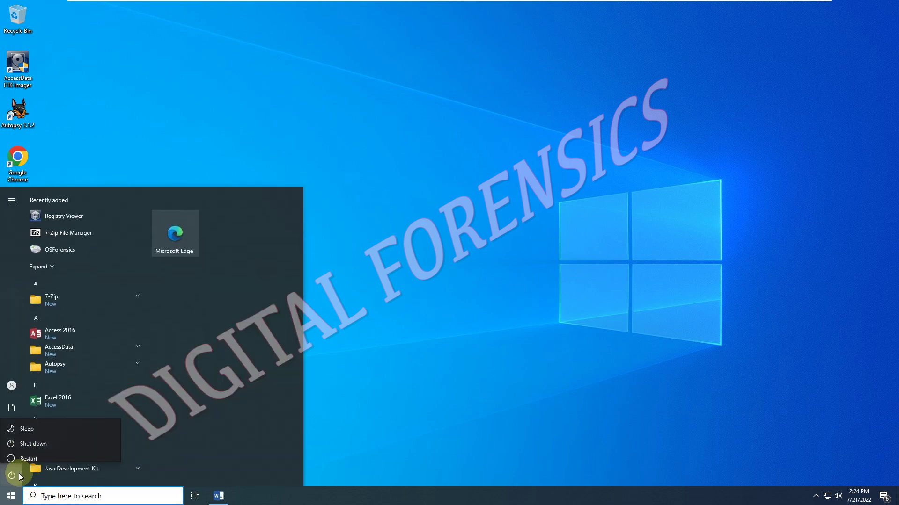
{"action": "left_click", "coordinate": [47, 448]}
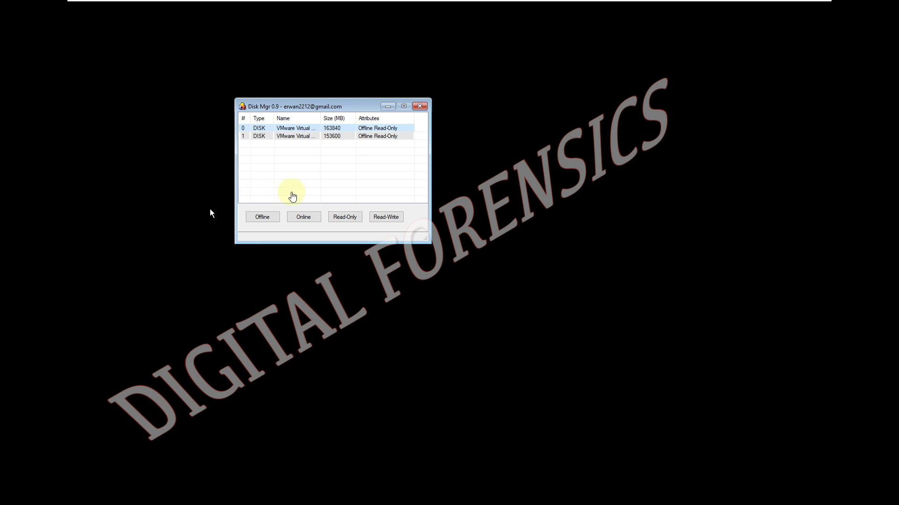
Step: Widen the Disk Mgr window and its Type, Name and Size columns so the disk details are fully readable
{"action": "left_click_drag", "start_coordinate": [430, 185], "coordinate": [485, 187]}
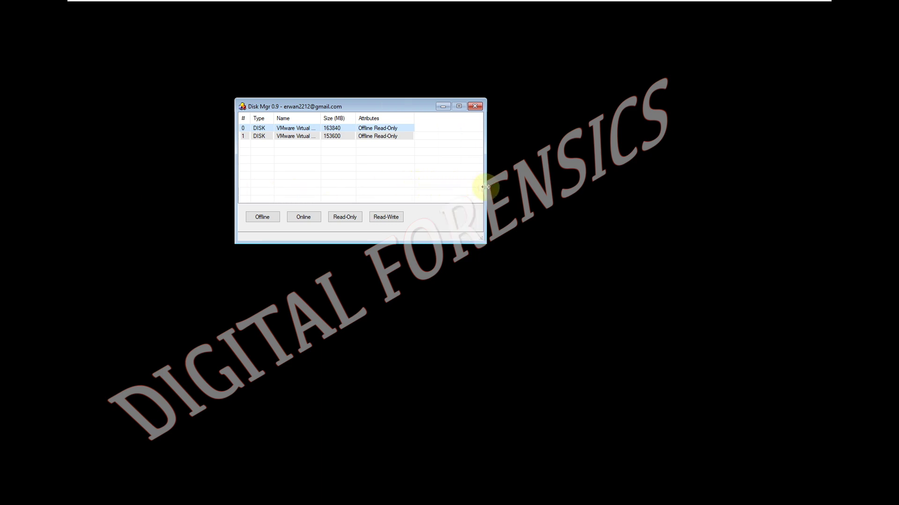
{"action": "left_click_drag", "start_coordinate": [319, 118], "coordinate": [364, 119]}
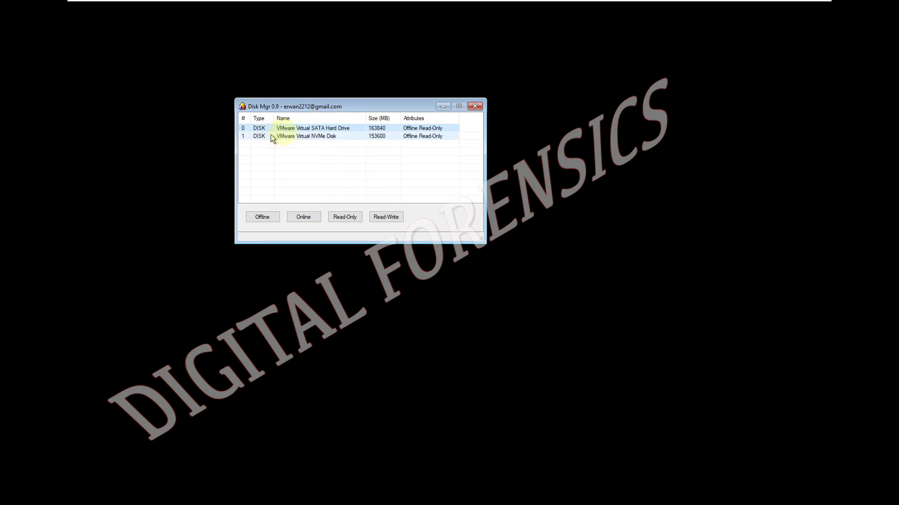
{"action": "left_click_drag", "start_coordinate": [274, 119], "coordinate": [286, 119]}
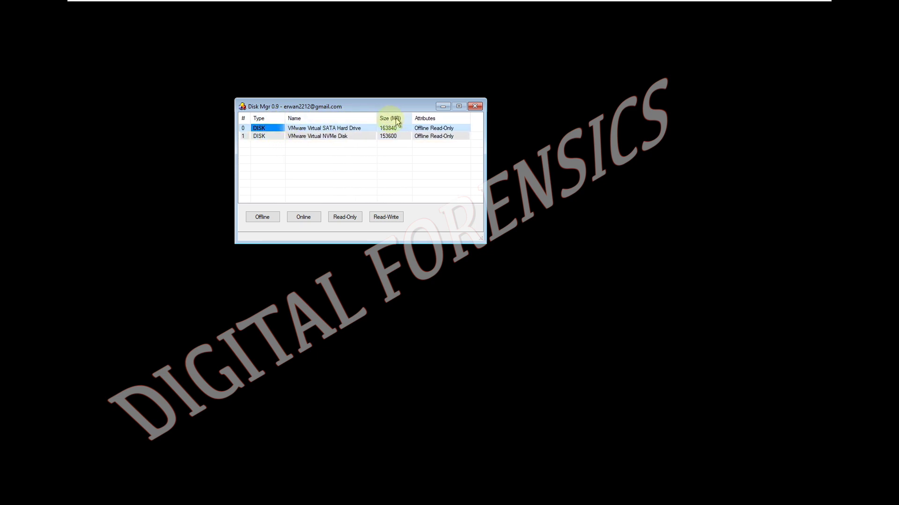
{"action": "left_click_drag", "start_coordinate": [410, 119], "coordinate": [417, 119]}
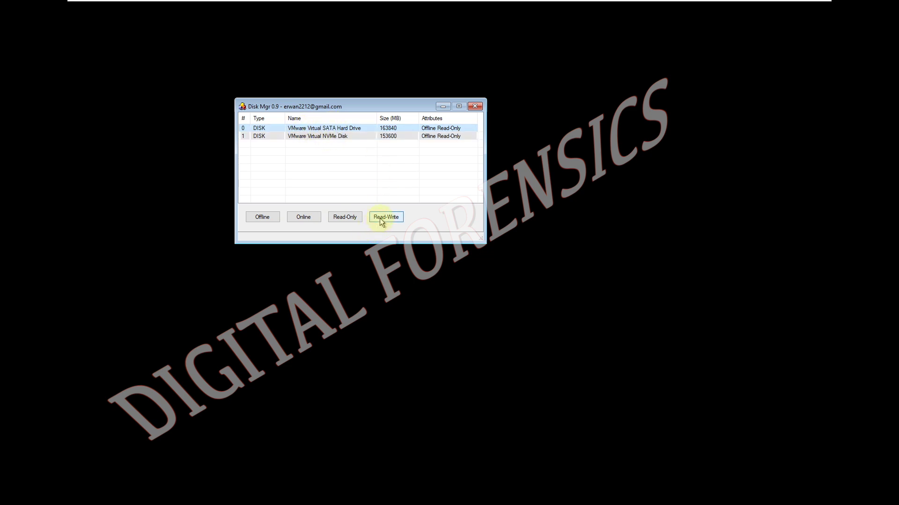
Step: Bring both the VMware Virtual SATA Hard Drive and the VMware Virtual NVMe Disk online, accepting the mount warnings
{"action": "left_click", "coordinate": [307, 218]}
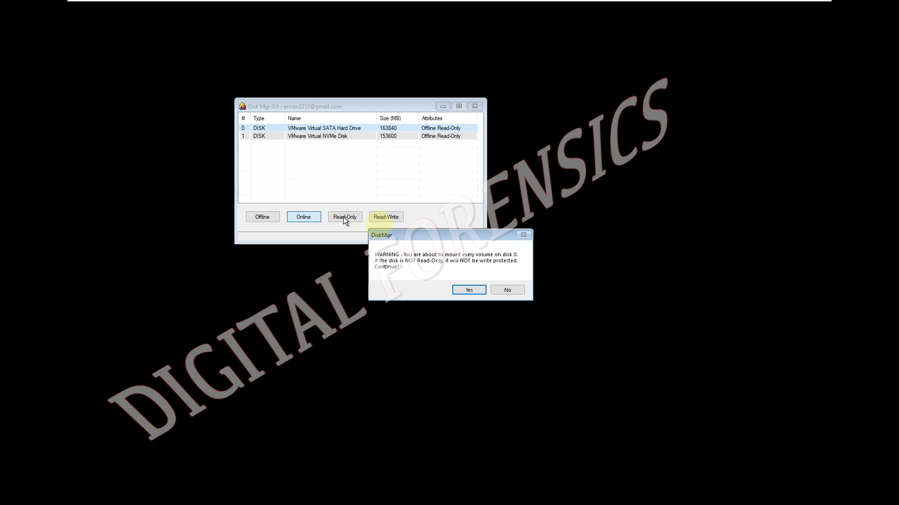
{"action": "left_click", "coordinate": [467, 290]}
{"action": "left_click", "coordinate": [338, 137]}
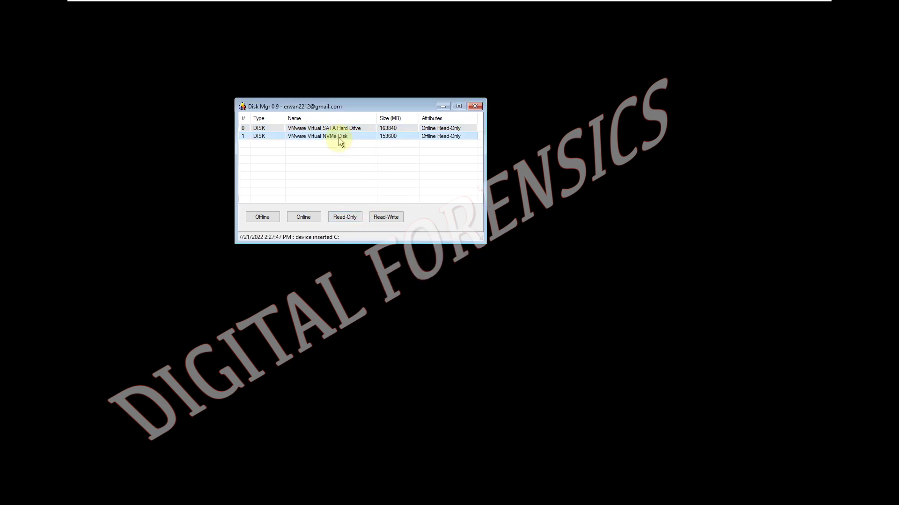
{"action": "left_click", "coordinate": [303, 218]}
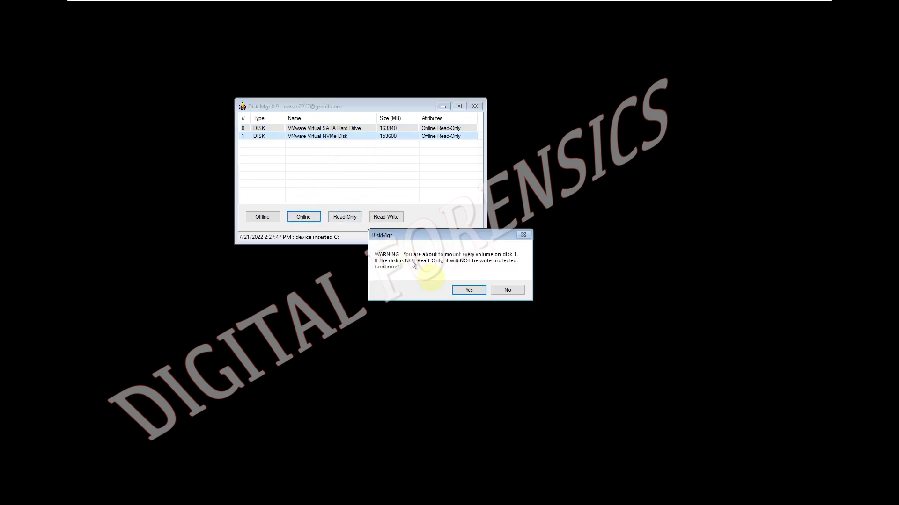
{"action": "left_click", "coordinate": [466, 290]}
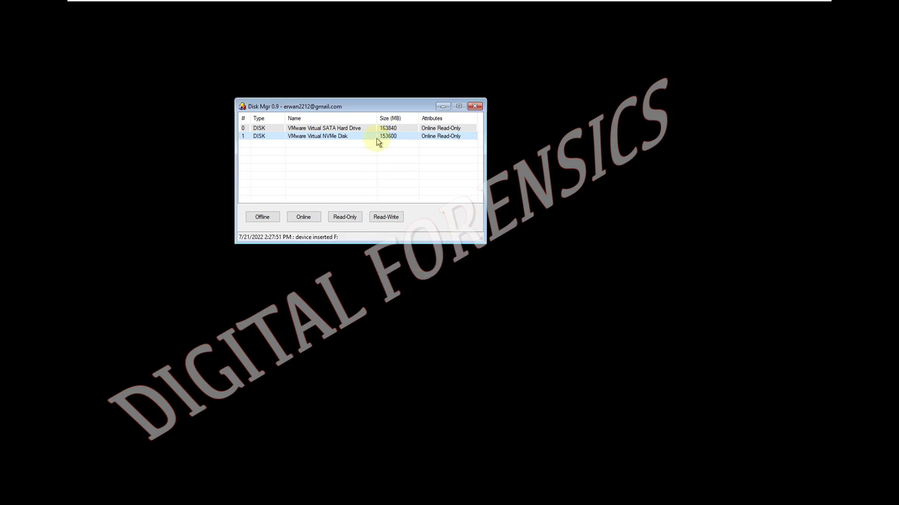
Step: Set the VMware Virtual SATA Hard Drive to read-write, leave the NVMe disk read-only, and close Disk Mgr
{"action": "left_click", "coordinate": [386, 129]}
{"action": "left_click", "coordinate": [393, 216]}
{"action": "left_click", "coordinate": [437, 284]}
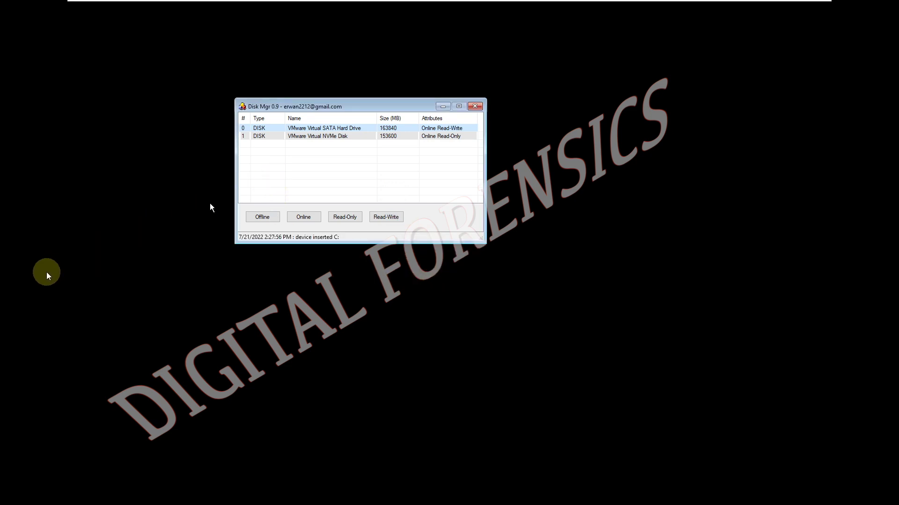
{"action": "left_click", "coordinate": [292, 137]}
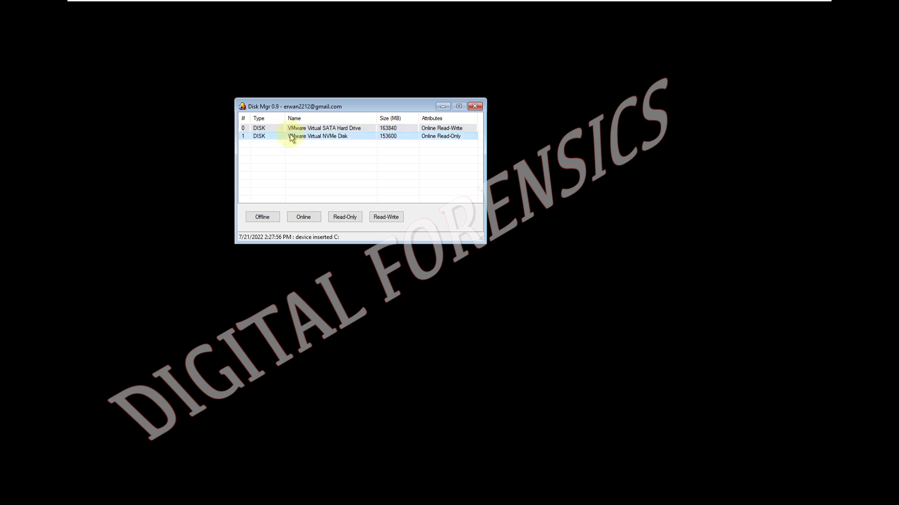
{"action": "left_click", "coordinate": [287, 132]}
{"action": "left_click", "coordinate": [287, 137]}
{"action": "left_click", "coordinate": [310, 157]}
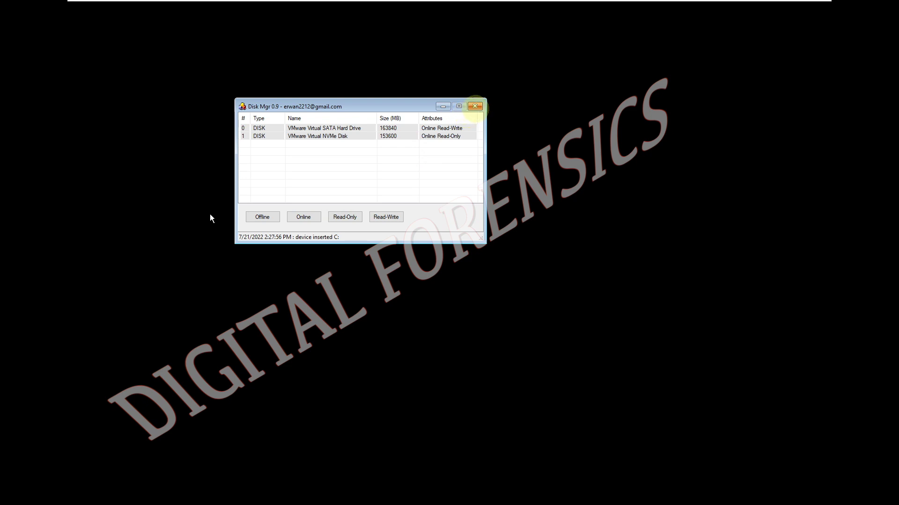
{"action": "left_click", "coordinate": [475, 106]}
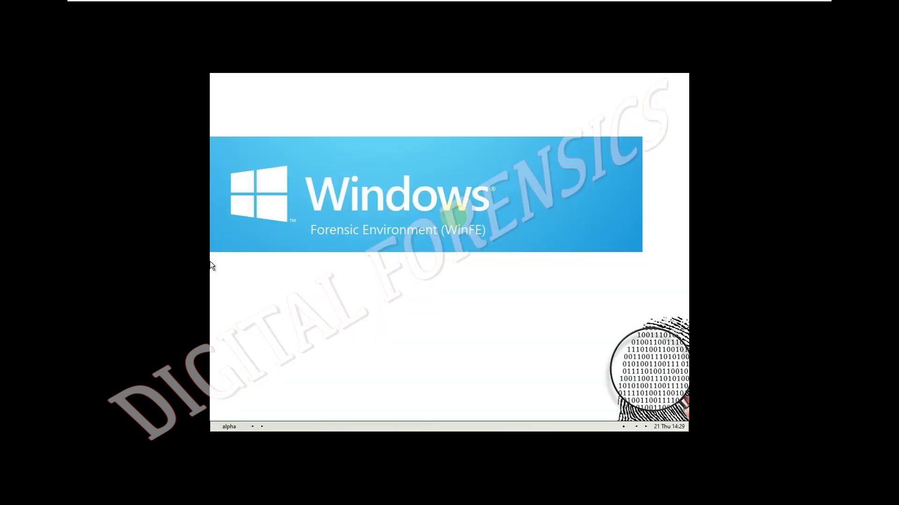
Step: Launch FTK Imager from the WinFE desktop's installed programs
{"action": "right_click", "coordinate": [360, 232]}
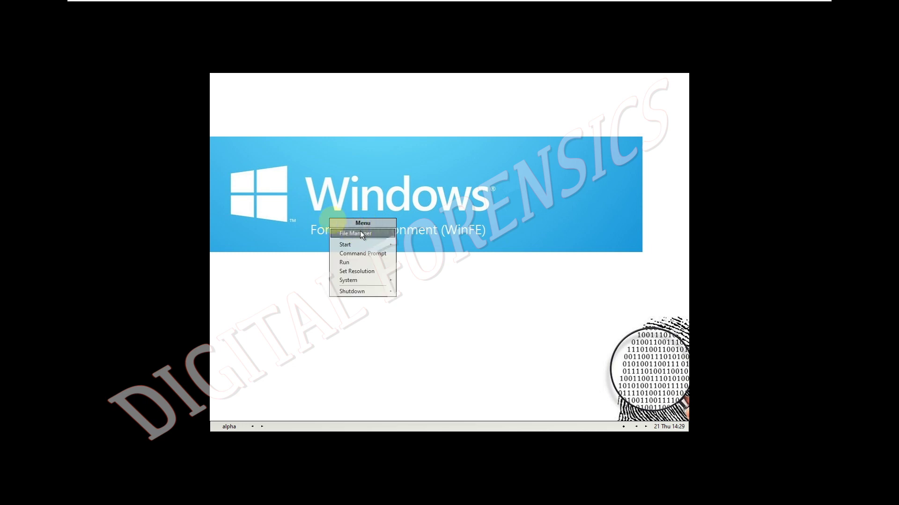
{"action": "left_click", "coordinate": [320, 216]}
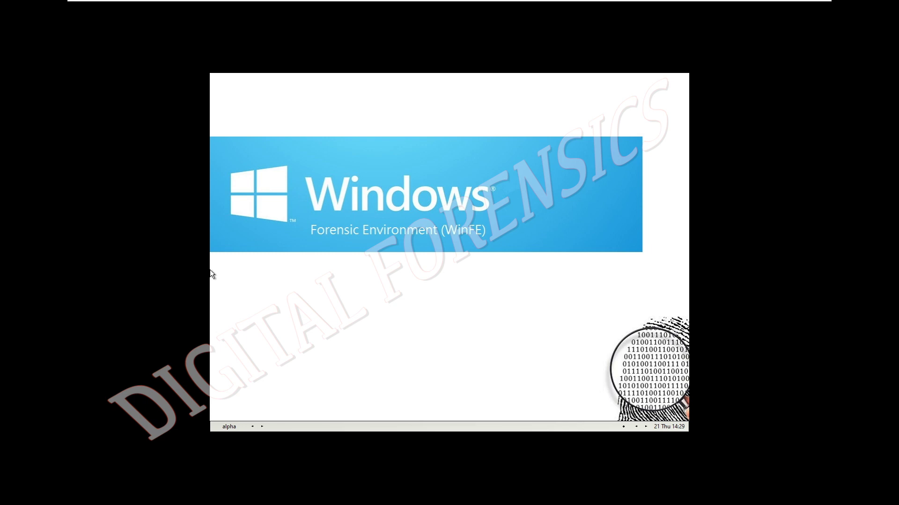
{"action": "left_click", "coordinate": [295, 220]}
{"action": "right_click", "coordinate": [299, 182]}
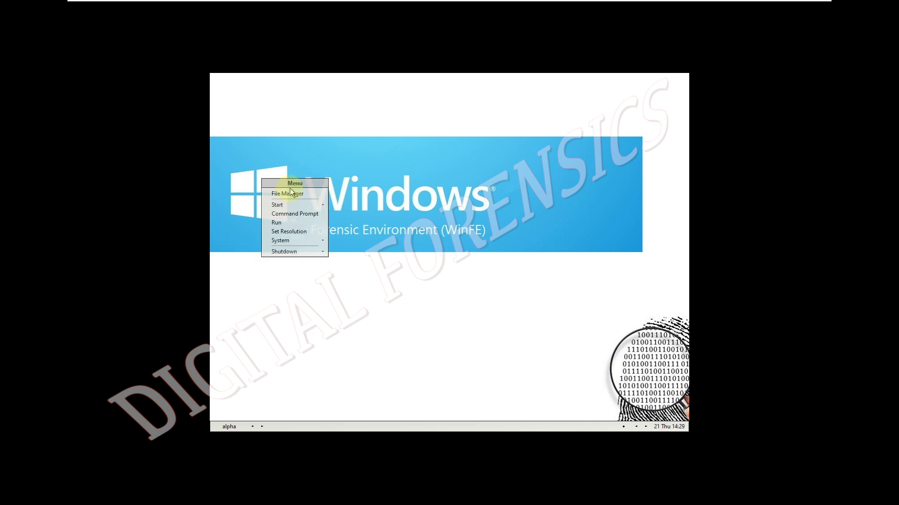
{"action": "mouse_move", "coordinate": [300, 206]}
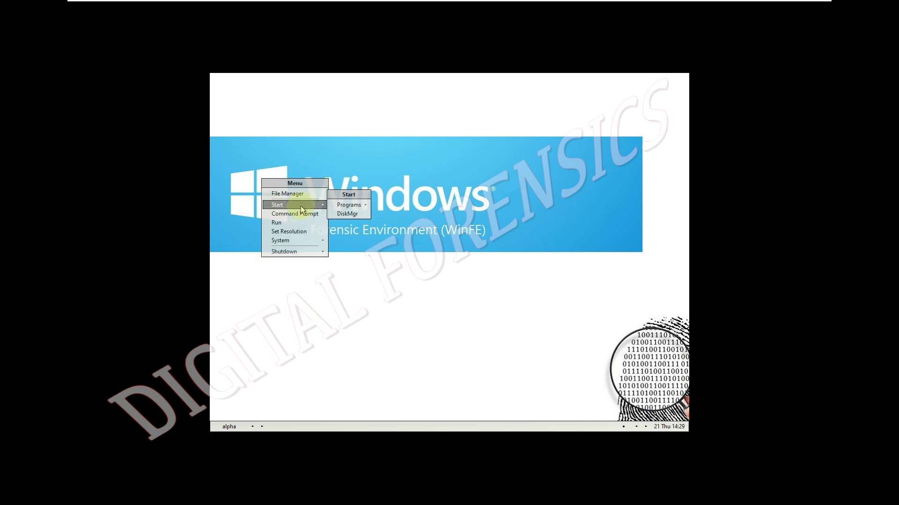
{"action": "mouse_move", "coordinate": [349, 205]}
{"action": "mouse_move", "coordinate": [396, 223]}
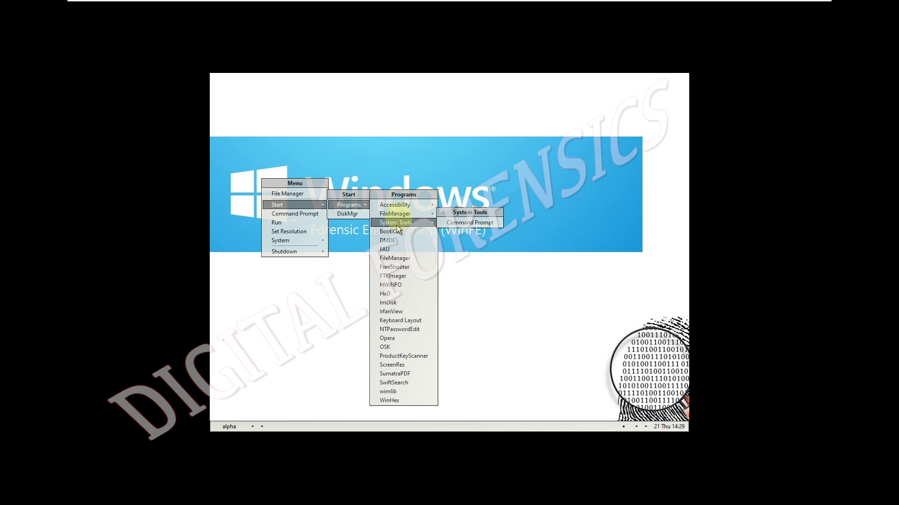
{"action": "left_click", "coordinate": [397, 276]}
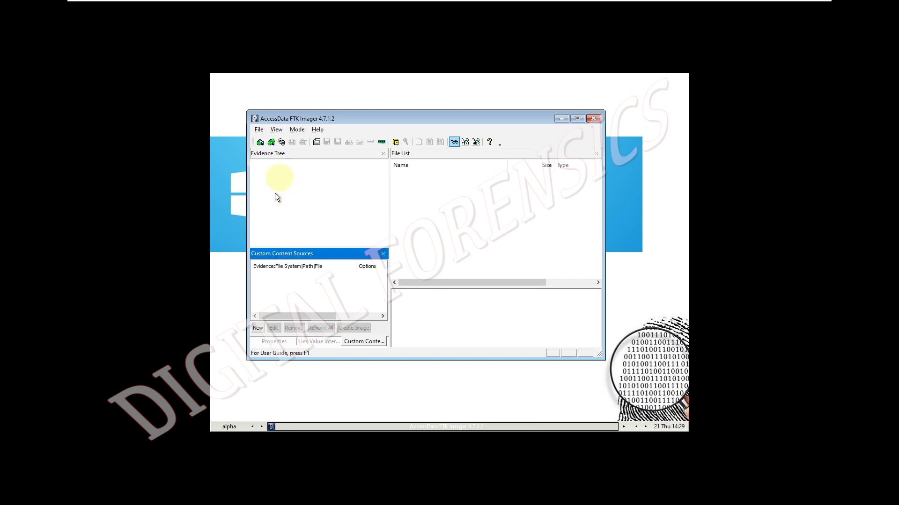
Step: Start creating a disk image with Physical Drive as the source evidence type
{"action": "left_click", "coordinate": [259, 130]}
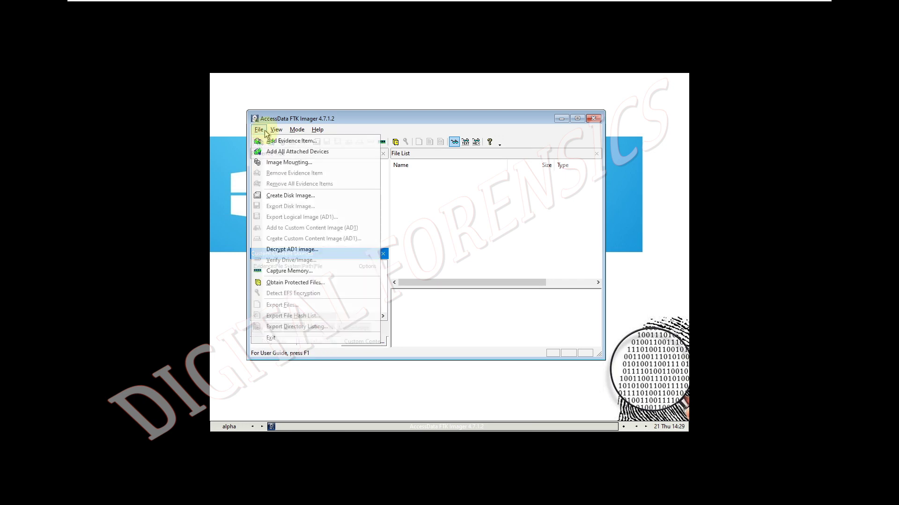
{"action": "left_click", "coordinate": [278, 195]}
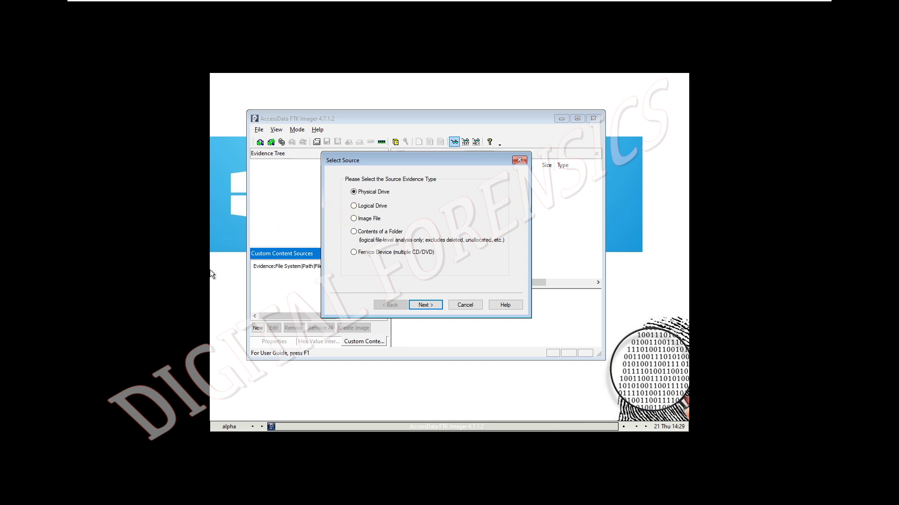
{"action": "left_click", "coordinate": [389, 234]}
{"action": "left_click", "coordinate": [433, 310]}
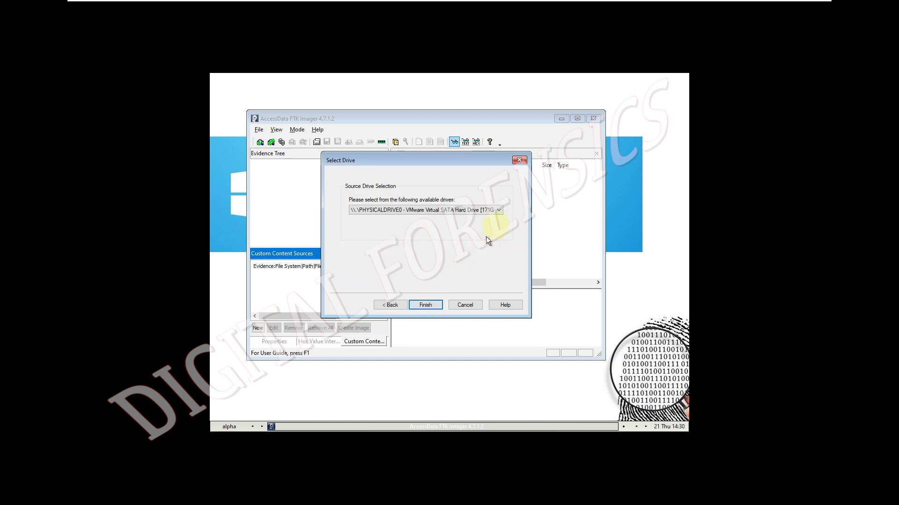
Step: Choose PHYSICALDRIVE1, the VMware Virtual NVMe Disk, as the source drive and finish the source selection
{"action": "left_click", "coordinate": [499, 211]}
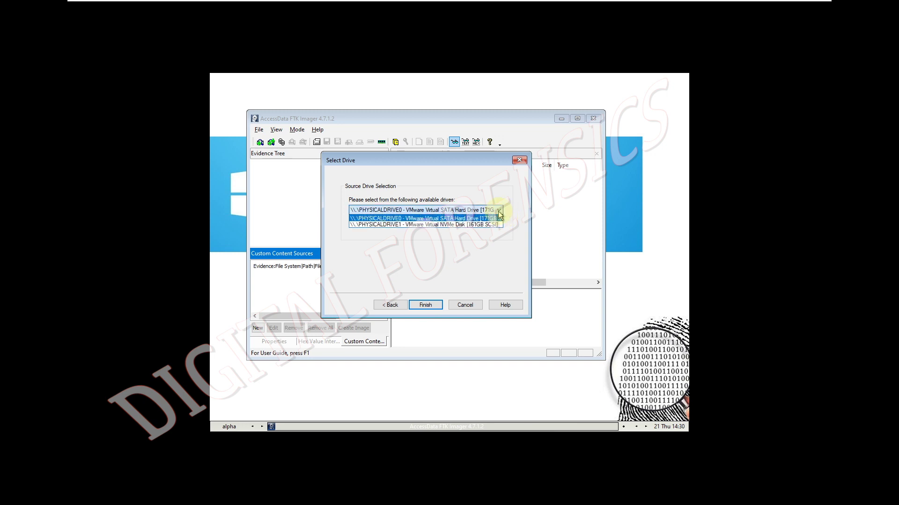
{"action": "left_click", "coordinate": [487, 224]}
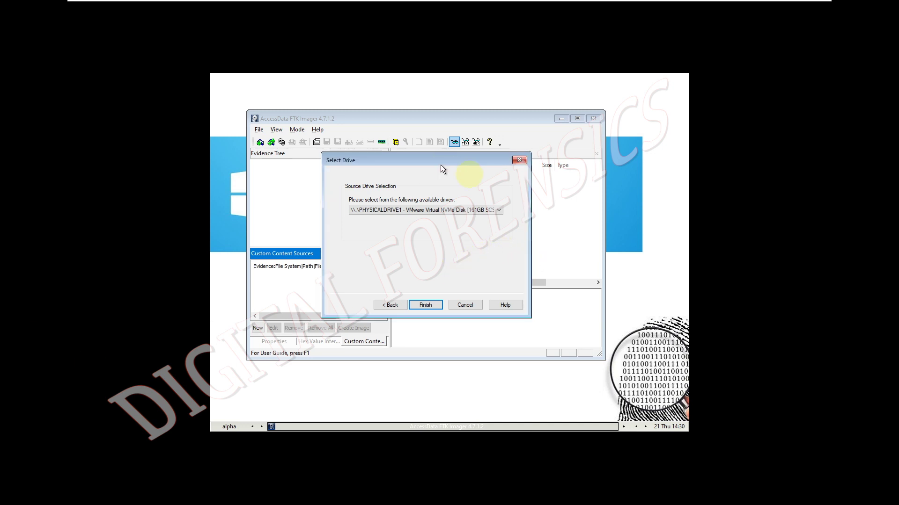
{"action": "left_click", "coordinate": [478, 210]}
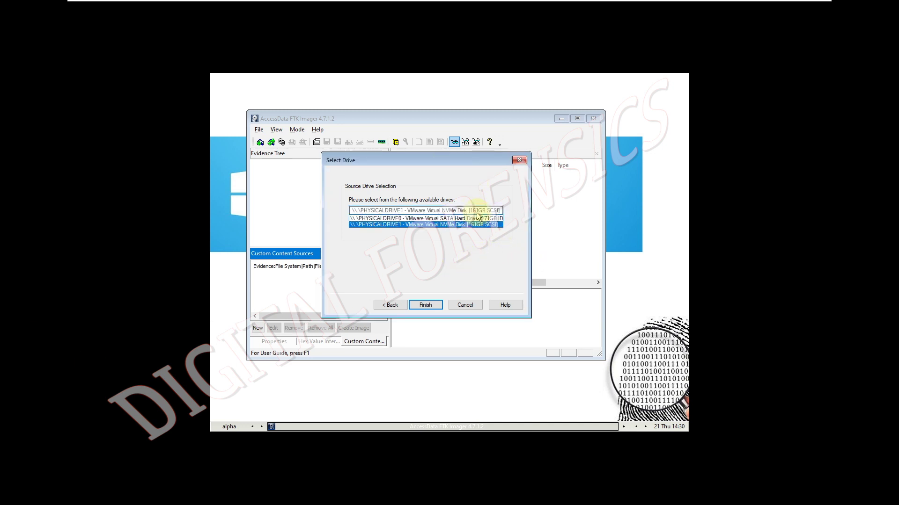
{"action": "left_click", "coordinate": [509, 205]}
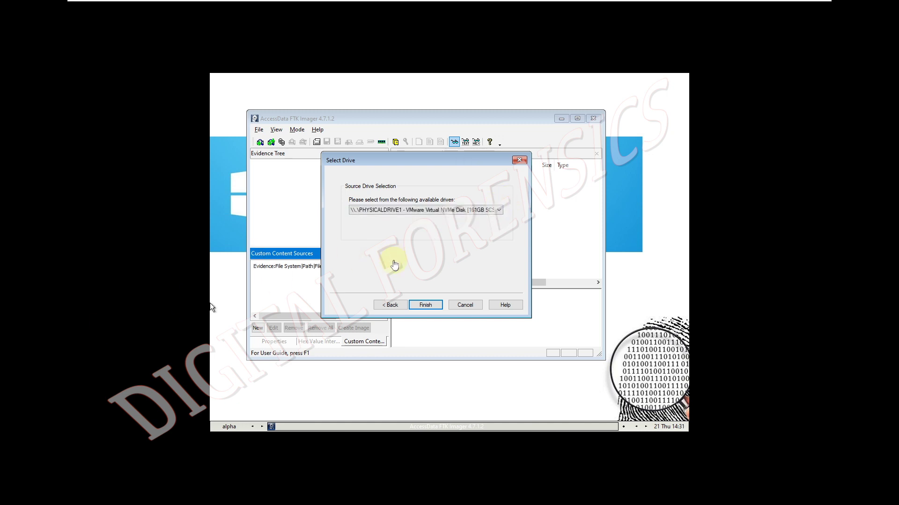
{"action": "left_click", "coordinate": [428, 307]}
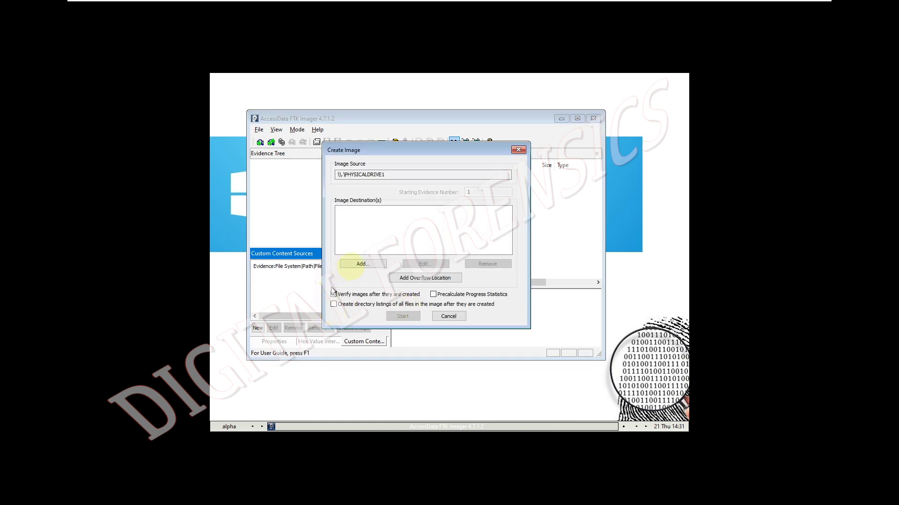
Step: Add an image destination using the E01 image type and continue to the evidence item information
{"action": "left_click", "coordinate": [361, 265]}
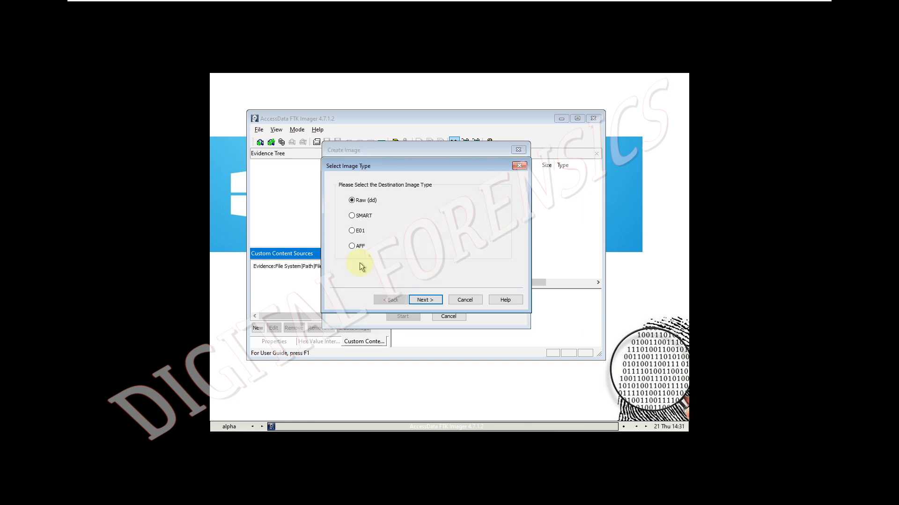
{"action": "left_click", "coordinate": [352, 231]}
{"action": "left_click", "coordinate": [422, 302]}
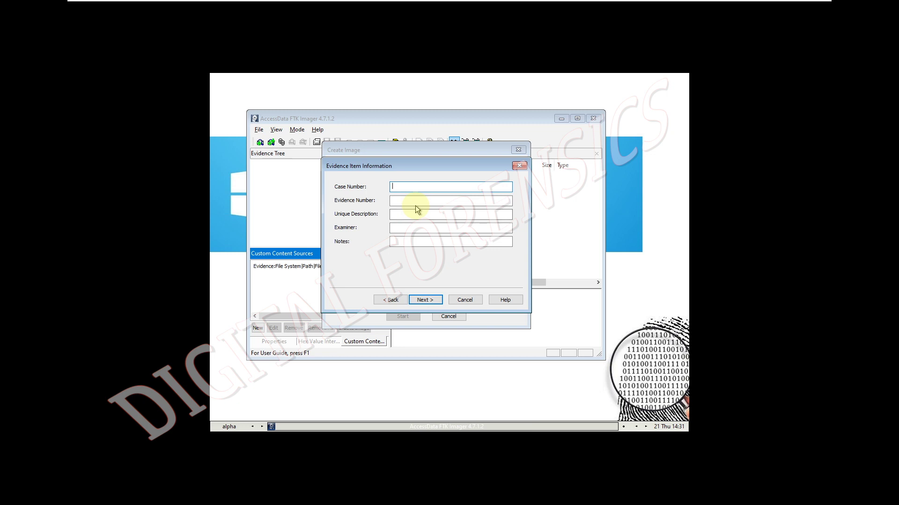
Step: Enter C4Proj1 as both the case number and the evidence number
{"action": "type", "text": "C4Proj1"}
{"action": "key", "text": "Tab"}
{"action": "type", "text": "C4Proj1"}
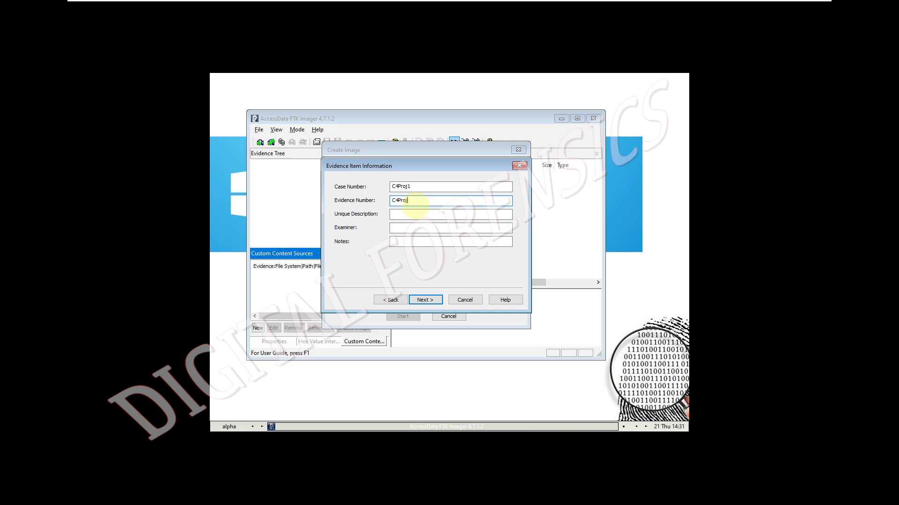
Step: Enter "Create image Windows" as the unique description of the evidence item
{"action": "key", "text": "Tab"}
{"action": "type", "text": "Create "}
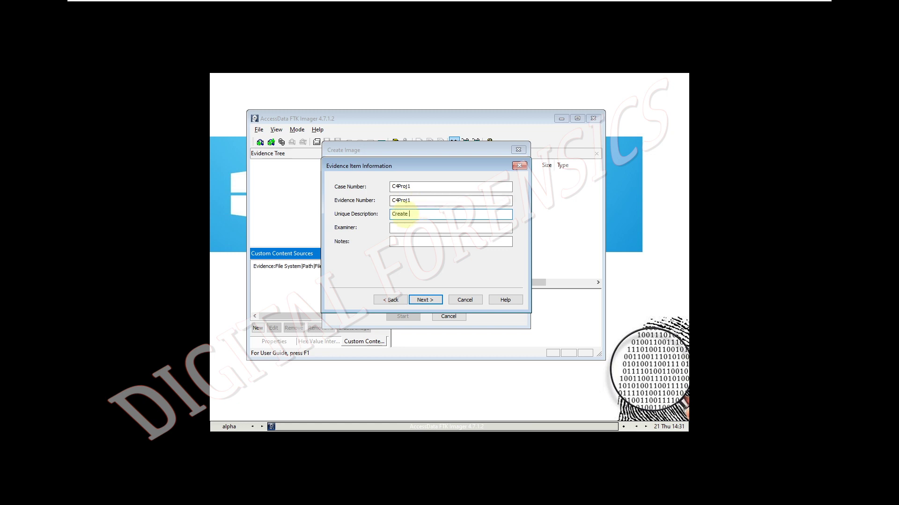
{"action": "type", "text": "image f"}
{"action": "type", "text": "rom W"}
{"action": "type", "text": "indows"}
{"action": "key", "text": "BackSpace"}
{"action": "key", "text": "BackSpace"}
{"action": "key", "text": "BackSpace"}
{"action": "key", "text": "BackSpace"}
{"action": "key", "text": "BackSpace"}
Step: Fill in the examiner's name, leave the notes empty, and continue to the image destination settings
{"action": "left_click", "coordinate": [406, 228]}
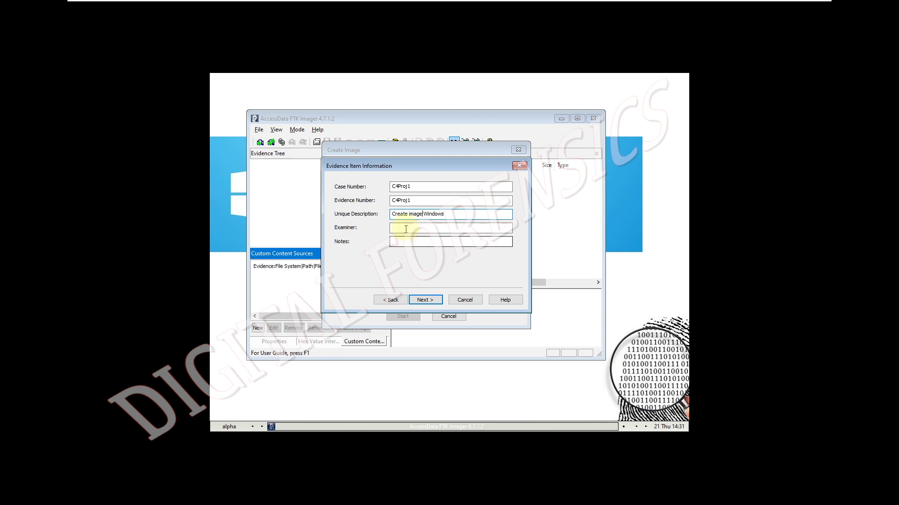
{"action": "type", "text": "SID PTITHCM"}
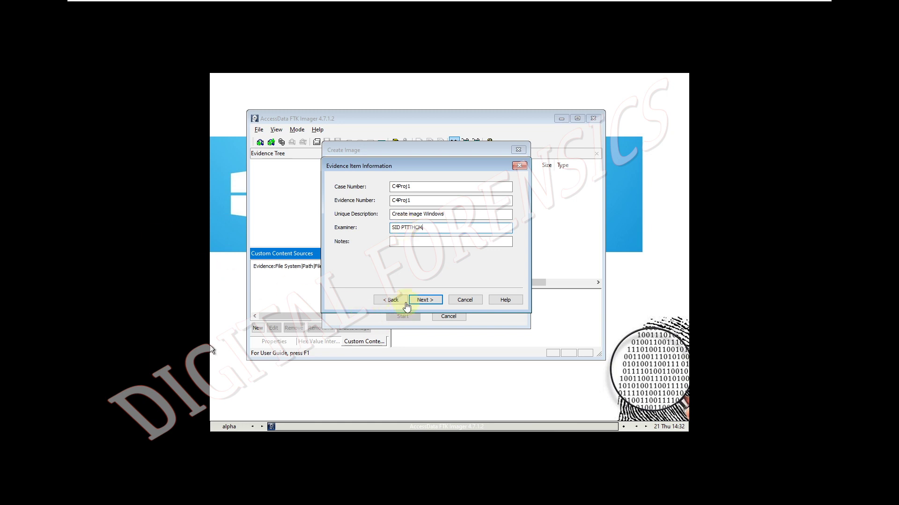
{"action": "left_click", "coordinate": [422, 298]}
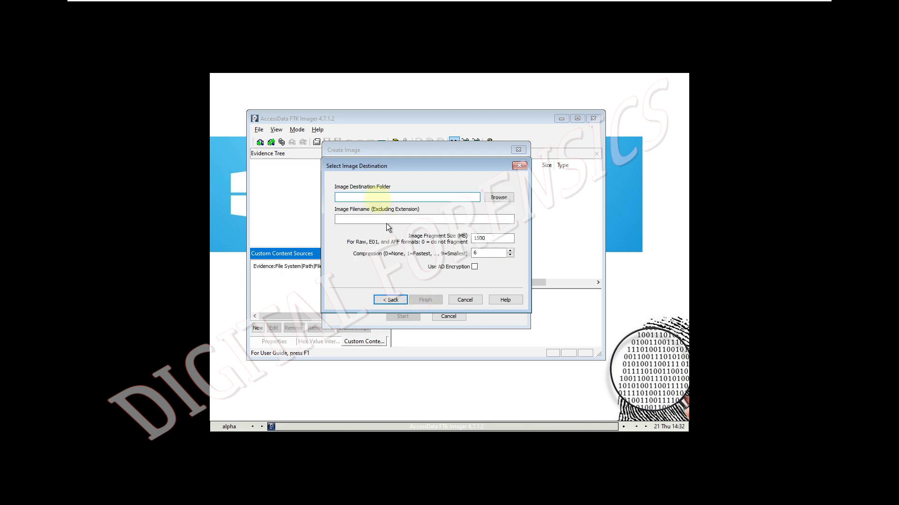
Step: Browse the available drives for the image destination and select INTERNAL DRIVE (C:) under This PC
{"action": "left_click", "coordinate": [497, 197]}
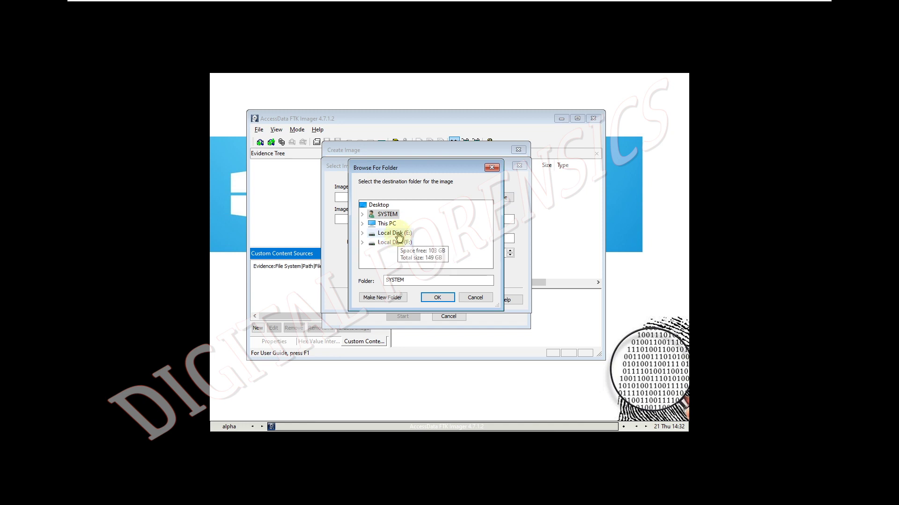
{"action": "left_click", "coordinate": [399, 243]}
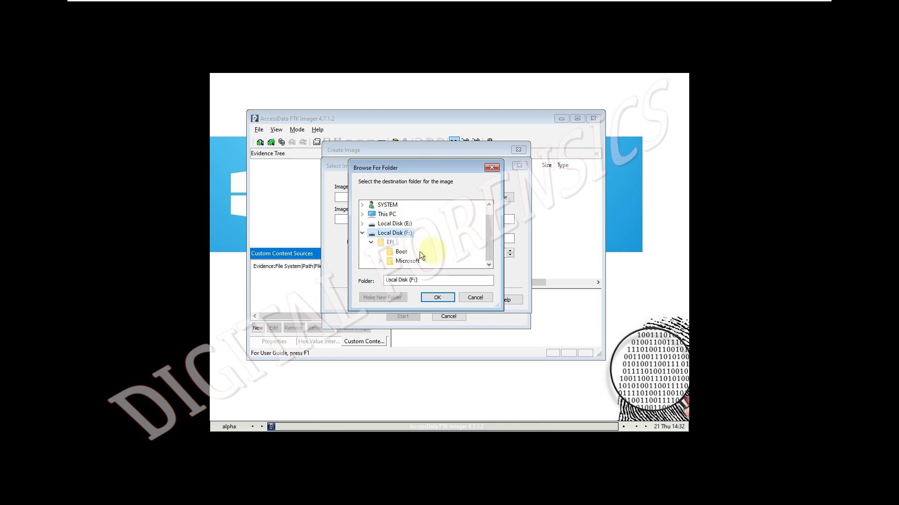
{"action": "left_click", "coordinate": [384, 224]}
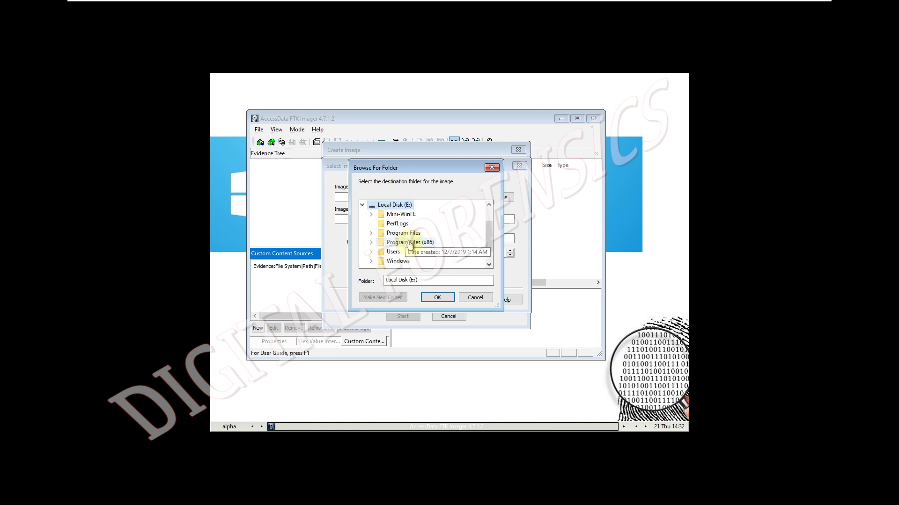
{"action": "left_click", "coordinate": [363, 207]}
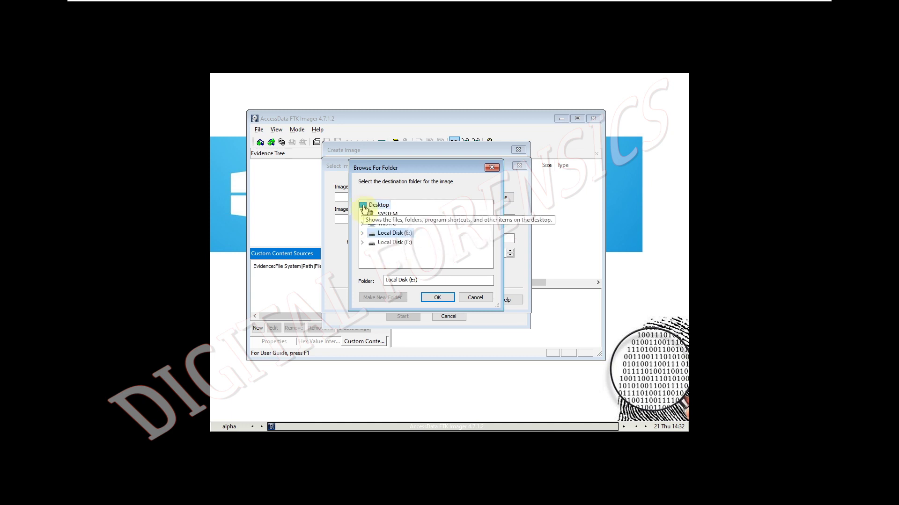
{"action": "left_click", "coordinate": [388, 226]}
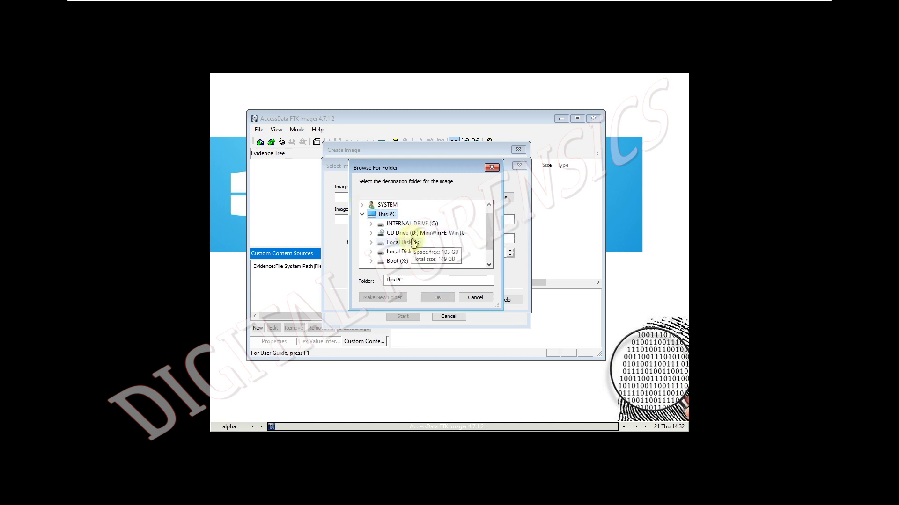
{"action": "left_click", "coordinate": [388, 225]}
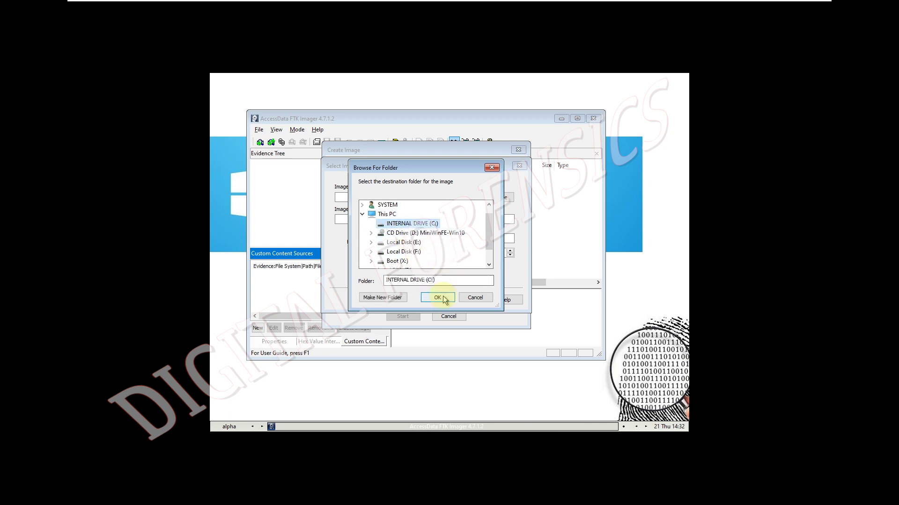
Step: Create a folder named CreateImageWindows on INTERNAL DRIVE (C:)
{"action": "left_click", "coordinate": [391, 299]}
{"action": "type", "text": "Createimage"}
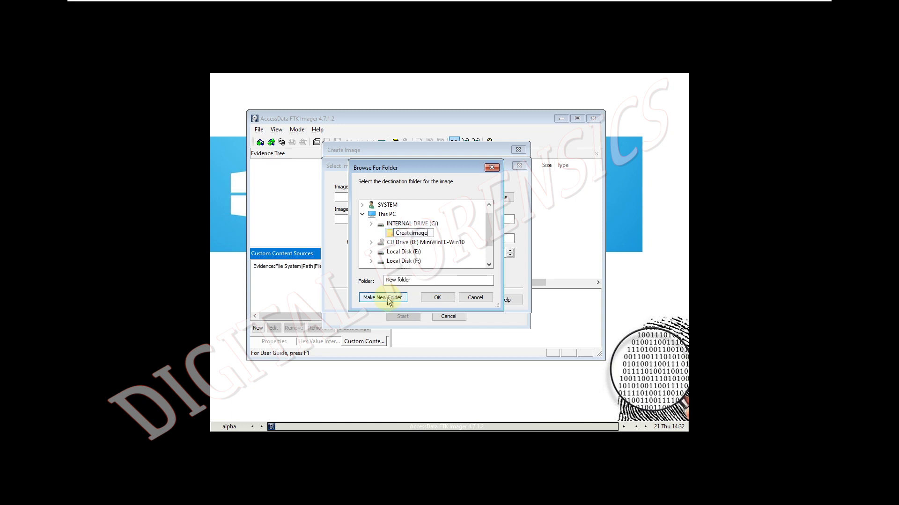
{"action": "type", "text": "Windows"}
{"action": "key", "text": "Escape"}
Step: Try to rename the new folder again in the destination folder tree
{"action": "left_click", "coordinate": [415, 233]}
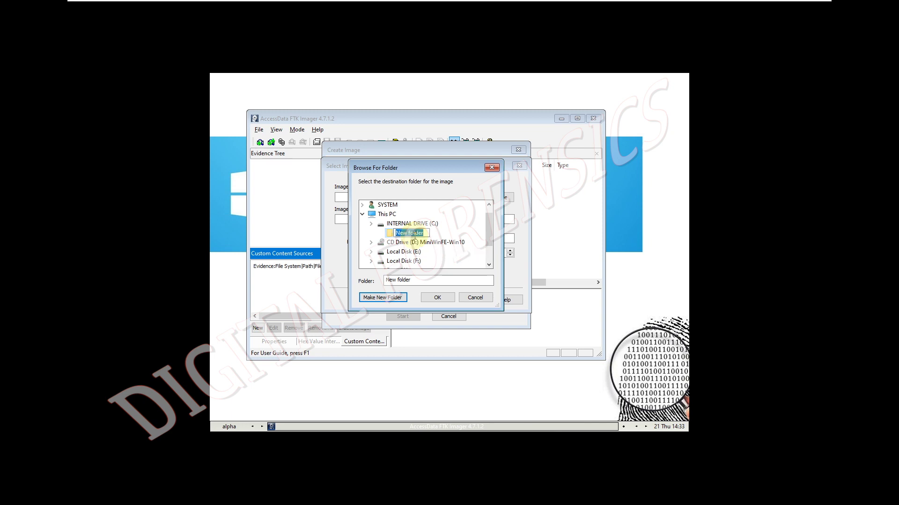
{"action": "type", "text": "Createimage"}
{"action": "type", "text": "ofUSBdrive"}
{"action": "key", "text": "Return"}
{"action": "left_click", "coordinate": [491, 276]}
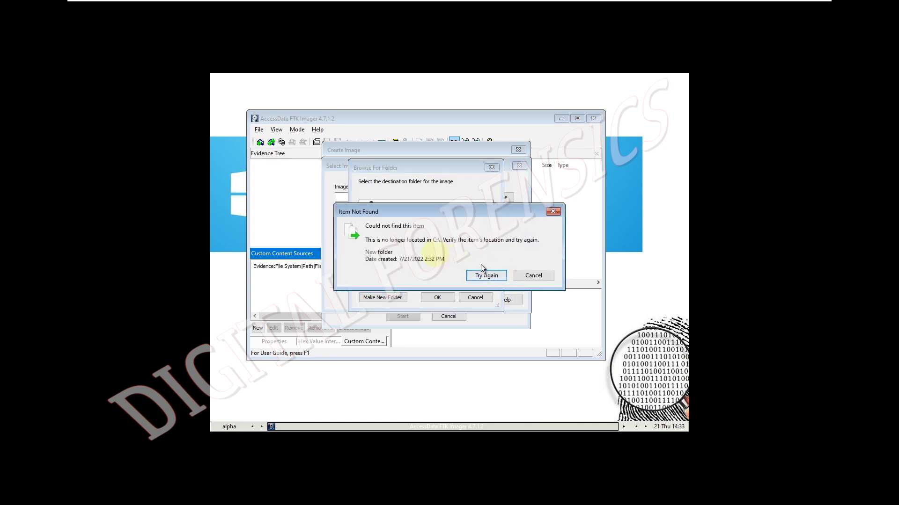
{"action": "left_click", "coordinate": [521, 275]}
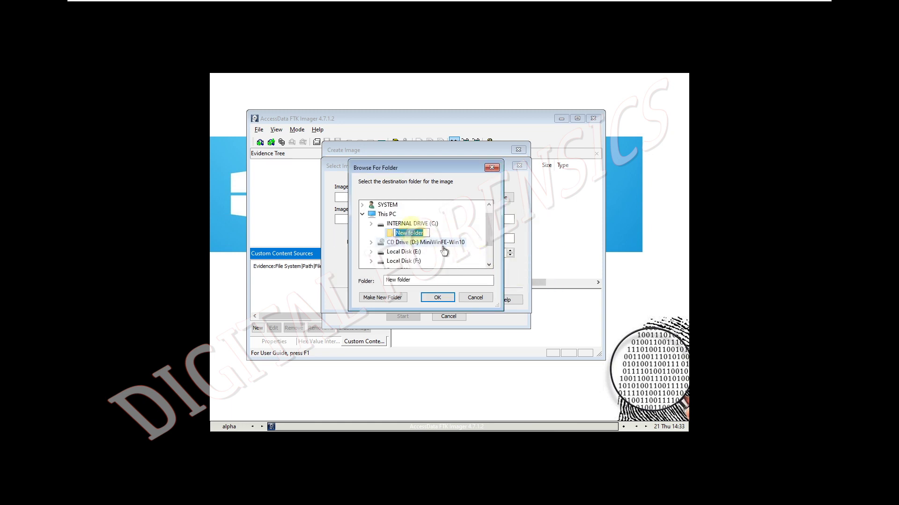
{"action": "key", "text": "Return"}
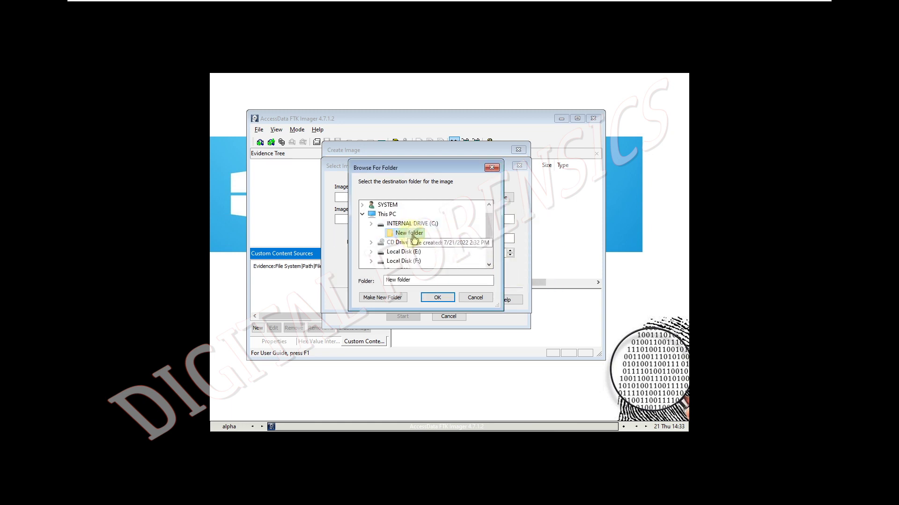
Step: Open the Explorer++ file manager and check the properties of Local Disk (F:)
{"action": "right_click", "coordinate": [445, 92]}
{"action": "left_click", "coordinate": [444, 95]}
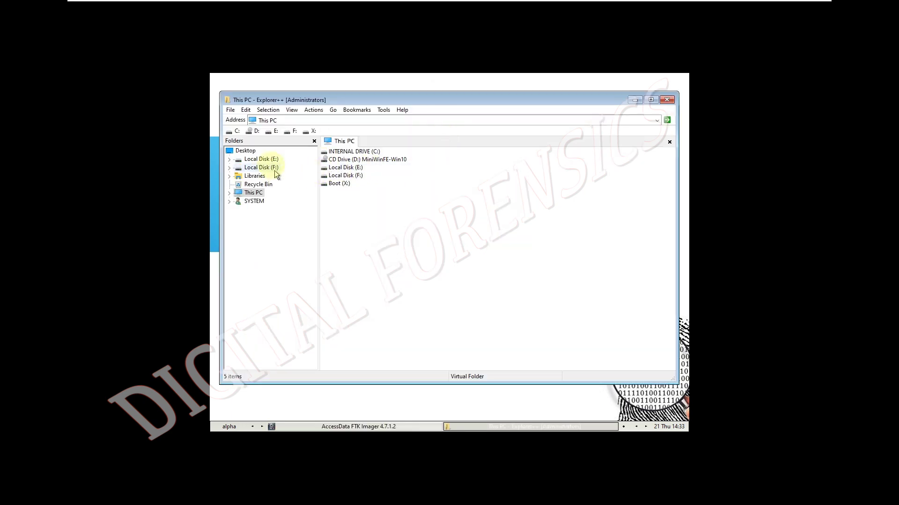
{"action": "left_click", "coordinate": [271, 160]}
{"action": "left_click", "coordinate": [271, 168]}
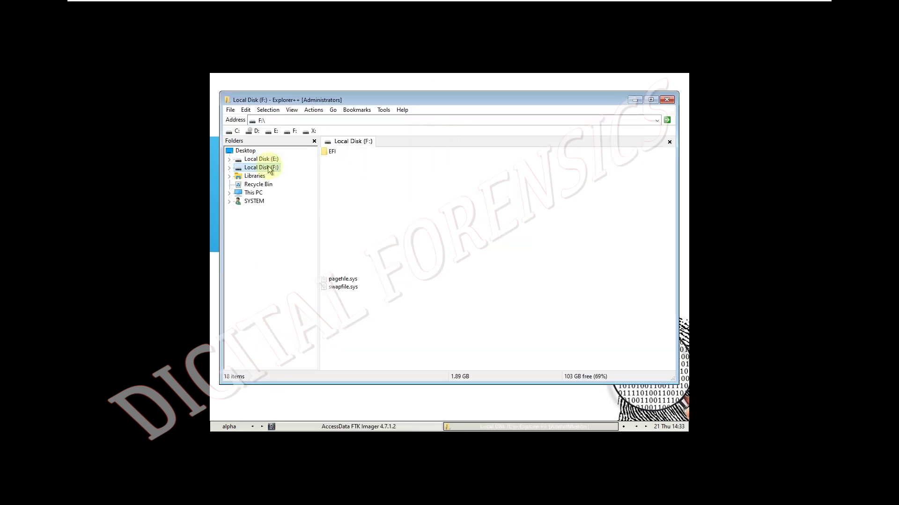
{"action": "right_click", "coordinate": [337, 164]}
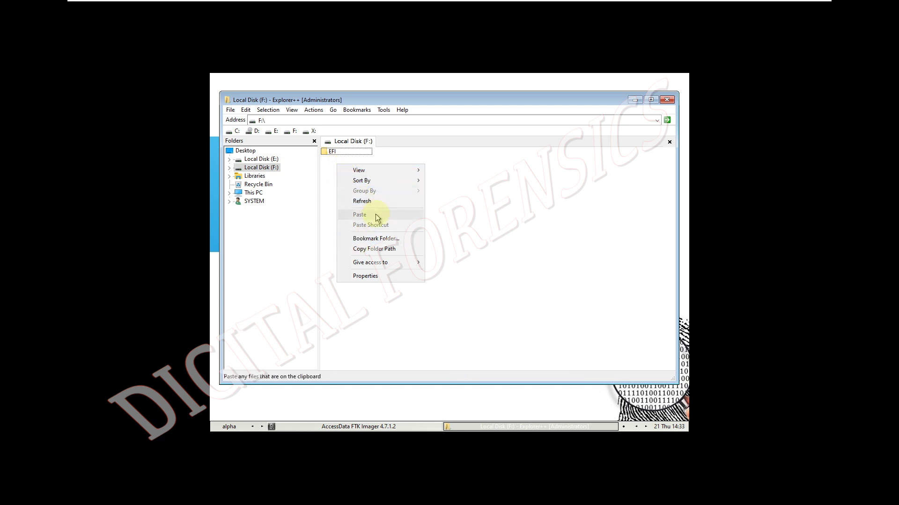
{"action": "left_click", "coordinate": [366, 276]}
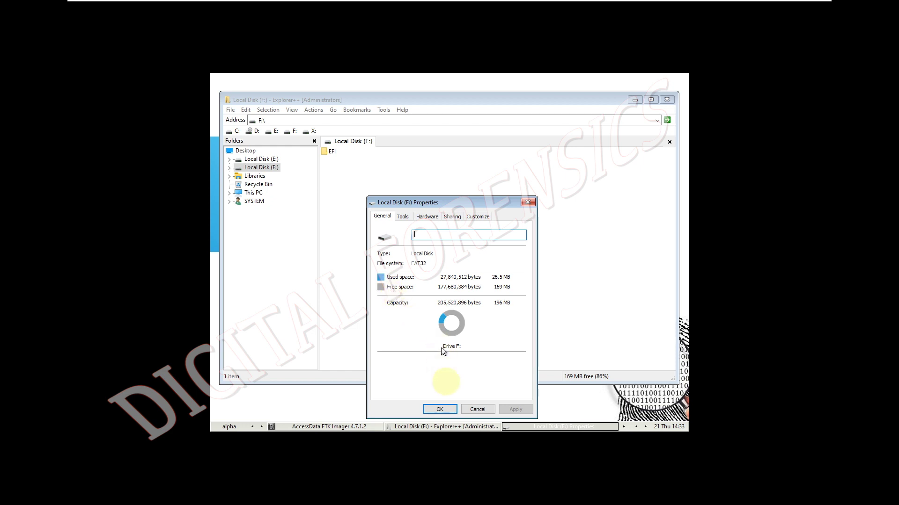
{"action": "left_click", "coordinate": [476, 409]}
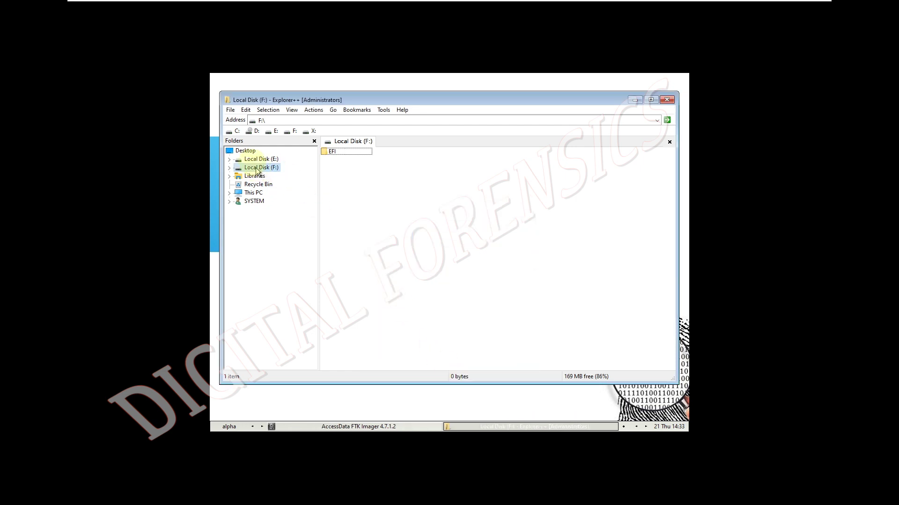
Step: Check the contents of INTERNAL DRIVE (C:) for the CreateImageWindows folder
{"action": "left_click", "coordinate": [253, 192]}
{"action": "double_click", "coordinate": [341, 151]}
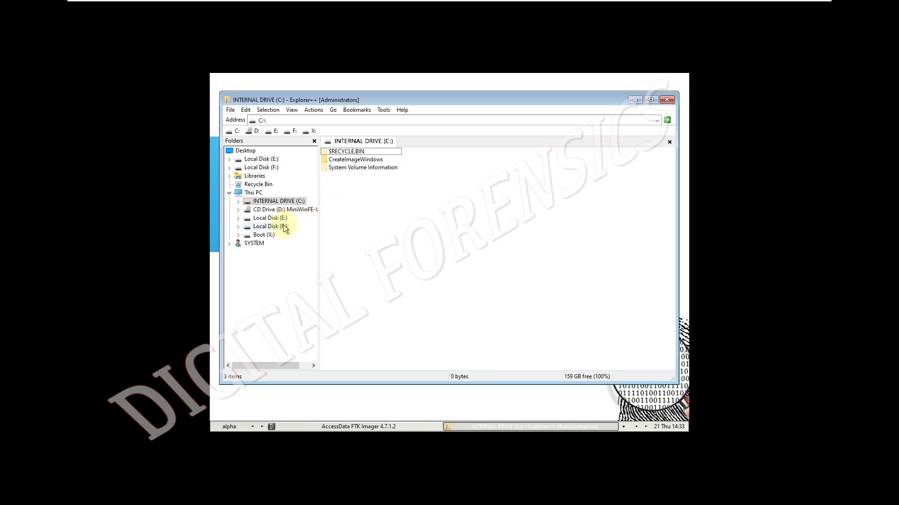
{"action": "right_click", "coordinate": [375, 196]}
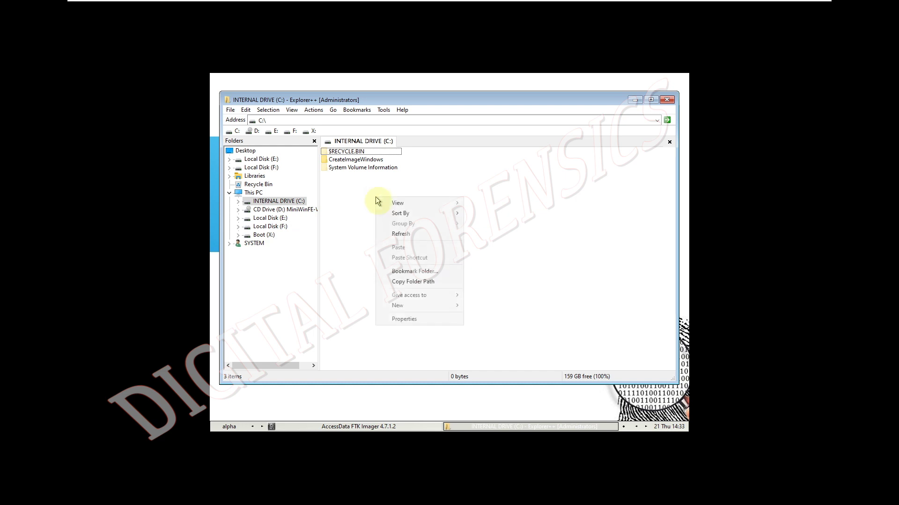
{"action": "left_click", "coordinate": [358, 161]}
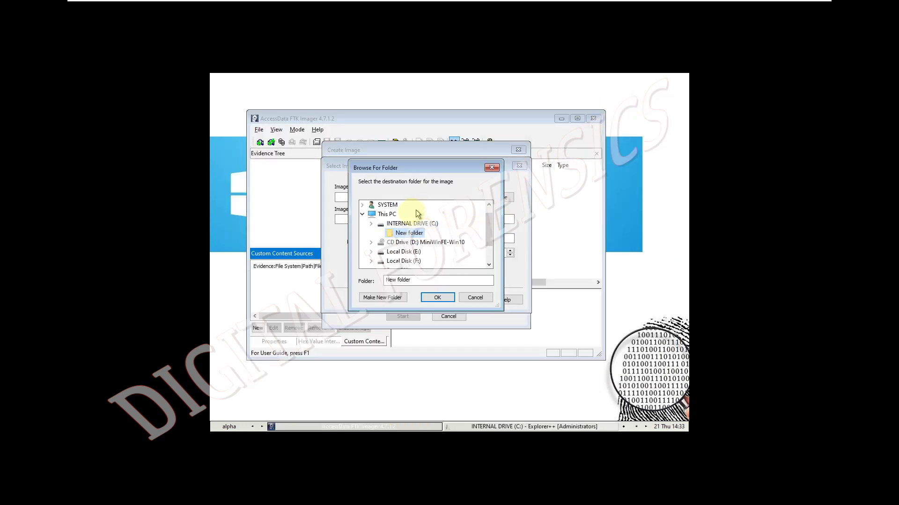
Step: Return to FTK Imager, reopen the destination folder selection, and choose CreateImageWindows on INTERNAL DRIVE (C:)
{"action": "left_click", "coordinate": [403, 224]}
{"action": "left_click", "coordinate": [475, 298]}
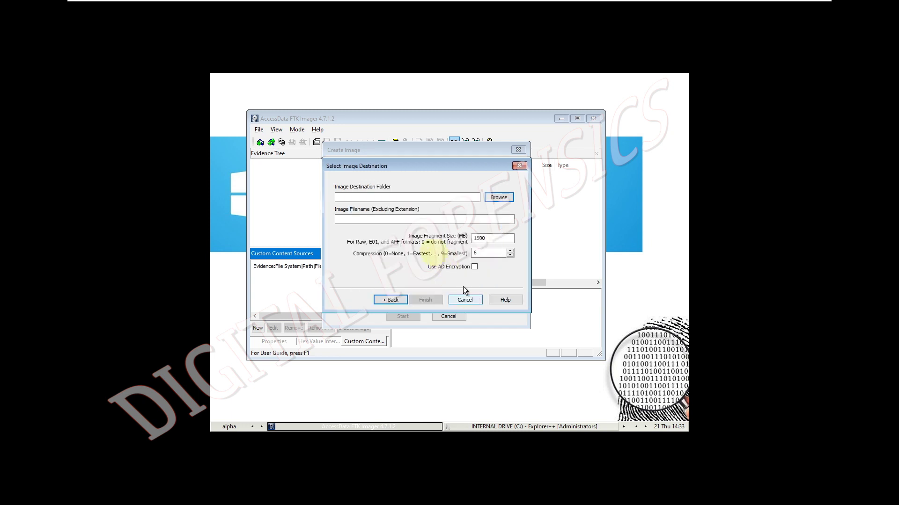
{"action": "left_click", "coordinate": [496, 196]}
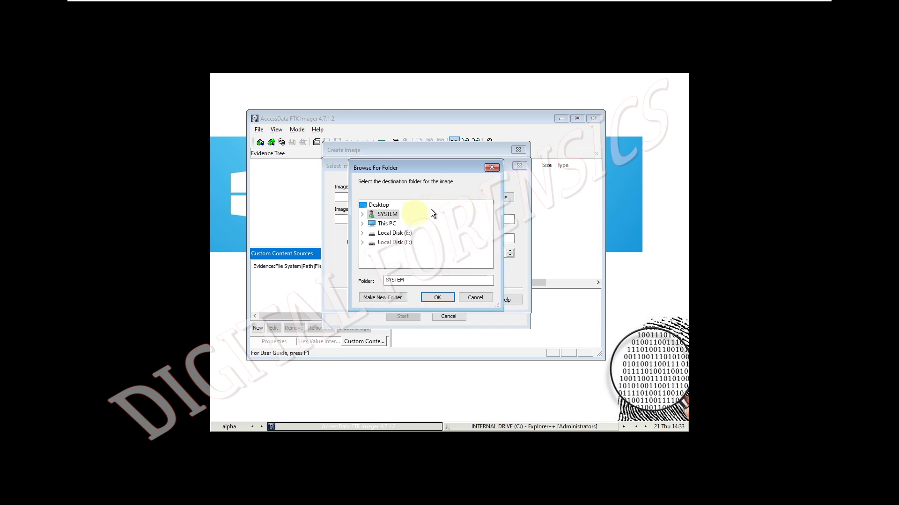
{"action": "double_click", "coordinate": [393, 224]}
{"action": "left_click", "coordinate": [421, 242]}
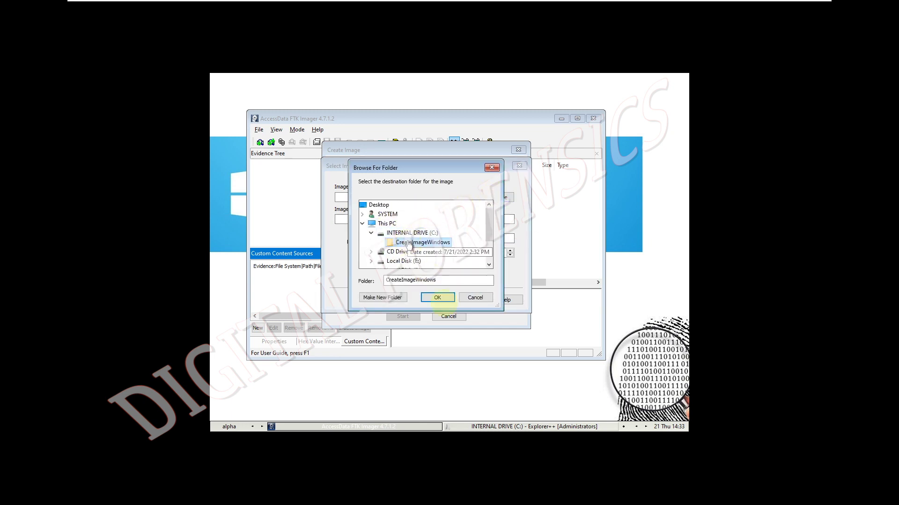
{"action": "left_click", "coordinate": [442, 300]}
Step: Set the image filename to C4Proj1, accept the destination settings, and start creating the image
{"action": "left_click", "coordinate": [391, 221]}
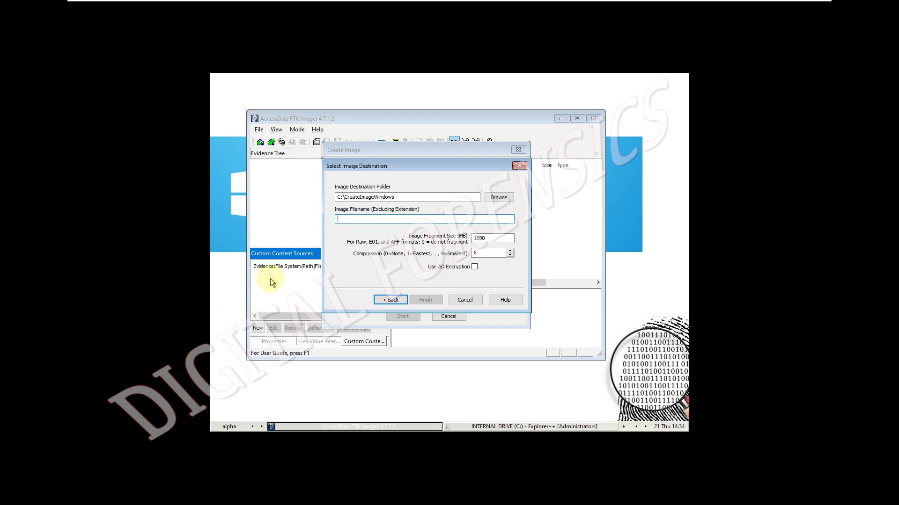
{"action": "left_click", "coordinate": [344, 221]}
{"action": "type", "text": "C4Proj1"}
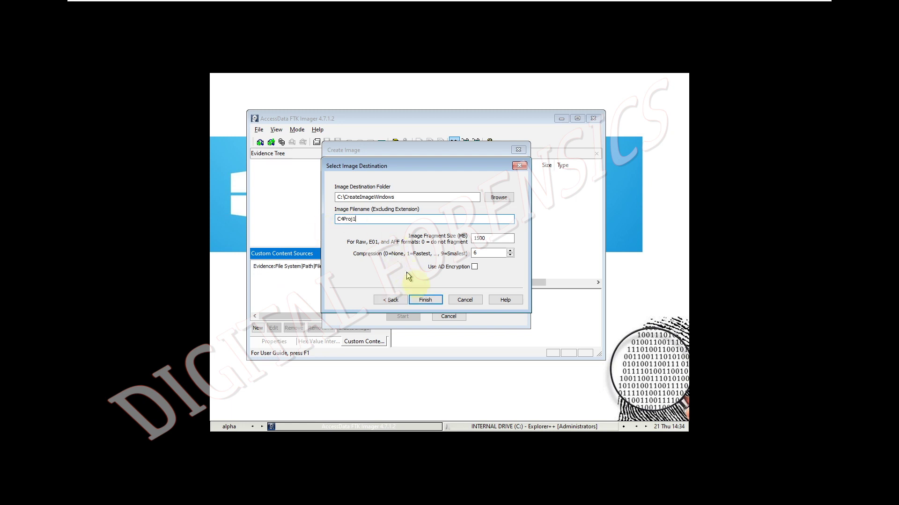
{"action": "left_click", "coordinate": [425, 300]}
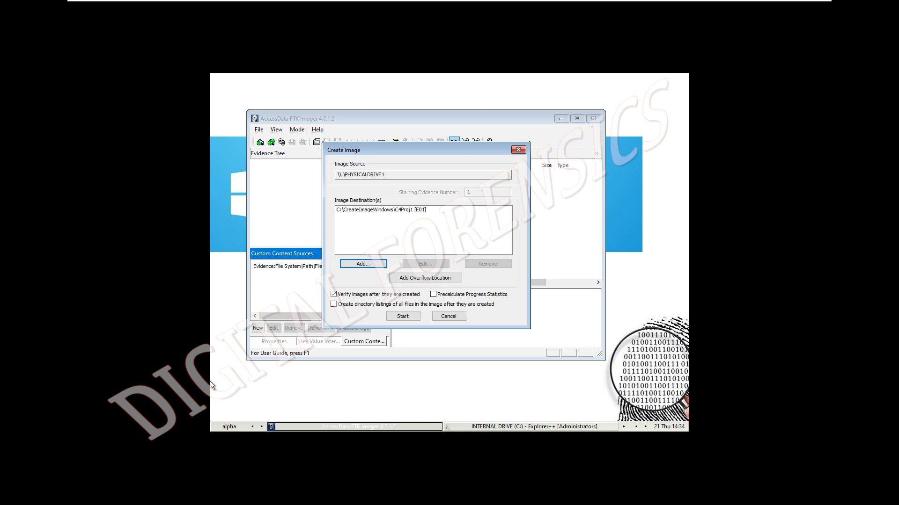
{"action": "left_click", "coordinate": [399, 317]}
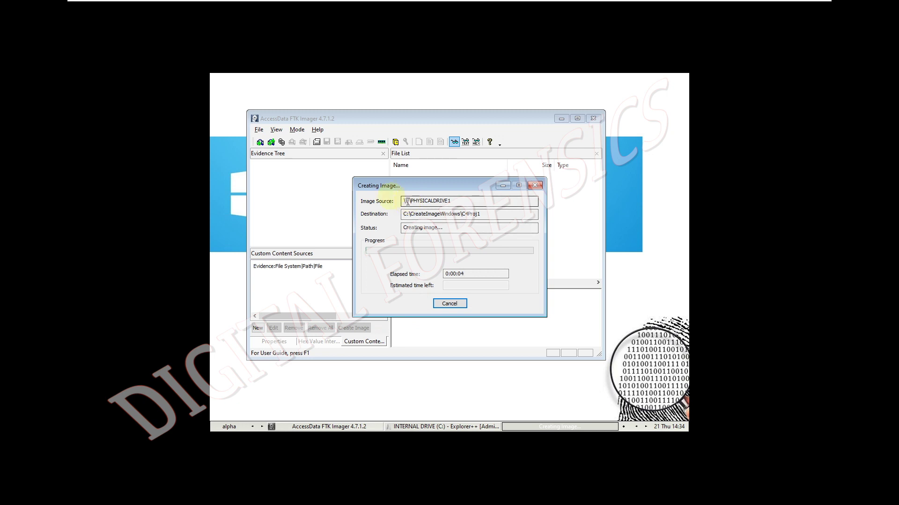
Step: Switch to Explorer++ and open the CreateImageWindows folder on INTERNAL DRIVE (C:), reloading it to follow the image creation
{"action": "left_click", "coordinate": [422, 427]}
{"action": "left_click", "coordinate": [363, 193]}
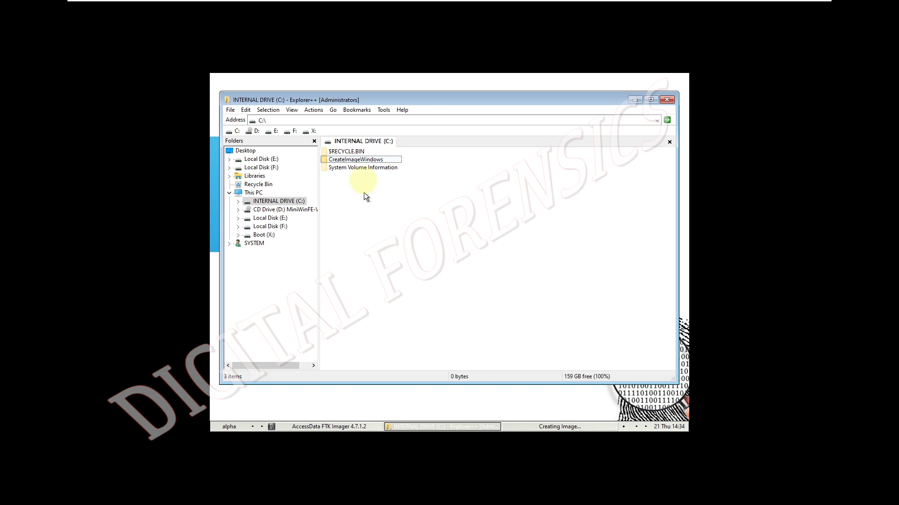
{"action": "double_click", "coordinate": [360, 160]}
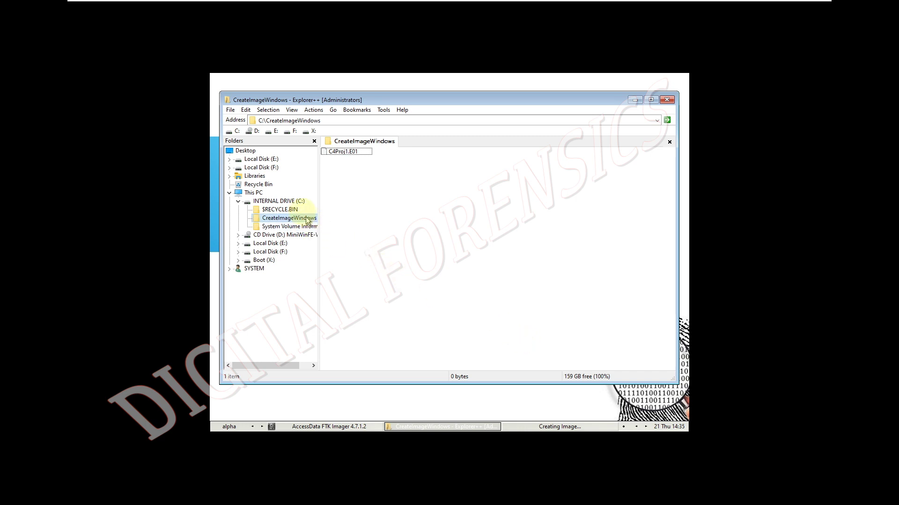
{"action": "left_click", "coordinate": [296, 203]}
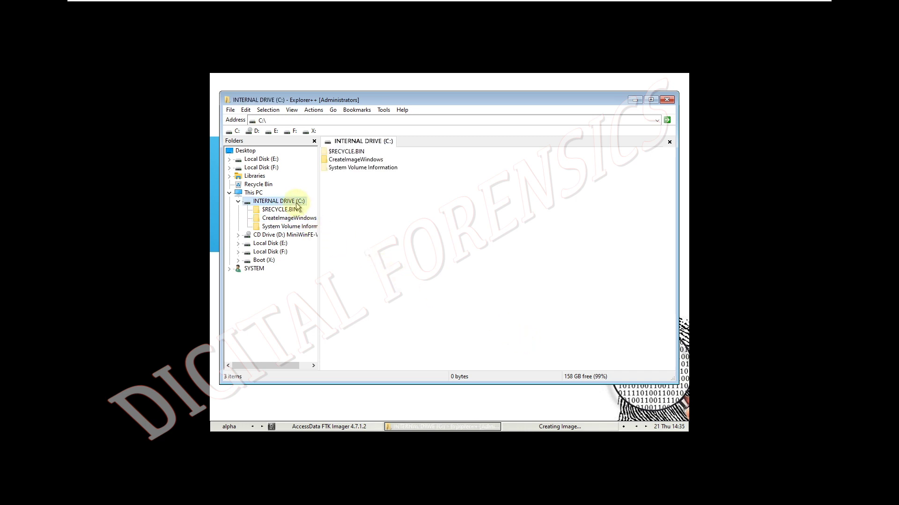
{"action": "left_click", "coordinate": [294, 218]}
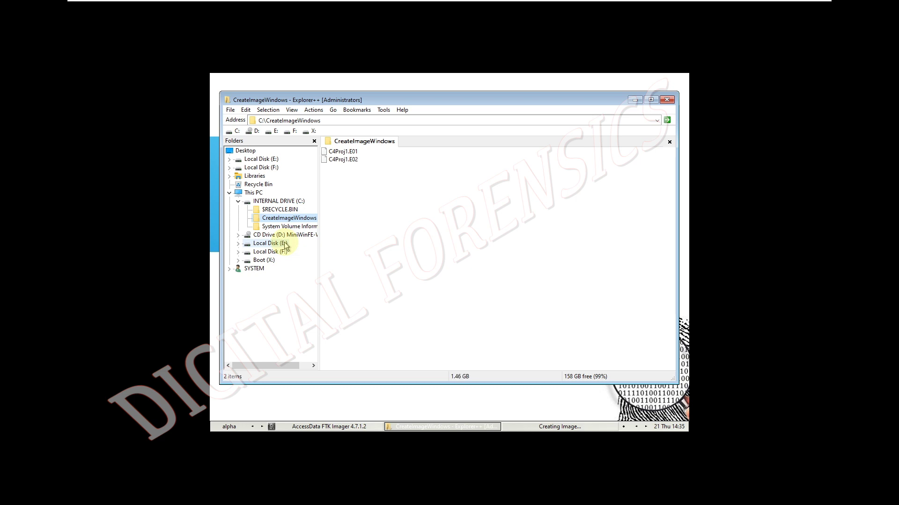
Step: Examine the C4Proj1 image segment files in the CreateImageWindows folder and minimize the file manager window
{"action": "left_click", "coordinate": [351, 152]}
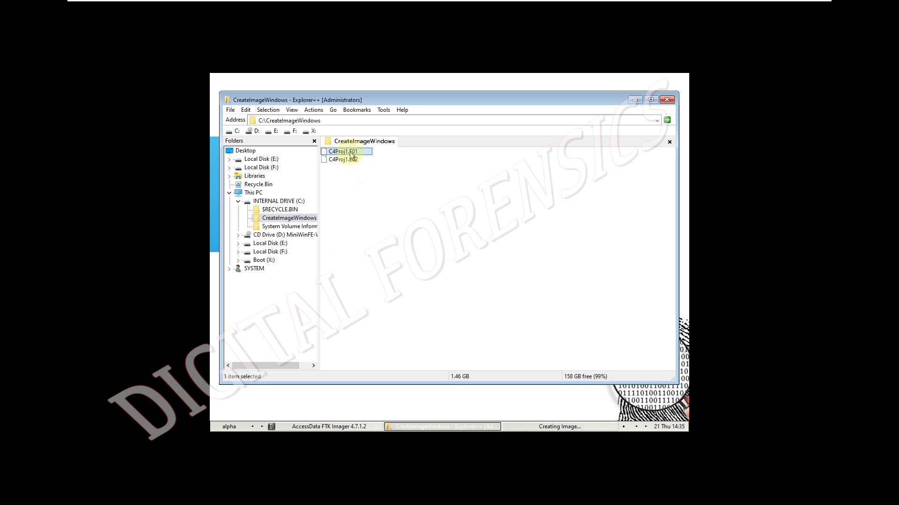
{"action": "left_click", "coordinate": [350, 160]}
{"action": "left_click", "coordinate": [347, 152]}
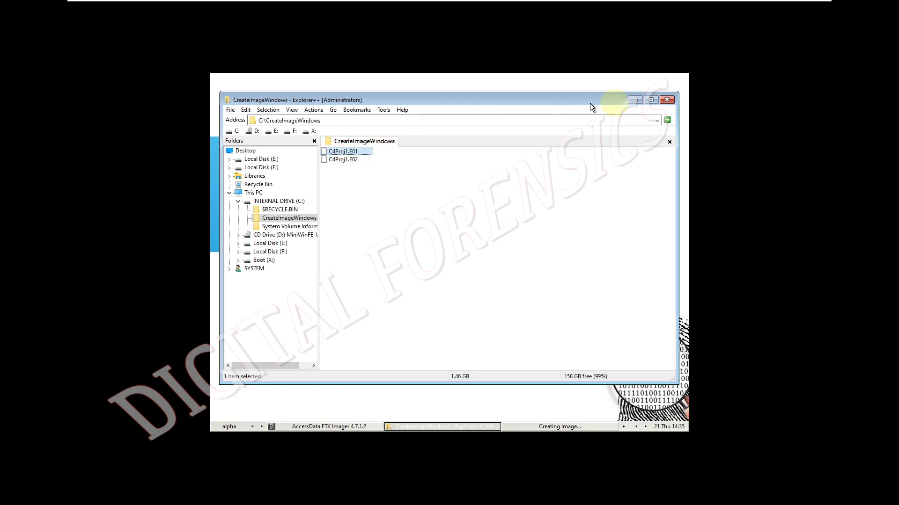
{"action": "left_click", "coordinate": [640, 101]}
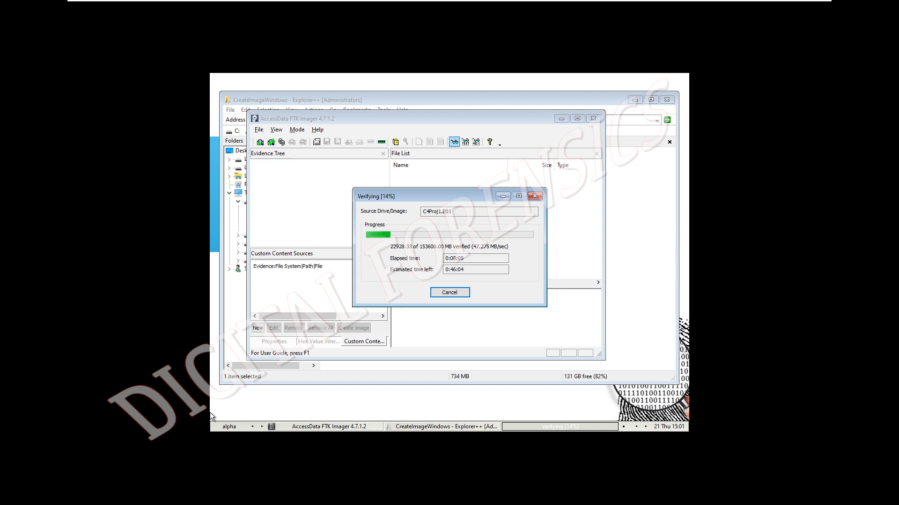
{"action": "key", "text": "alt+Tab"}
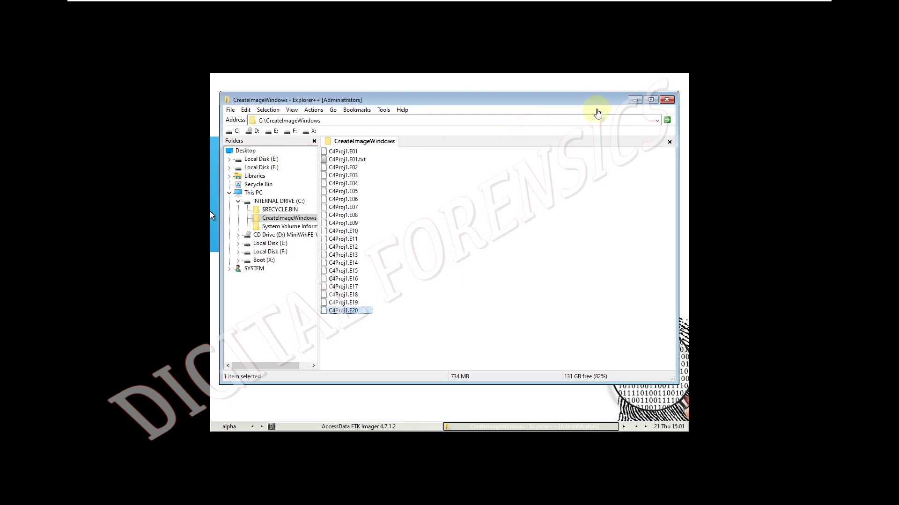
{"action": "left_click", "coordinate": [635, 100]}
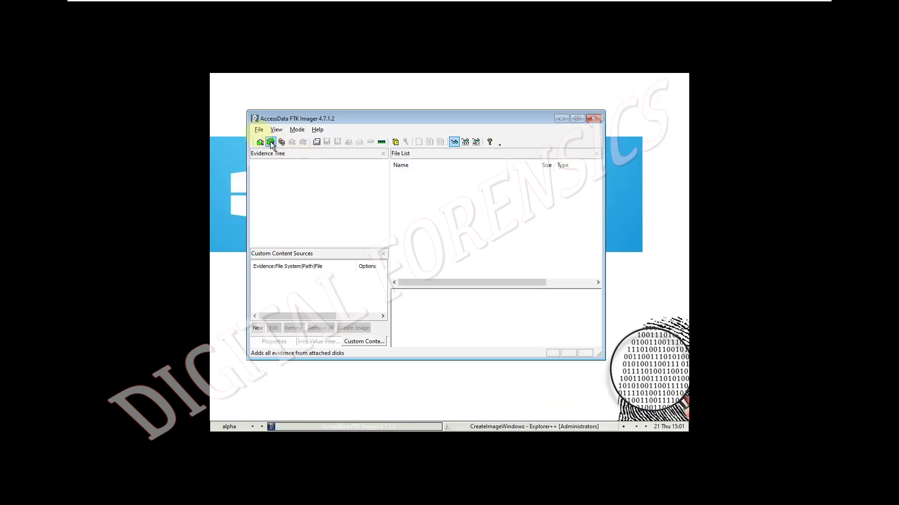
Step: Add the image file C4Proj1.E01 from the CreateImageWindows folder on INTERNAL DRIVE (C:) as an evidence item
{"action": "left_click", "coordinate": [258, 129]}
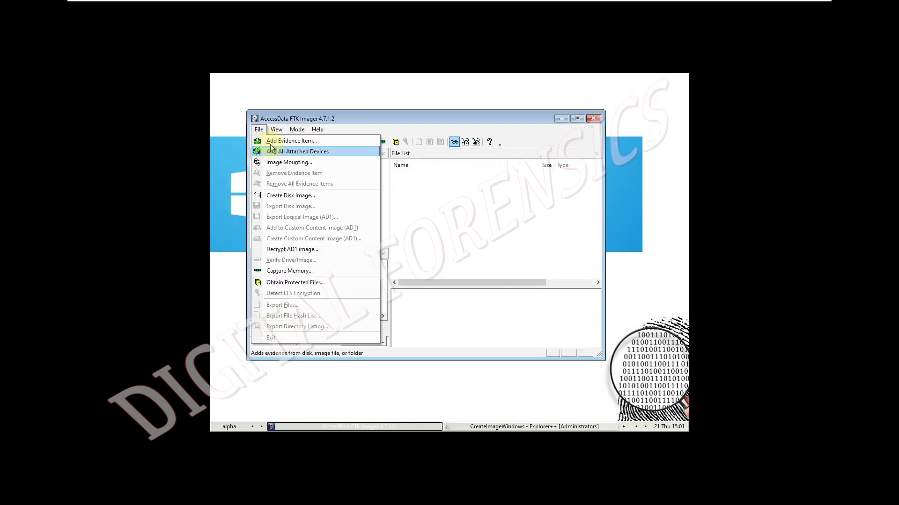
{"action": "left_click", "coordinate": [272, 140]}
{"action": "left_click", "coordinate": [377, 219]}
{"action": "left_click", "coordinate": [427, 303]}
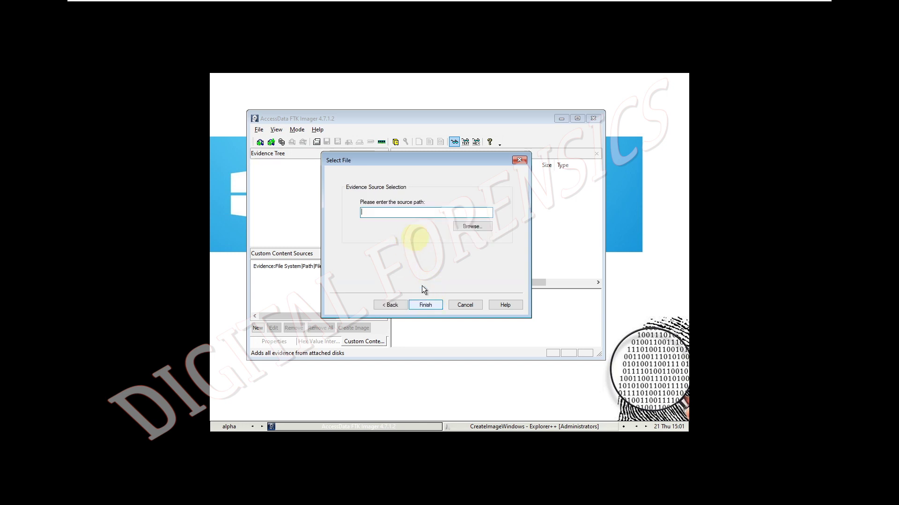
{"action": "left_click", "coordinate": [463, 226]}
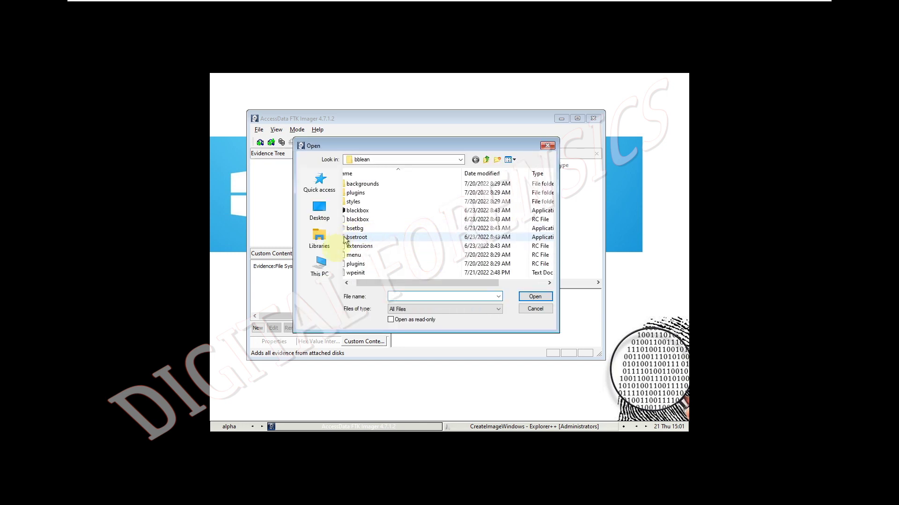
{"action": "left_click", "coordinate": [321, 266]}
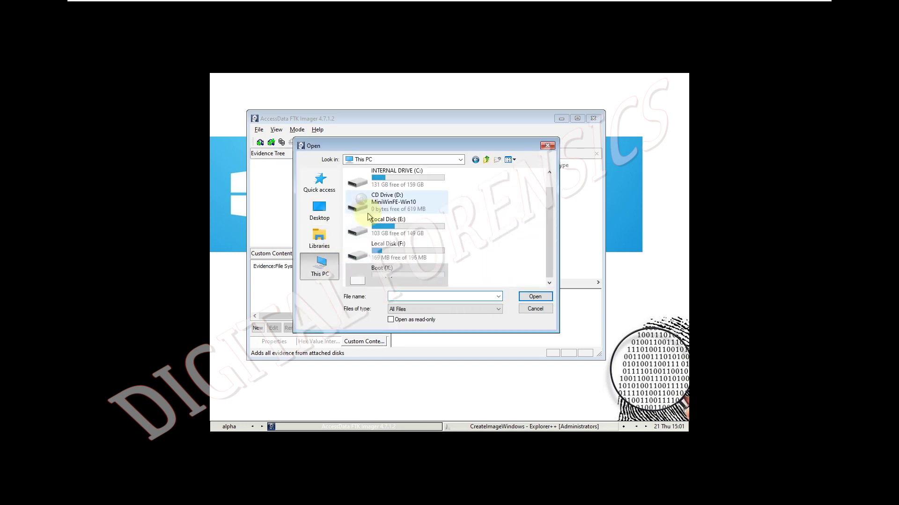
{"action": "double_click", "coordinate": [380, 183]}
{"action": "double_click", "coordinate": [382, 185]}
{"action": "left_click", "coordinate": [383, 184]}
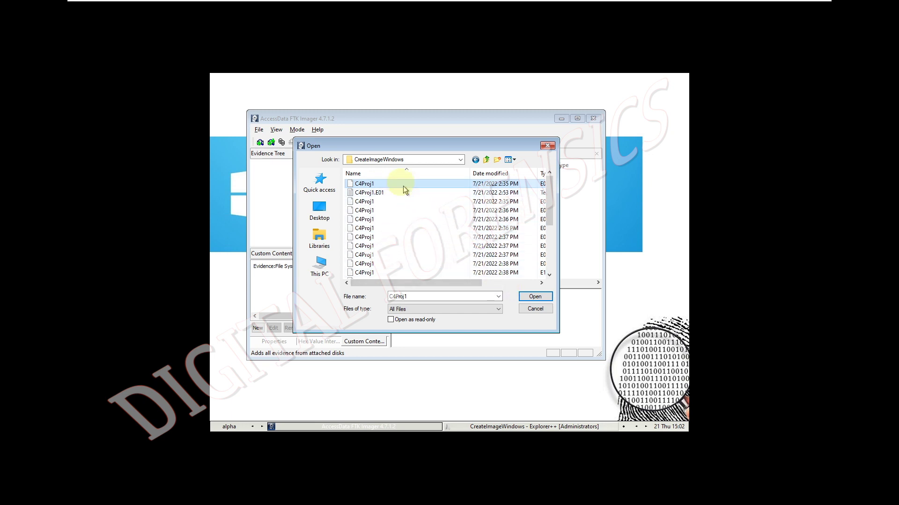
{"action": "left_click", "coordinate": [537, 296]}
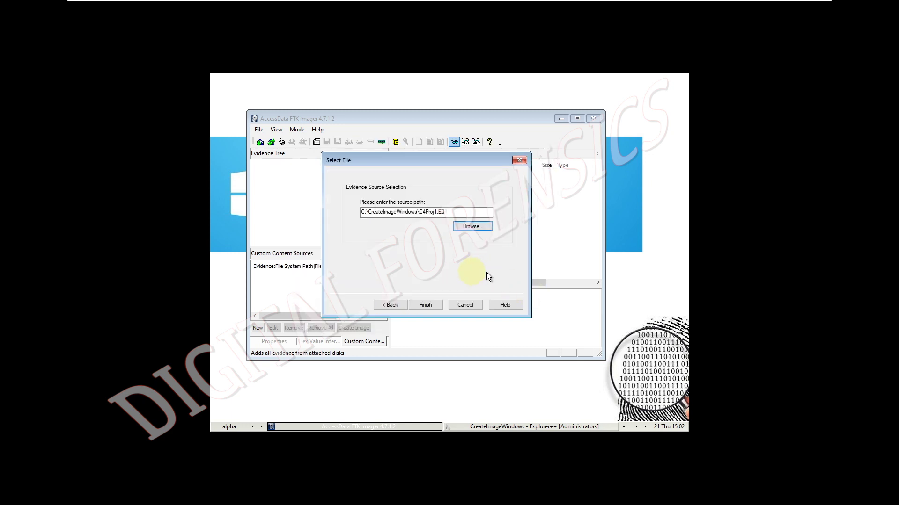
{"action": "left_click", "coordinate": [427, 304]}
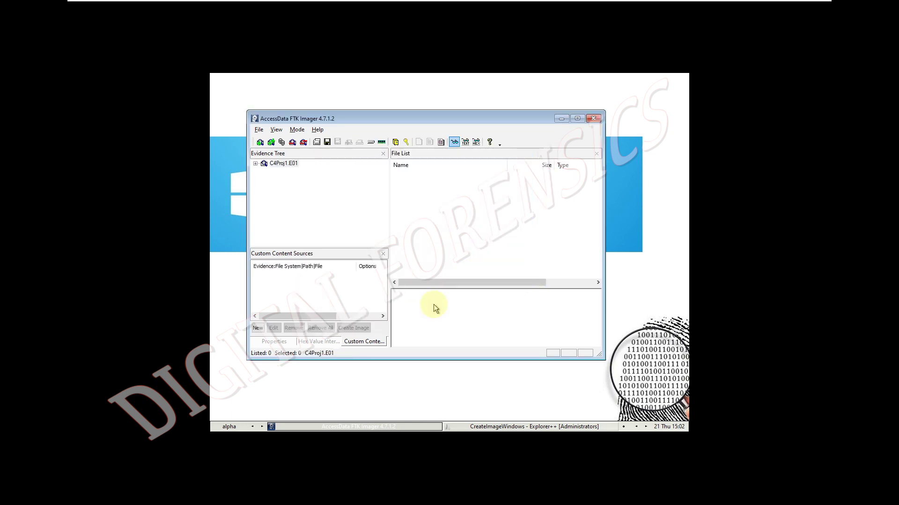
Step: Maximize FTK Imager and expand the C4Proj1.E01 partitions down to the NTFS volume of Basic data partition (3)
{"action": "left_click", "coordinate": [255, 164]}
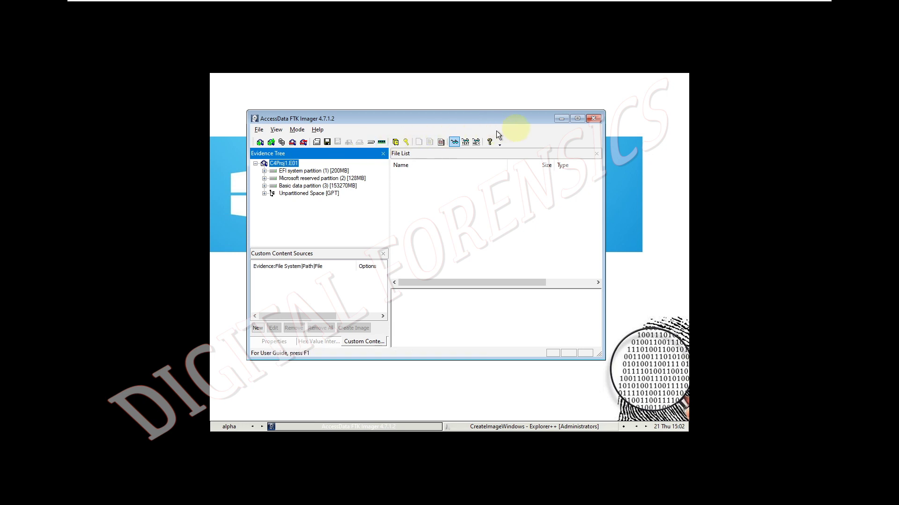
{"action": "left_click", "coordinate": [577, 118]}
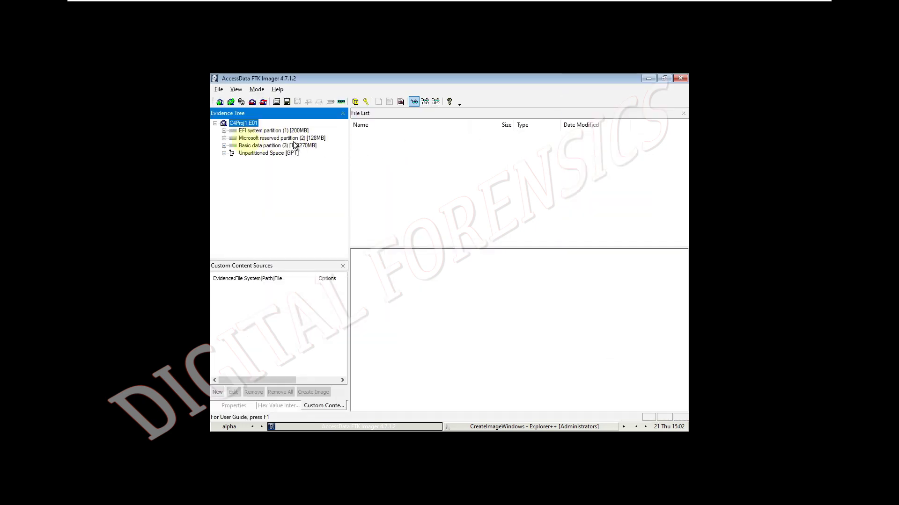
{"action": "left_click", "coordinate": [224, 131]}
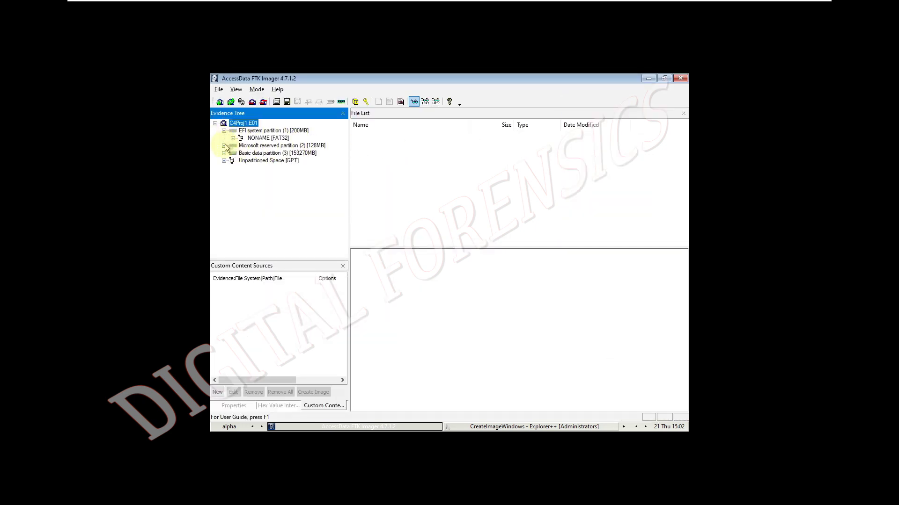
{"action": "left_click", "coordinate": [224, 146]}
{"action": "left_click", "coordinate": [223, 160]}
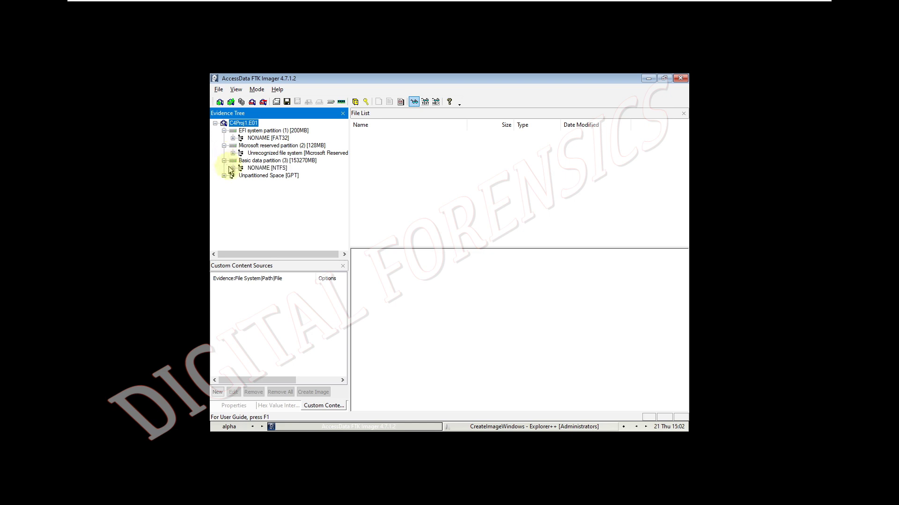
{"action": "left_click", "coordinate": [232, 168]}
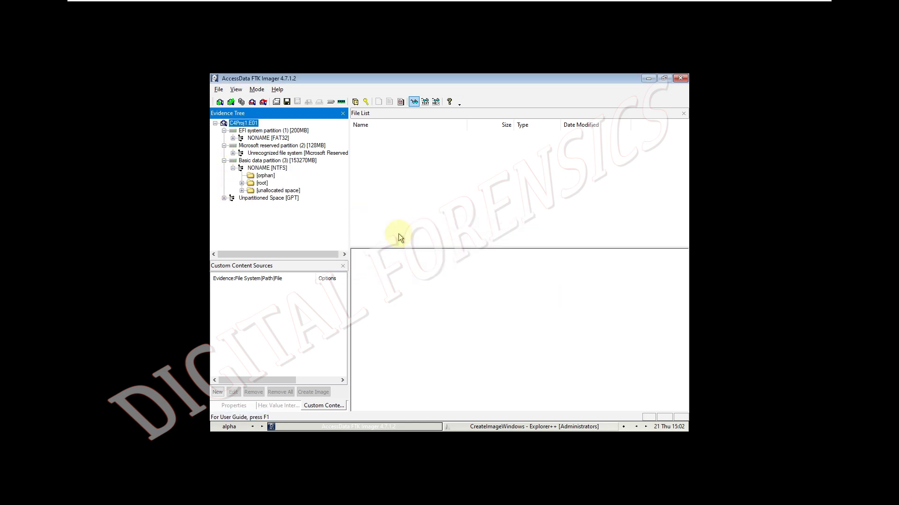
Step: Browse the NTFS volume's [root] folder and open Work/Labs/Cases to examine its contents
{"action": "left_click", "coordinate": [261, 183]}
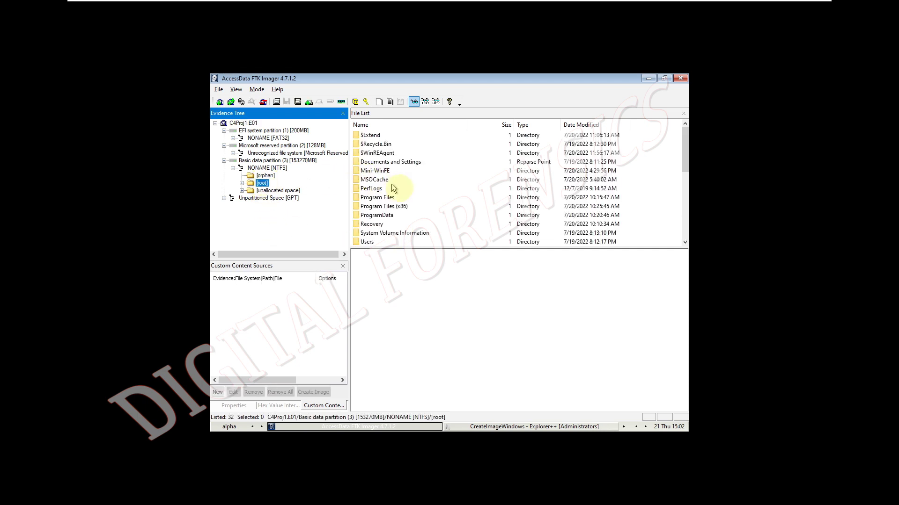
{"action": "scroll", "coordinate": [400, 192], "scroll_direction": "down", "scroll_amount": 4}
{"action": "scroll", "coordinate": [400, 193], "scroll_direction": "down", "scroll_amount": 1}
{"action": "scroll", "coordinate": [384, 196], "scroll_direction": "up", "scroll_amount": 2}
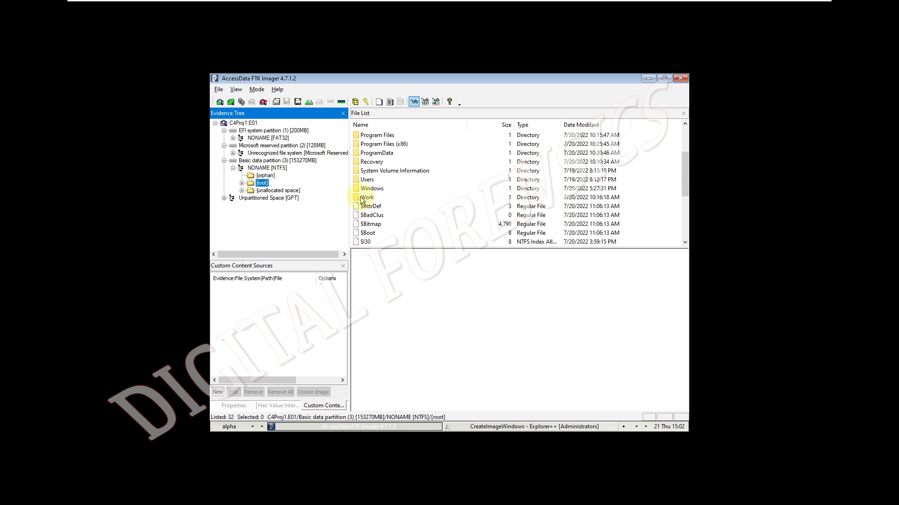
{"action": "double_click", "coordinate": [367, 199]}
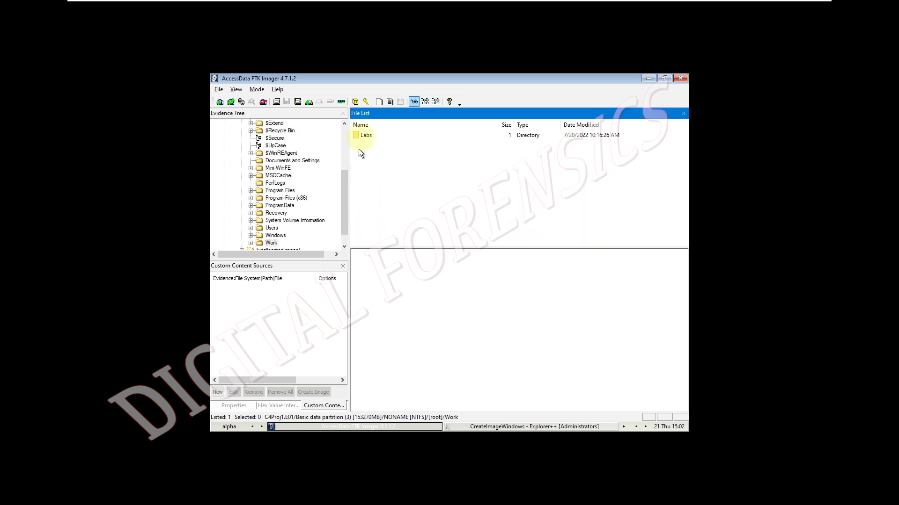
{"action": "double_click", "coordinate": [364, 135]}
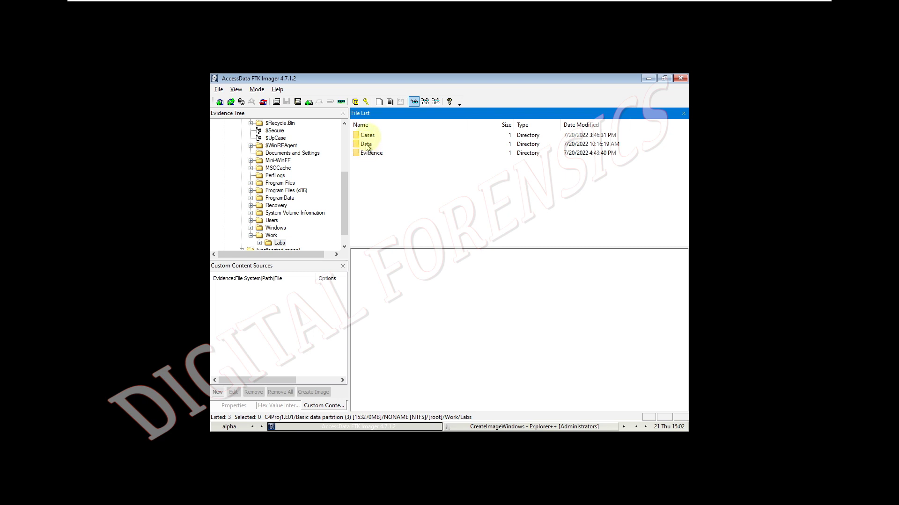
{"action": "double_click", "coordinate": [368, 136]}
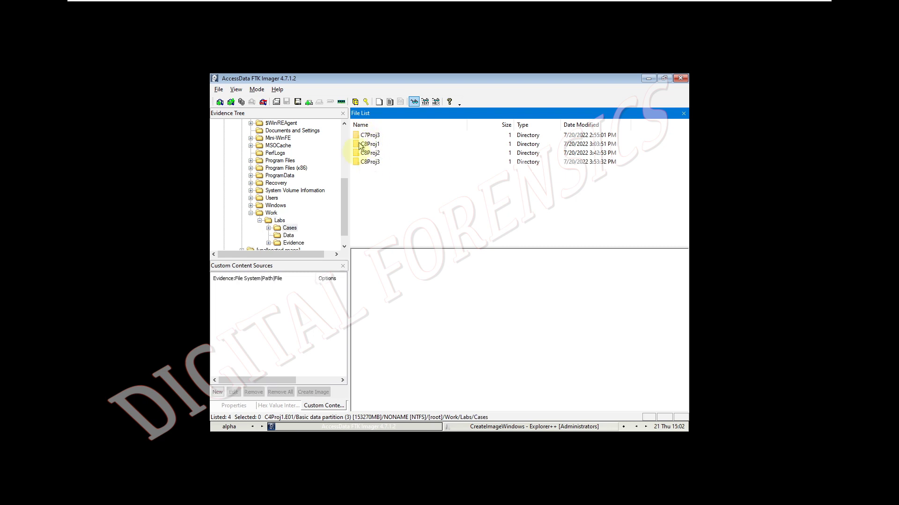
Step: Examine the Microsoft reserved partition, the EFI partition's FAT32 volume and the unpartitioned space, including the properties of the unpartitioned space
{"action": "scroll", "coordinate": [314, 178], "scroll_direction": "up", "scroll_amount": 5}
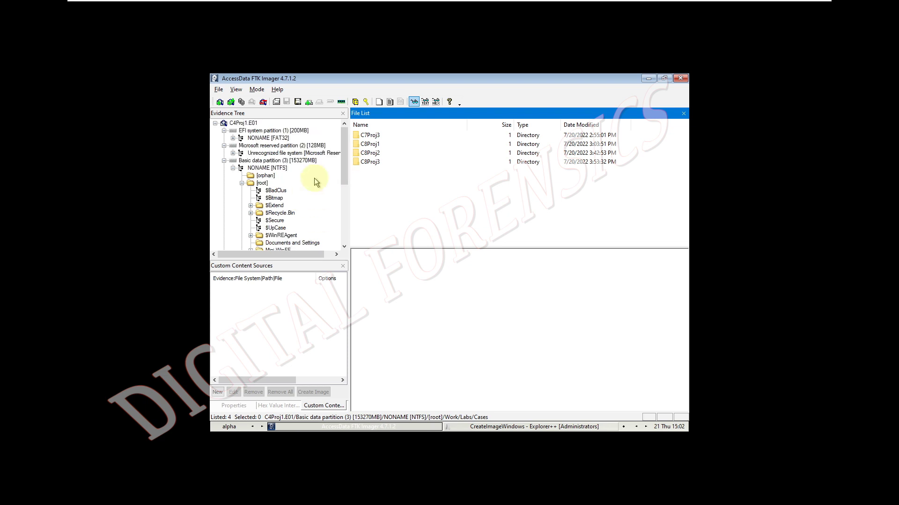
{"action": "left_click", "coordinate": [234, 156]}
{"action": "left_click", "coordinate": [253, 154]}
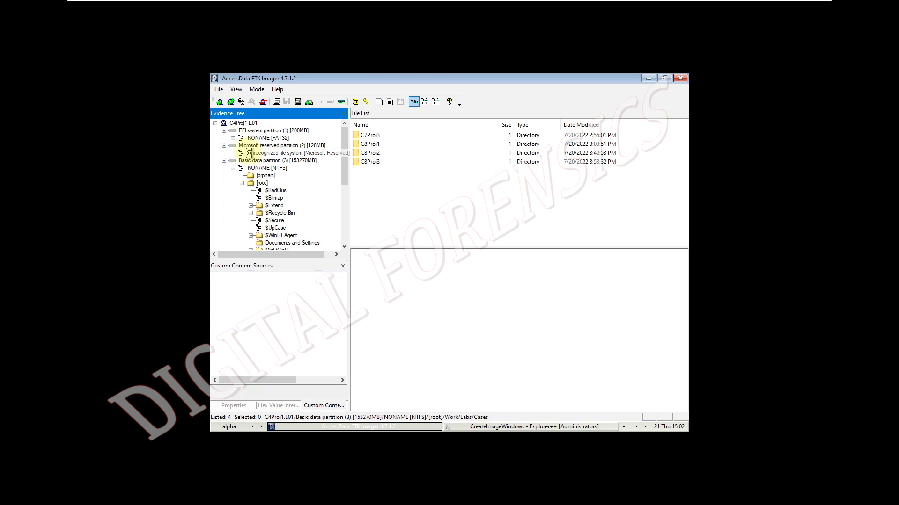
{"action": "left_click", "coordinate": [249, 139]}
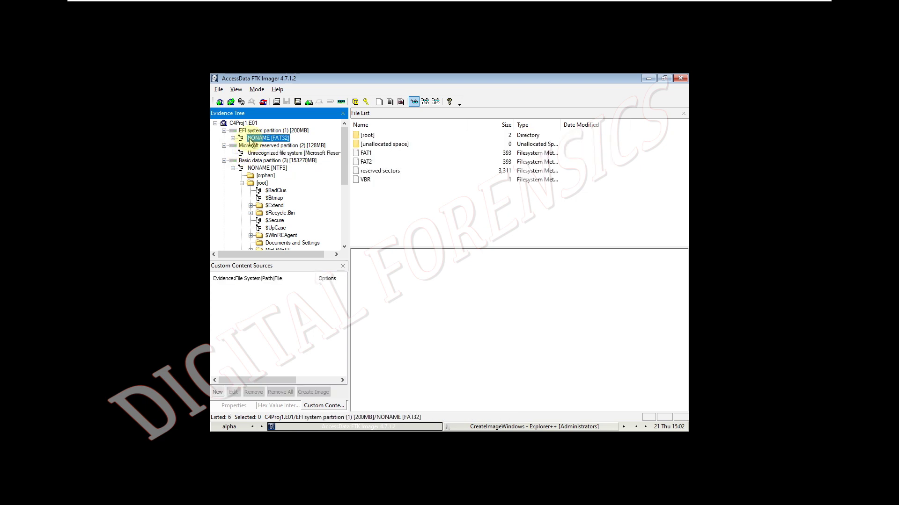
{"action": "left_click", "coordinate": [224, 161]}
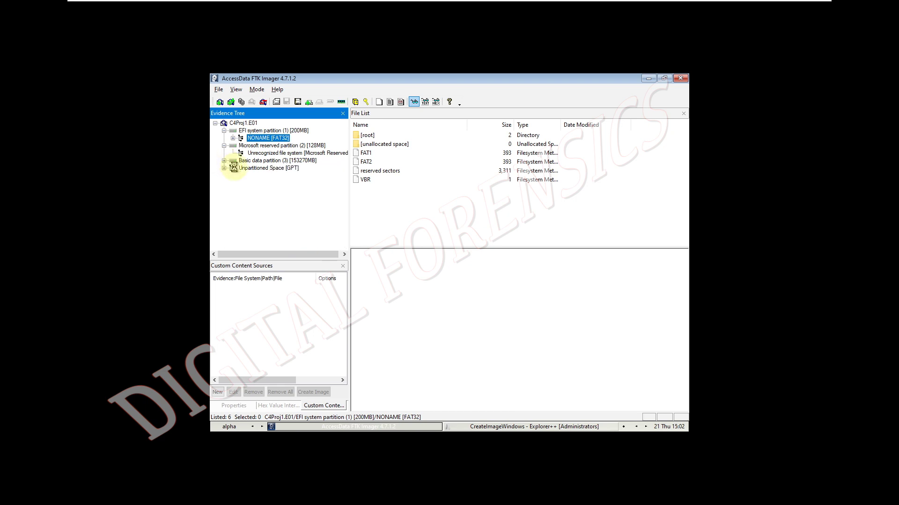
{"action": "left_click", "coordinate": [234, 168]}
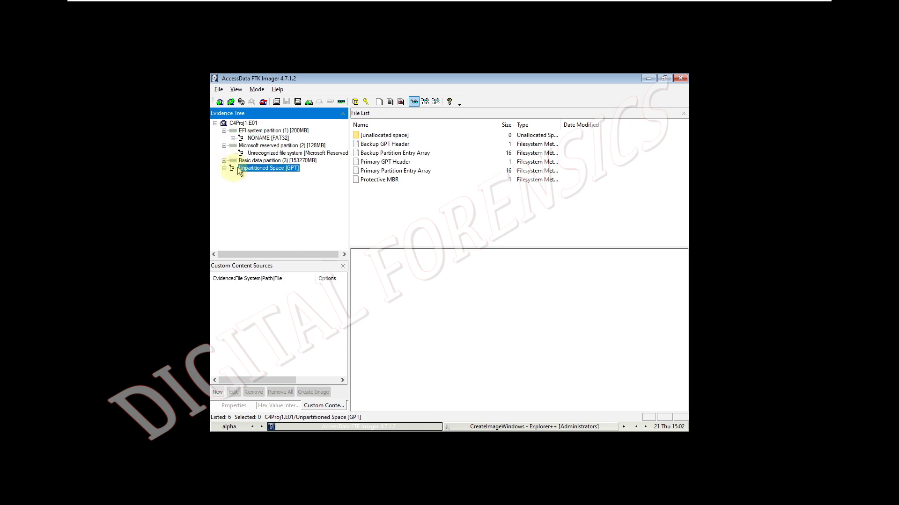
{"action": "left_click", "coordinate": [242, 406]}
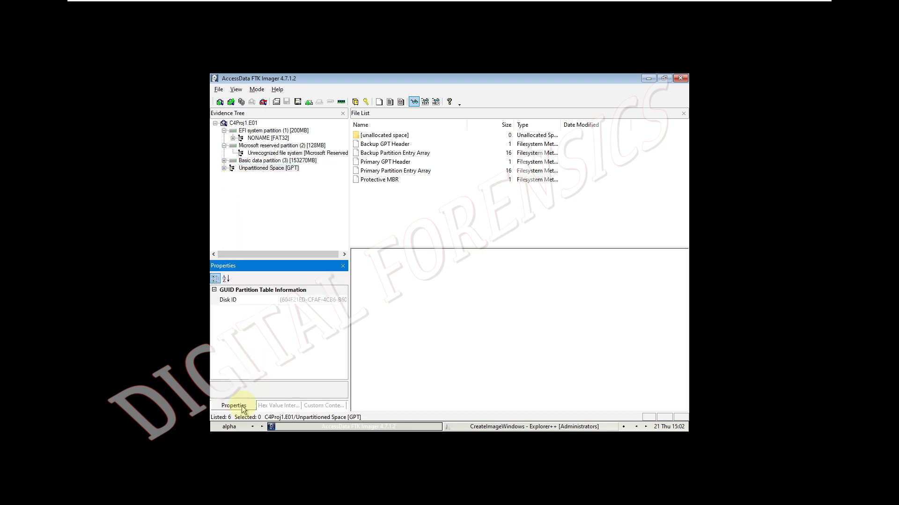
Step: Examine the properties of Basic data partition (3) and of its [root] folder, including DOS attributes, NTFS information and permissions
{"action": "left_click", "coordinate": [244, 161]}
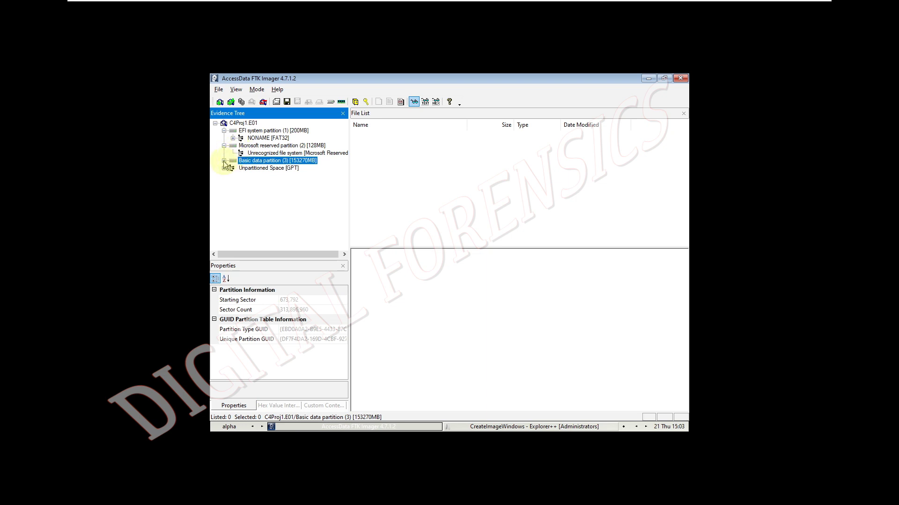
{"action": "left_click", "coordinate": [225, 161]}
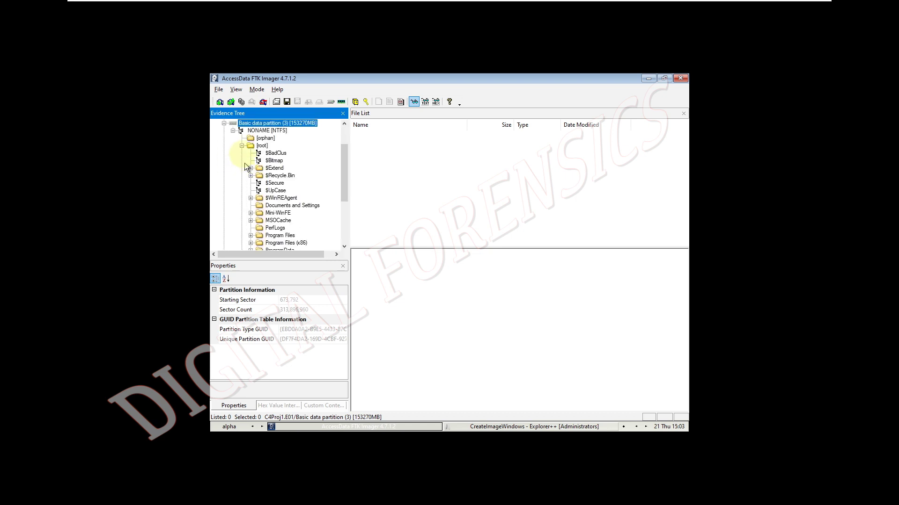
{"action": "left_click", "coordinate": [258, 145]}
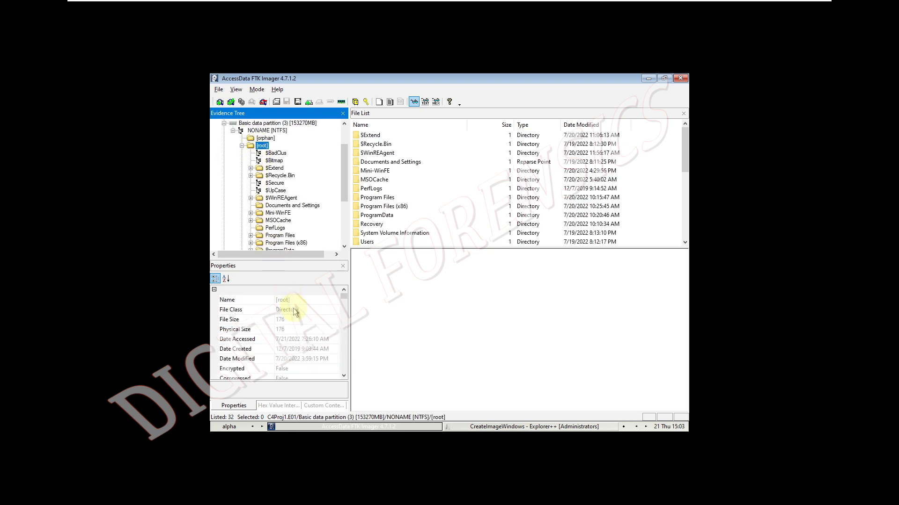
{"action": "scroll", "coordinate": [293, 307], "scroll_direction": "down", "scroll_amount": 5}
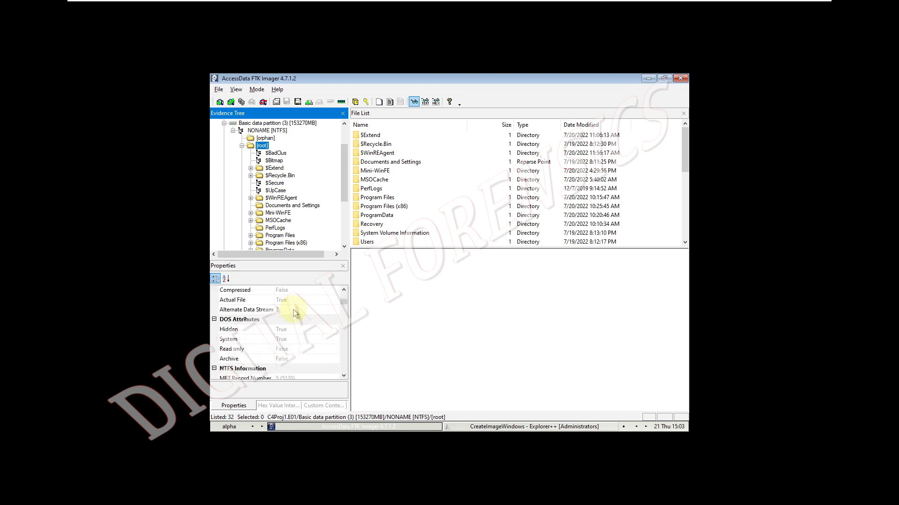
{"action": "scroll", "coordinate": [293, 309], "scroll_direction": "down", "scroll_amount": 1}
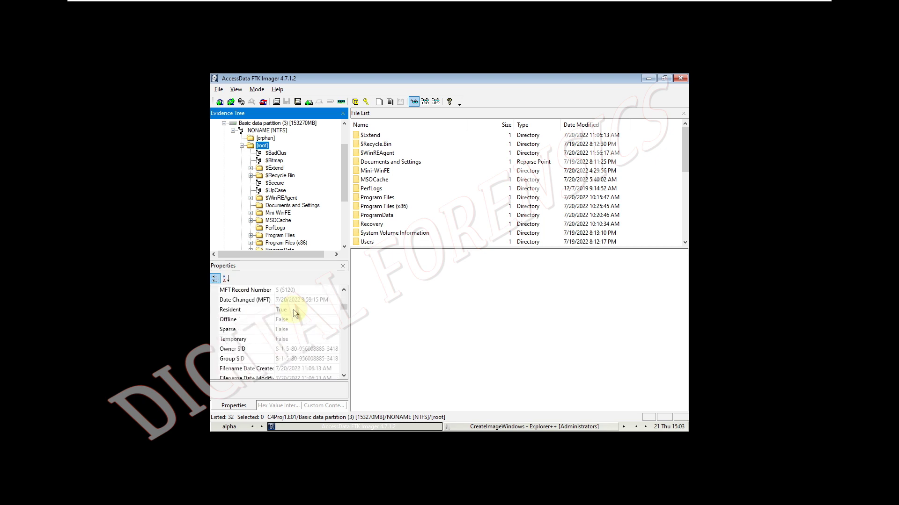
{"action": "scroll", "coordinate": [293, 310], "scroll_direction": "down", "scroll_amount": 8}
{"action": "scroll", "coordinate": [311, 303], "scroll_direction": "down", "scroll_amount": 6}
{"action": "scroll", "coordinate": [311, 304], "scroll_direction": "down", "scroll_amount": 5}
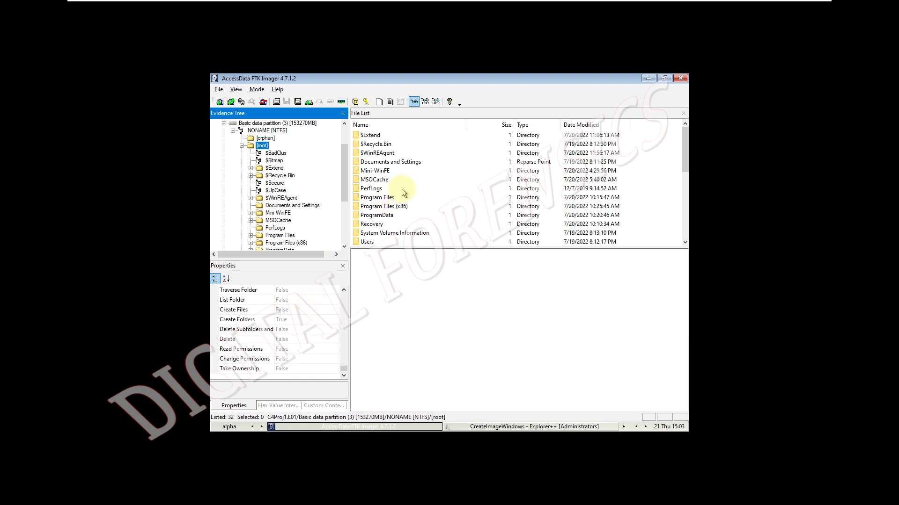
Step: Look into the Mini-WinFE folder under [root] and close FTK Imager
{"action": "double_click", "coordinate": [399, 170]}
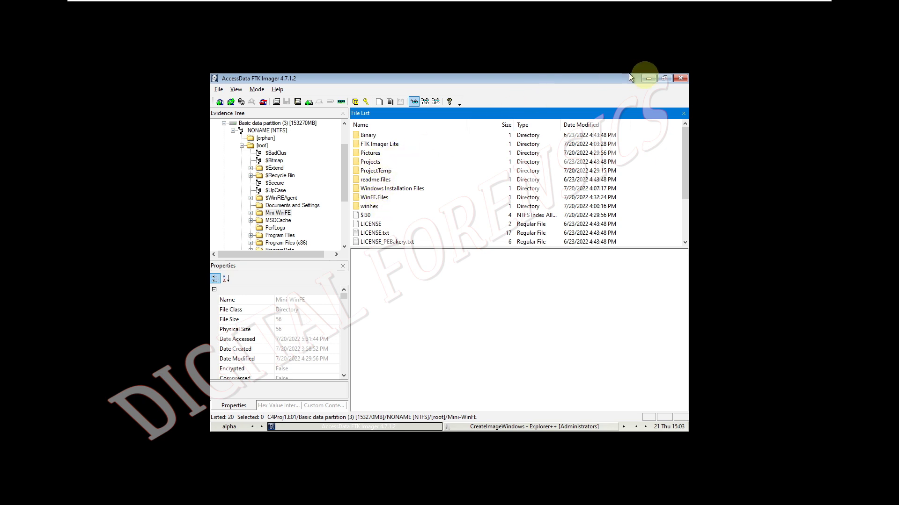
{"action": "left_click", "coordinate": [680, 78]}
{"action": "right_click", "coordinate": [403, 149]}
{"action": "left_click", "coordinate": [342, 175]}
{"action": "left_click", "coordinate": [154, 257]}
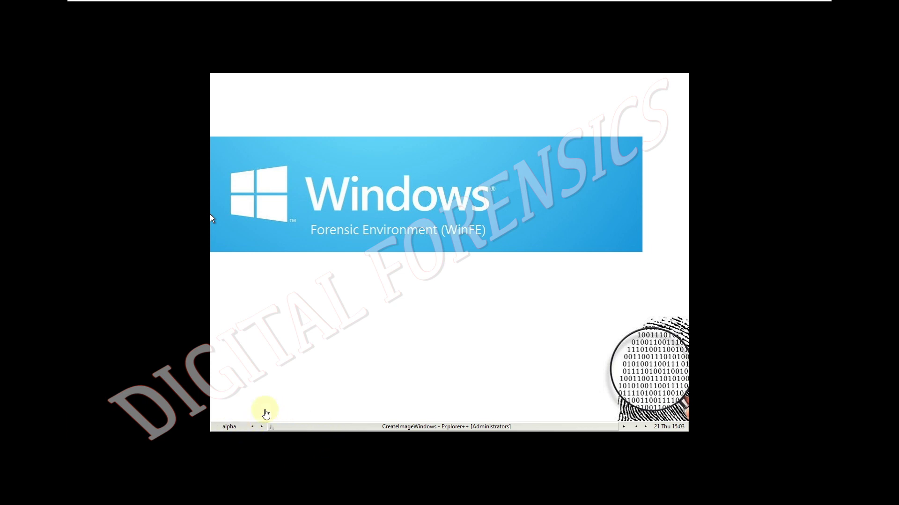
{"action": "right_click", "coordinate": [387, 250]}
{"action": "mouse_move", "coordinate": [392, 315]}
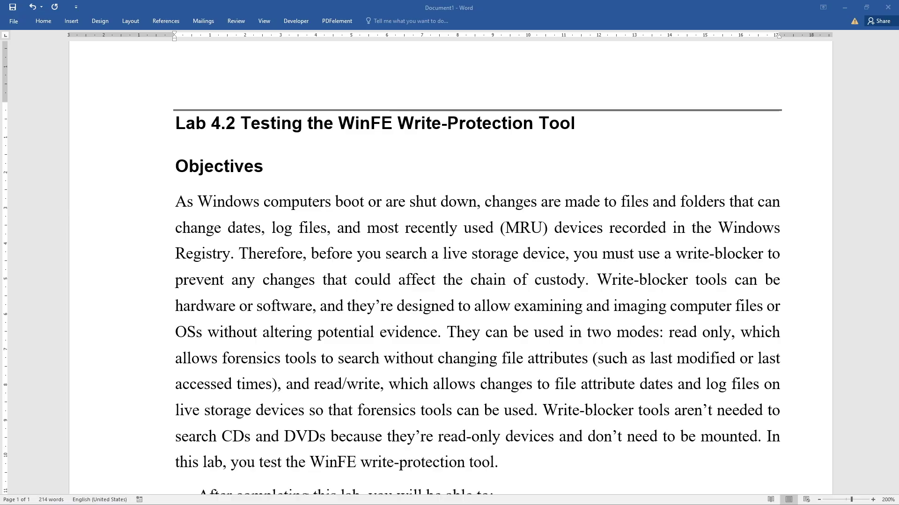
Step: Read the Lab 4.2 Objectives on changes made while Windows boots or shuts down and why a write-blocker is needed
{"action": "left_click_drag", "start_coordinate": [181, 201], "coordinate": [724, 203]}
{"action": "left_click_drag", "start_coordinate": [274, 230], "coordinate": [337, 229]}
{"action": "left_click_drag", "start_coordinate": [405, 228], "coordinate": [542, 230]}
{"action": "left_click", "coordinate": [216, 260]}
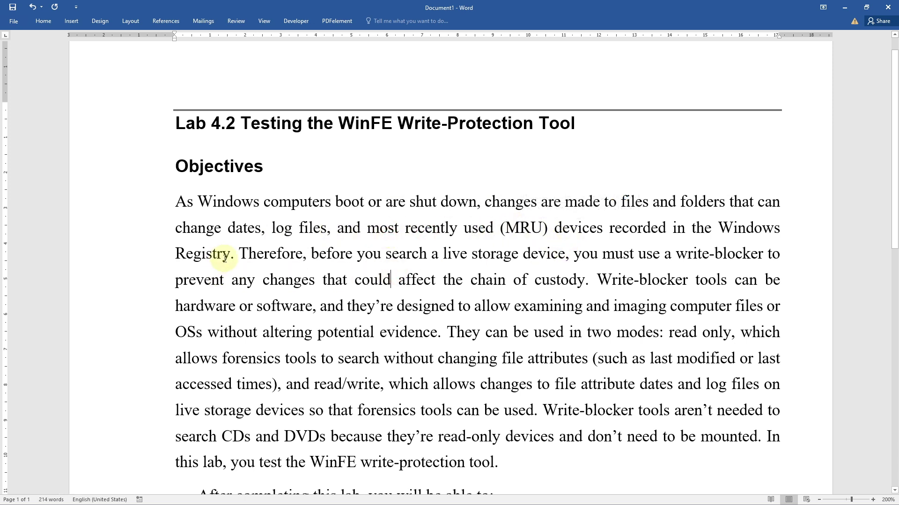
{"action": "left_click_drag", "start_coordinate": [235, 259], "coordinate": [253, 255]}
{"action": "left_click", "coordinate": [293, 276]}
{"action": "left_click_drag", "start_coordinate": [746, 252], "coordinate": [672, 255]}
{"action": "left_click_drag", "start_coordinate": [176, 282], "coordinate": [587, 284]}
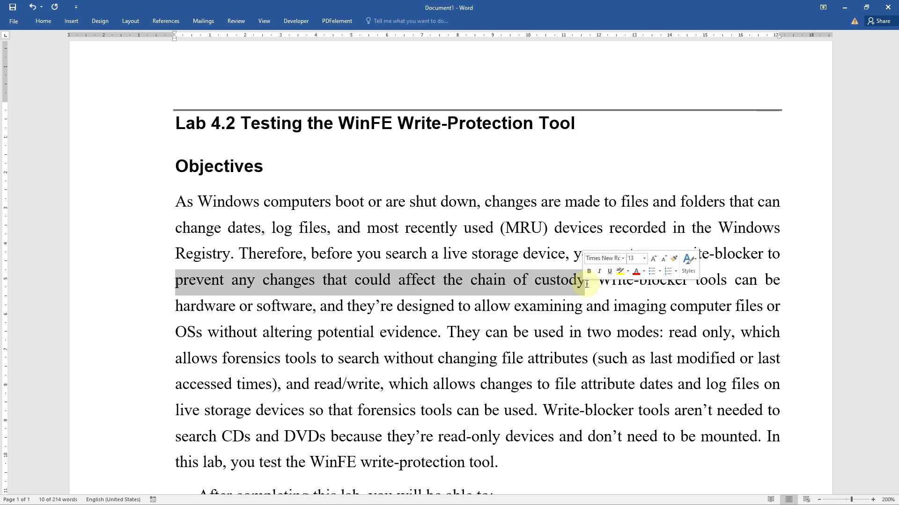
Step: Read the rest of the Objectives paragraph on read-only and read/write modes, CDs and DVDs, and the WinFE tool test
{"action": "left_click_drag", "start_coordinate": [475, 305], "coordinate": [734, 308]}
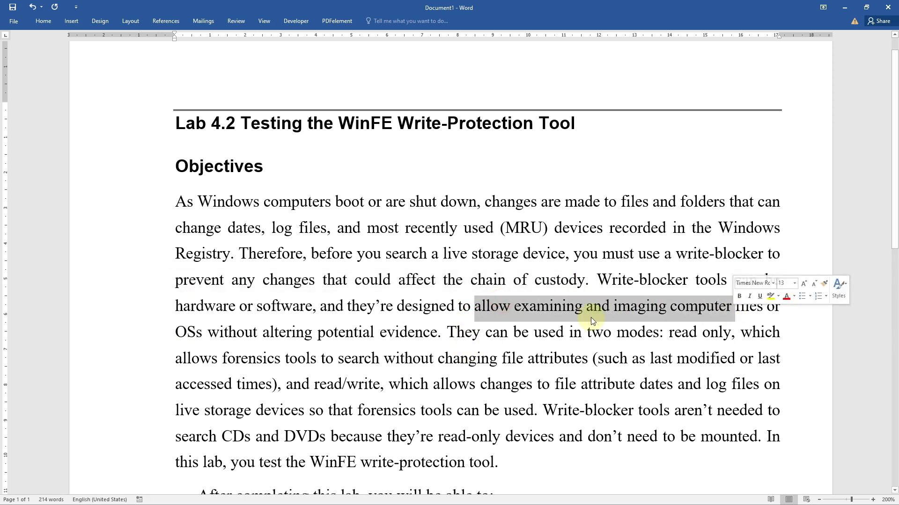
{"action": "left_click", "coordinate": [319, 334]}
{"action": "left_click_drag", "start_coordinate": [447, 333], "coordinate": [725, 334]}
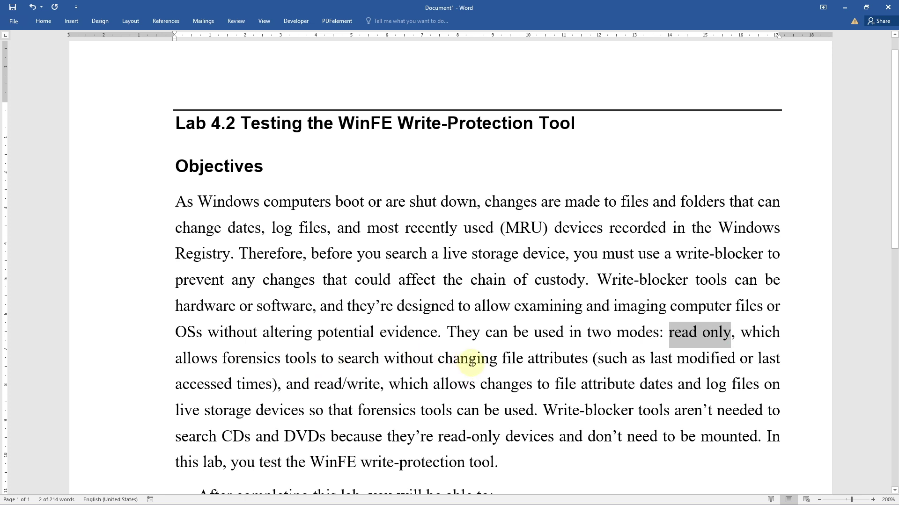
{"action": "left_click_drag", "start_coordinate": [314, 384], "coordinate": [334, 391]}
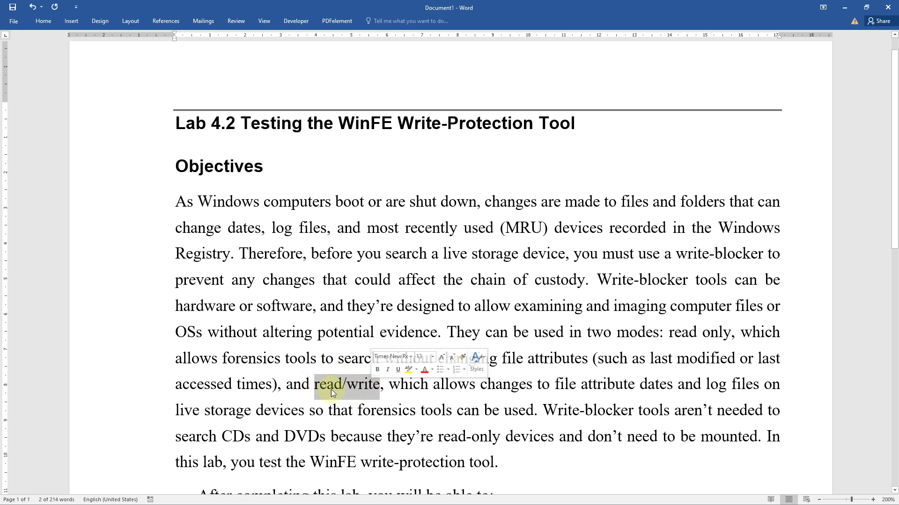
{"action": "scroll", "coordinate": [334, 391], "scroll_direction": "down", "scroll_amount": 3}
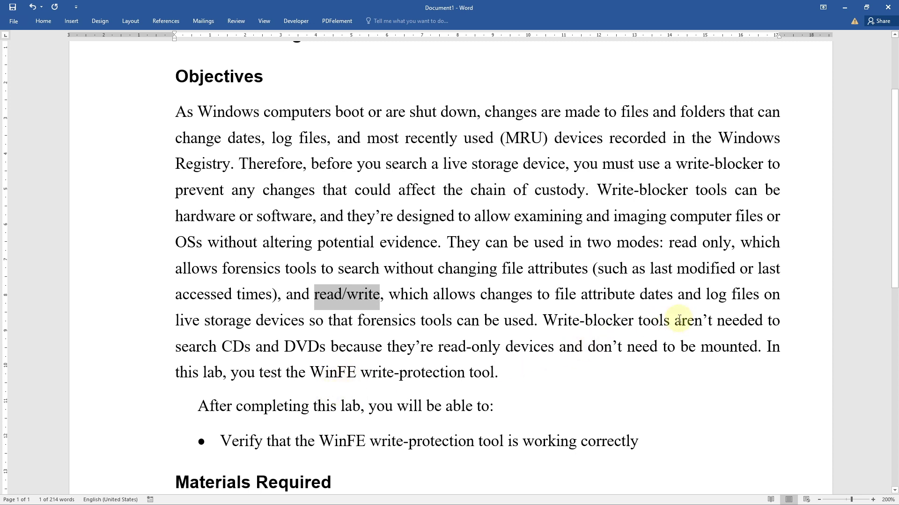
{"action": "left_click_drag", "start_coordinate": [675, 320], "coordinate": [754, 348]}
{"action": "left_click", "coordinate": [612, 347]}
{"action": "left_click_drag", "start_coordinate": [202, 372], "coordinate": [495, 374]}
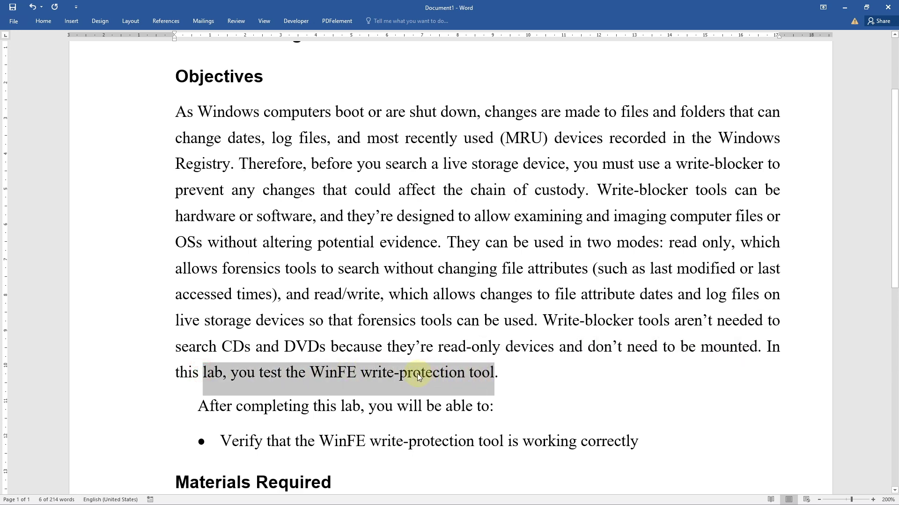
Step: Read the Lab 4.2 learning outcome and the list of required materials
{"action": "scroll", "coordinate": [417, 373], "scroll_direction": "down", "scroll_amount": 3}
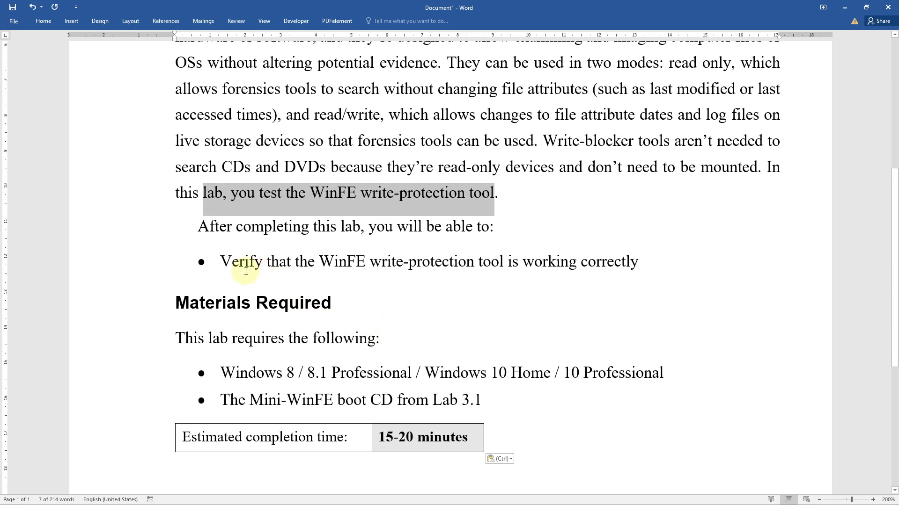
{"action": "left_click_drag", "start_coordinate": [239, 268], "coordinate": [627, 265]}
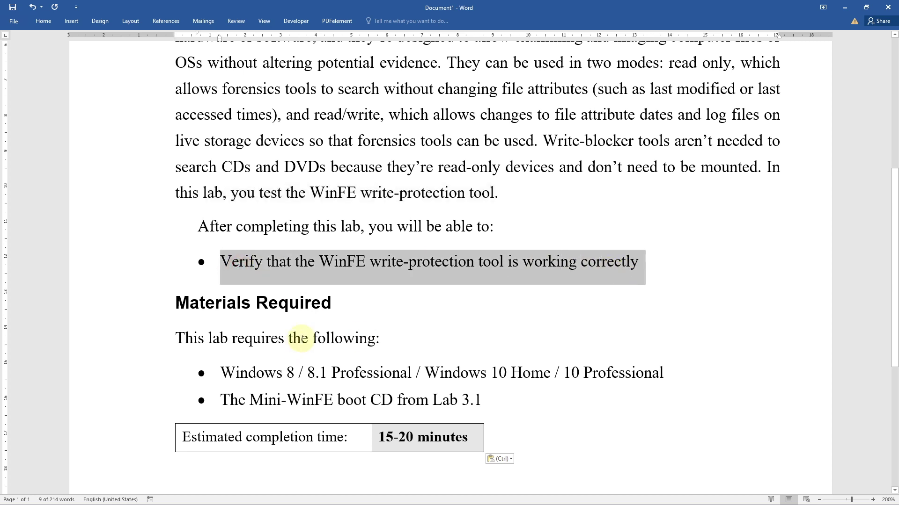
{"action": "left_click", "coordinate": [305, 320]}
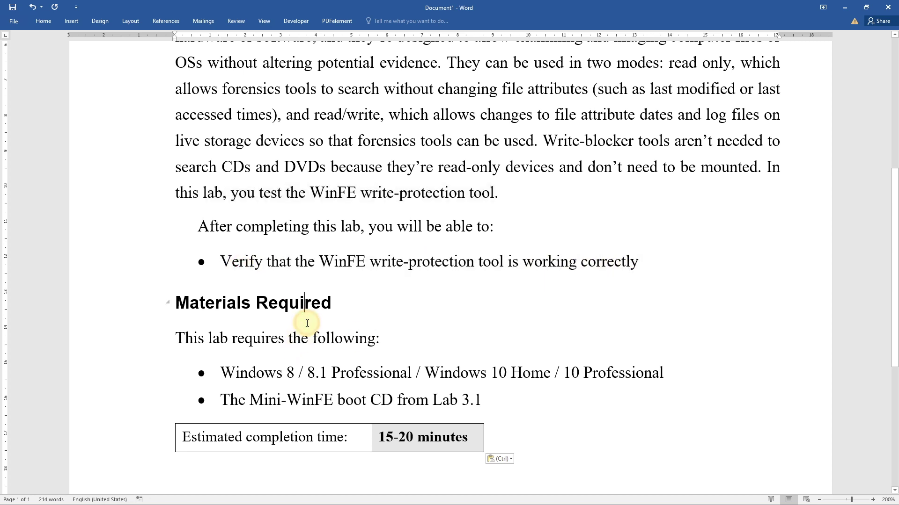
{"action": "scroll", "coordinate": [230, 351], "scroll_direction": "down", "scroll_amount": 2}
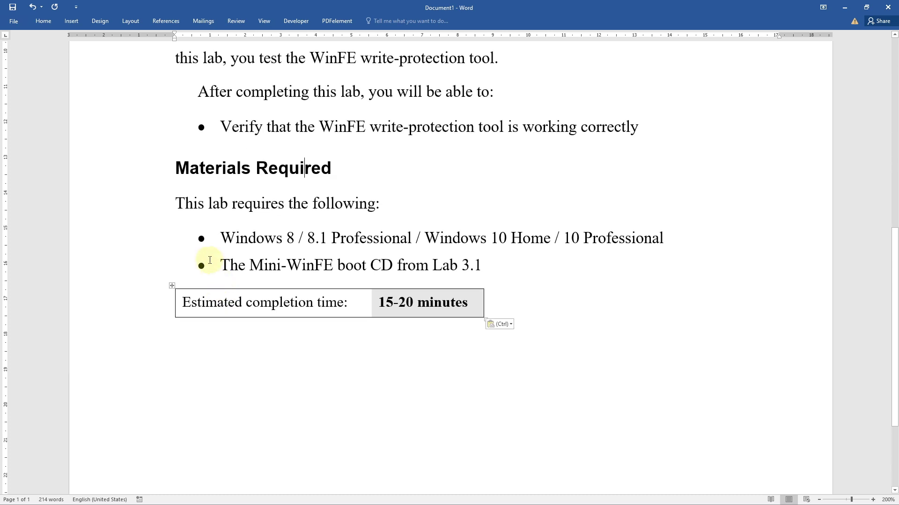
{"action": "left_click_drag", "start_coordinate": [221, 242], "coordinate": [666, 242]}
{"action": "left_click_drag", "start_coordinate": [222, 266], "coordinate": [487, 271]}
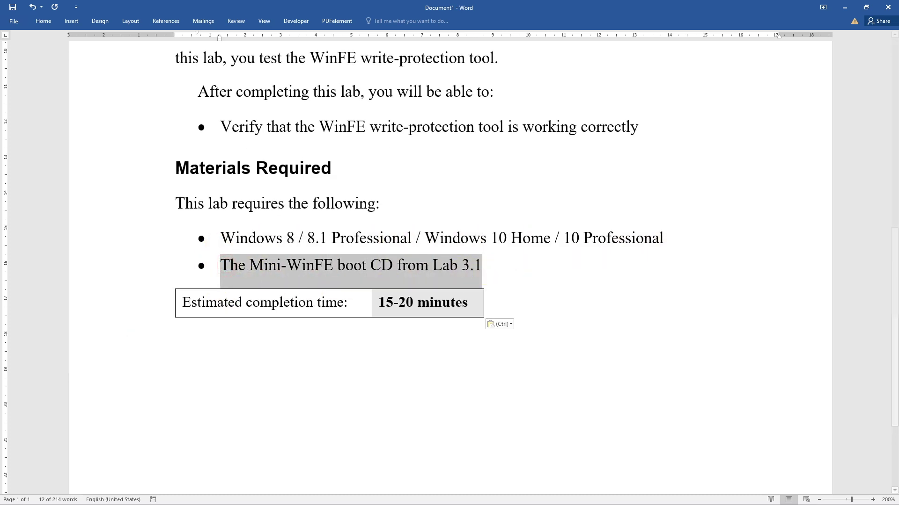
Step: Switch to the Mini-WinFE virtual machine, open DiskMgr and reposition its window on the desktop
{"action": "key", "text": "alt+Tab"}
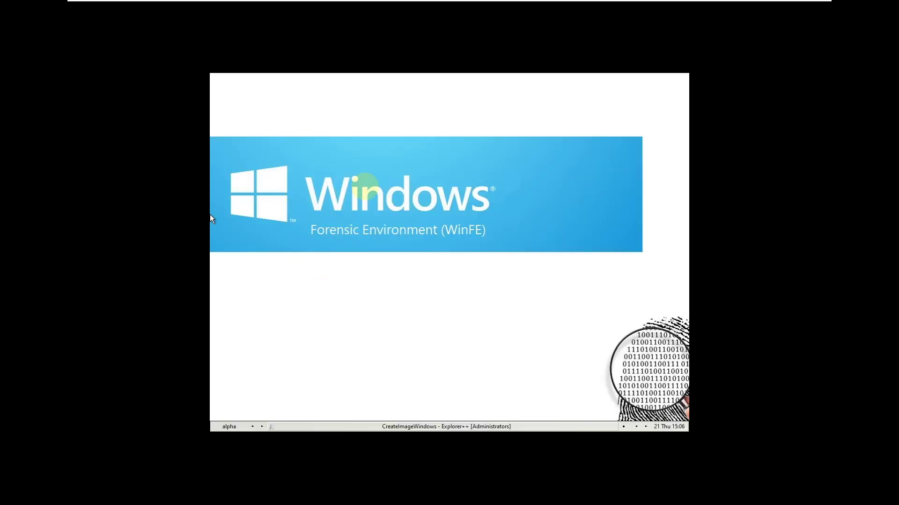
{"action": "right_click", "coordinate": [338, 178]}
{"action": "mouse_move", "coordinate": [344, 193]}
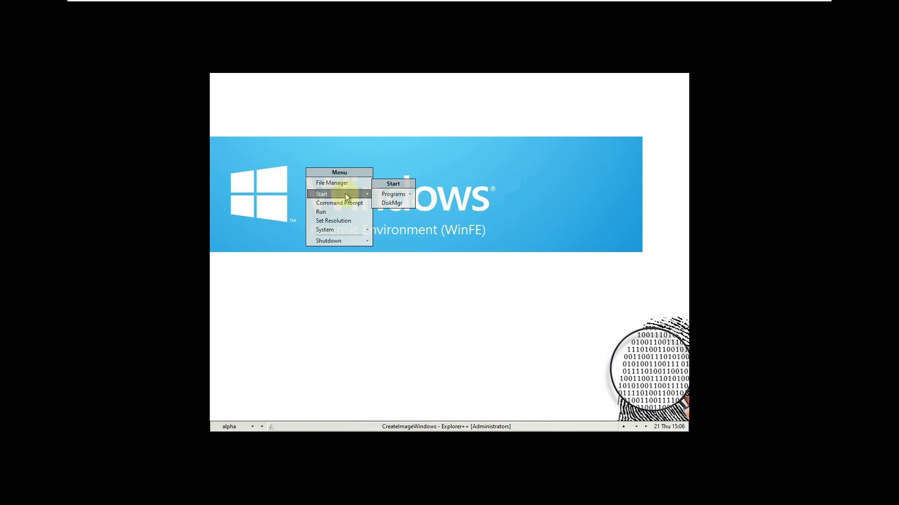
{"action": "left_click", "coordinate": [388, 204]}
{"action": "left_click_drag", "start_coordinate": [341, 118], "coordinate": [368, 127]}
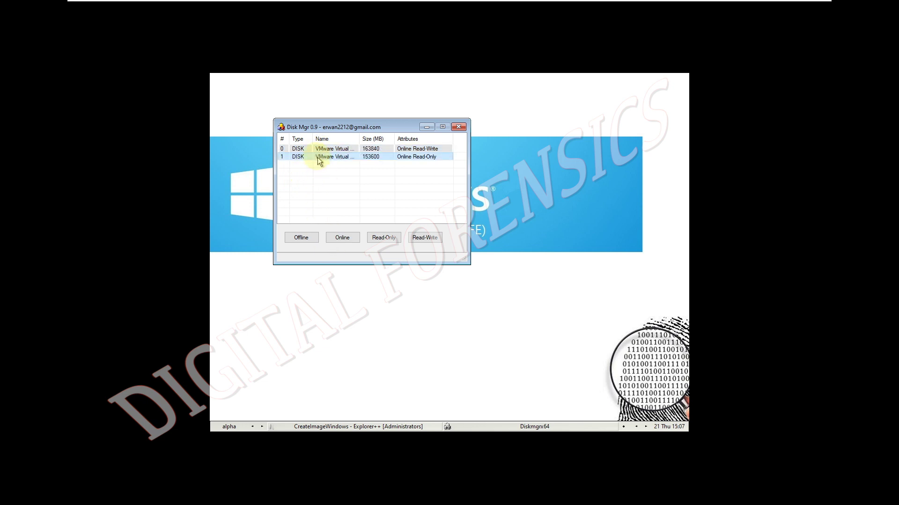
Step: Take disk 0 and disk 1 offline in Disk Mgr
{"action": "left_click", "coordinate": [304, 237]}
{"action": "left_click", "coordinate": [429, 280]}
{"action": "left_click", "coordinate": [330, 156]}
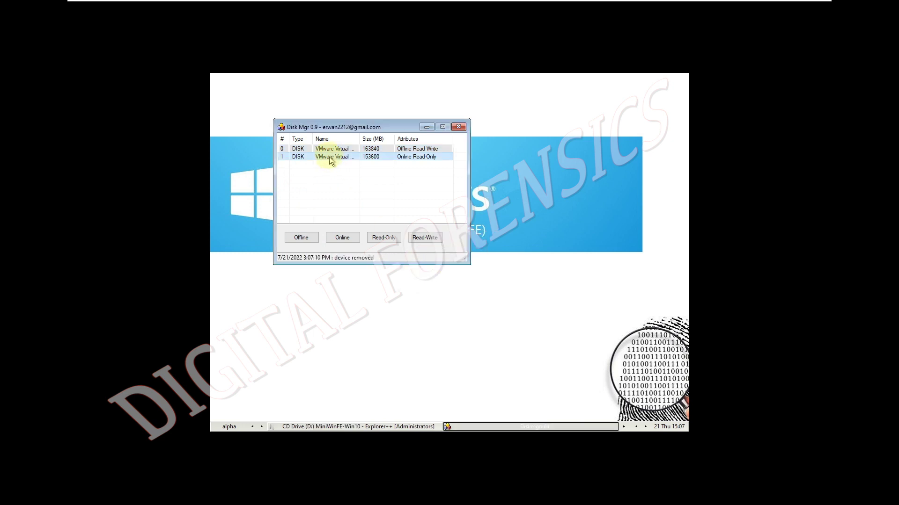
{"action": "left_click", "coordinate": [315, 240]}
{"action": "left_click", "coordinate": [428, 278]}
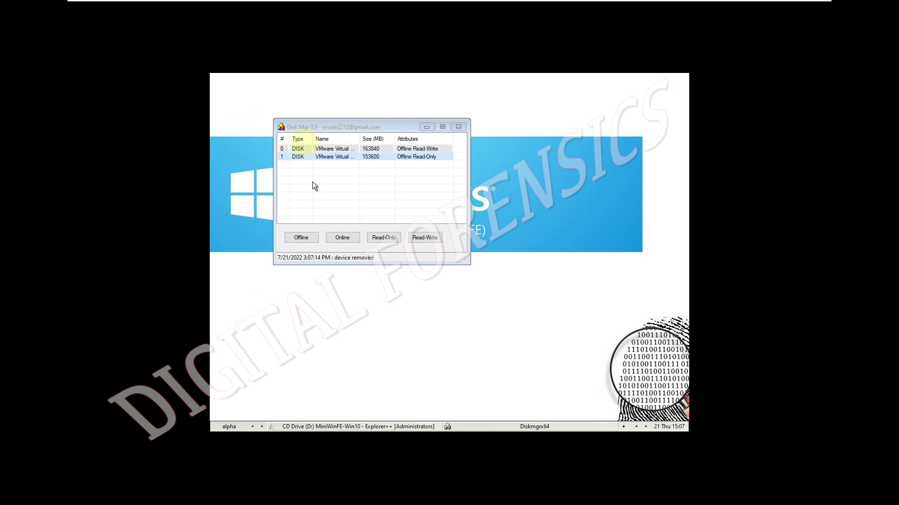
Step: Widen the Disk Mgr window and fit the Name column to the full disk names
{"action": "left_click", "coordinate": [435, 125]}
{"action": "left_click_drag", "start_coordinate": [468, 165], "coordinate": [557, 166]}
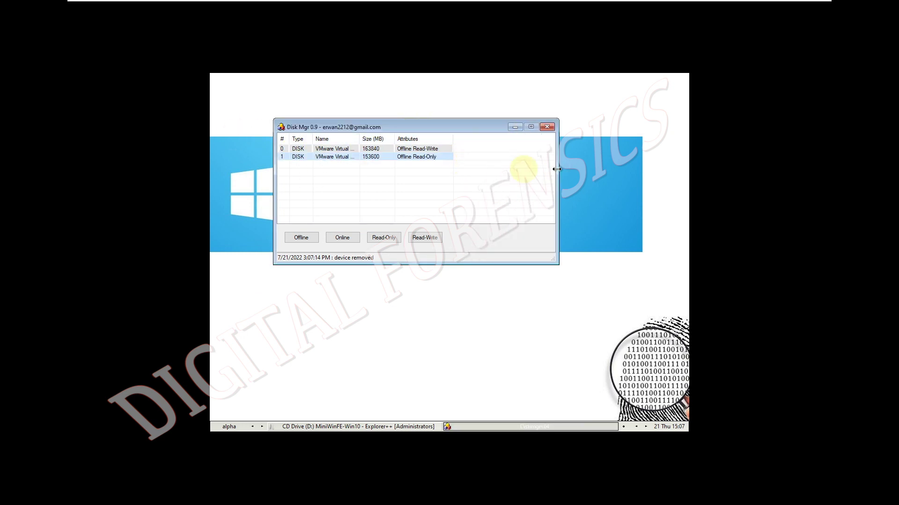
{"action": "double_click", "coordinate": [360, 139]}
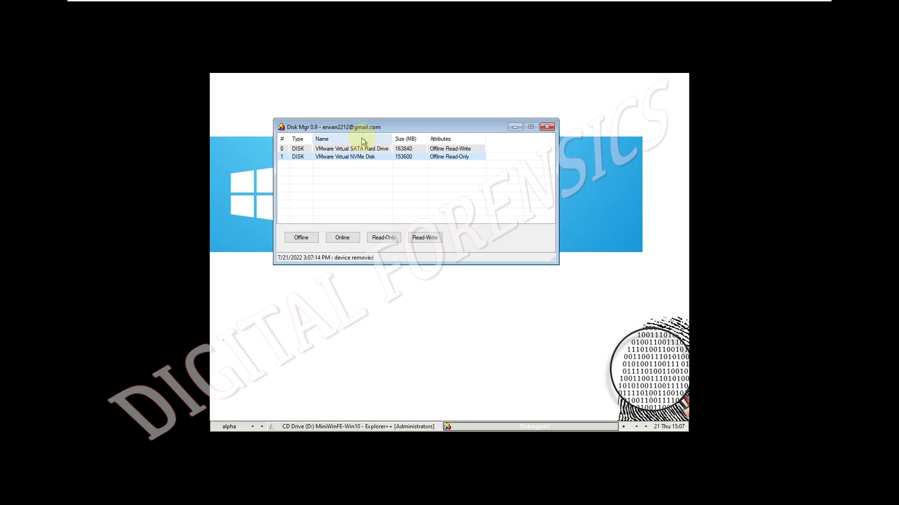
Step: Set disk 0, the VMware Virtual SATA Hard Drive, to read-only
{"action": "left_click", "coordinate": [313, 149]}
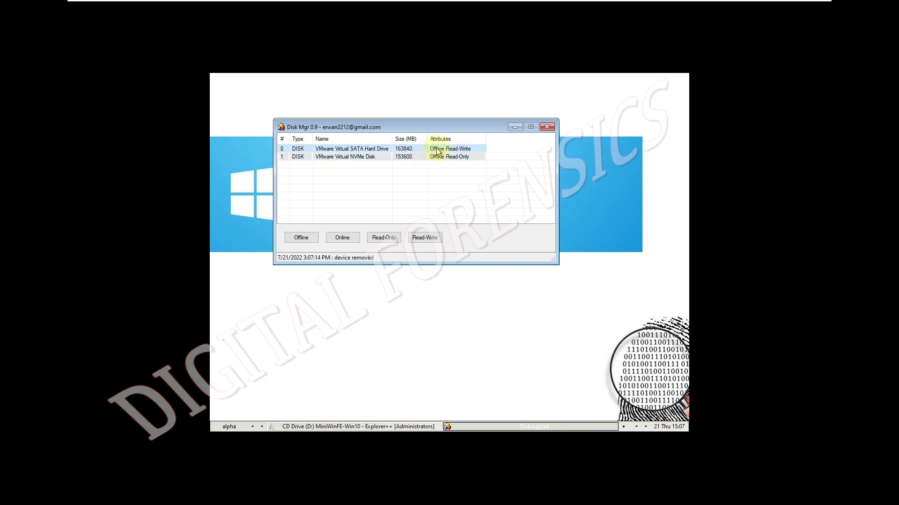
{"action": "left_click", "coordinate": [395, 239]}
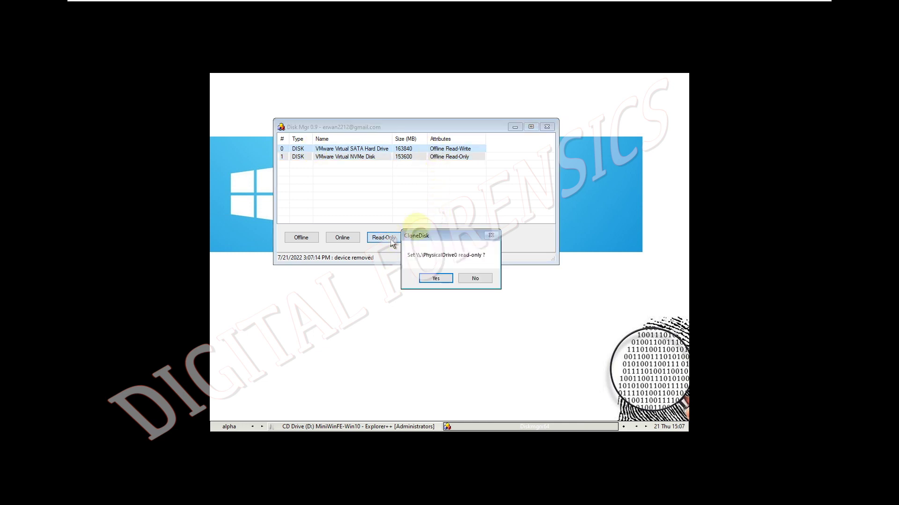
{"action": "left_click", "coordinate": [438, 277]}
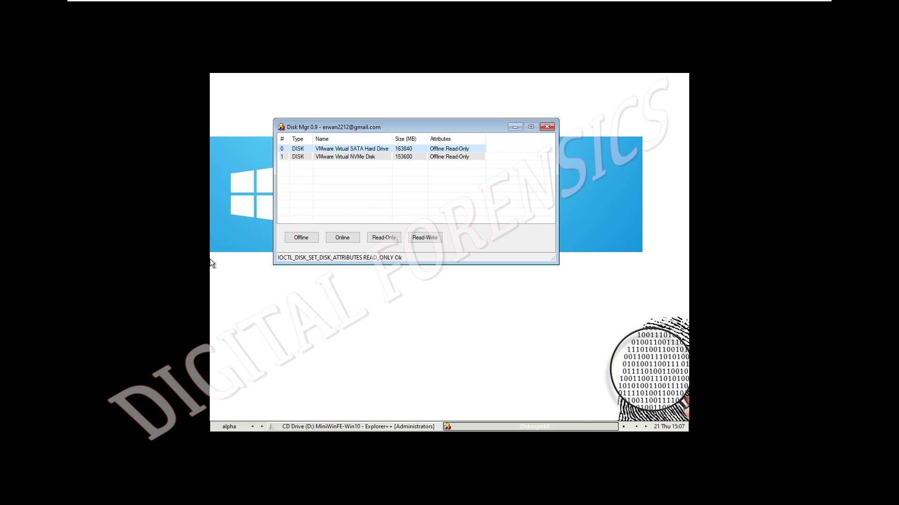
Step: Bring disk 0, the VMware Virtual SATA Hard Drive, online and accept mounting its volumes
{"action": "left_click", "coordinate": [354, 157]}
{"action": "left_click", "coordinate": [336, 237]}
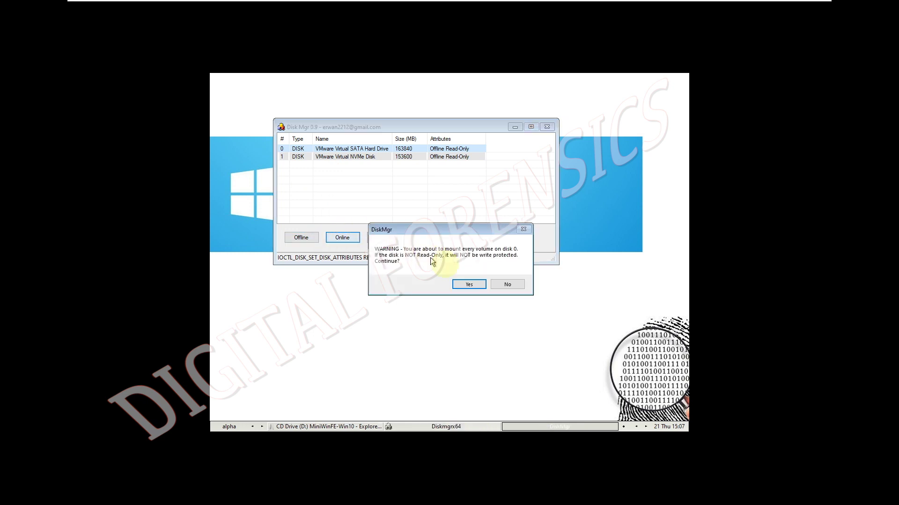
{"action": "left_click", "coordinate": [469, 285]}
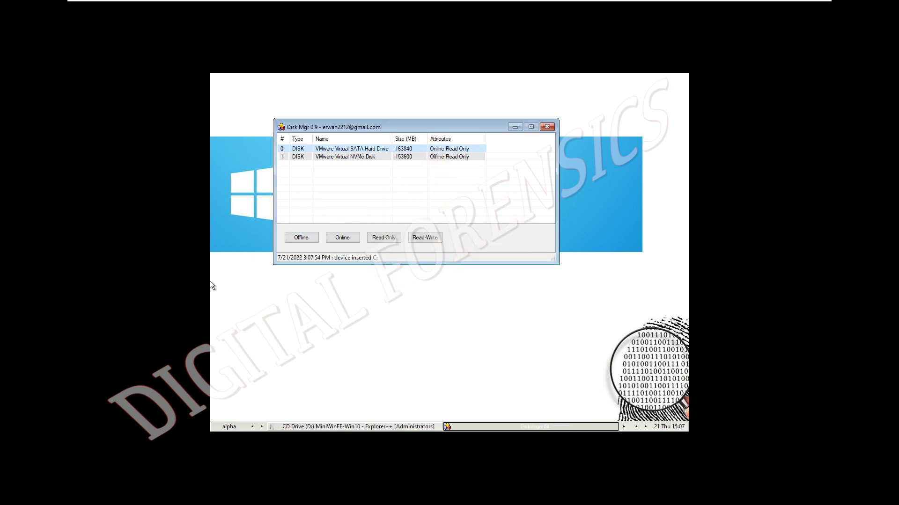
Step: Shrink the Disk Mgr window in width and height to fit its disk list and controls
{"action": "right_click", "coordinate": [597, 164]}
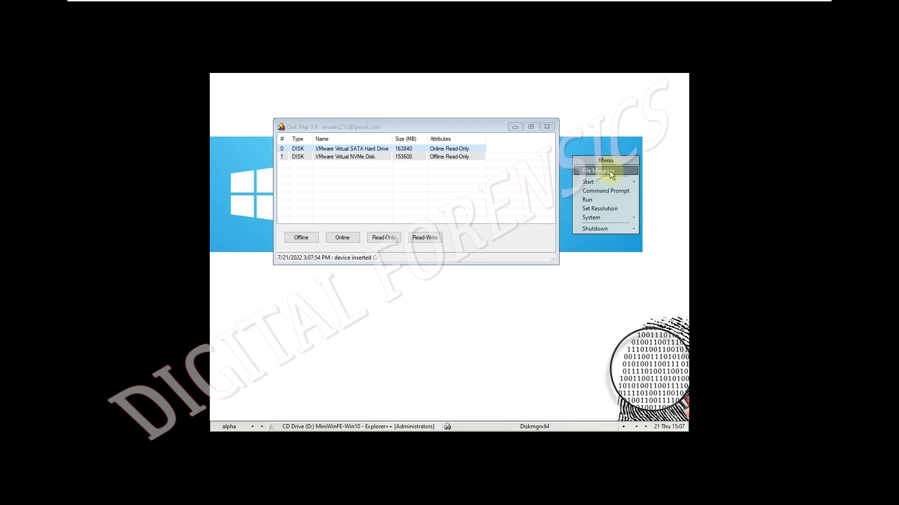
{"action": "left_click", "coordinate": [528, 154]}
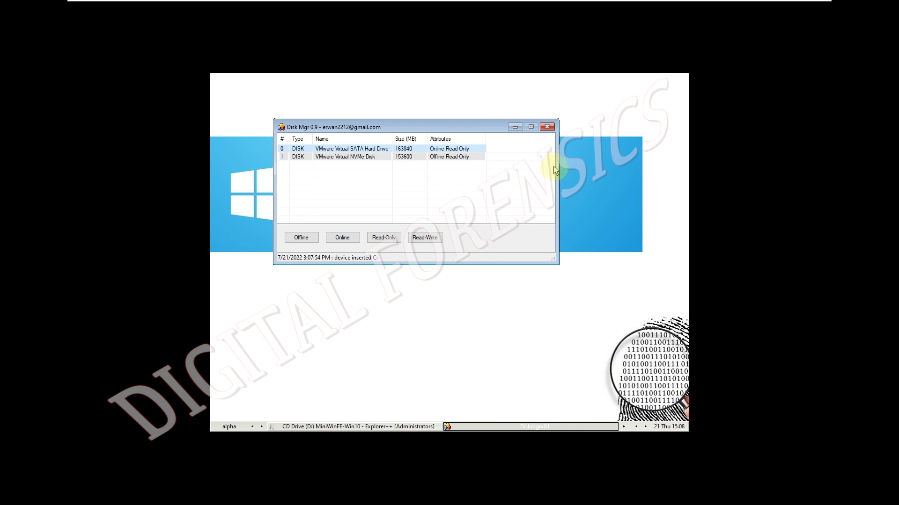
{"action": "left_click_drag", "start_coordinate": [557, 169], "coordinate": [491, 170]}
{"action": "left_click_drag", "start_coordinate": [455, 265], "coordinate": [457, 209]}
{"action": "left_click", "coordinate": [308, 248]}
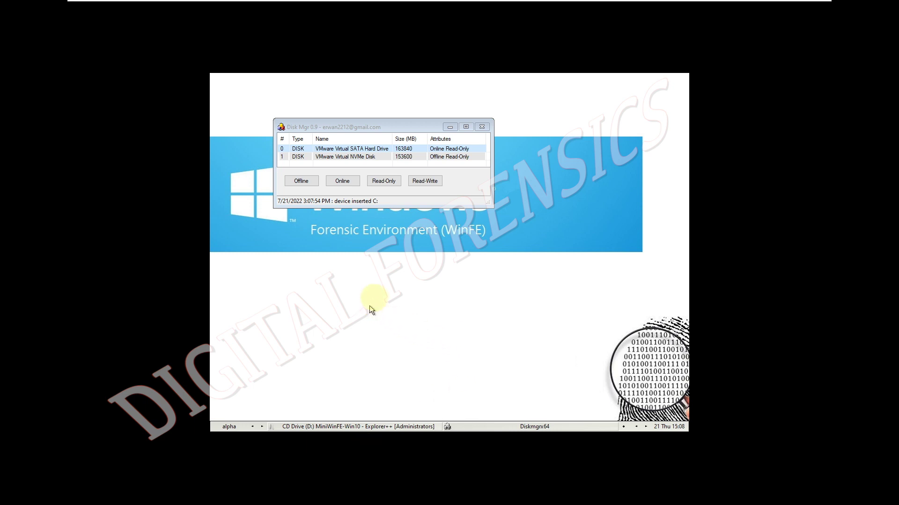
Step: Open the File Manager, move it below the Disk Mgr title and show the contents of INTERNAL DRIVE (C:)
{"action": "right_click", "coordinate": [499, 162]}
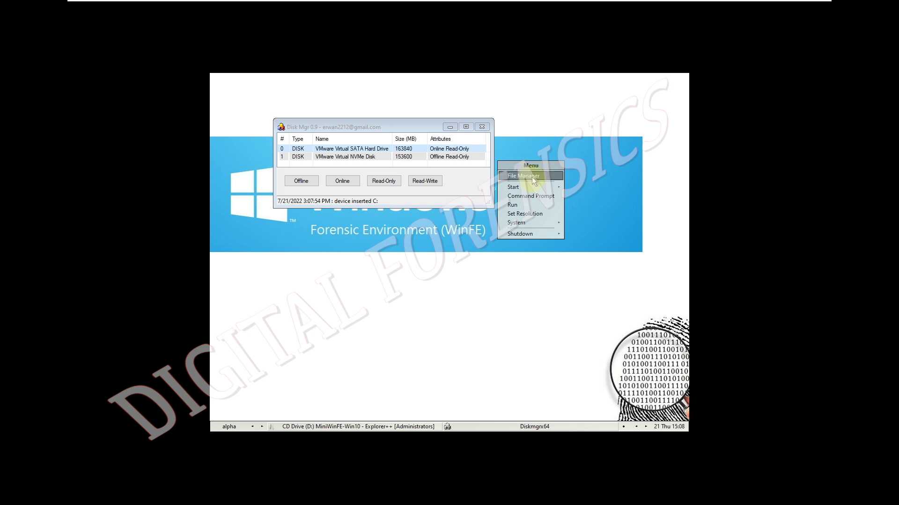
{"action": "left_click", "coordinate": [531, 179]}
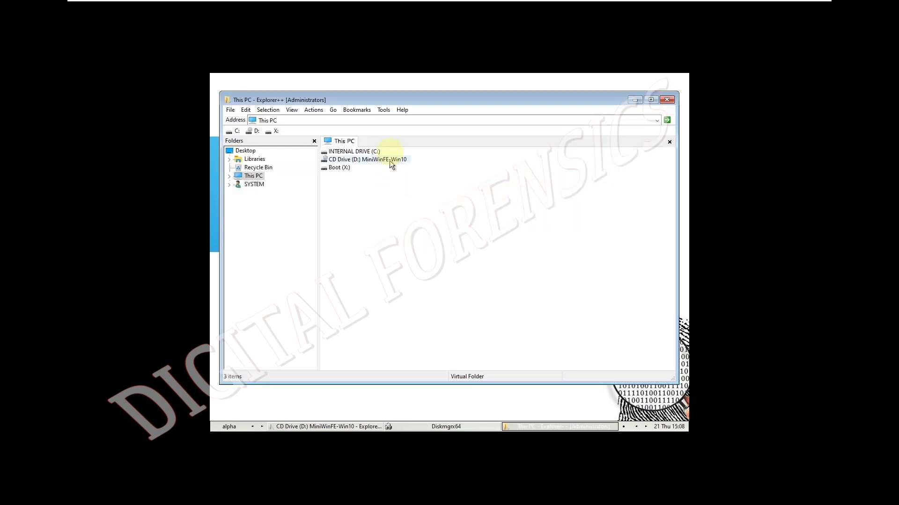
{"action": "left_click_drag", "start_coordinate": [404, 104], "coordinate": [439, 141]}
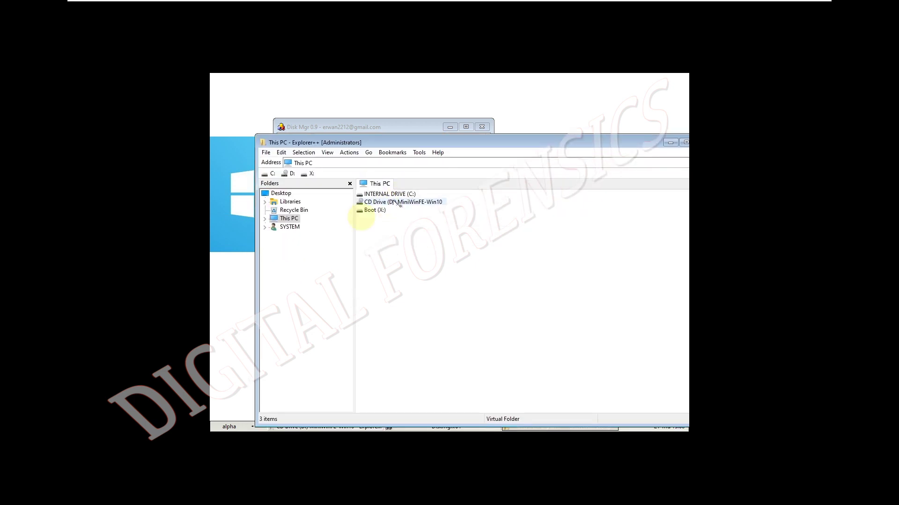
{"action": "double_click", "coordinate": [290, 219]}
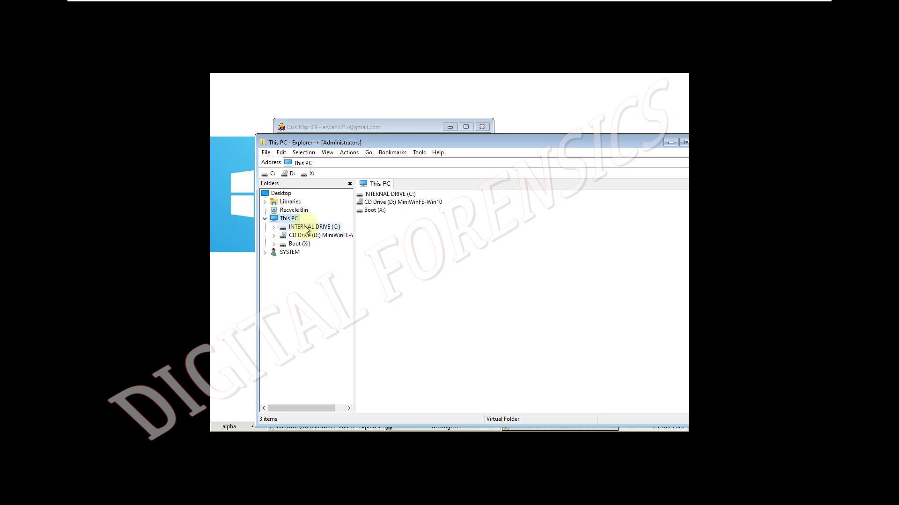
{"action": "left_click", "coordinate": [306, 229]}
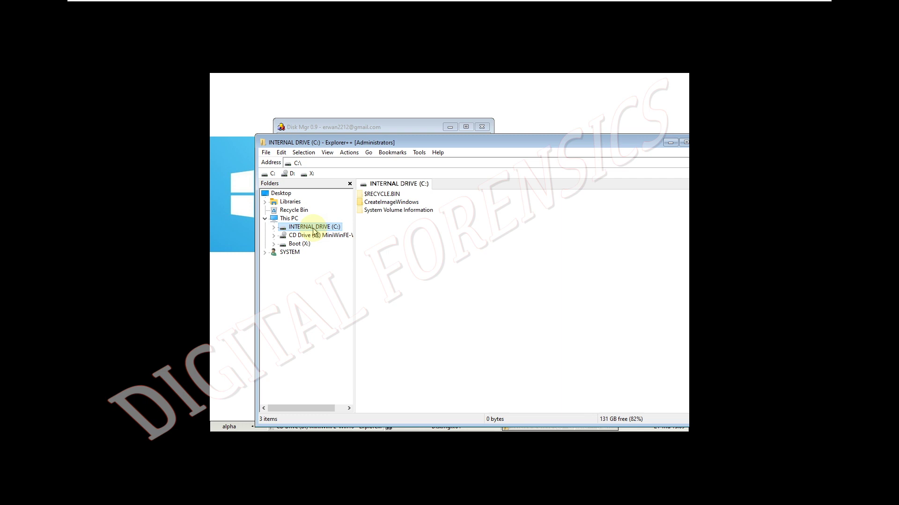
Step: Try to rename INTERNAL DRIVE (C:) by adding CHANGE before its name, agreeing to create the missing folder
{"action": "left_click", "coordinate": [314, 227]}
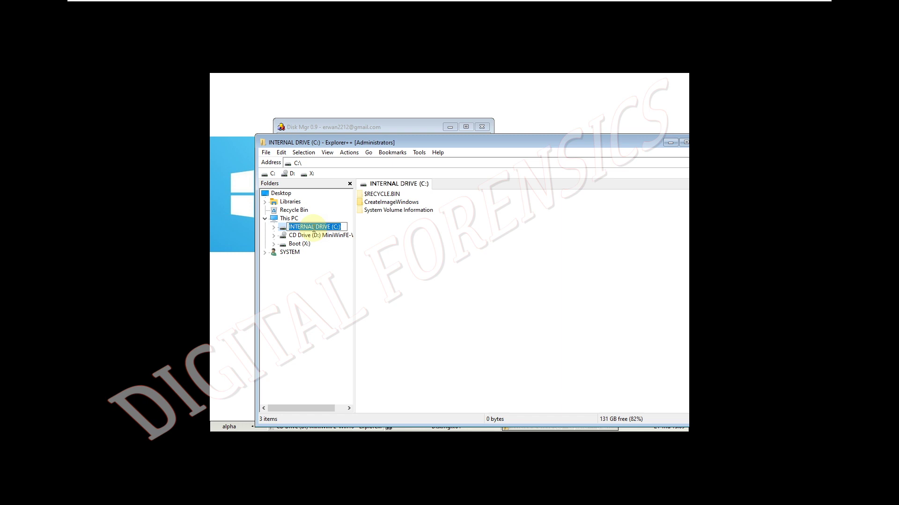
{"action": "key", "text": "Home"}
{"action": "type", "text": "CHANGE"}
{"action": "key", "text": "Return"}
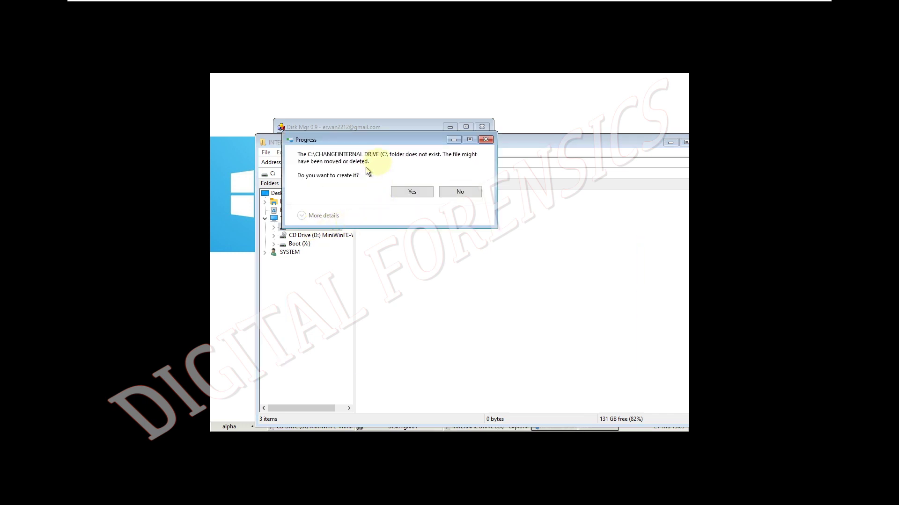
{"action": "left_click", "coordinate": [412, 192]}
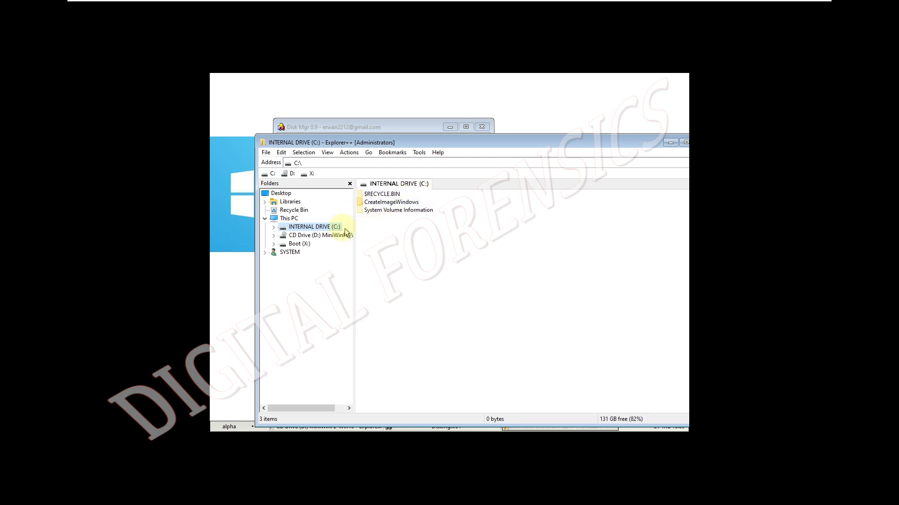
Step: Show the drives under This PC, check its available actions, and reopen INTERNAL DRIVE (C:)
{"action": "left_click", "coordinate": [290, 219]}
{"action": "right_click", "coordinate": [294, 220]}
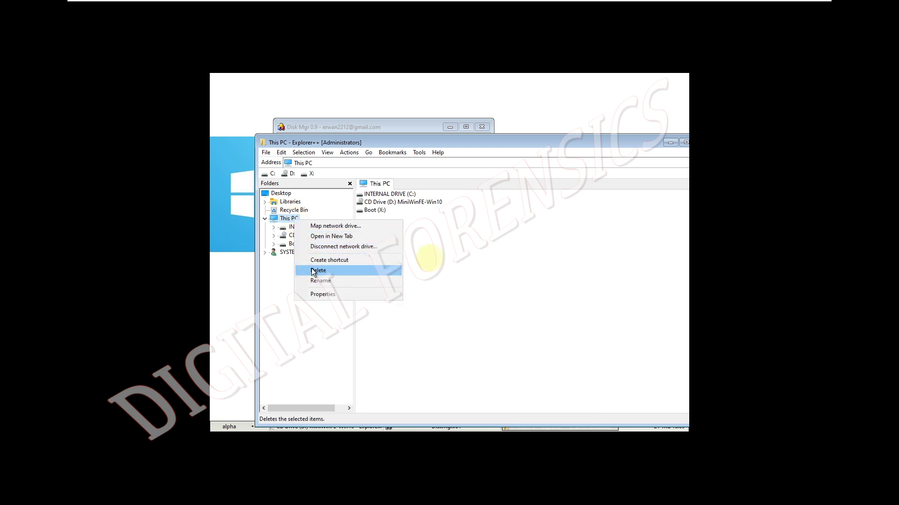
{"action": "left_click", "coordinate": [457, 257]}
{"action": "double_click", "coordinate": [386, 194]}
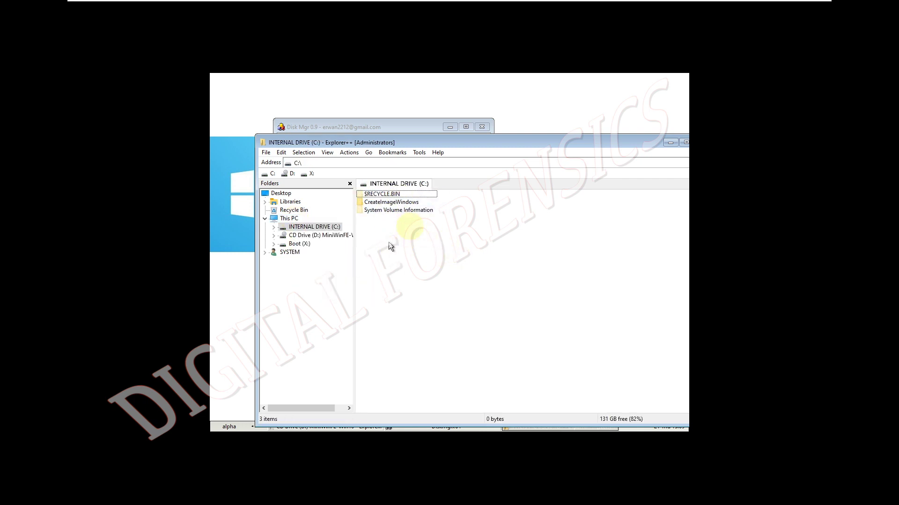
Step: Close and reopen the File Manager, placing its window just below the Disk Mgr title
{"action": "left_click_drag", "start_coordinate": [523, 148], "coordinate": [453, 152]}
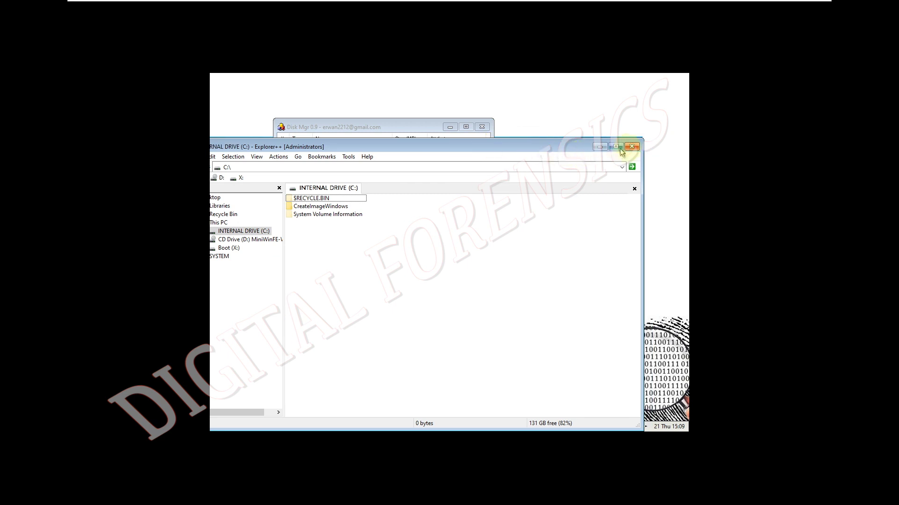
{"action": "left_click", "coordinate": [631, 146]}
{"action": "right_click", "coordinate": [571, 133]}
{"action": "left_click", "coordinate": [571, 145]}
{"action": "left_click_drag", "start_coordinate": [394, 145], "coordinate": [470, 144]}
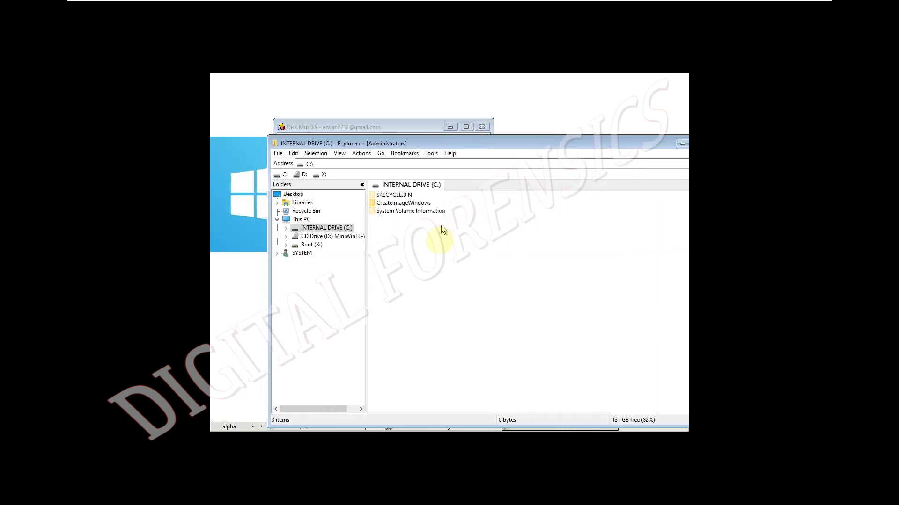
{"action": "left_click", "coordinate": [395, 203]}
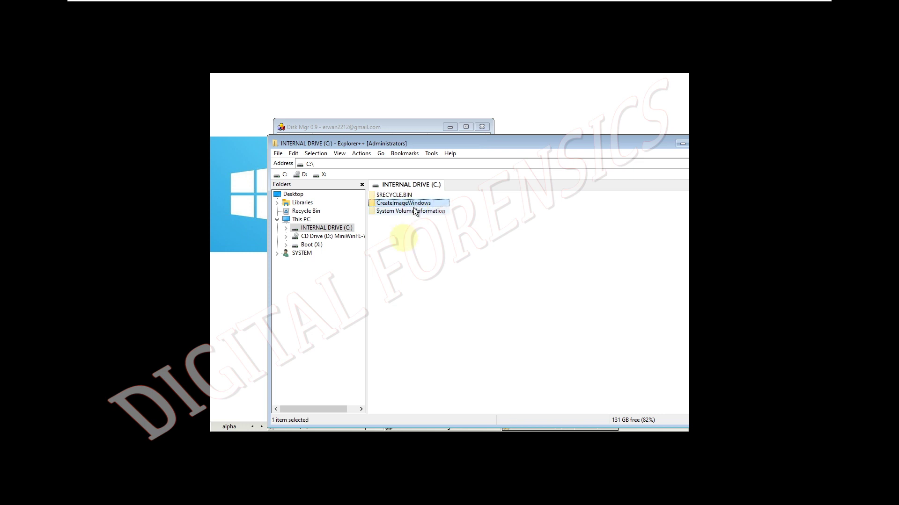
{"action": "right_click", "coordinate": [403, 239]}
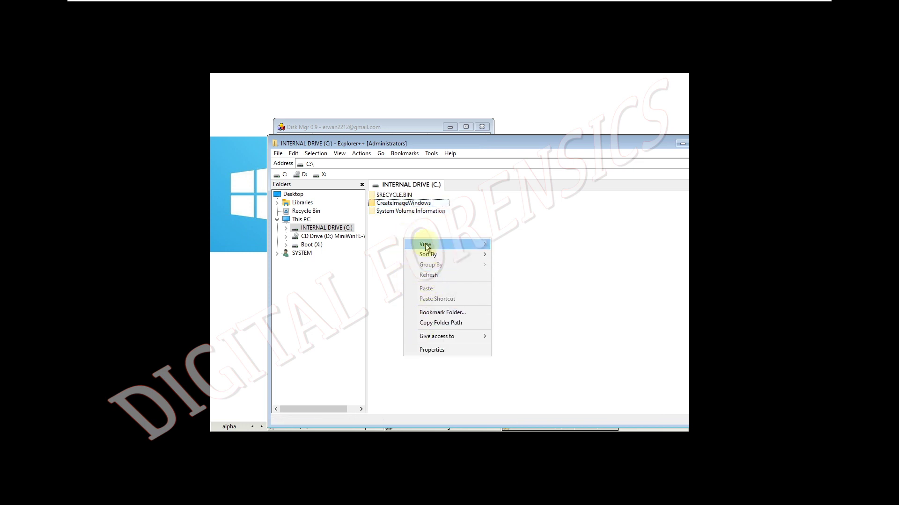
{"action": "mouse_move", "coordinate": [425, 247]}
{"action": "left_click", "coordinate": [407, 222]}
{"action": "left_click", "coordinate": [404, 206]}
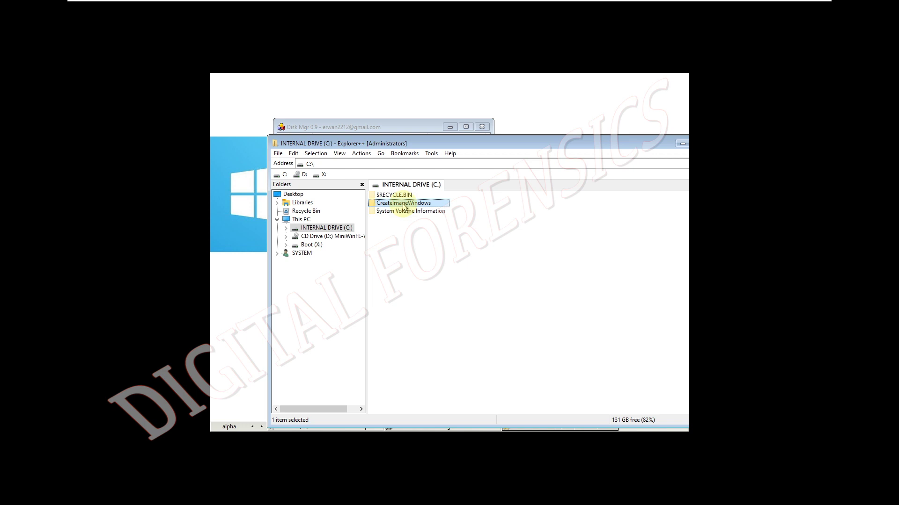
Step: Inspect the Sharing, Tools and other property pages of INTERNAL DRIVE (C:), and close its properties
{"action": "right_click", "coordinate": [334, 229]}
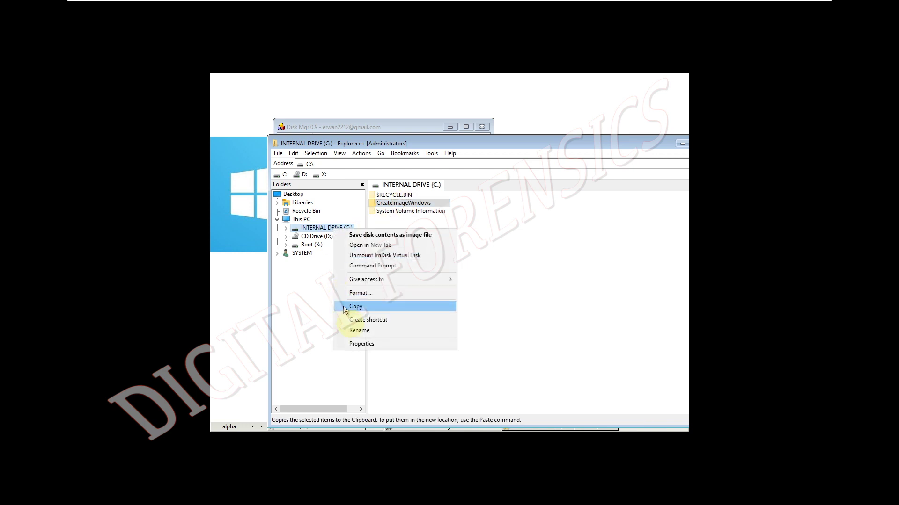
{"action": "left_click", "coordinate": [356, 343]}
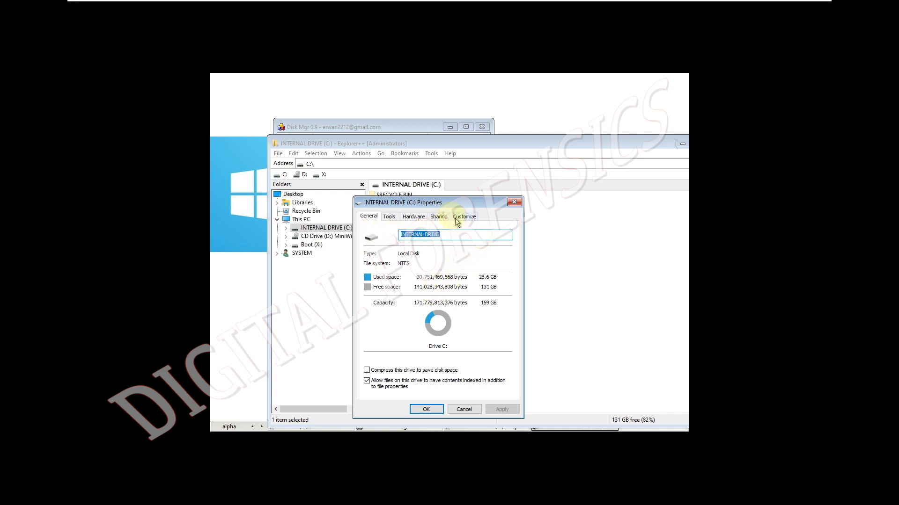
{"action": "left_click", "coordinate": [437, 218]}
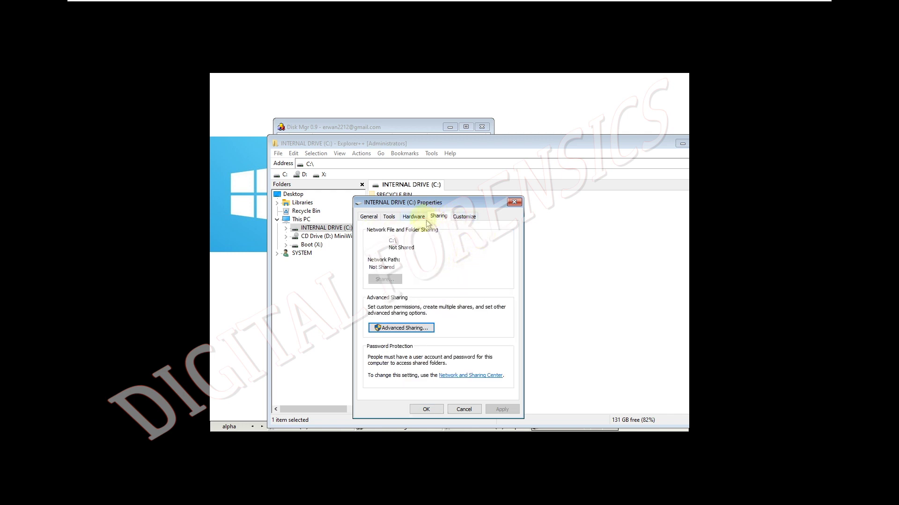
{"action": "left_click", "coordinate": [388, 217]}
{"action": "left_click", "coordinate": [407, 218]}
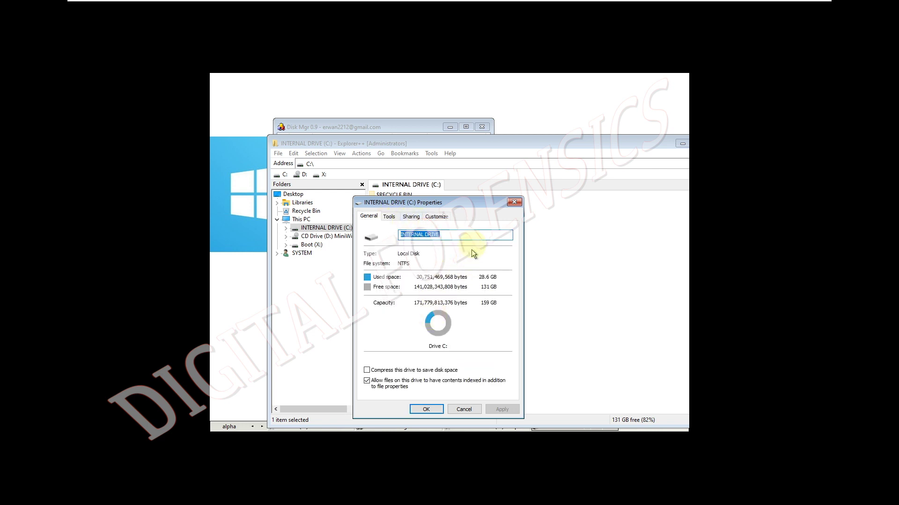
{"action": "left_click", "coordinate": [514, 204]}
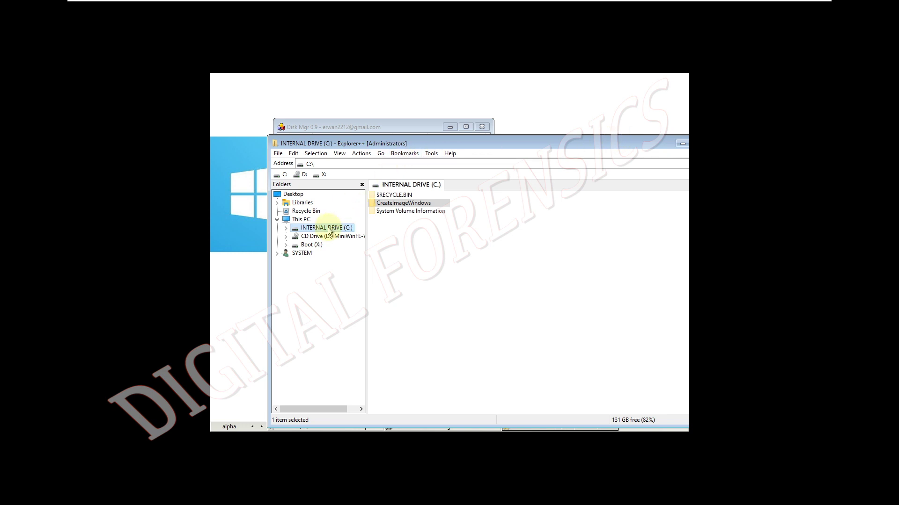
Step: Expand INTERNAL DRIVE (C:) in the folder tree and try to rename it with drive letter D, agreeing to create the missing folder
{"action": "double_click", "coordinate": [298, 233]}
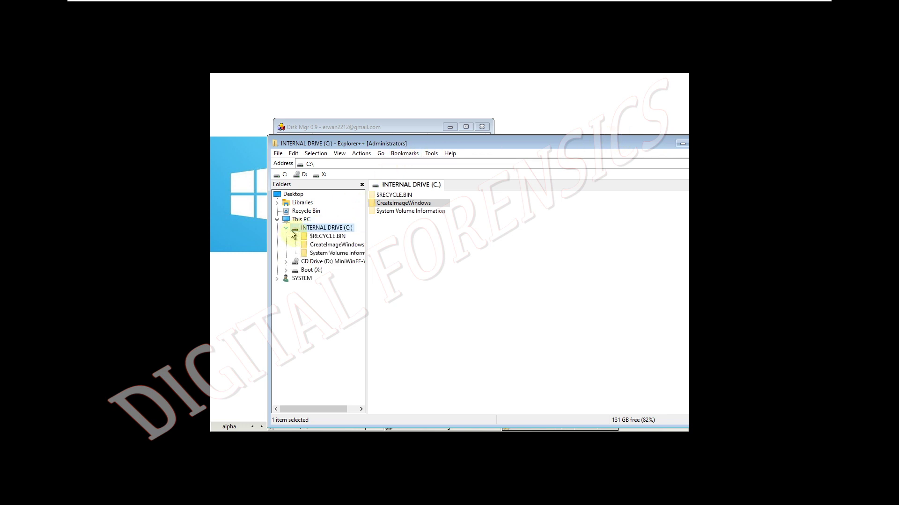
{"action": "left_click", "coordinate": [294, 153]}
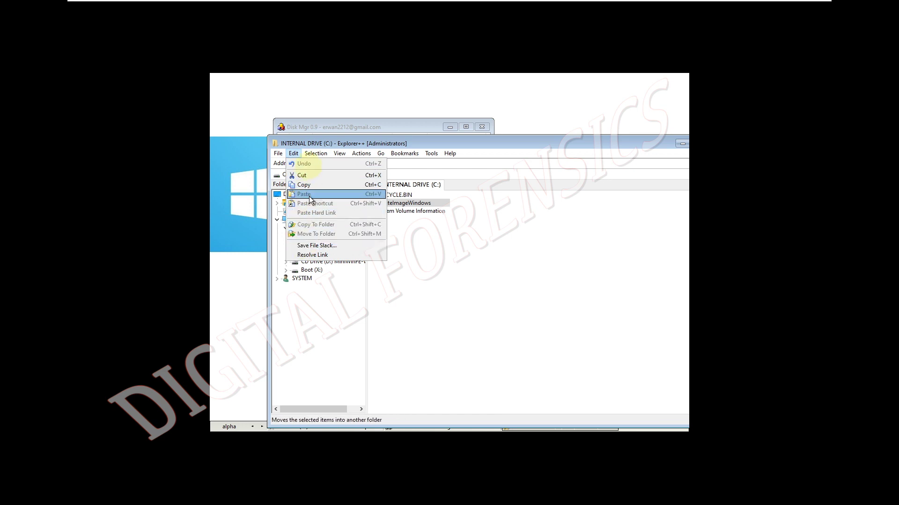
{"action": "mouse_move", "coordinate": [278, 153]}
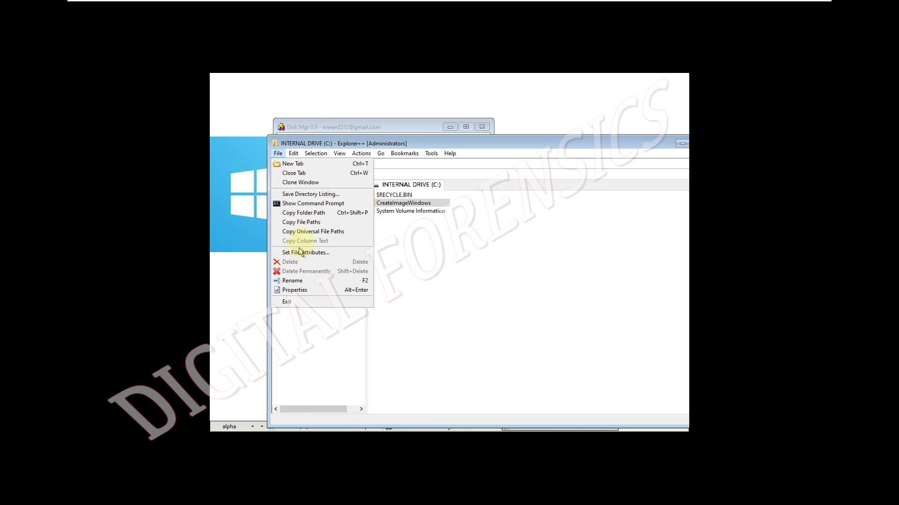
{"action": "left_click", "coordinate": [306, 281]}
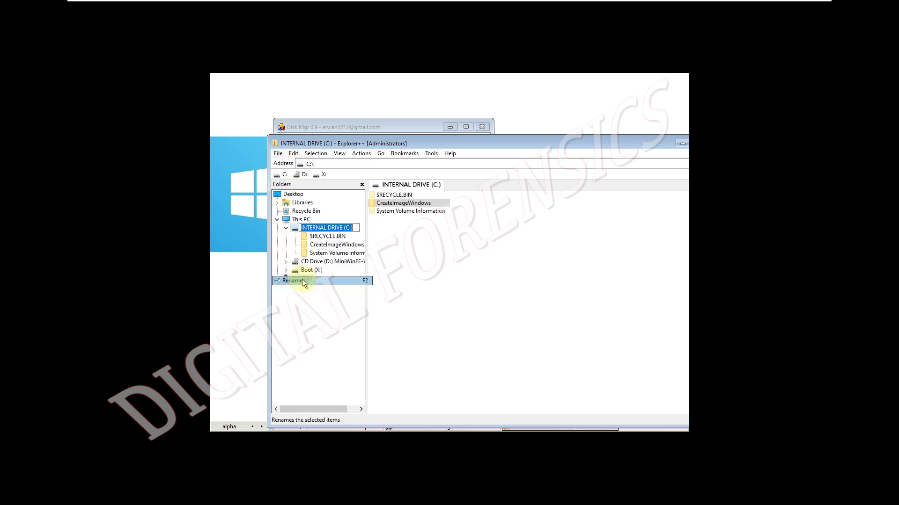
{"action": "key", "text": "End"}
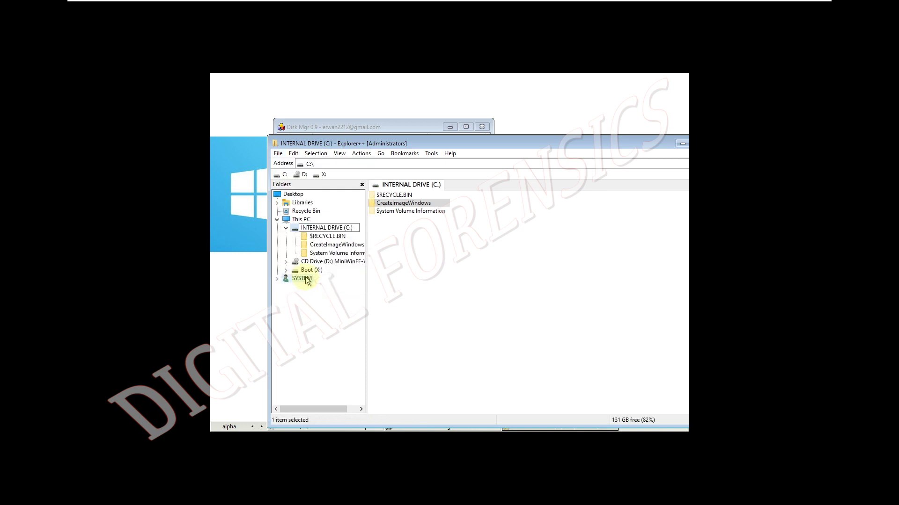
{"action": "key", "text": "Return"}
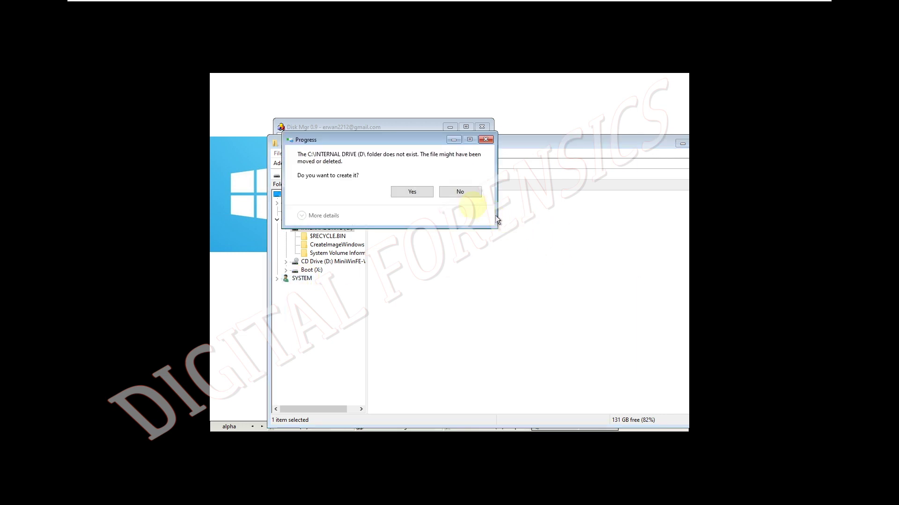
{"action": "left_click", "coordinate": [423, 191]}
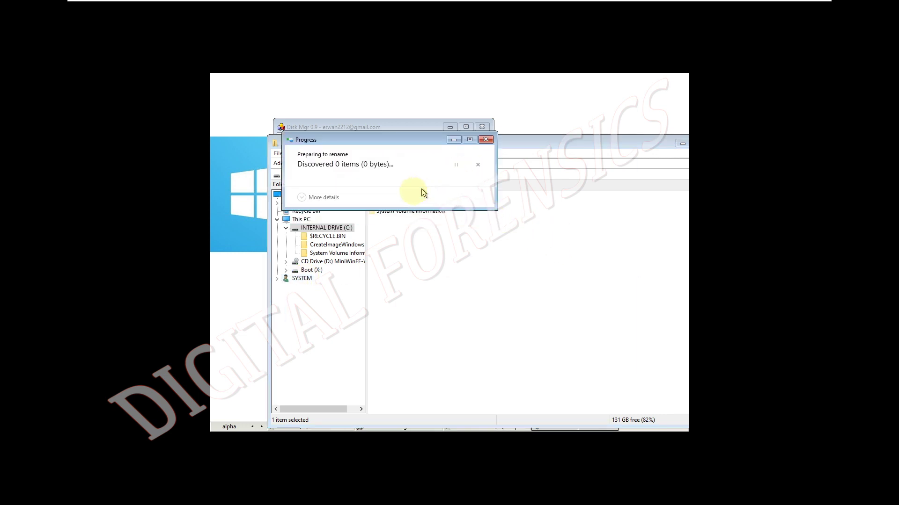
{"action": "left_click", "coordinate": [487, 253]}
Step: Close the File Manager, start 7-Zip from the desktop's program list and open Computer to list the drives
{"action": "left_click_drag", "start_coordinate": [620, 143], "coordinate": [610, 146]}
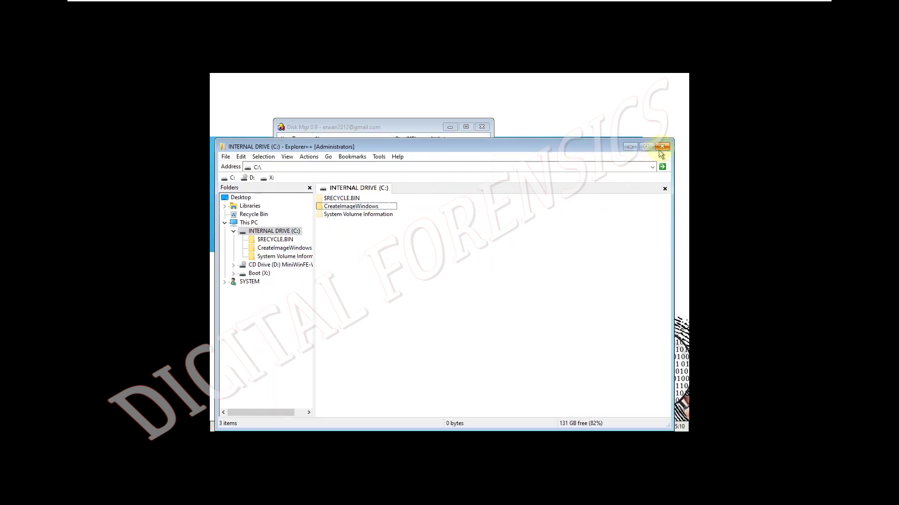
{"action": "left_click", "coordinate": [672, 145]}
{"action": "right_click", "coordinate": [565, 153]}
{"action": "mouse_move", "coordinate": [561, 175]}
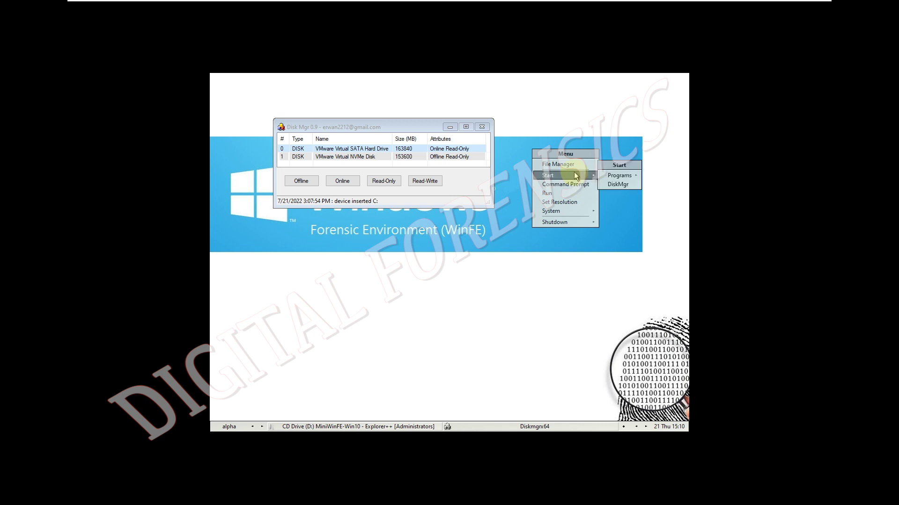
{"action": "mouse_move", "coordinate": [619, 175]}
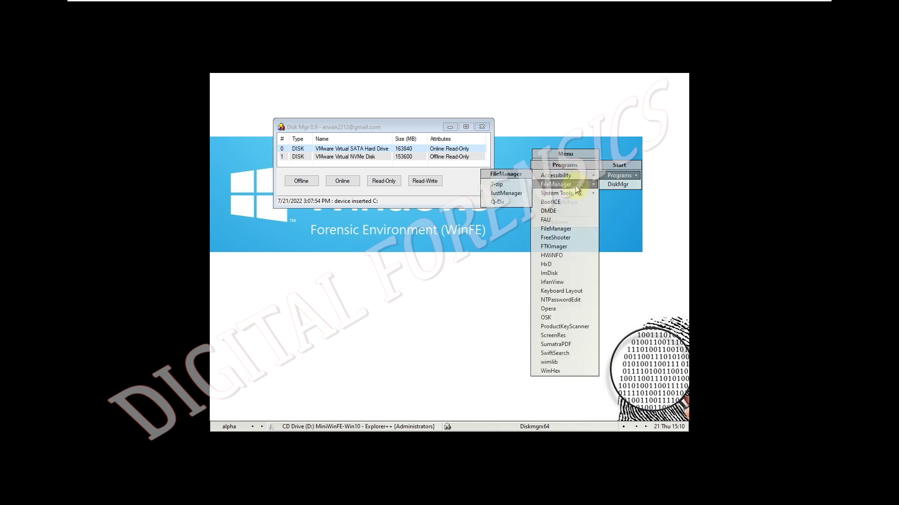
{"action": "left_click", "coordinate": [519, 184]}
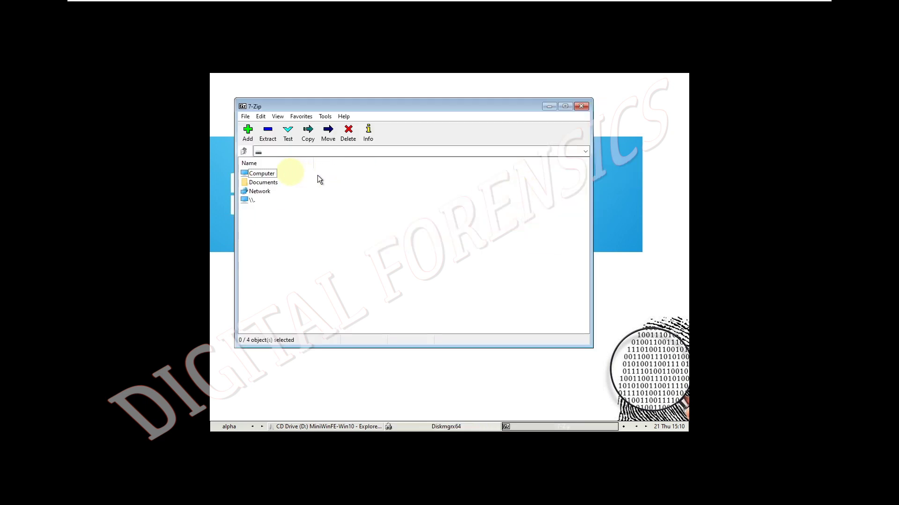
{"action": "double_click", "coordinate": [261, 173]}
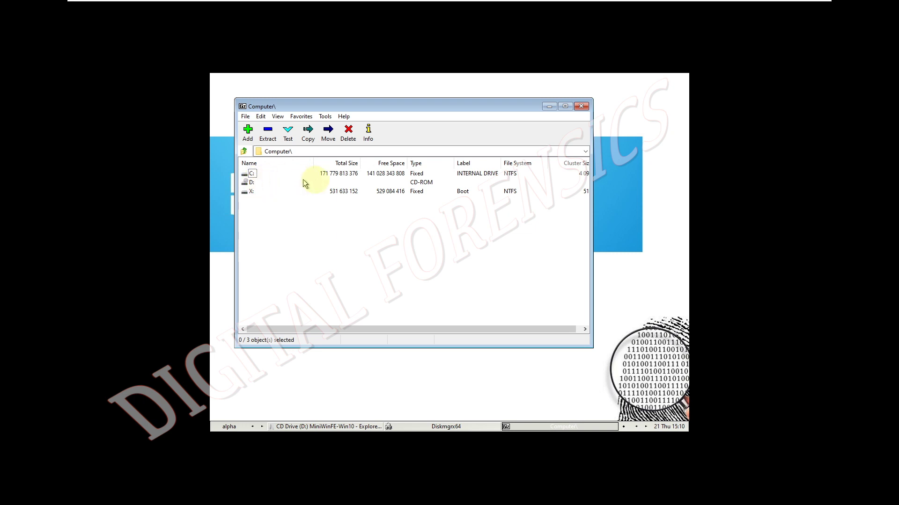
Step: View the folders on drive C: in 7-Zip and return to the Computer drive list
{"action": "double_click", "coordinate": [252, 174]}
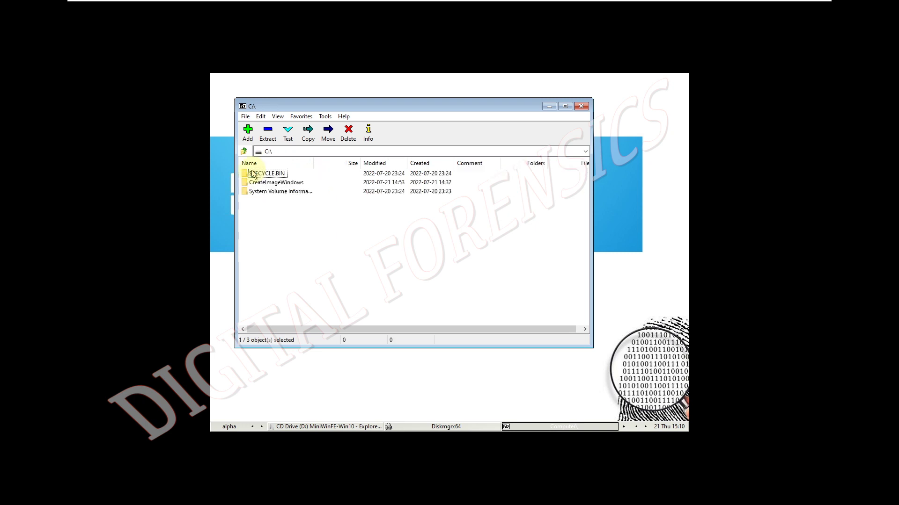
{"action": "left_click", "coordinate": [252, 173]}
{"action": "left_click", "coordinate": [259, 152]}
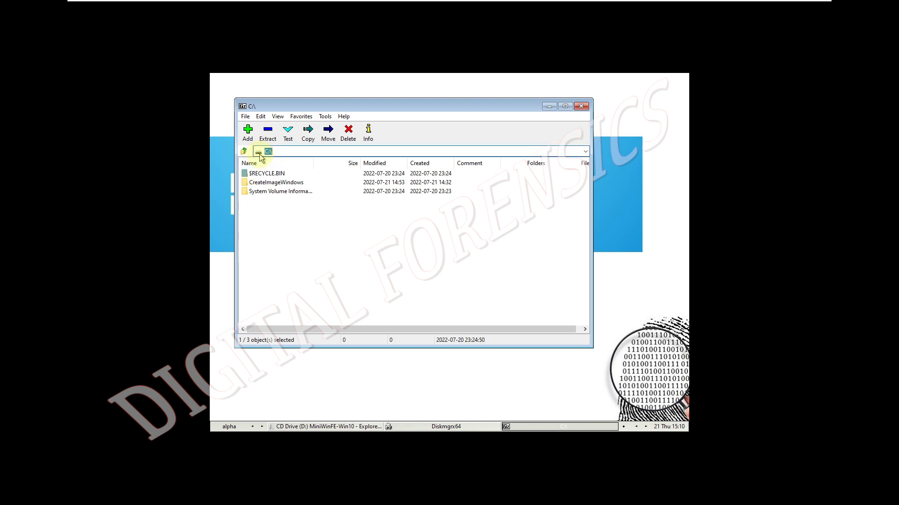
{"action": "left_click", "coordinate": [244, 151]}
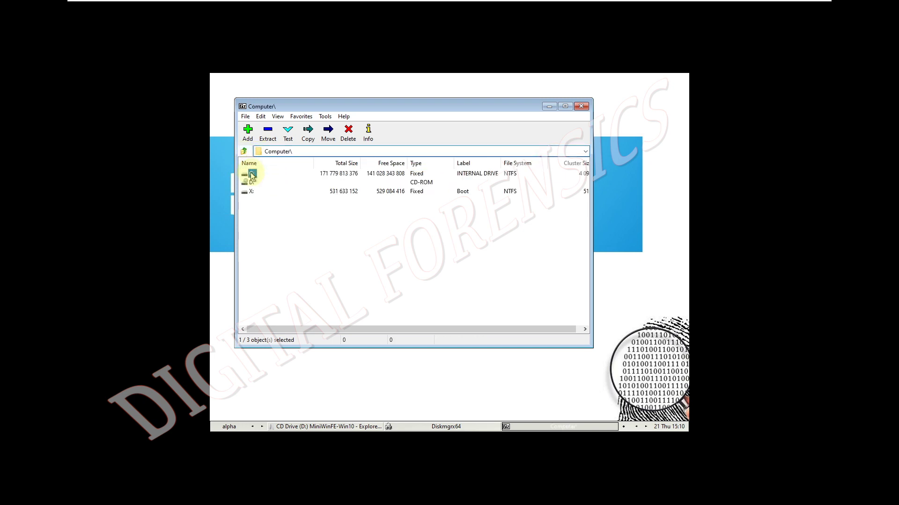
Step: Try to rename drive C: to CD: in the drive list and dismiss the resulting dialog
{"action": "left_click", "coordinate": [252, 174]}
{"action": "type", "text": "D"}
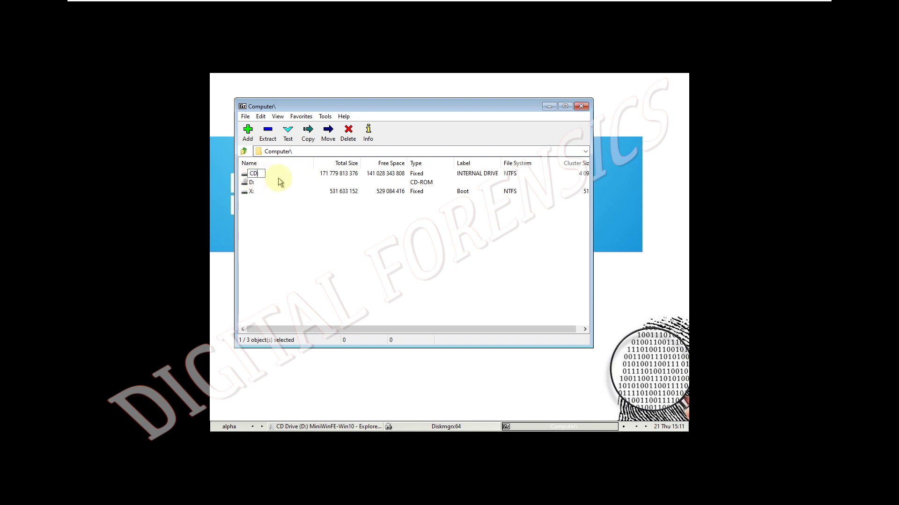
{"action": "key", "text": "Return"}
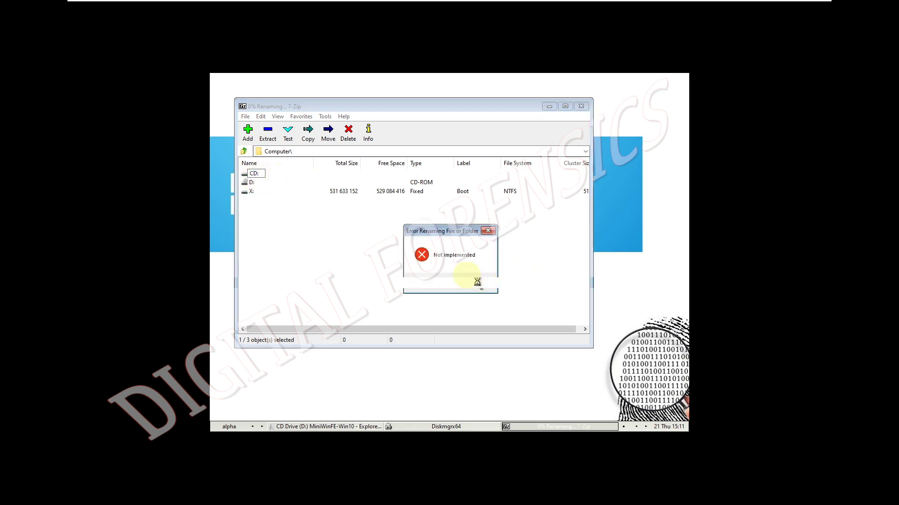
{"action": "left_click", "coordinate": [471, 283]}
Step: Open drive C: and start editing the name of the CreateImageWindows folder
{"action": "double_click", "coordinate": [252, 174]}
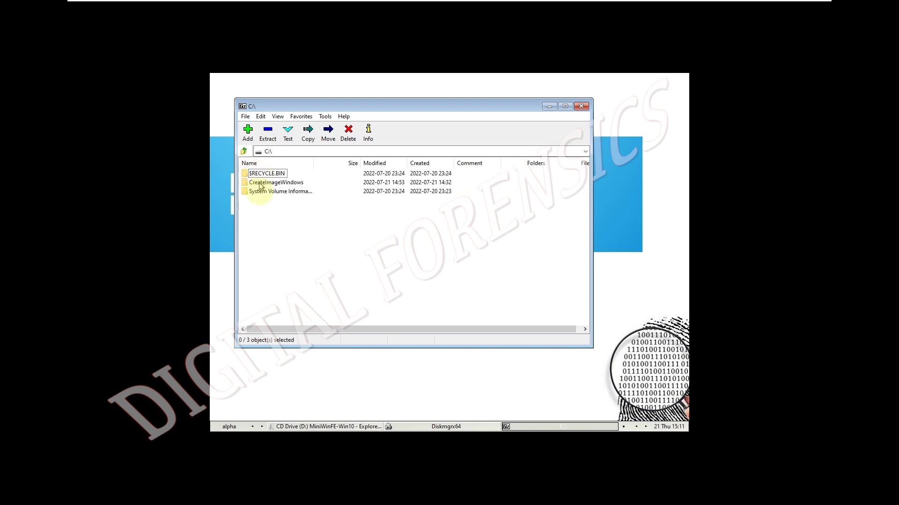
{"action": "left_click", "coordinate": [261, 186]}
{"action": "left_click", "coordinate": [262, 186]}
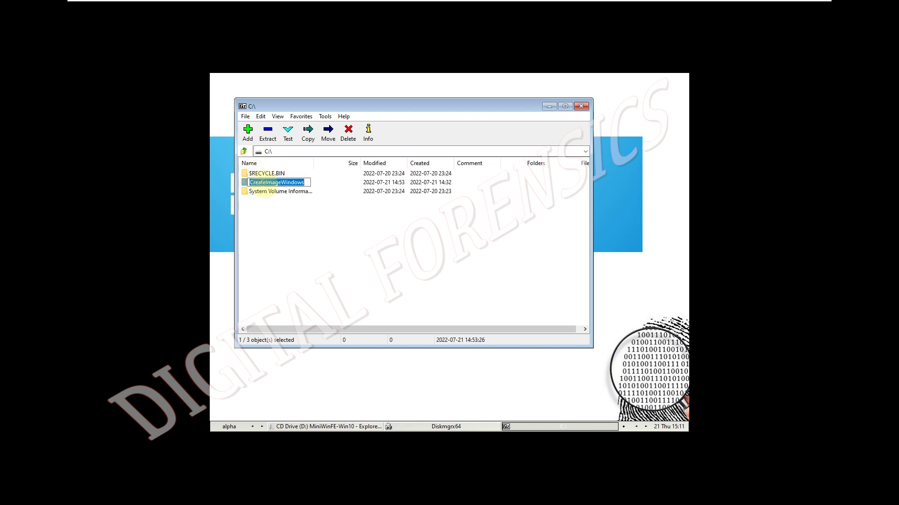
Step: Try to rename the CreateImageWindows folder on drive C: as ABC_CreateImageWindows
{"action": "key", "text": "Home"}
{"action": "type", "text": "_"}
{"action": "type", "text": "ABC"}
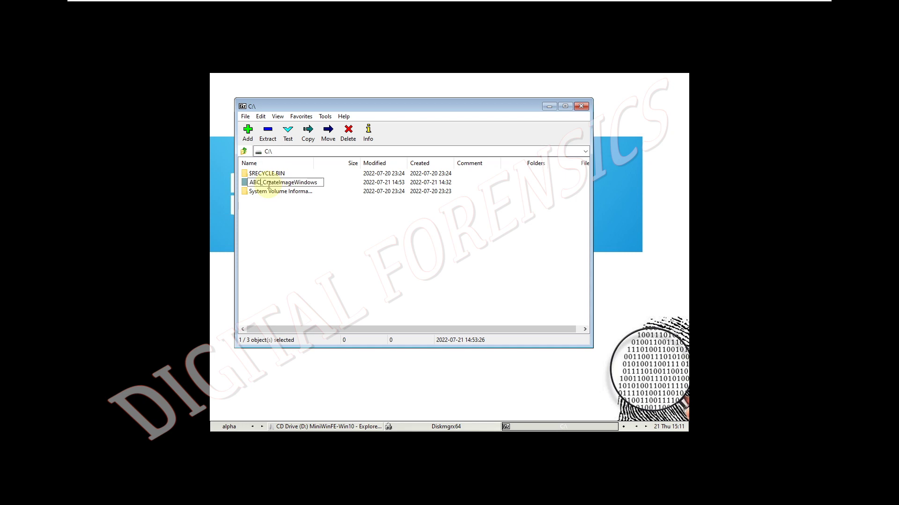
{"action": "key", "text": "Return"}
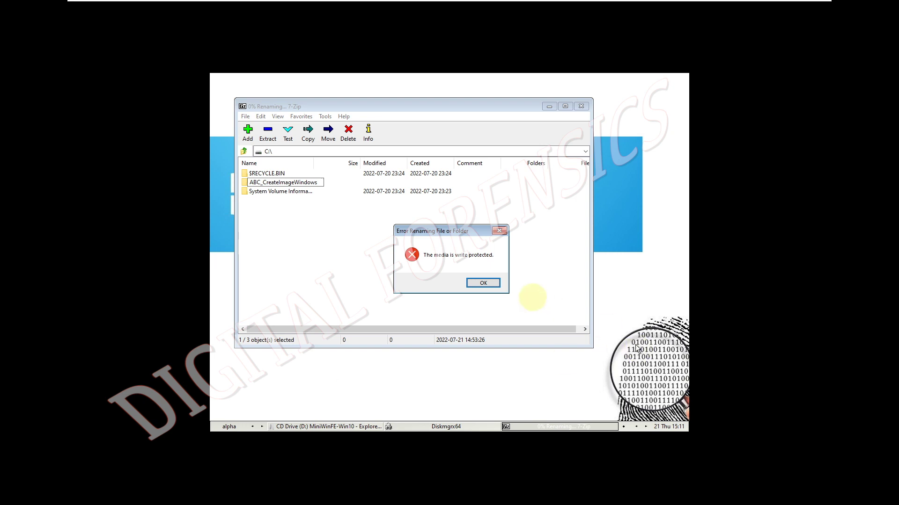
{"action": "left_click", "coordinate": [496, 283]}
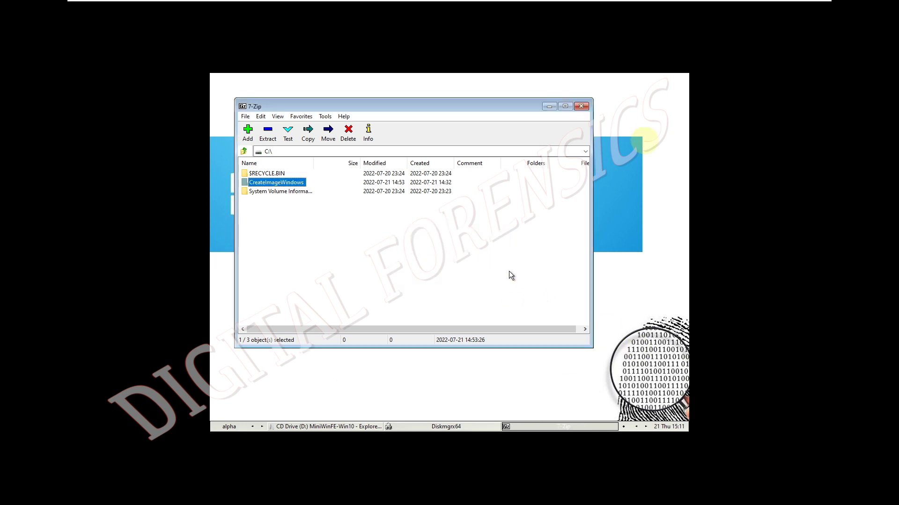
Step: Close the 7-Zip file manager and launch the Q-Dir file manager
{"action": "left_click", "coordinate": [587, 109]}
{"action": "right_click", "coordinate": [579, 135]}
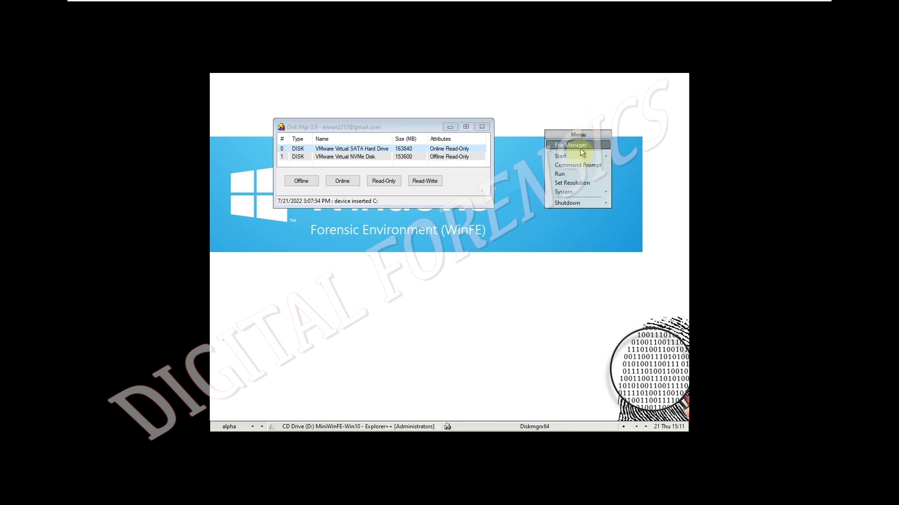
{"action": "mouse_move", "coordinate": [583, 155]}
{"action": "mouse_move", "coordinate": [629, 156]}
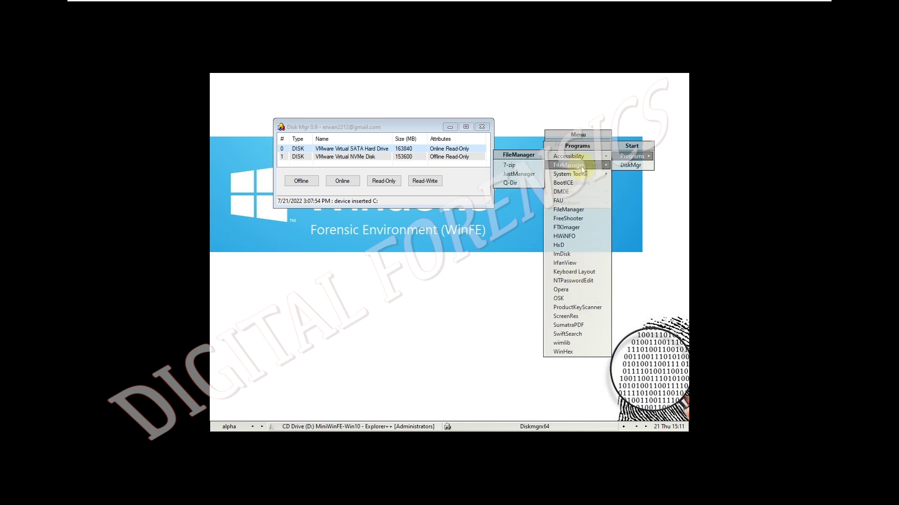
{"action": "left_click", "coordinate": [524, 183]}
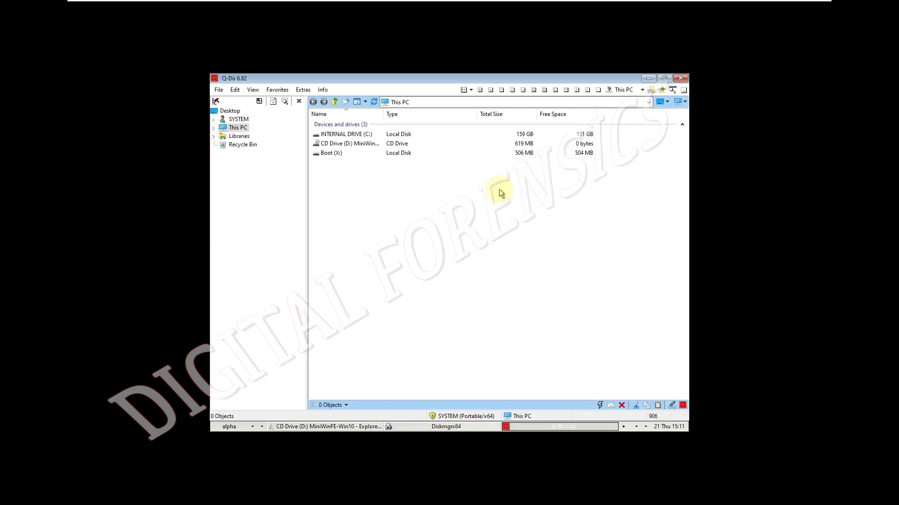
Step: Try to change the label of drive C: to INTERNAL DRIVE CHANGE
{"action": "mouse_move", "coordinate": [367, 156]}
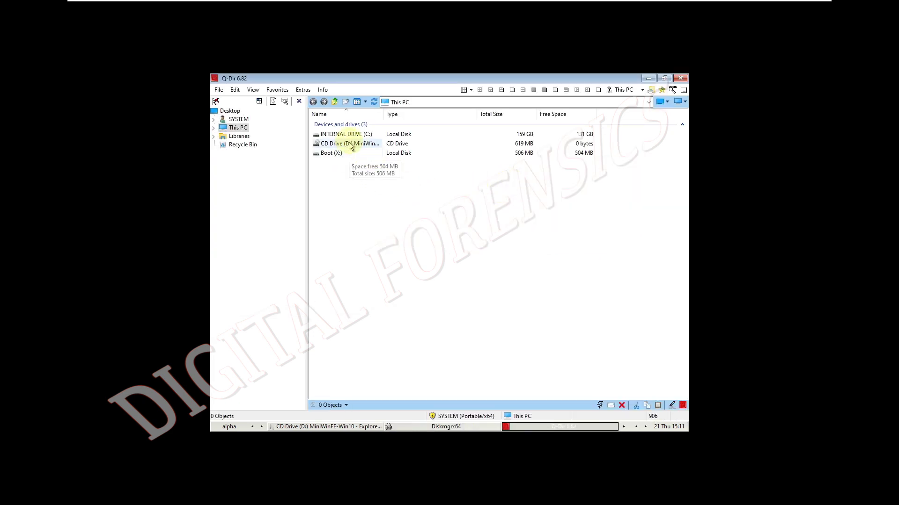
{"action": "key", "text": "F2"}
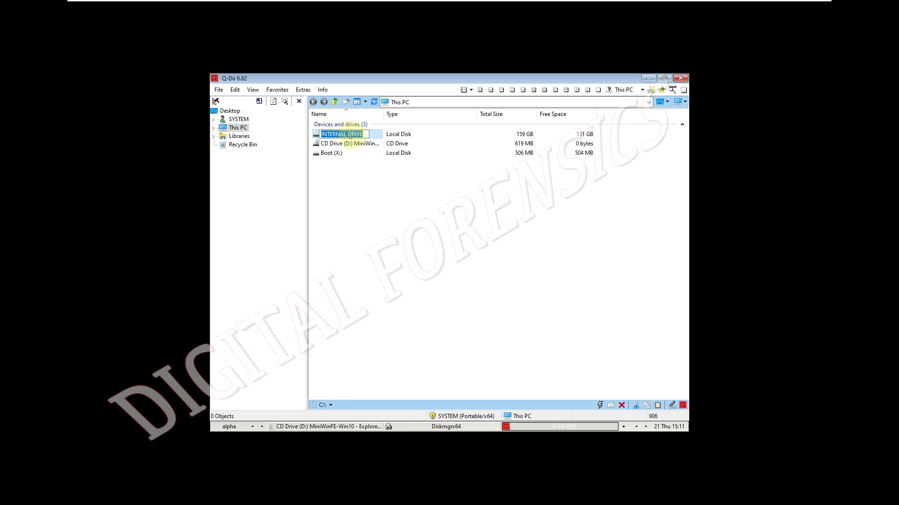
{"action": "left_click", "coordinate": [364, 135]}
{"action": "type", "text": "CHANGE"}
{"action": "key", "text": "Return"}
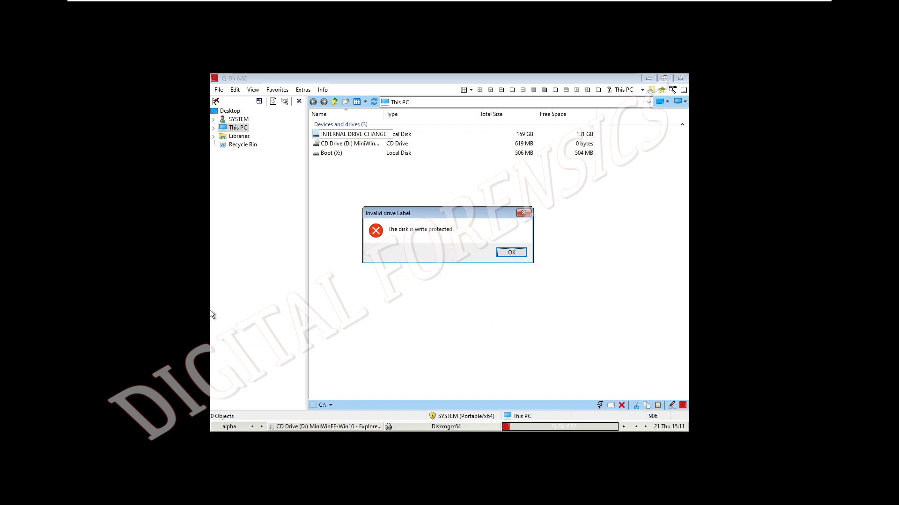
{"action": "left_click_drag", "start_coordinate": [422, 217], "coordinate": [370, 168]}
{"action": "left_click", "coordinate": [460, 206]}
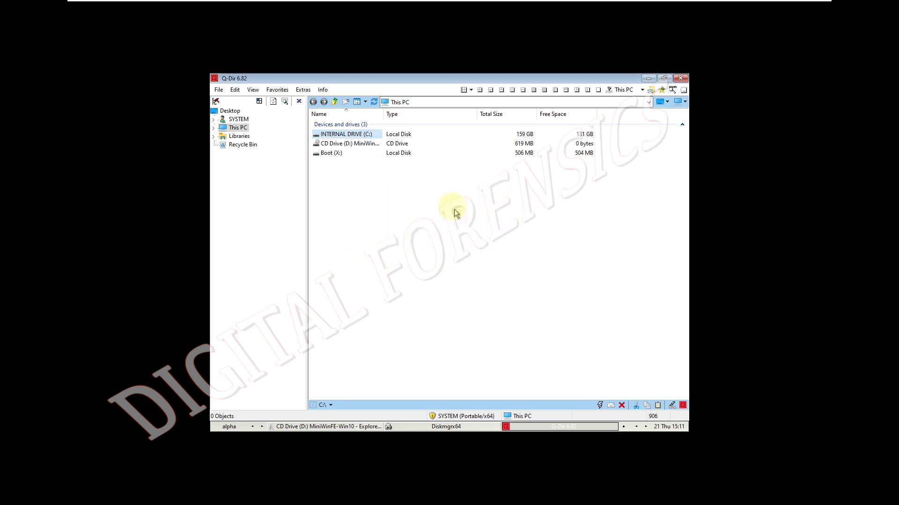
Step: Retry relabelling the internal drive C: as INTERNAL DRIVE CHANGE
{"action": "left_click", "coordinate": [358, 136]}
{"action": "left_click", "coordinate": [366, 135]}
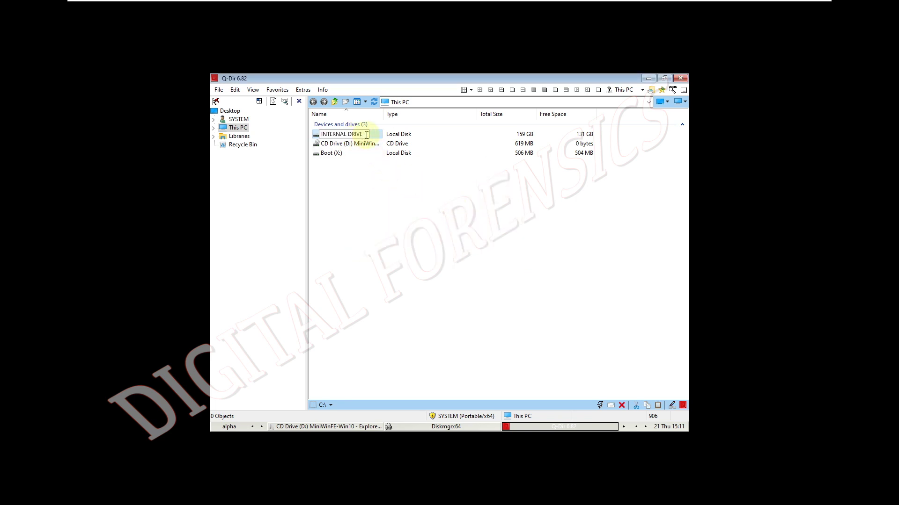
{"action": "type", "text": "CHANGE"}
{"action": "key", "text": "Return"}
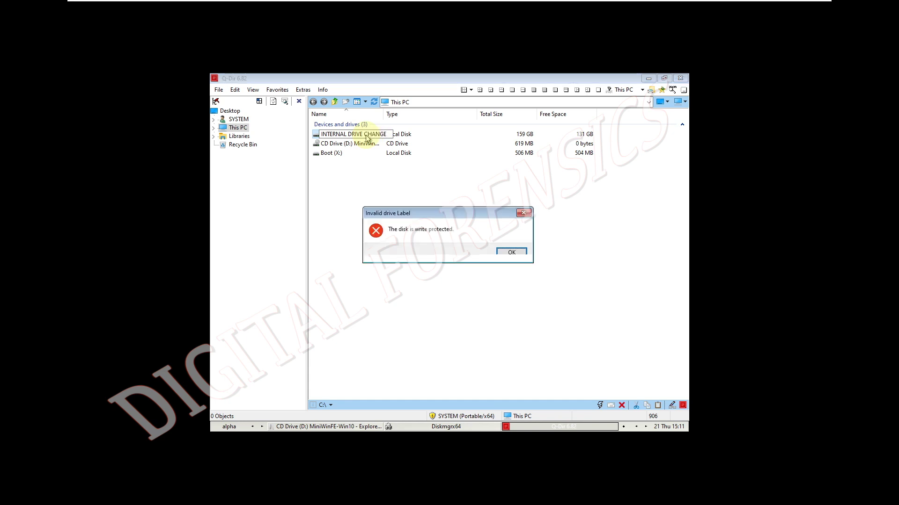
{"action": "left_click_drag", "start_coordinate": [494, 213], "coordinate": [434, 168]}
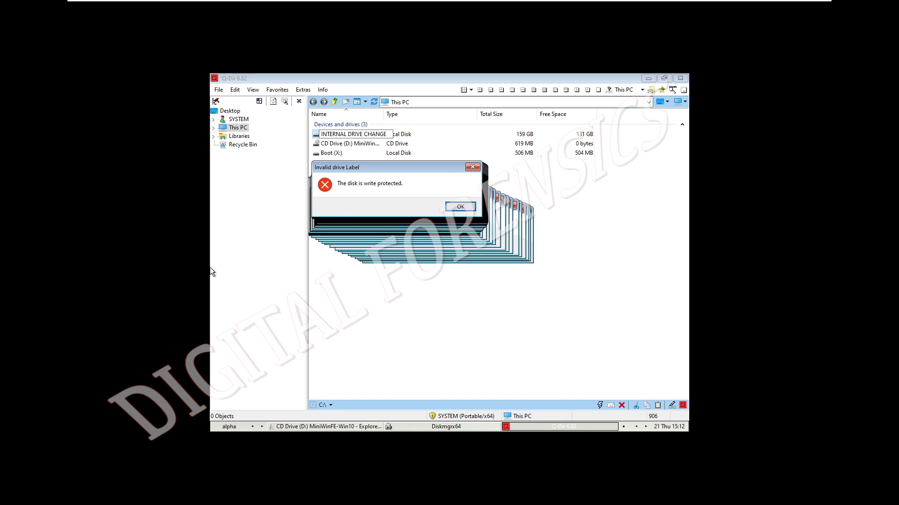
{"action": "left_click", "coordinate": [458, 207]}
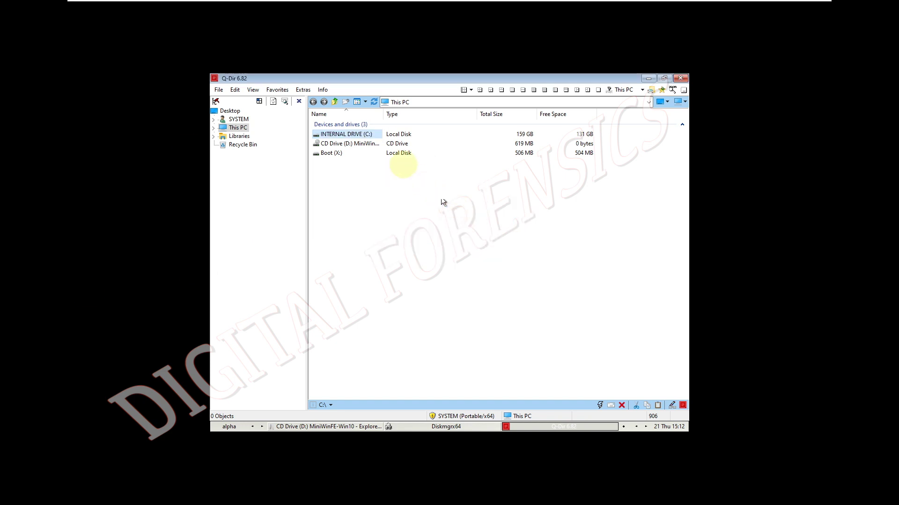
Step: Open the INTERNAL DRIVE (C:) and refresh its folder listing
{"action": "double_click", "coordinate": [342, 134]}
{"action": "right_click", "coordinate": [342, 153]}
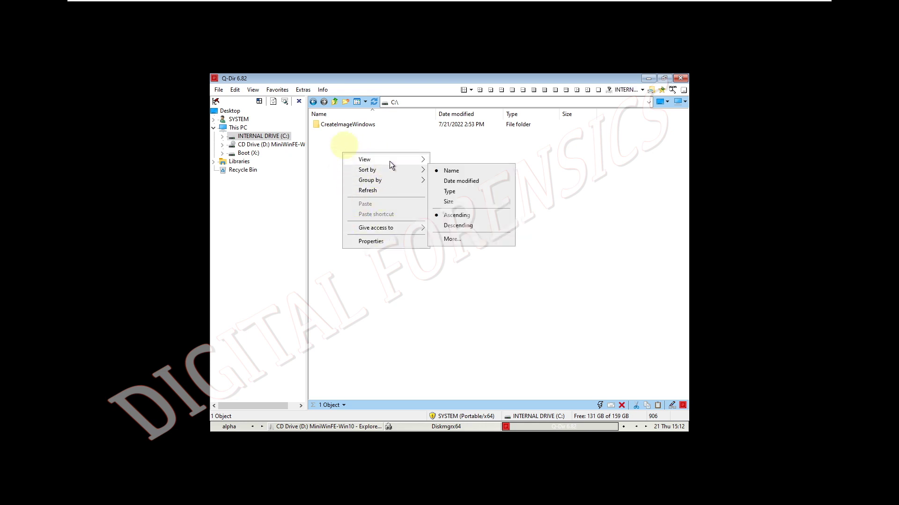
{"action": "left_click", "coordinate": [342, 143]}
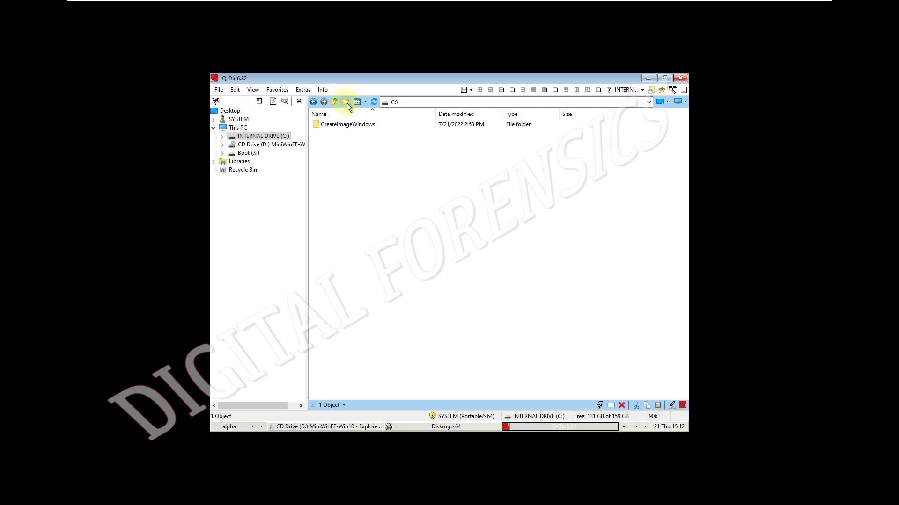
{"action": "right_click", "coordinate": [355, 159]}
{"action": "left_click", "coordinate": [360, 194]}
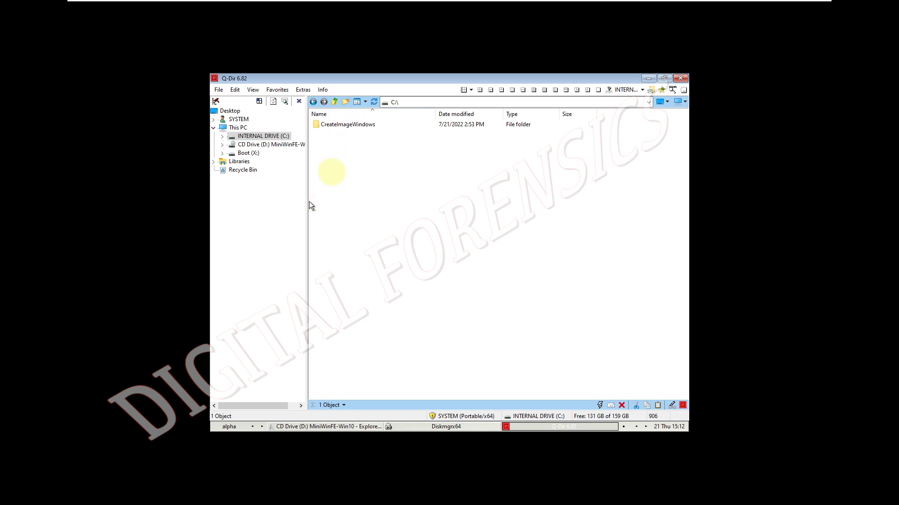
Step: Try to copy the CreateImageWindows folder and paste the copy into the root of drive C:
{"action": "right_click", "coordinate": [340, 126]}
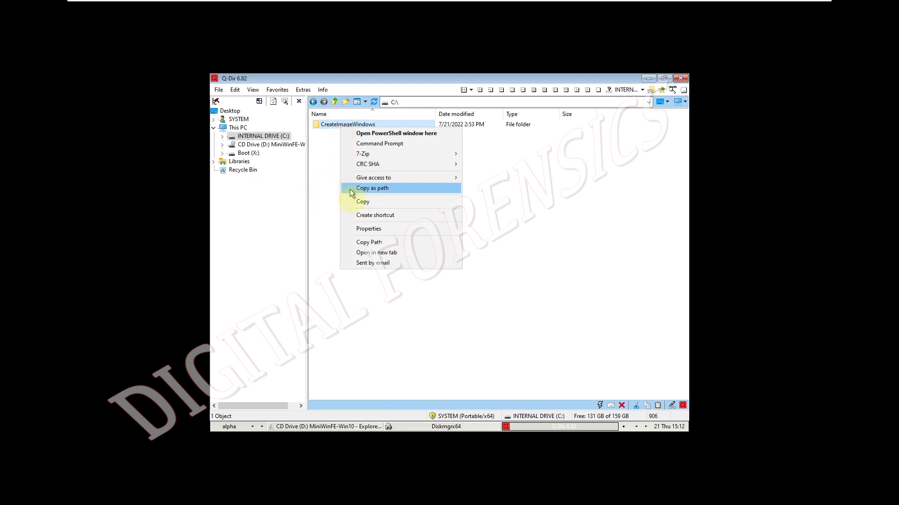
{"action": "mouse_move", "coordinate": [380, 168]}
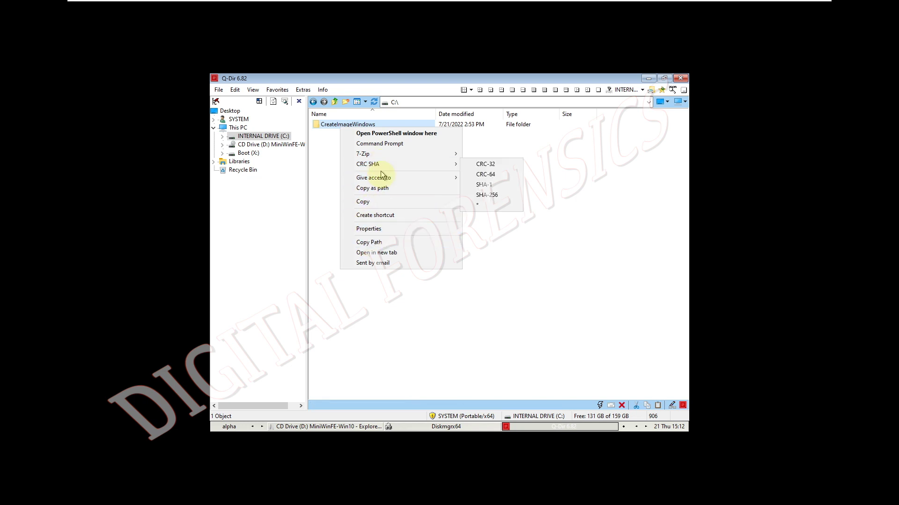
{"action": "left_click", "coordinate": [378, 202]}
{"action": "right_click", "coordinate": [351, 189]}
{"action": "left_click", "coordinate": [365, 240]}
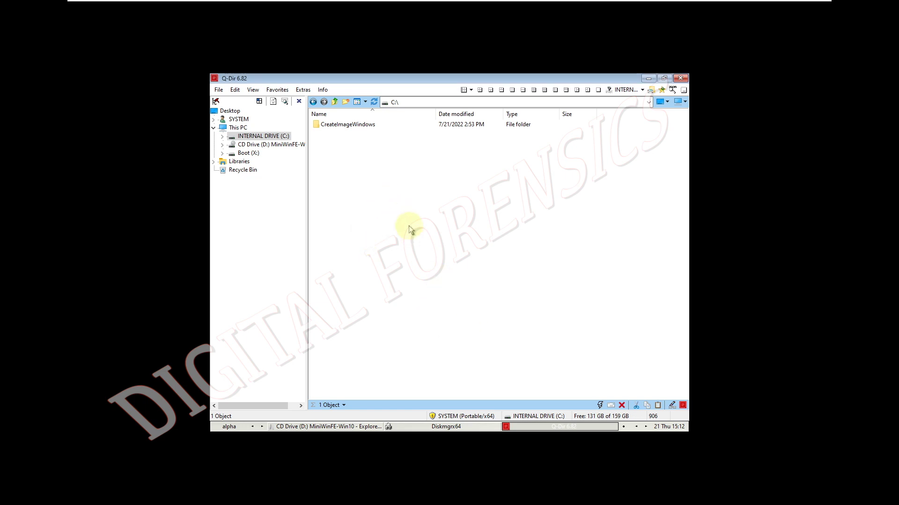
Step: Open the CreateImageWindows folder on drive C:
{"action": "left_click", "coordinate": [379, 127]}
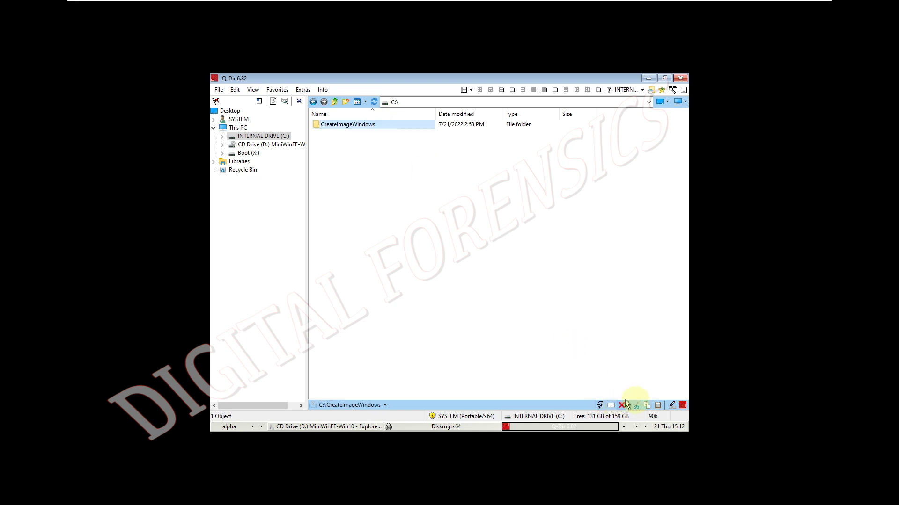
{"action": "left_click", "coordinate": [454, 243]}
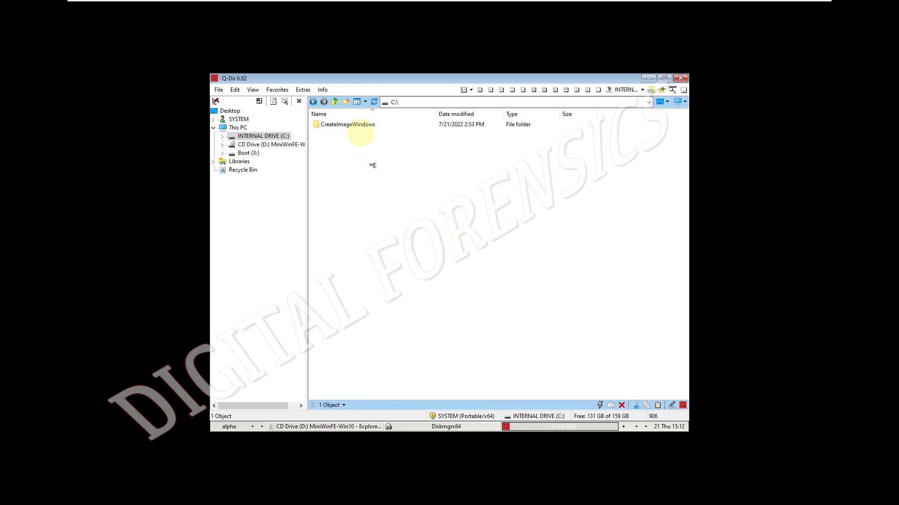
{"action": "double_click", "coordinate": [358, 126]}
Step: Examine the general and detailed properties of the C4Proj1.E01 text document, including its owner and computer entries
{"action": "left_click", "coordinate": [353, 133]}
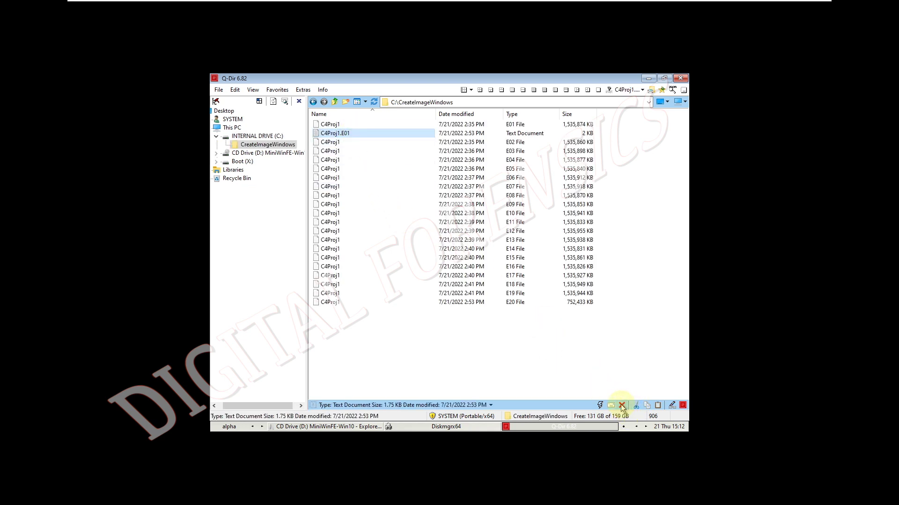
{"action": "right_click", "coordinate": [359, 130]}
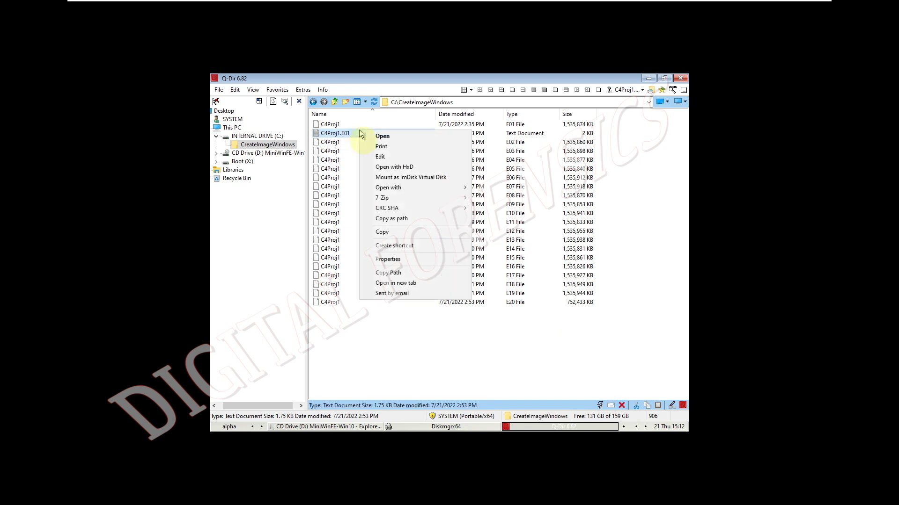
{"action": "left_click", "coordinate": [388, 259]}
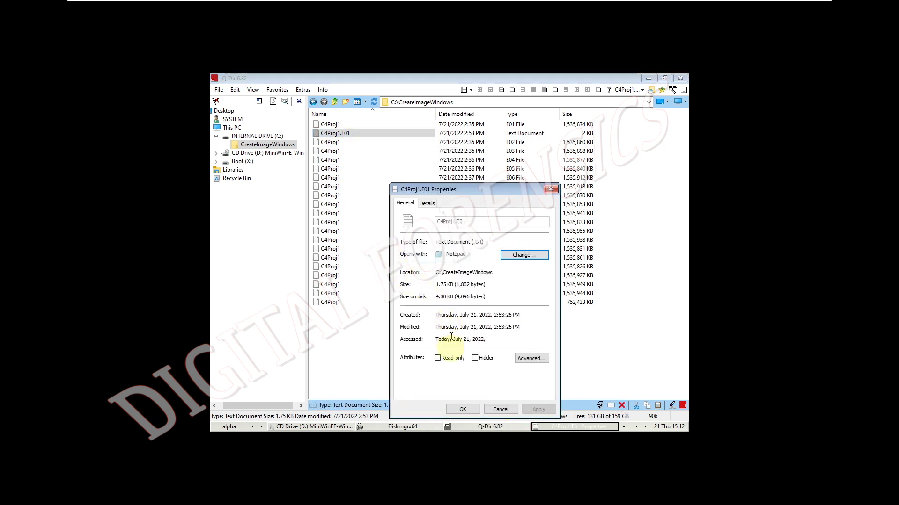
{"action": "left_click", "coordinate": [426, 203]}
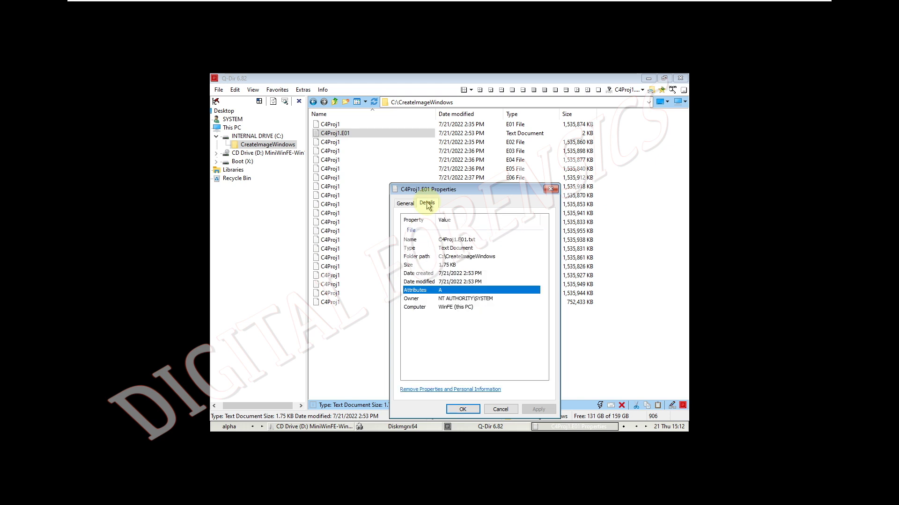
{"action": "left_click", "coordinate": [454, 306]}
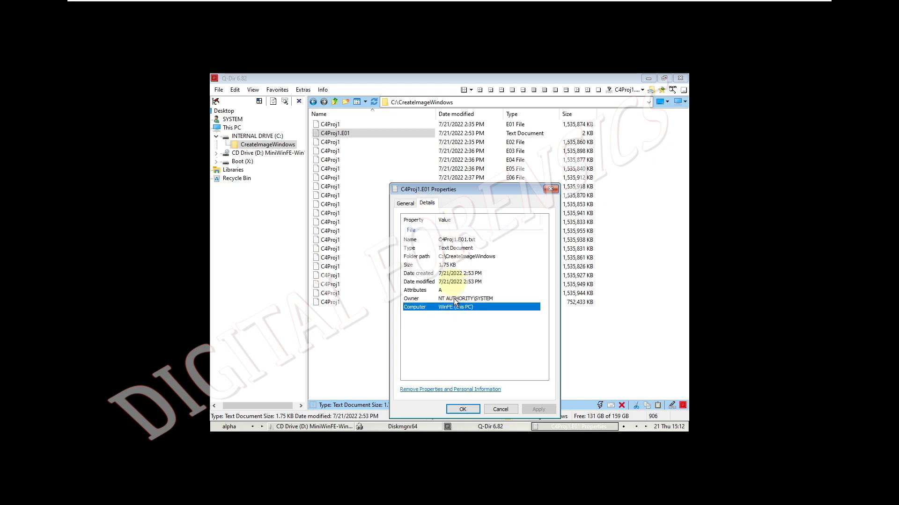
{"action": "left_click", "coordinate": [455, 299]}
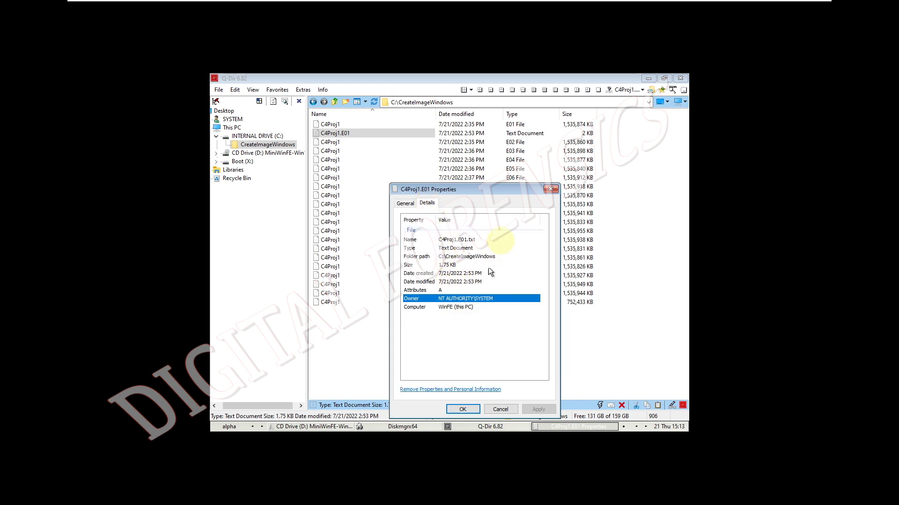
{"action": "left_click", "coordinate": [550, 189]}
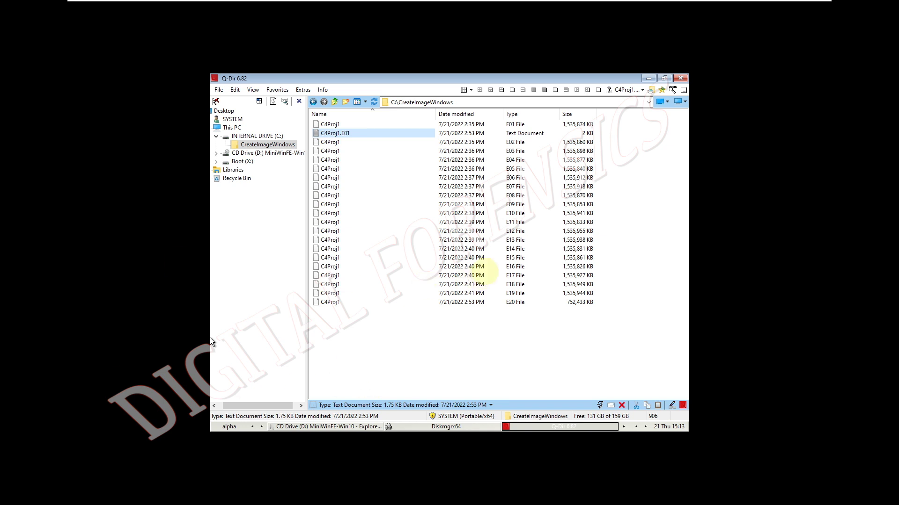
Step: Close the Q-Dir file manager and take the VMware Virtual SATA Hard Drive offline
{"action": "left_click", "coordinate": [680, 78]}
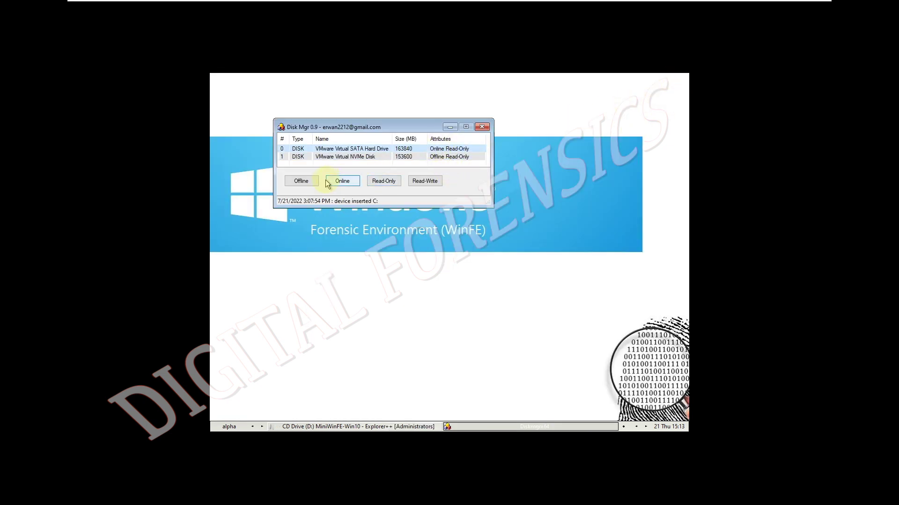
{"action": "left_click", "coordinate": [301, 181]}
{"action": "left_click", "coordinate": [433, 282]}
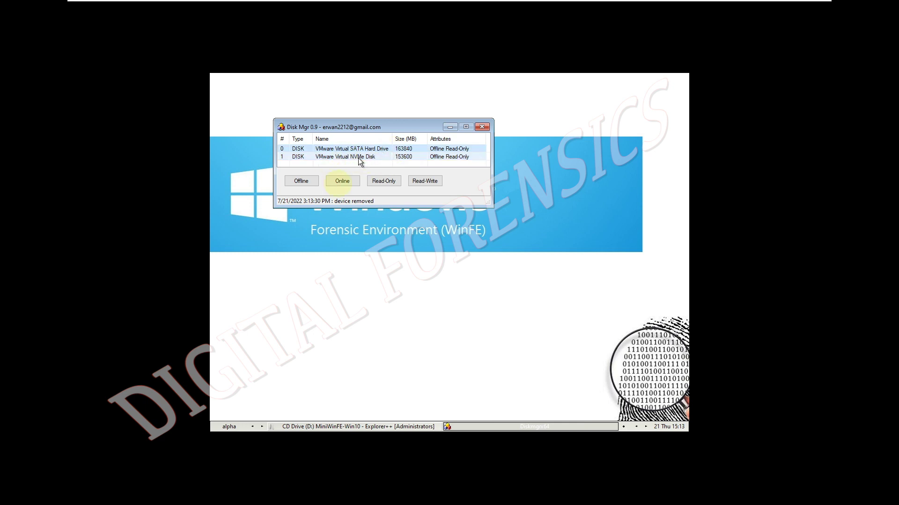
Step: Set the VMware Virtual SATA Hard Drive to read-write and apply the offline state to it again
{"action": "left_click", "coordinate": [425, 182]}
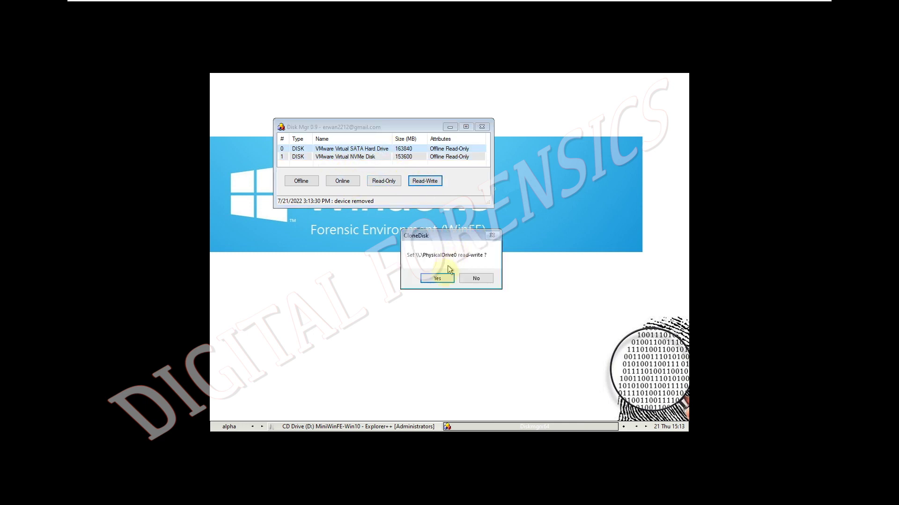
{"action": "left_click", "coordinate": [437, 278]}
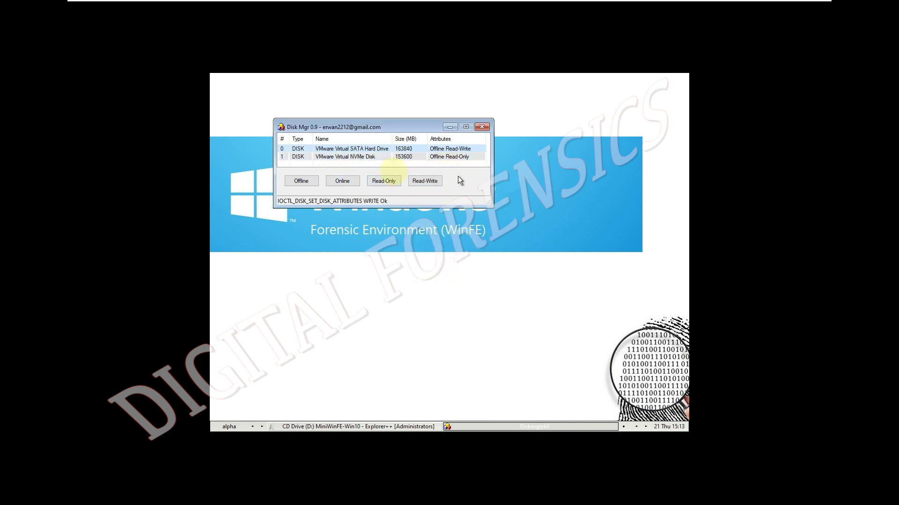
{"action": "left_click", "coordinate": [310, 184]}
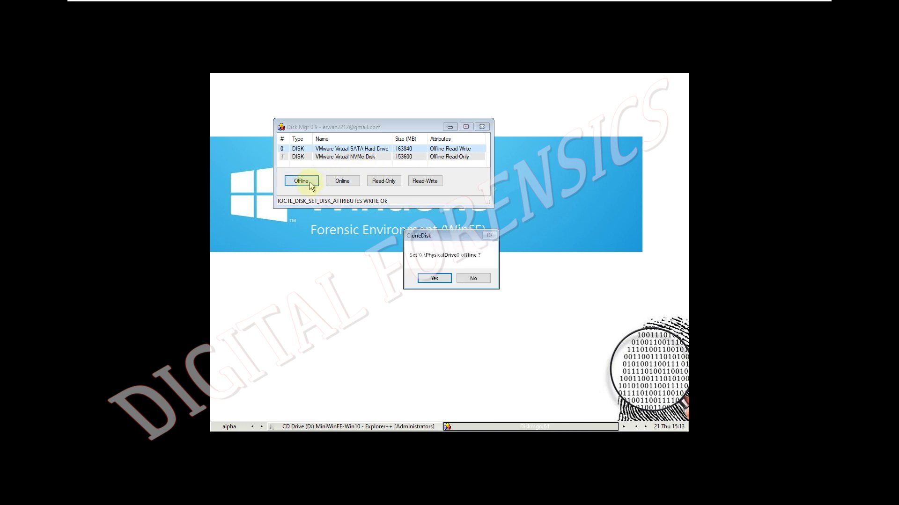
{"action": "left_click", "coordinate": [422, 279]}
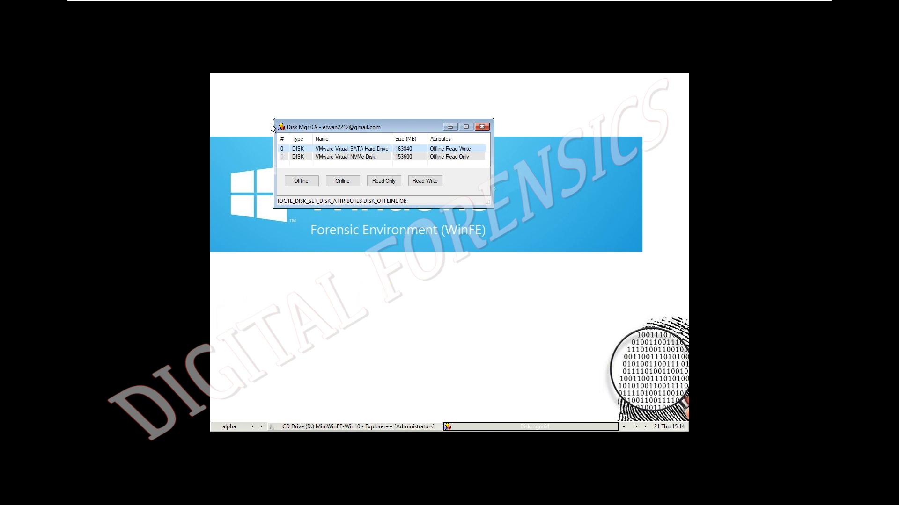
Step: Open a file manager window and refresh the list of drives under This PC
{"action": "right_click", "coordinate": [546, 173]}
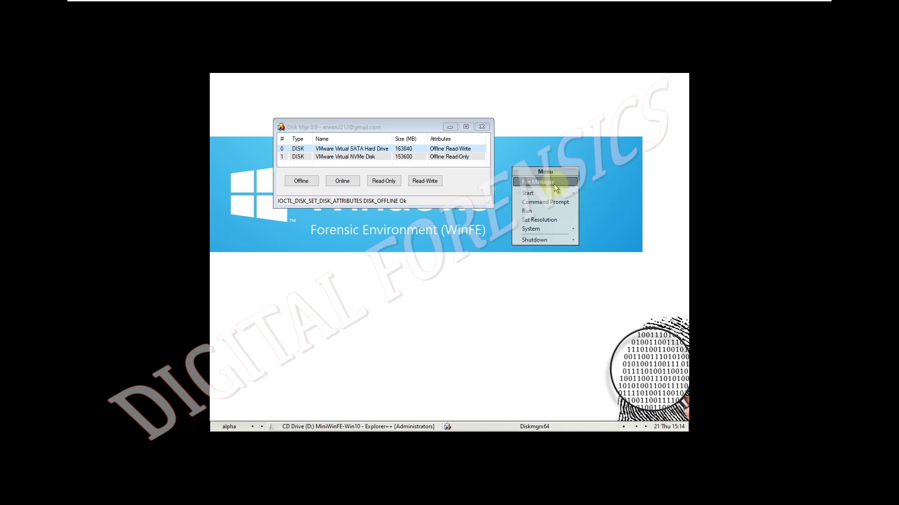
{"action": "left_click", "coordinate": [538, 183]}
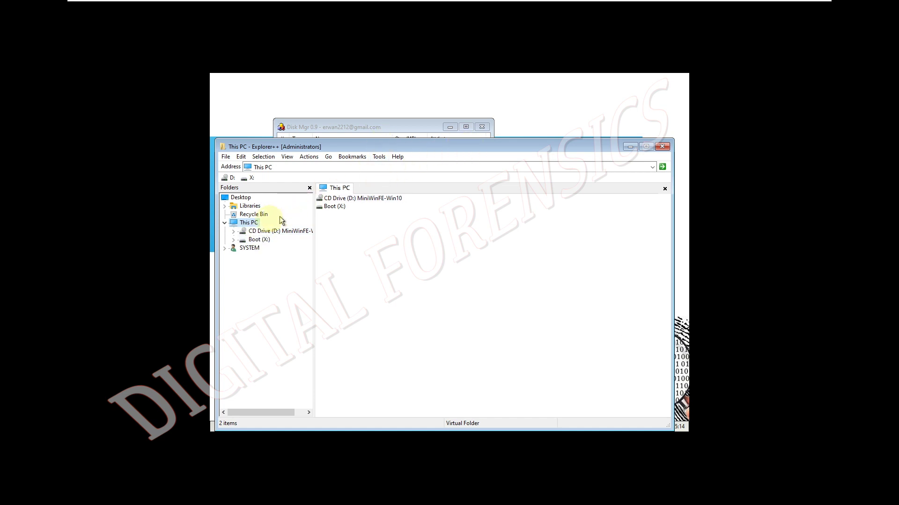
{"action": "right_click", "coordinate": [422, 227]}
{"action": "left_click", "coordinate": [437, 265]}
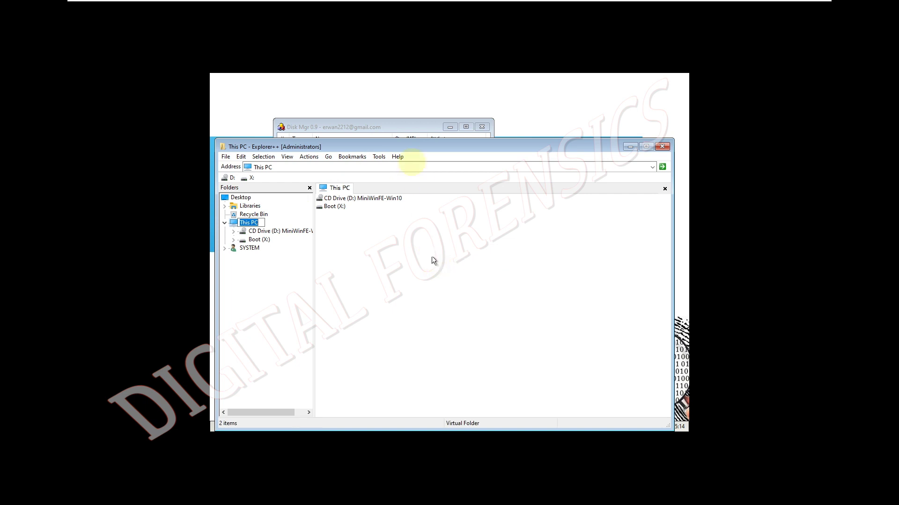
Step: Bring the VMware Virtual SATA Hard Drive online, accepting the mount without write protection, and minimize the file manager window
{"action": "left_click", "coordinate": [400, 127]}
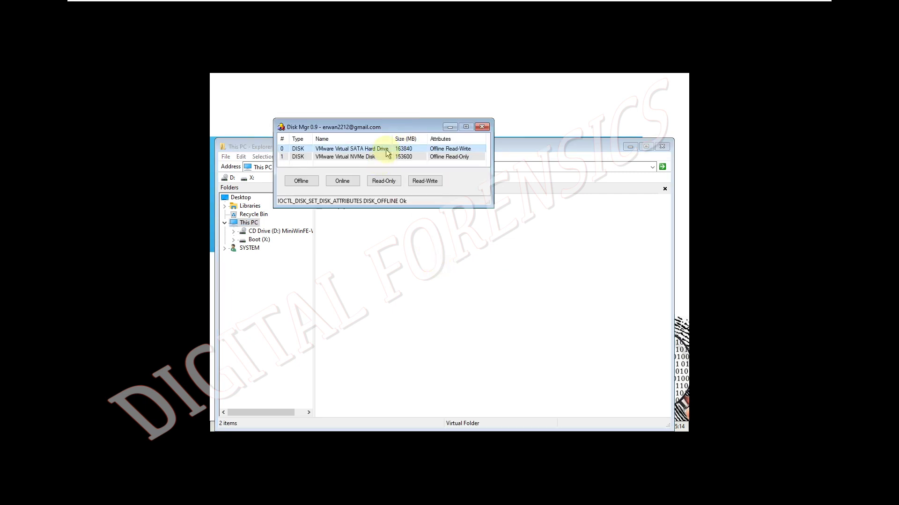
{"action": "left_click", "coordinate": [335, 183]}
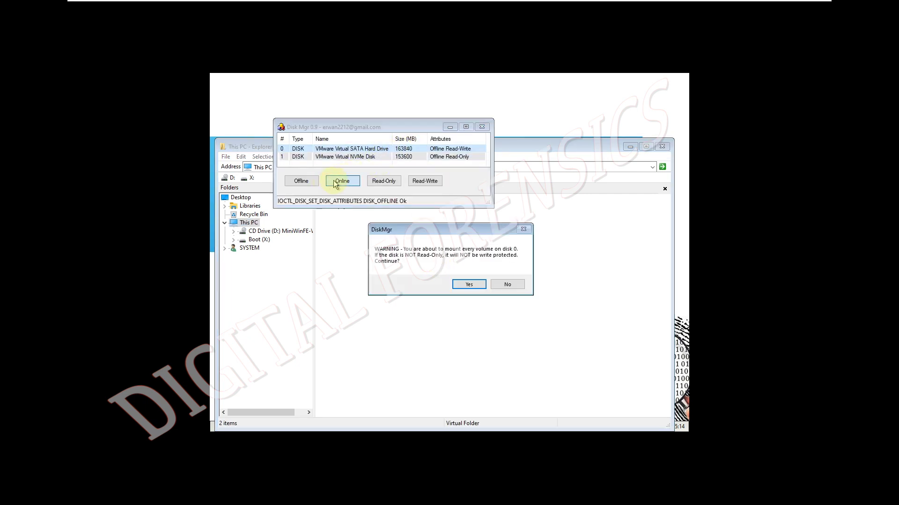
{"action": "left_click", "coordinate": [462, 286]}
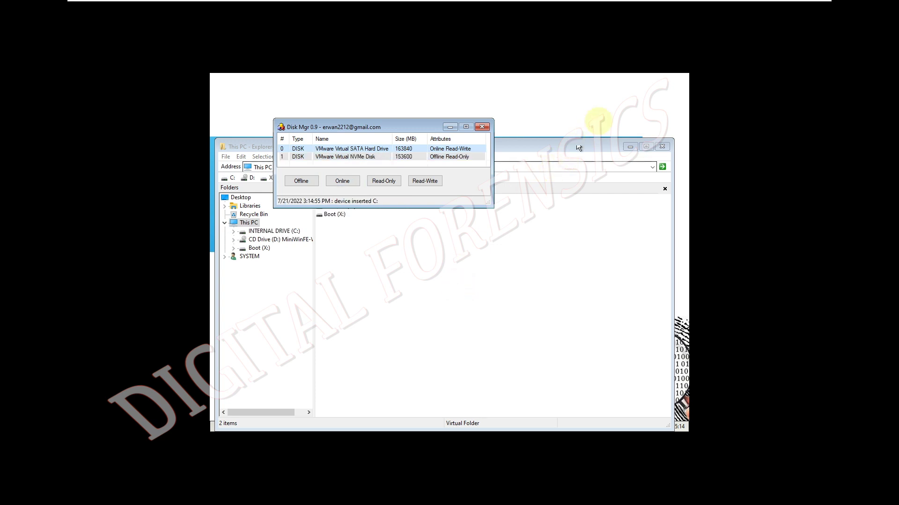
{"action": "left_click", "coordinate": [630, 147]}
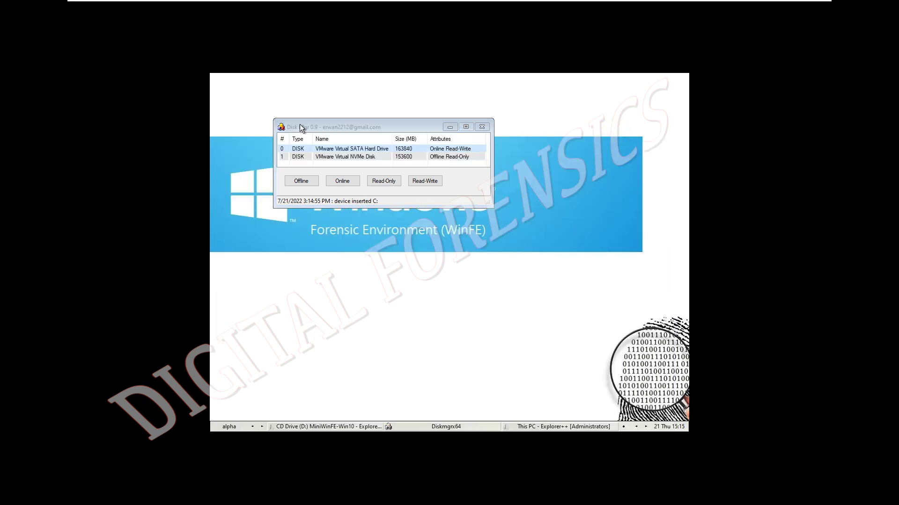
Step: Open a new file manager window and expand INTERNAL DRIVE (C:) in the folder tree
{"action": "right_click", "coordinate": [500, 237]}
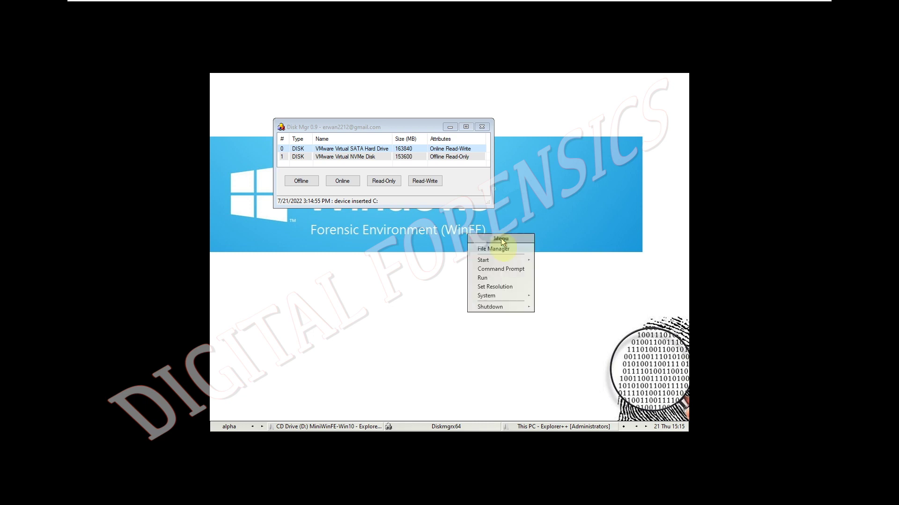
{"action": "left_click", "coordinate": [507, 248]}
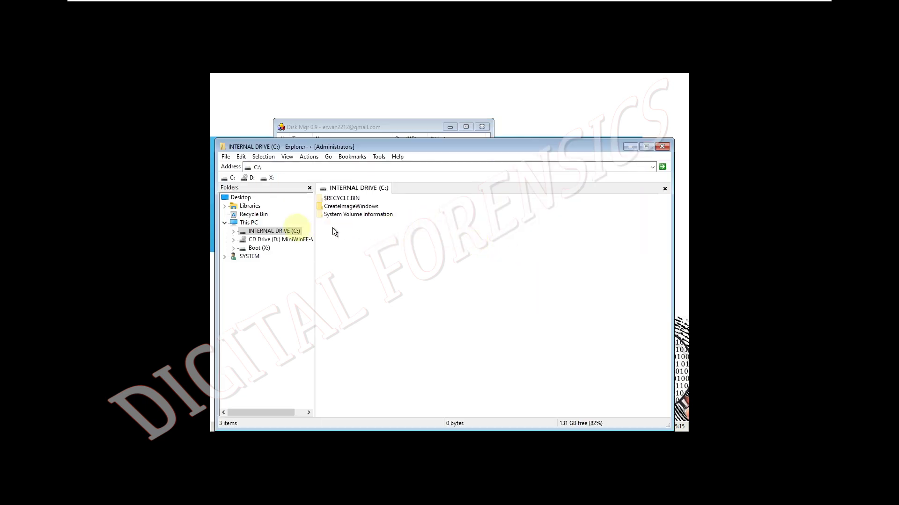
{"action": "double_click", "coordinate": [289, 231]}
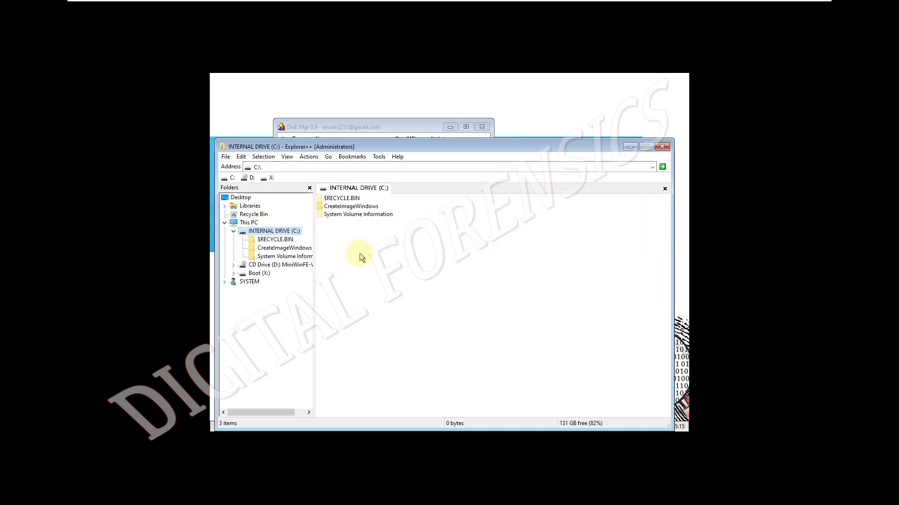
Step: Create a folder named Add in the root of INTERNAL DRIVE (C:)
{"action": "right_click", "coordinate": [347, 235]}
{"action": "mouse_move", "coordinate": [362, 245]}
{"action": "mouse_move", "coordinate": [377, 344]}
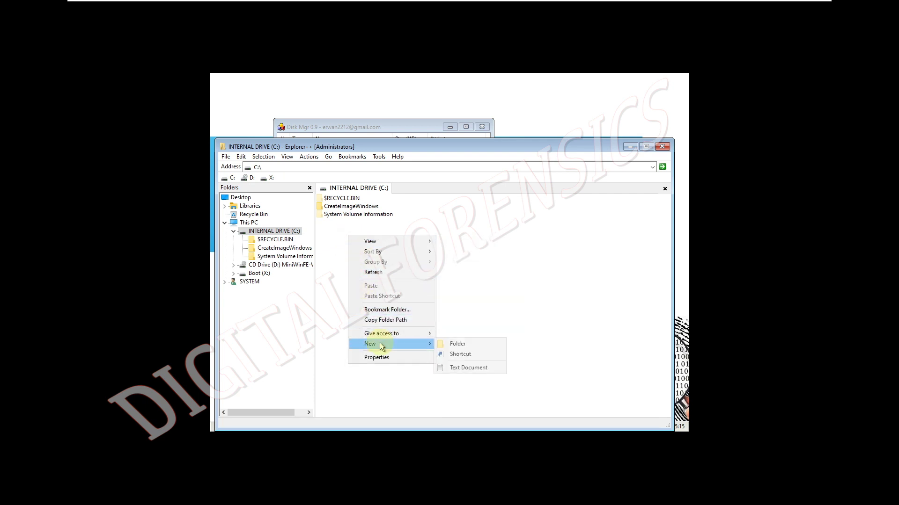
{"action": "left_click", "coordinate": [474, 345]}
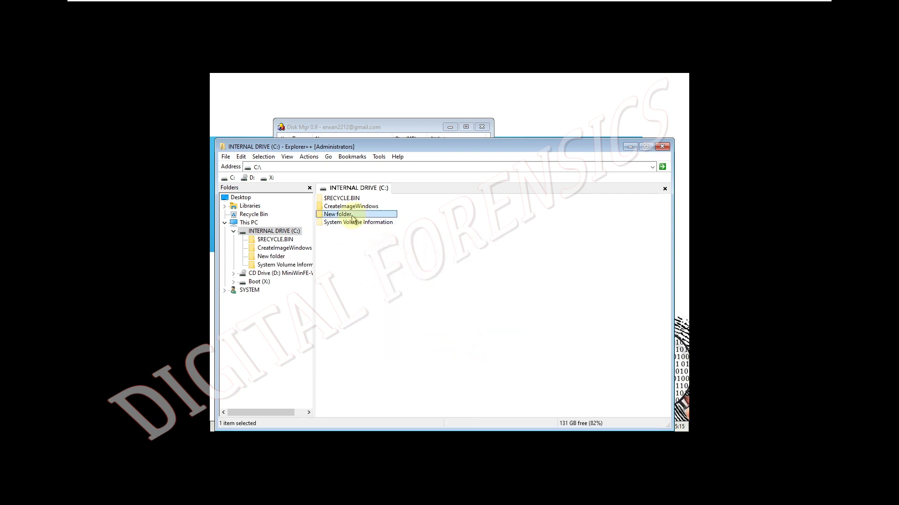
{"action": "type", "text": "1"}
{"action": "left_click", "coordinate": [354, 219]}
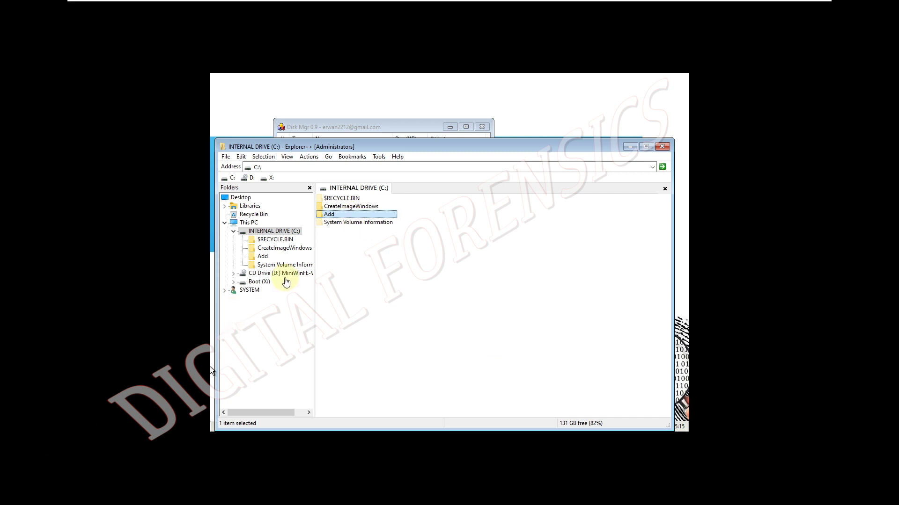
Step: Try to rename INTERNAL DRIVE (C:) with CHANGE added to its name, and agree to create the missing folder
{"action": "right_click", "coordinate": [265, 235]}
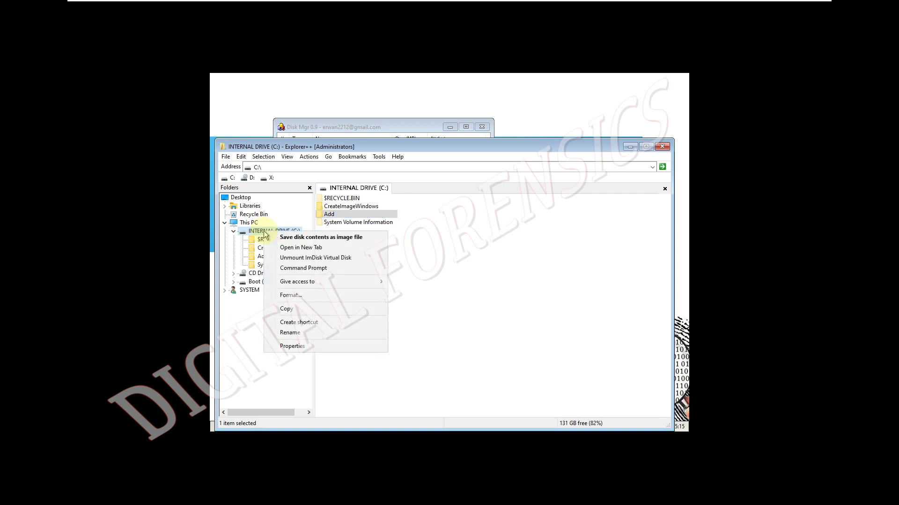
{"action": "left_click", "coordinate": [300, 336]}
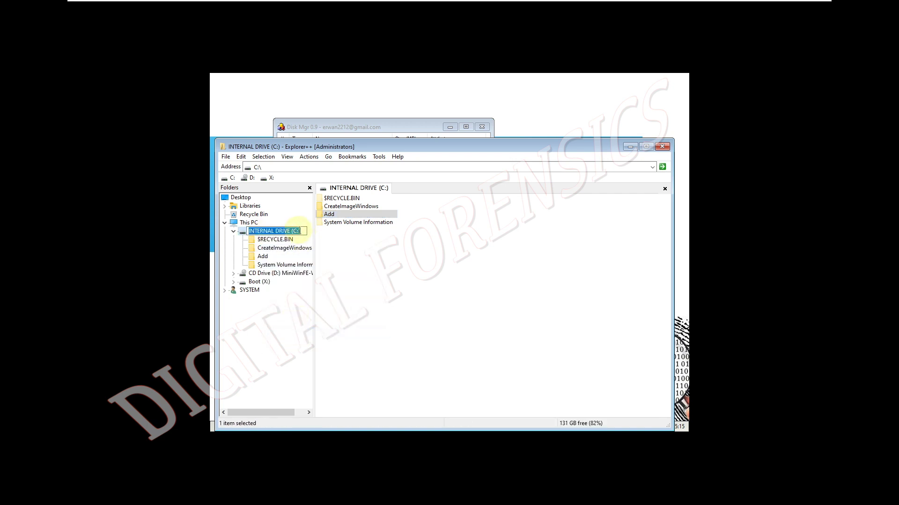
{"action": "left_click", "coordinate": [298, 231]}
{"action": "type", "text": "CHANGE"}
{"action": "key", "text": "Return"}
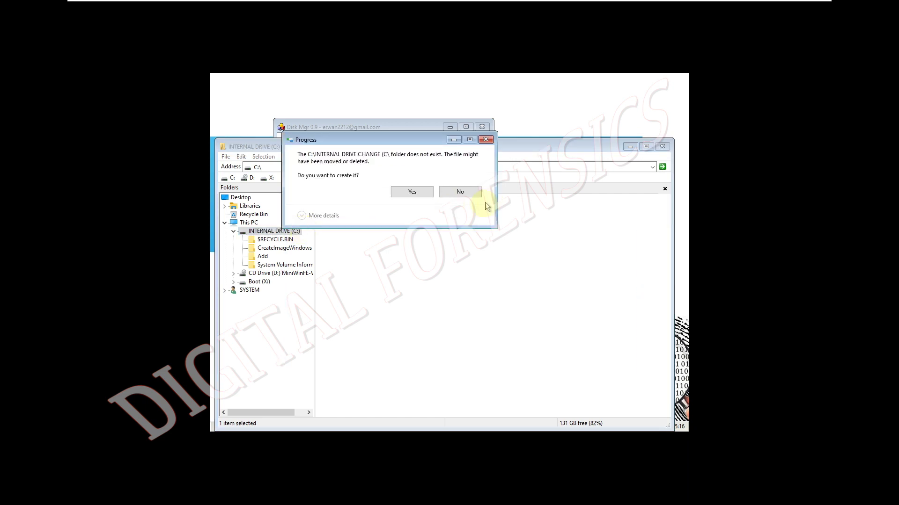
{"action": "left_click", "coordinate": [425, 191]}
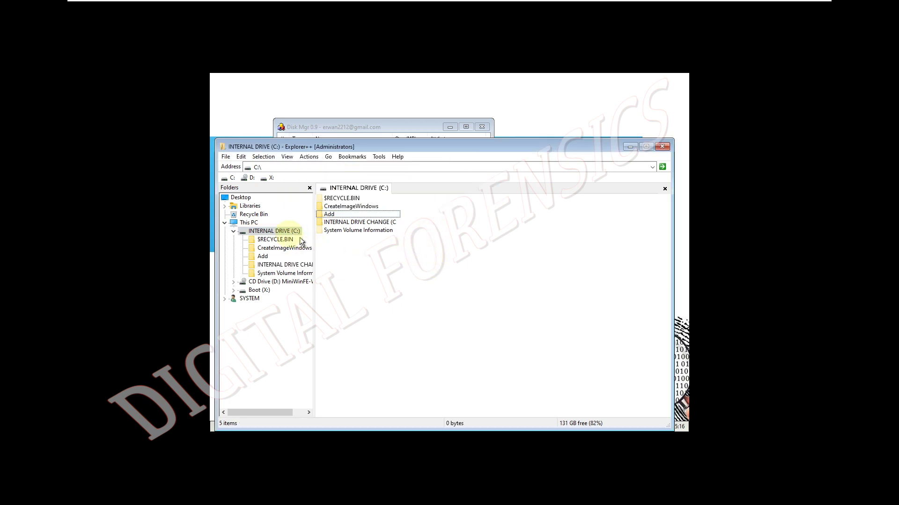
Step: Examine the root of drive C: and the contents of the INTERNAL DRIVE CHANGE (C folder
{"action": "left_click", "coordinate": [280, 239]}
{"action": "left_click", "coordinate": [280, 232]}
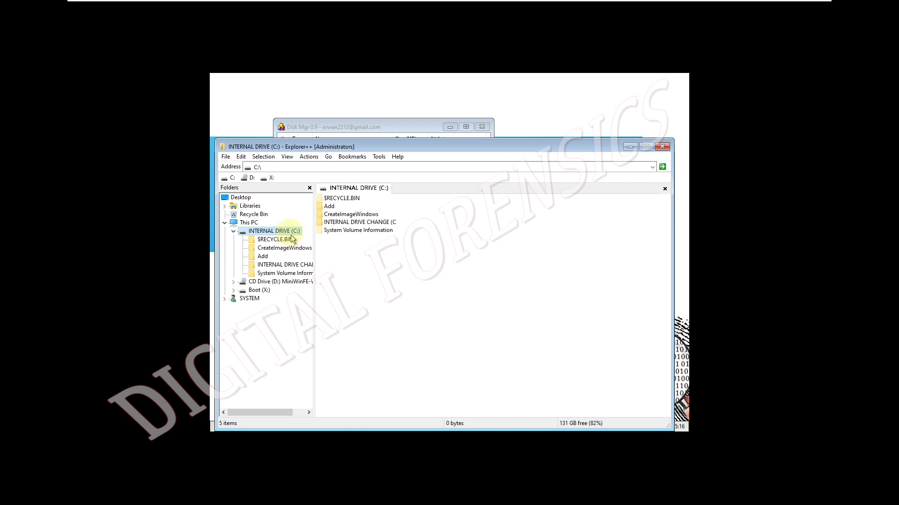
{"action": "right_click", "coordinate": [289, 232]}
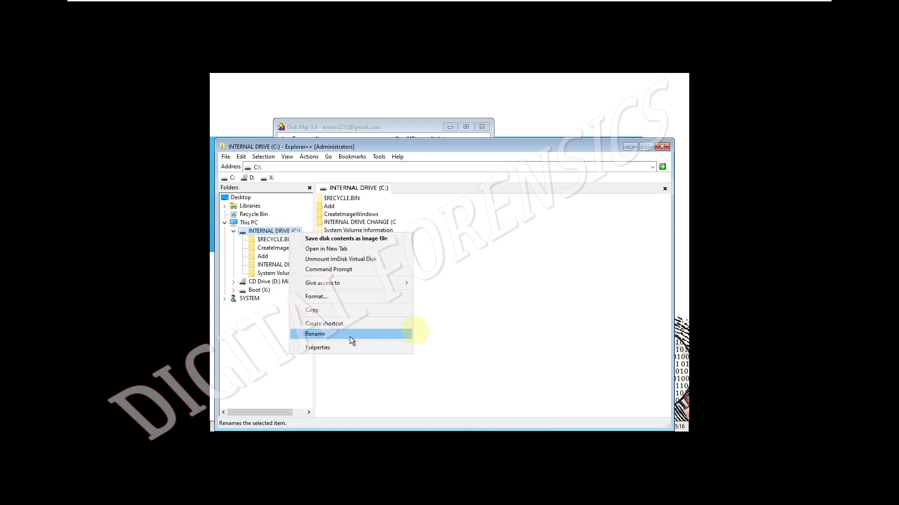
{"action": "left_click", "coordinate": [509, 309]}
{"action": "right_click", "coordinate": [462, 294]}
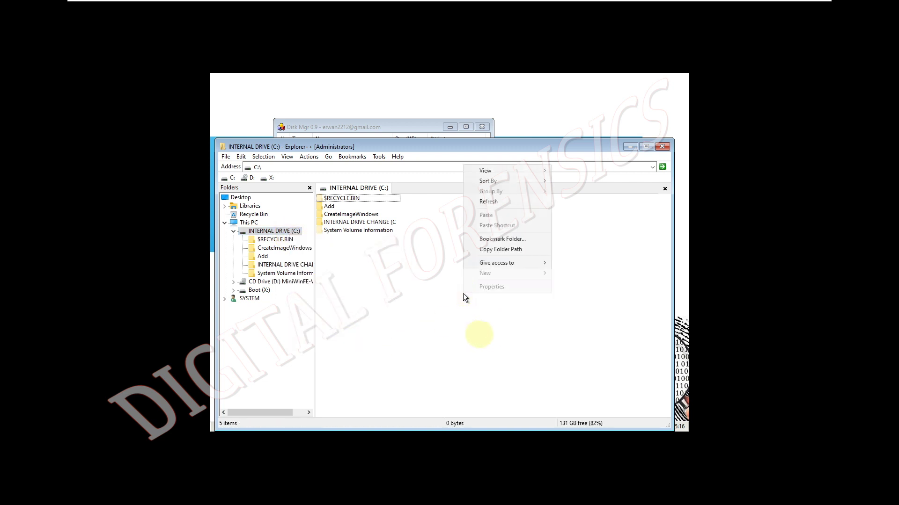
{"action": "left_click", "coordinate": [415, 301]}
{"action": "double_click", "coordinate": [365, 223]}
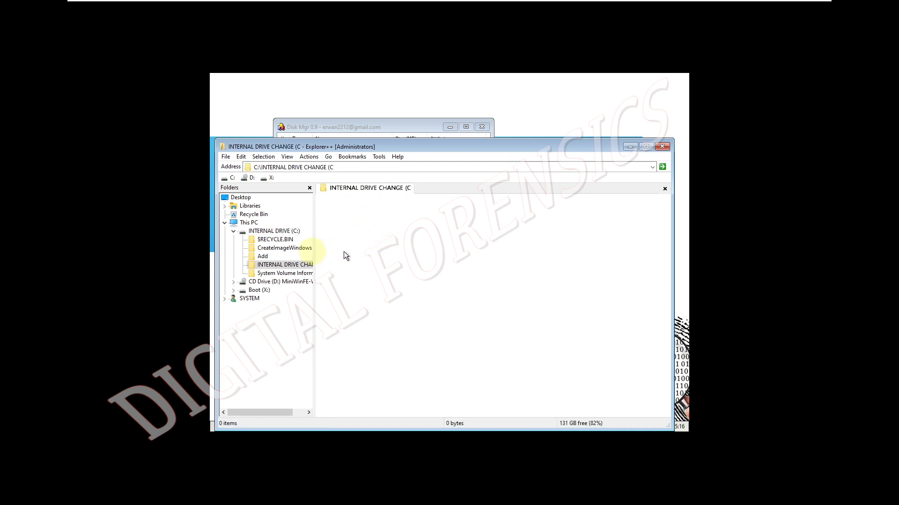
{"action": "left_click", "coordinate": [272, 231]}
{"action": "left_click", "coordinate": [347, 223]}
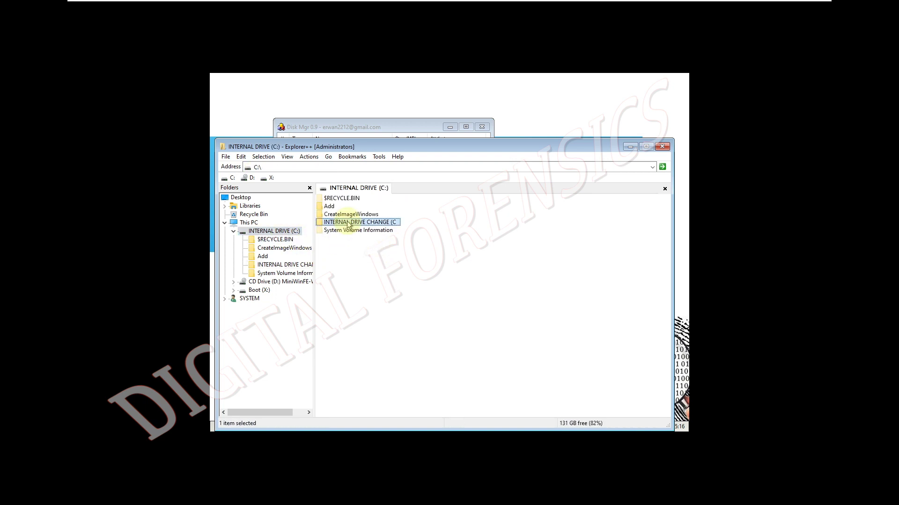
{"action": "right_click", "coordinate": [347, 224]}
{"action": "left_click", "coordinate": [338, 295]}
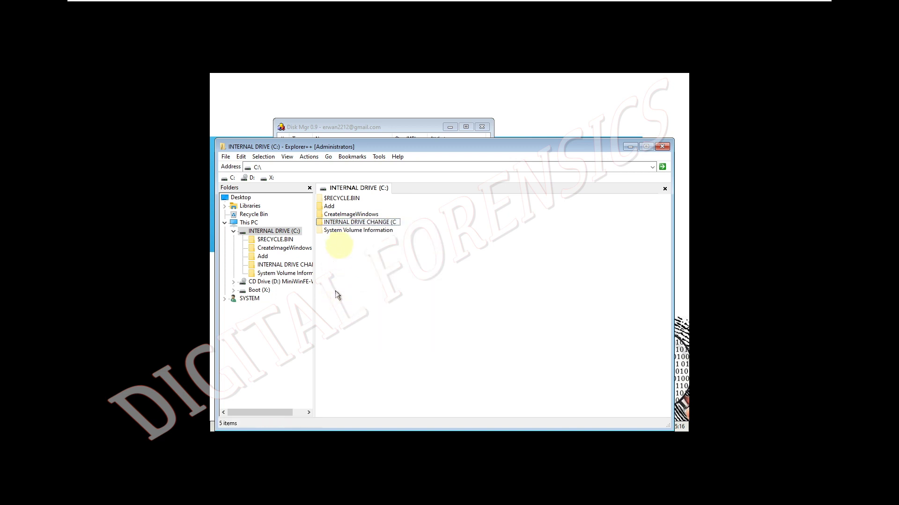
Step: Change the volume label of drive C: to INTERNAL DRIVE CHANGE in its properties and refresh the folder view
{"action": "right_click", "coordinate": [281, 234]}
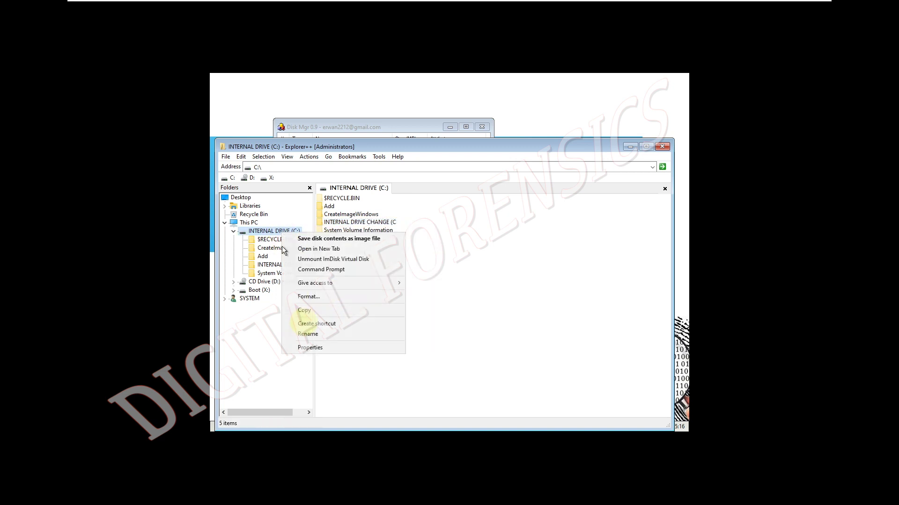
{"action": "left_click", "coordinate": [304, 347]}
{"action": "left_click", "coordinate": [396, 234]}
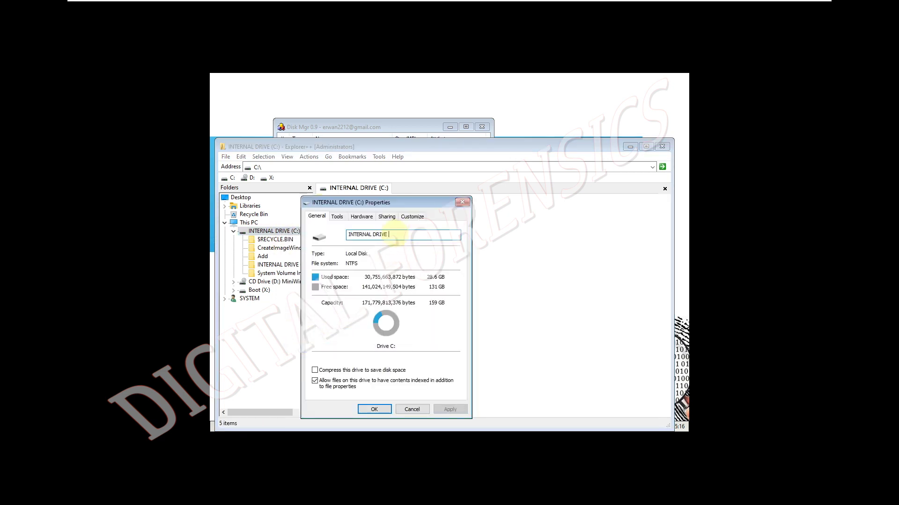
{"action": "key", "text": "Return"}
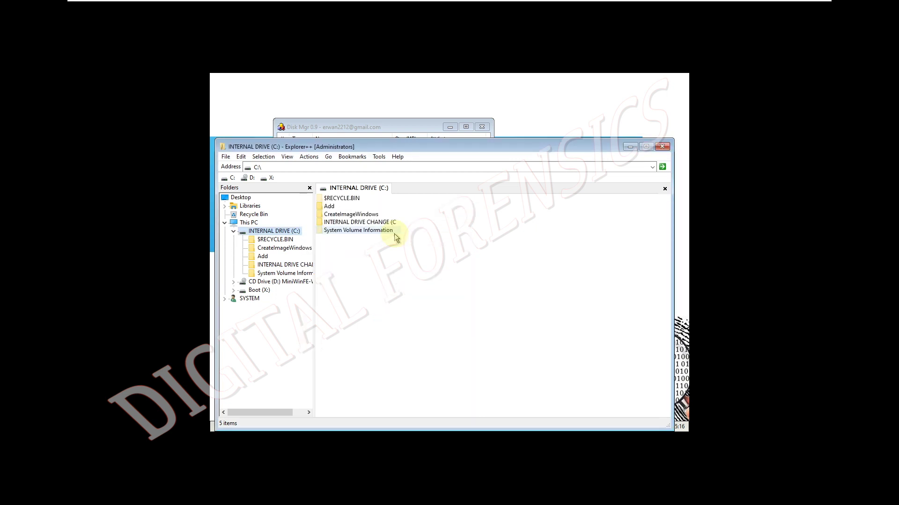
{"action": "right_click", "coordinate": [377, 272]}
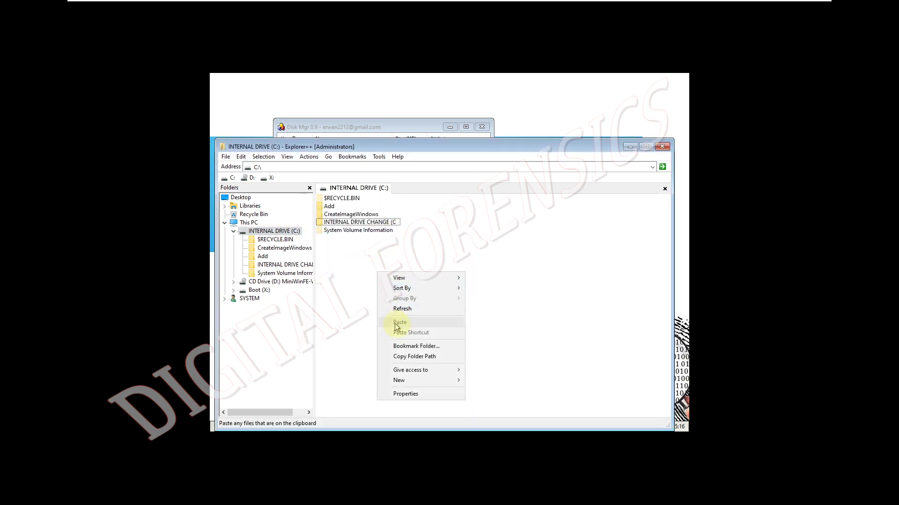
{"action": "left_click", "coordinate": [402, 312]}
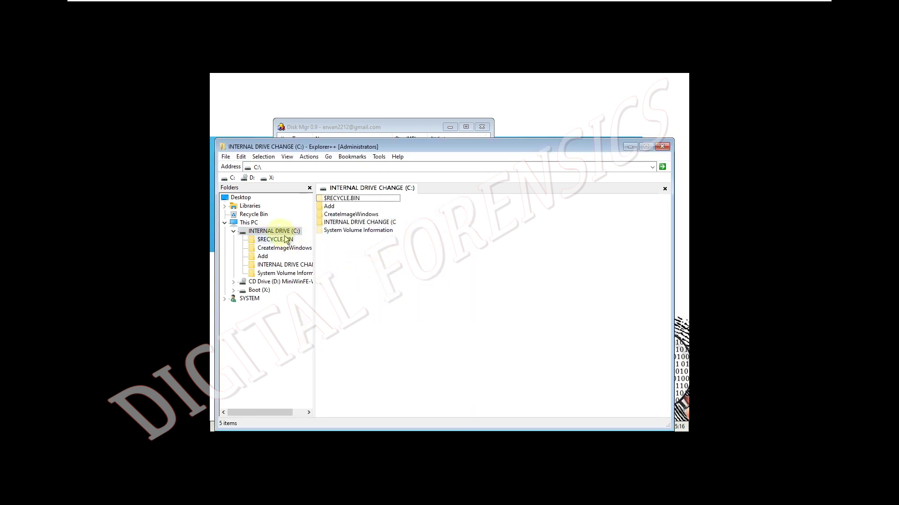
Step: Refresh the drive list under This PC and return to drive C: to check its label
{"action": "left_click", "coordinate": [248, 223]}
{"action": "right_click", "coordinate": [423, 260]}
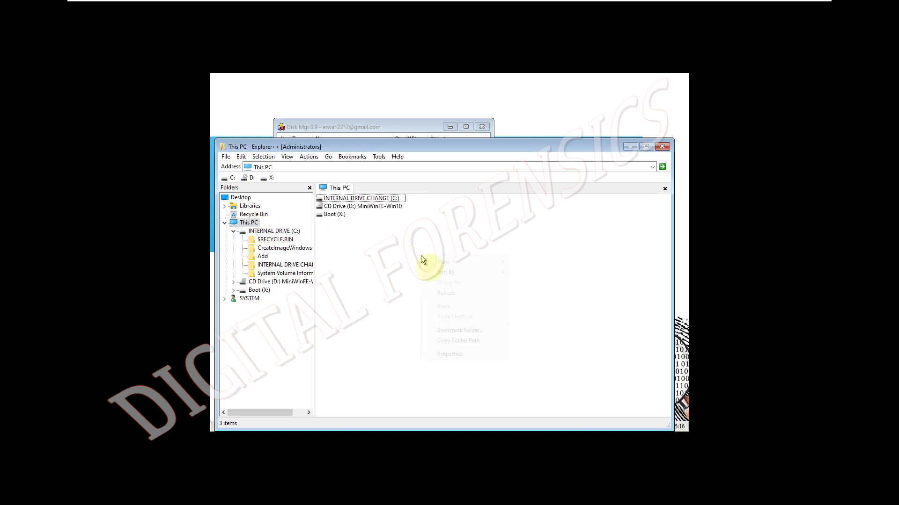
{"action": "left_click", "coordinate": [444, 293]}
{"action": "left_click", "coordinate": [277, 238]}
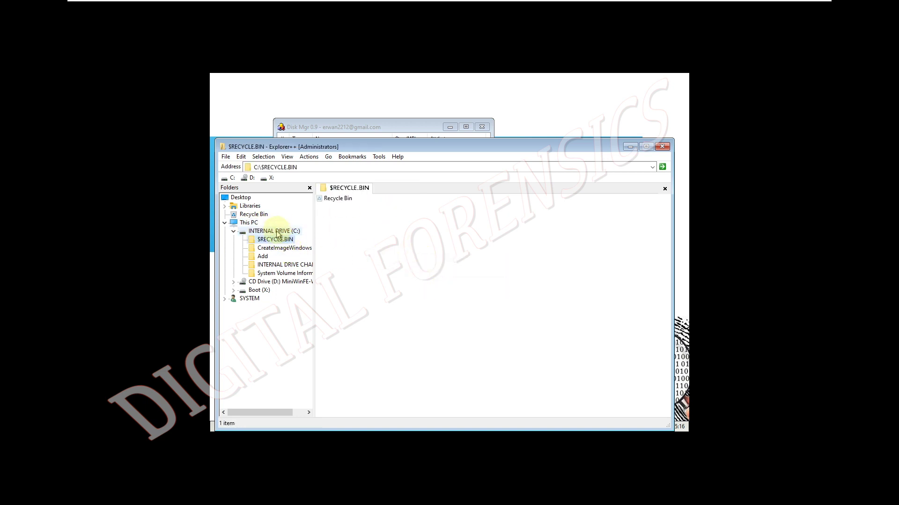
{"action": "left_click", "coordinate": [275, 231]}
Step: Reopen the file manager and view the INTERNAL DRIVE CHANGE (C folder on drive C:
{"action": "left_click", "coordinate": [662, 146]}
{"action": "right_click", "coordinate": [597, 143]}
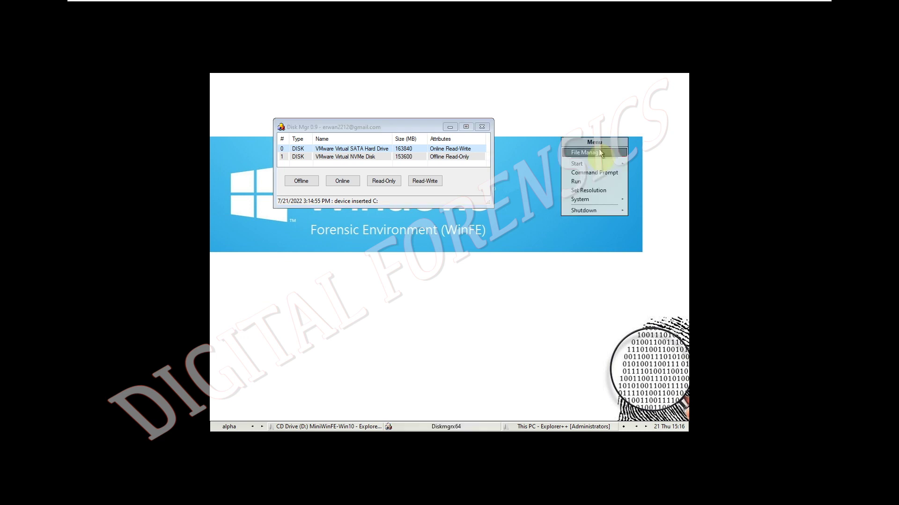
{"action": "left_click", "coordinate": [597, 152]}
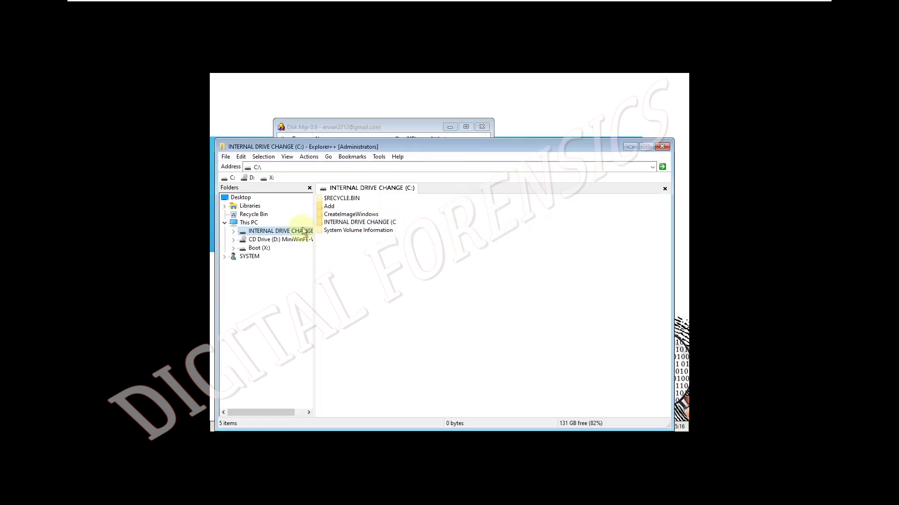
{"action": "double_click", "coordinate": [330, 222]}
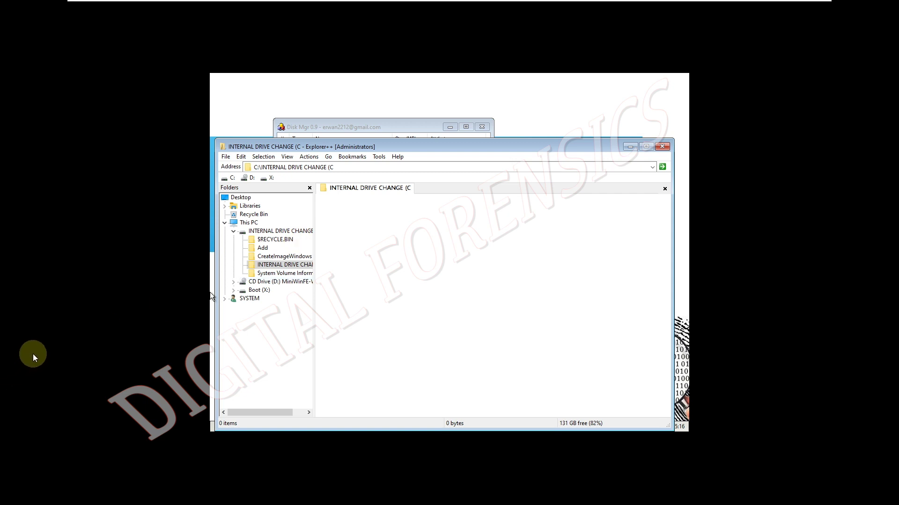
Step: Close the file manager window and Disk Mgr, and open the WinFE desktop menu
{"action": "left_click", "coordinate": [667, 147]}
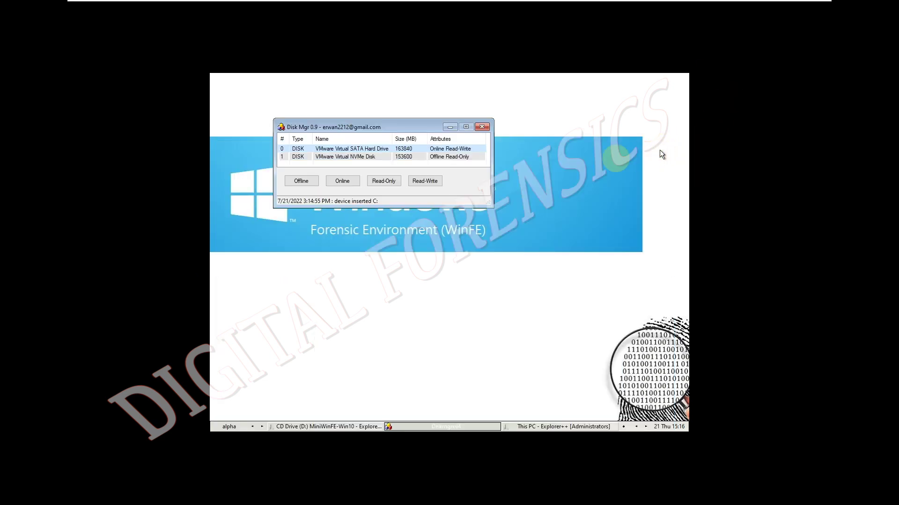
{"action": "left_click", "coordinate": [482, 127]}
{"action": "right_click", "coordinate": [434, 165]}
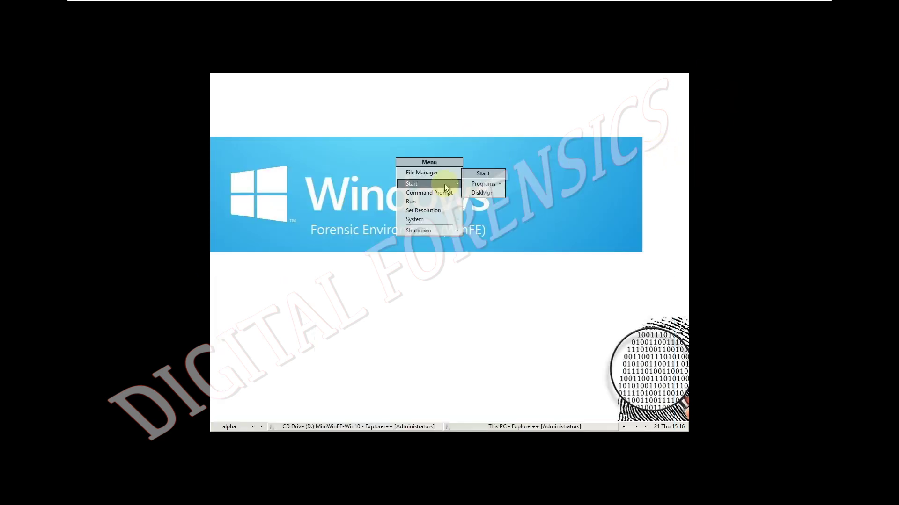
{"action": "right_click", "coordinate": [487, 145]}
{"action": "mouse_move", "coordinate": [476, 213]}
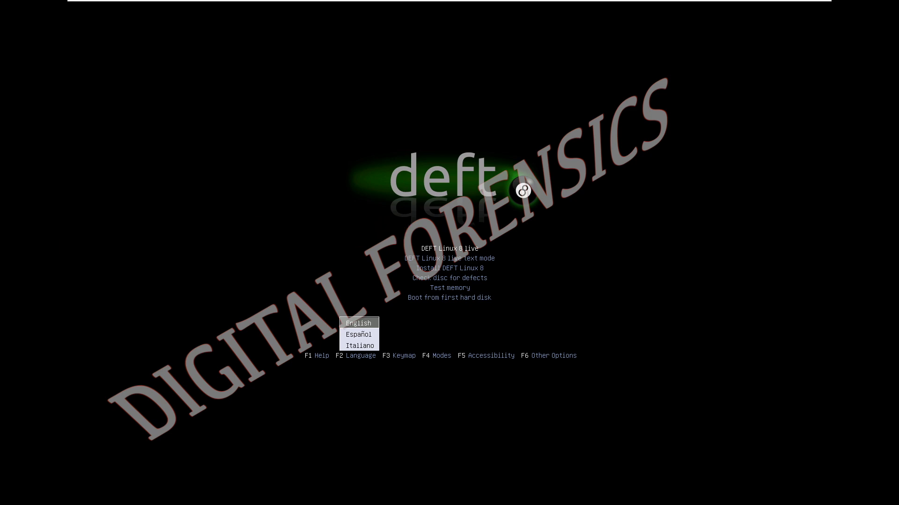
Step: Select English as the boot language and start DEFT Linux 8 live
{"action": "left_click", "coordinate": [430, 289]}
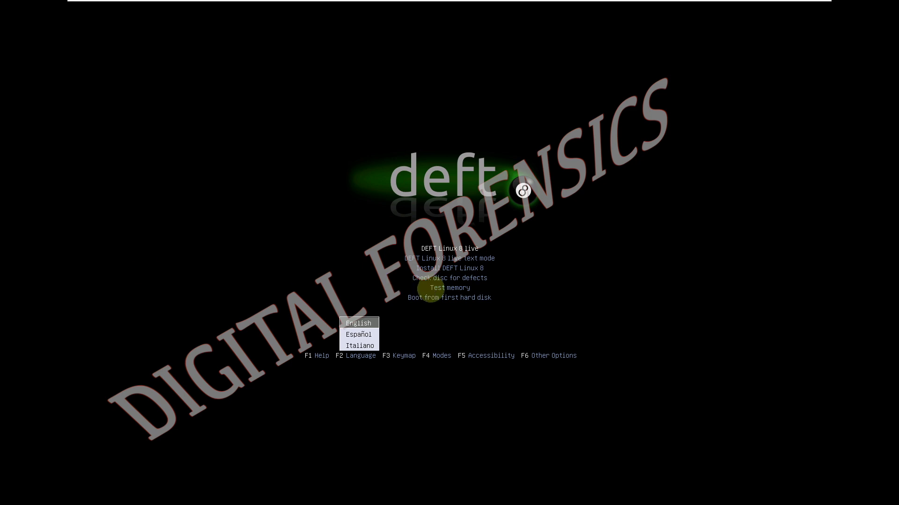
{"action": "key", "text": "Return"}
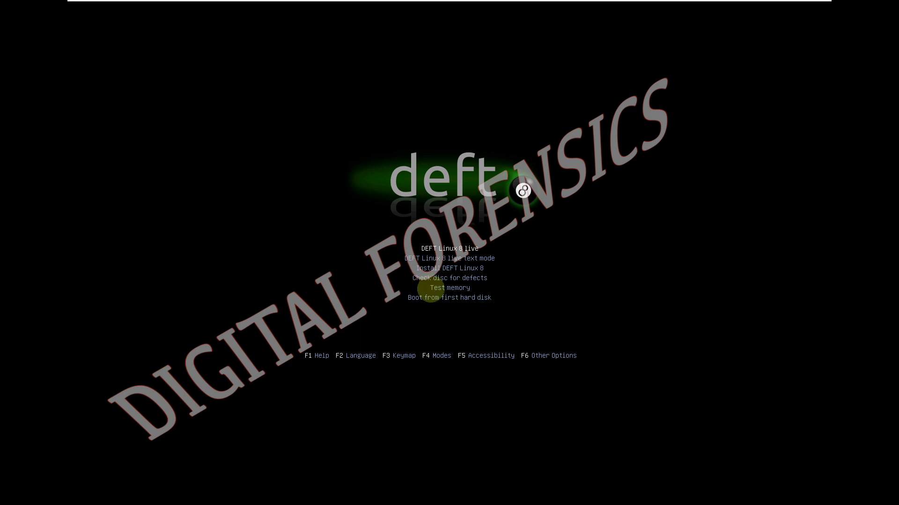
{"action": "key", "text": "Return"}
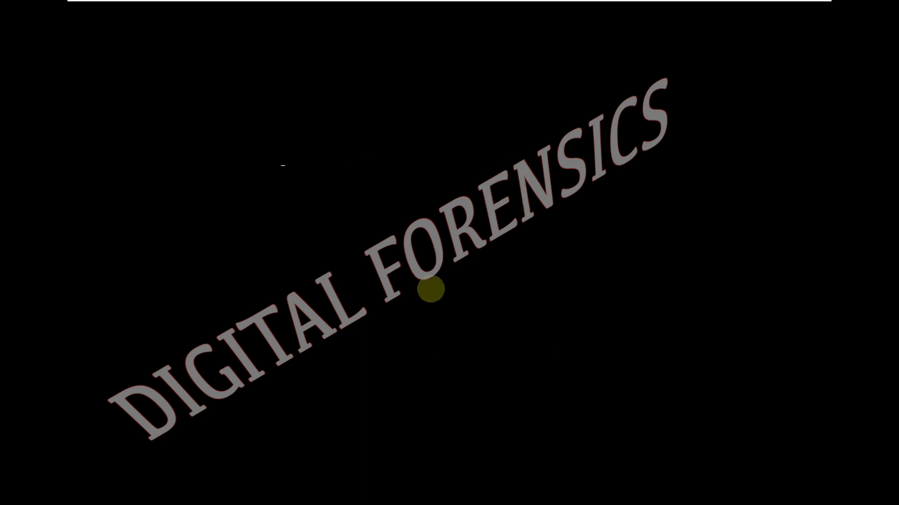
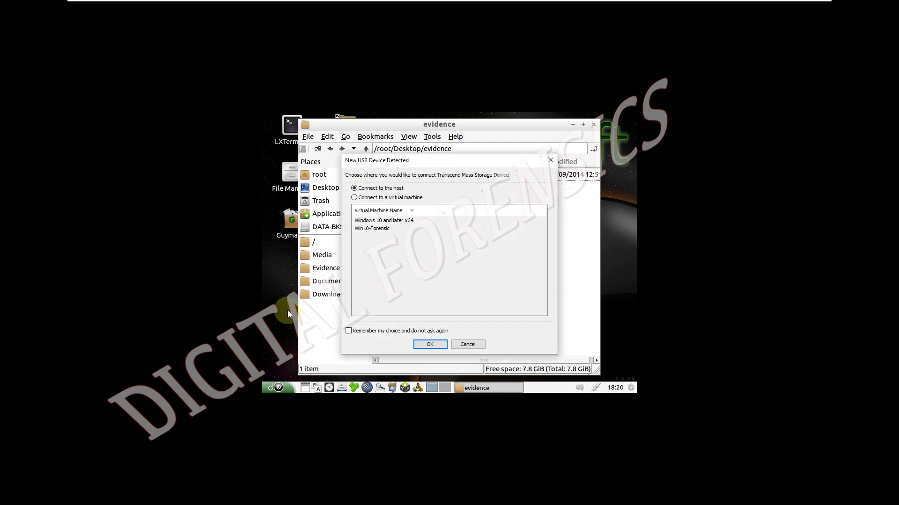
Step: Connect the Transcend Mass Storage Device to the Win10-Forensic virtual machine and dismiss the removable devices hint
{"action": "left_click", "coordinate": [360, 197]}
{"action": "left_click", "coordinate": [374, 228]}
{"action": "left_click", "coordinate": [429, 344]}
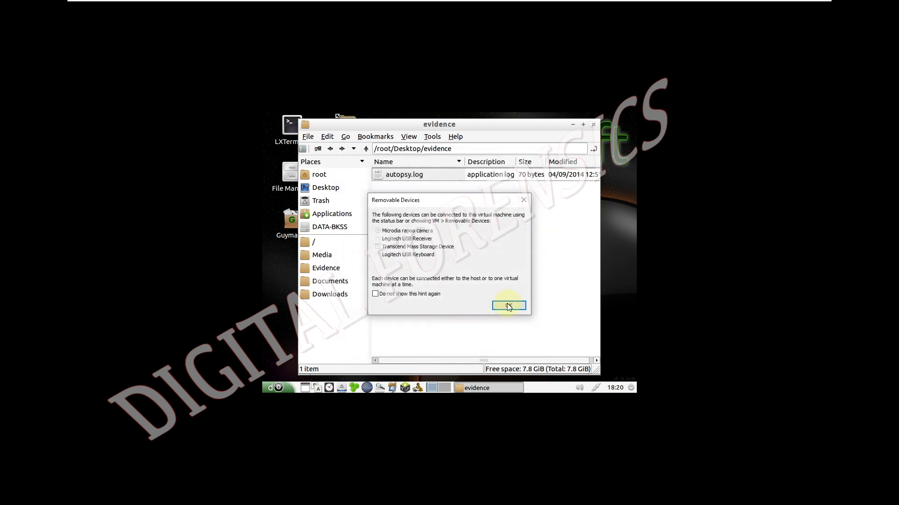
{"action": "left_click", "coordinate": [500, 305]}
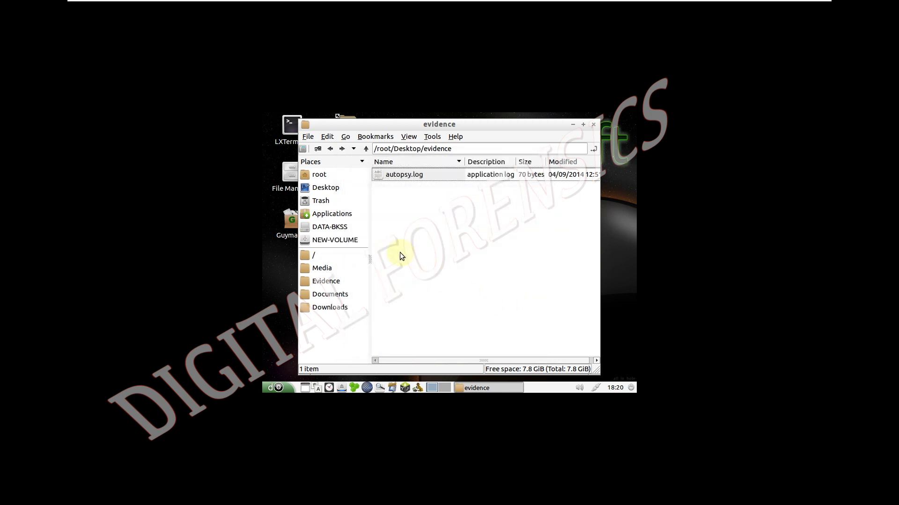
Step: Capture the NEW-VOLUME mount options with Snipping Tool and mount the volume in protected mode (Read Only)
{"action": "right_click", "coordinate": [347, 244]}
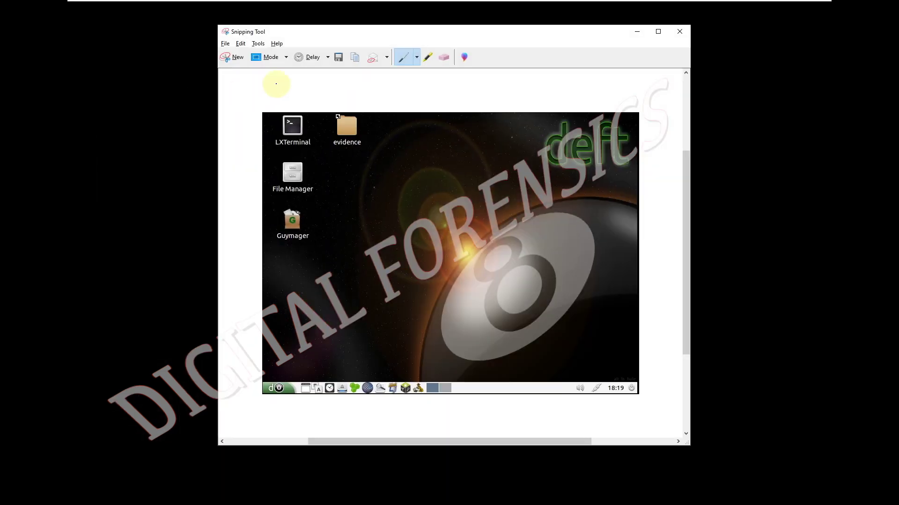
{"action": "left_click", "coordinate": [231, 61]}
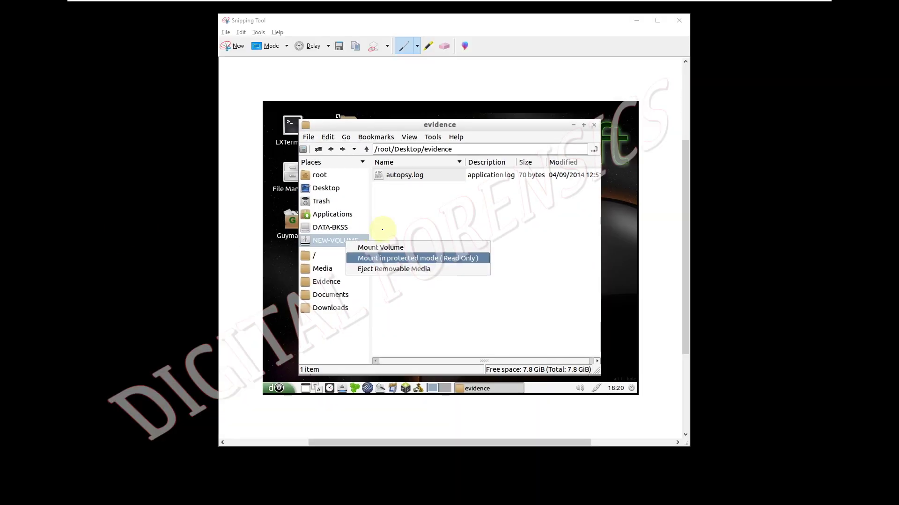
{"action": "left_click", "coordinate": [636, 20]}
{"action": "left_click", "coordinate": [410, 258]}
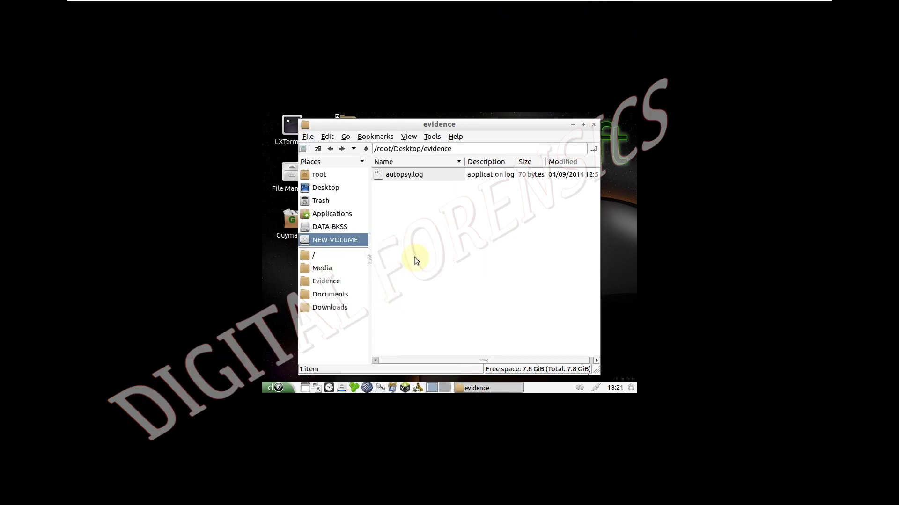
Step: Open the user's folder inside Users on NEW-VOLUME and maximize the file manager window
{"action": "left_click", "coordinate": [336, 242]}
{"action": "double_click", "coordinate": [409, 187]}
{"action": "left_click", "coordinate": [390, 175]}
{"action": "double_click", "coordinate": [389, 174]}
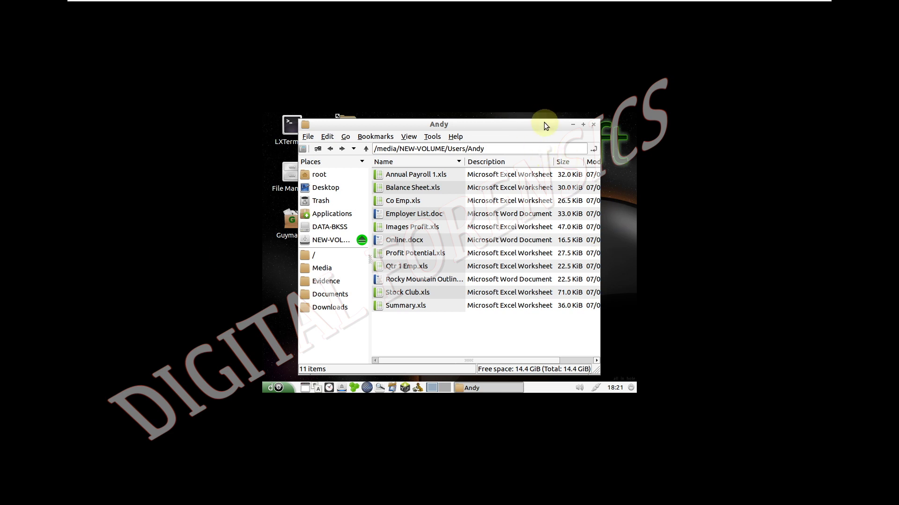
{"action": "left_click", "coordinate": [582, 125]}
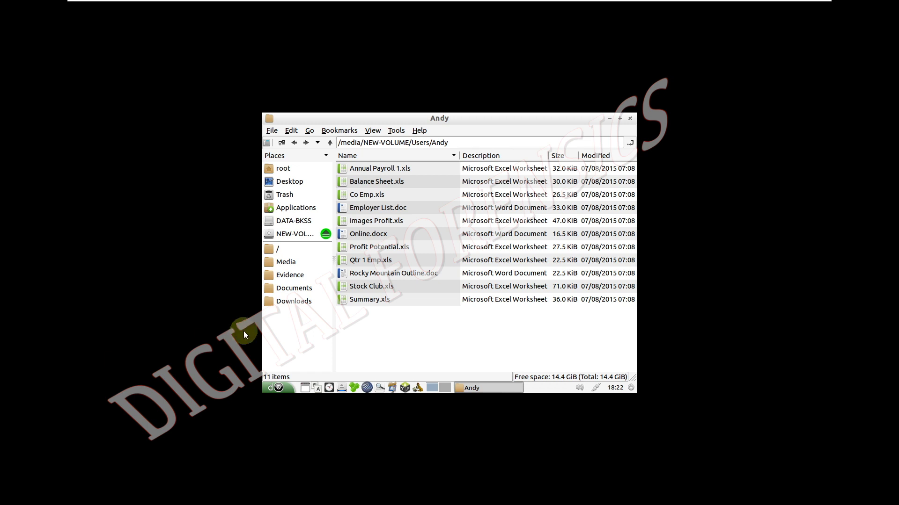
Step: Open Annual Payroll 1.xls from the mounted volume and minimize the Snipping Tool covering the spreadsheet
{"action": "left_click", "coordinate": [374, 171]}
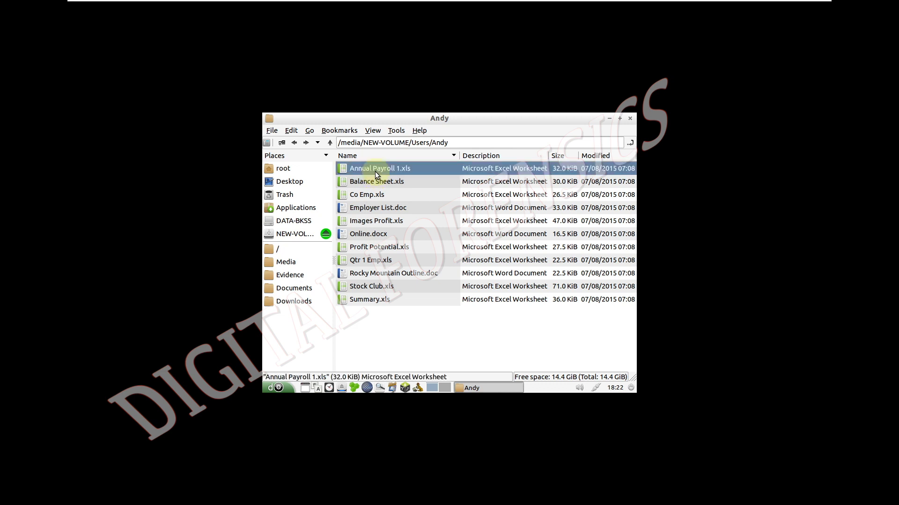
{"action": "double_click", "coordinate": [380, 169]}
{"action": "left_click", "coordinate": [600, 132]}
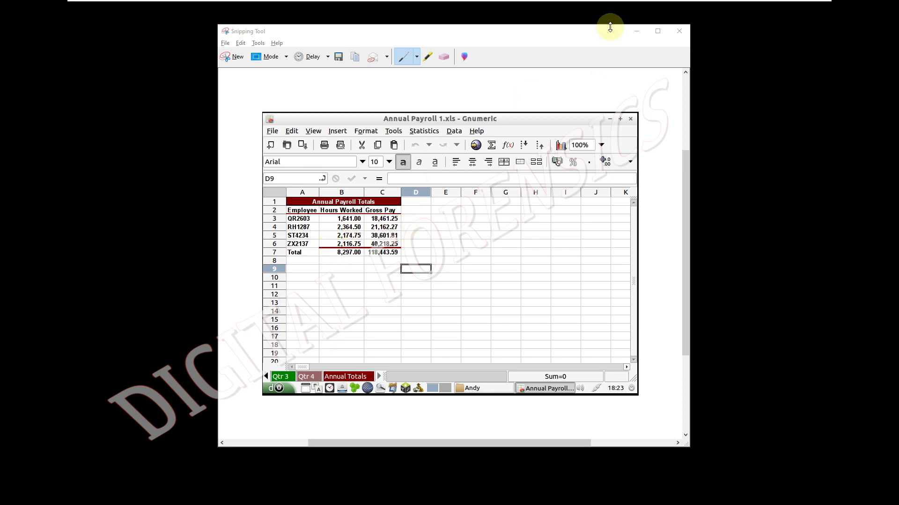
{"action": "left_click", "coordinate": [636, 31]}
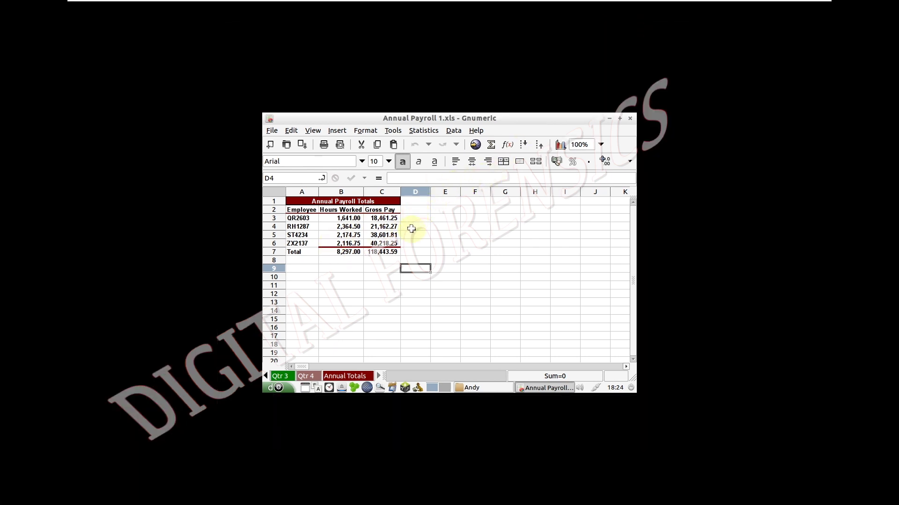
Step: Enter the text "More ad" in cell C8 of the Annual Totals sheet, below the gross pay total
{"action": "left_click", "coordinate": [387, 261]}
{"action": "key", "text": "Up"}
{"action": "type", "text": "M"}
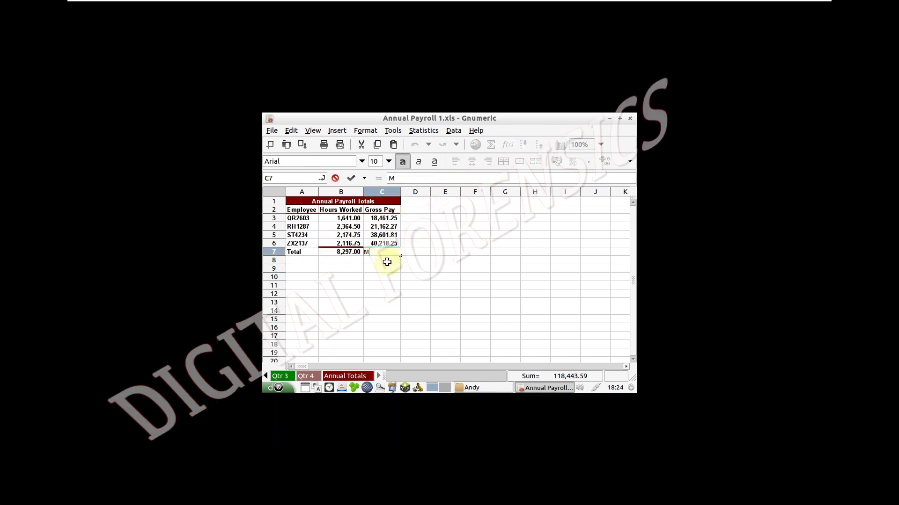
{"action": "key", "text": "Escape"}
{"action": "key", "text": "Down"}
{"action": "type", "text": "M"}
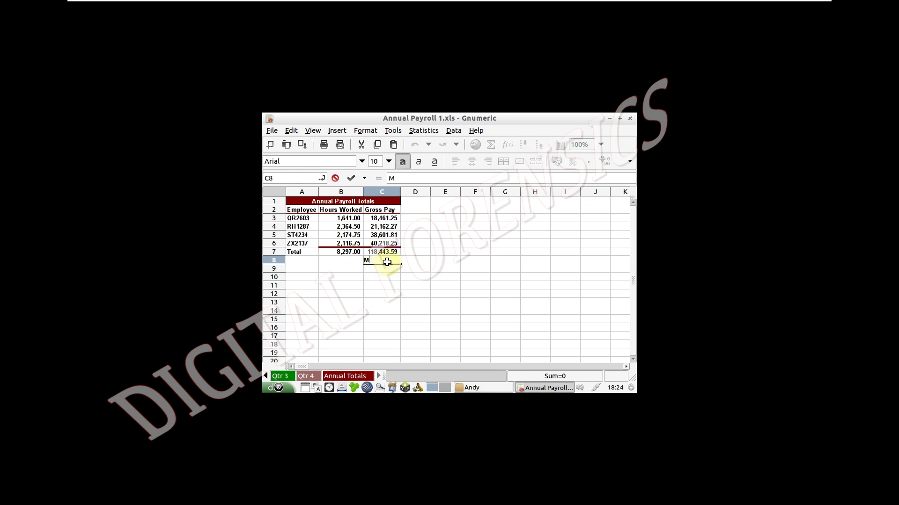
{"action": "type", "text": "ore ad"}
{"action": "key", "text": "Return"}
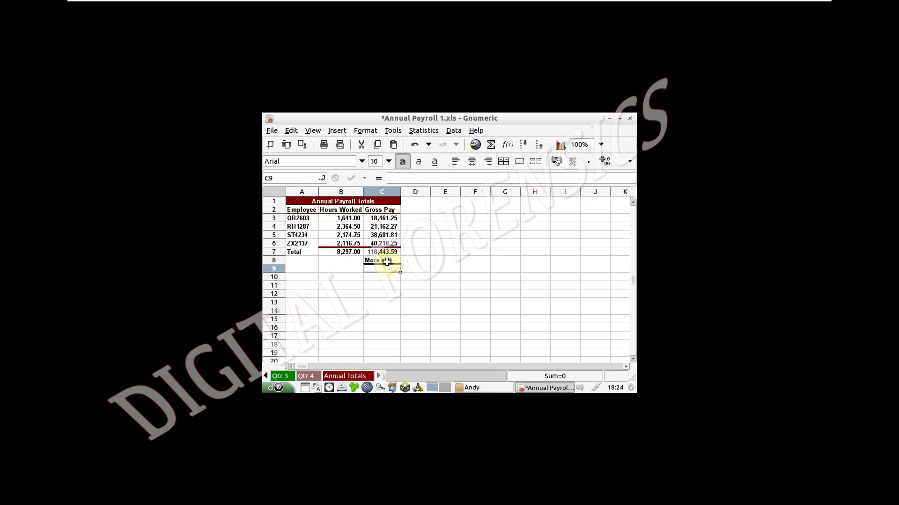
Step: Try to save the edited workbook to the read-only volume, read the message, and minimize the open windows
{"action": "left_click", "coordinate": [268, 131]}
{"action": "left_click", "coordinate": [276, 180]}
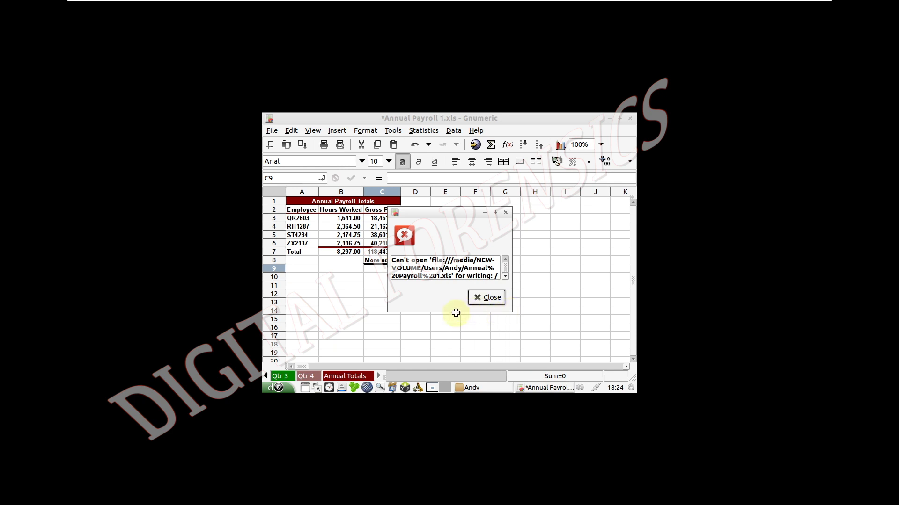
{"action": "scroll", "coordinate": [494, 270], "scroll_direction": "down", "scroll_amount": 2}
{"action": "scroll", "coordinate": [494, 273], "scroll_direction": "up", "scroll_amount": 2}
{"action": "left_click_drag", "start_coordinate": [474, 211], "coordinate": [470, 201]}
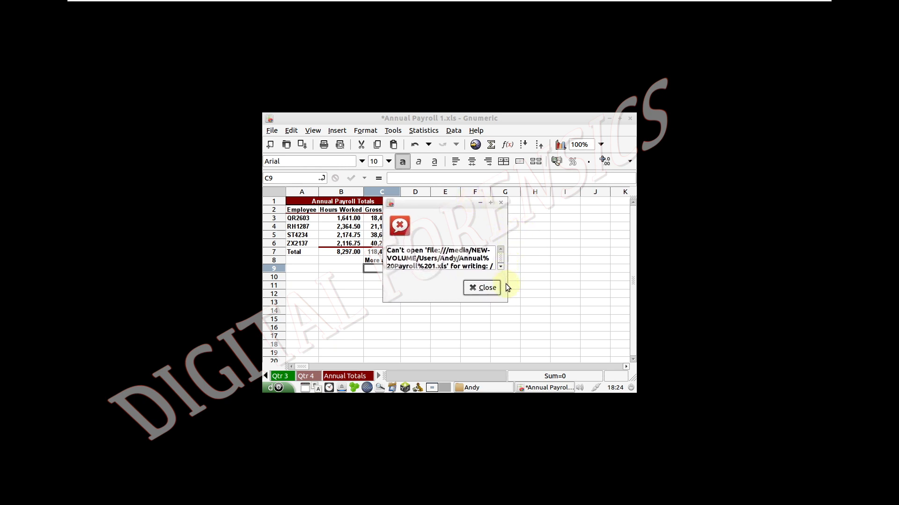
{"action": "left_click", "coordinate": [609, 118]}
{"action": "left_click", "coordinate": [609, 120]}
Step: Try other wallpaper modes in Desktop Preferences, restore Stretch to fill the entire screen, and check the advanced options before closing
{"action": "right_click", "coordinate": [523, 161]}
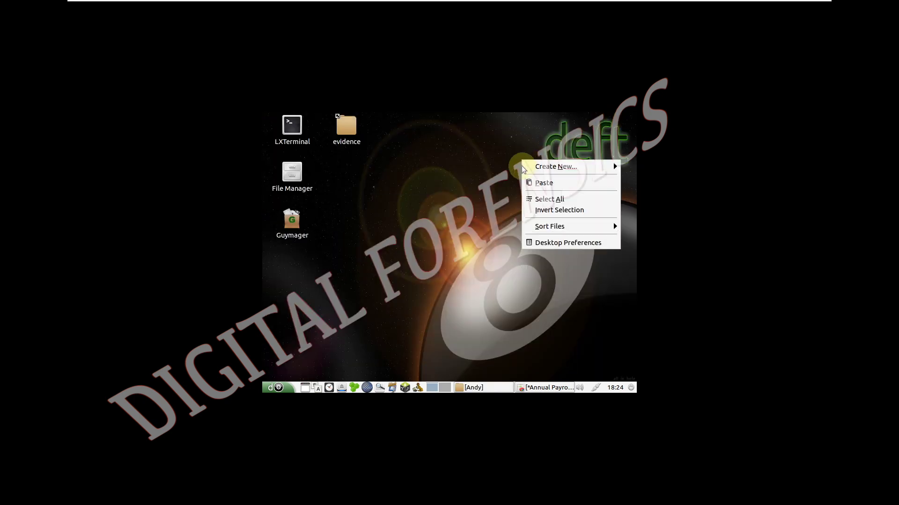
{"action": "left_click", "coordinate": [543, 243]}
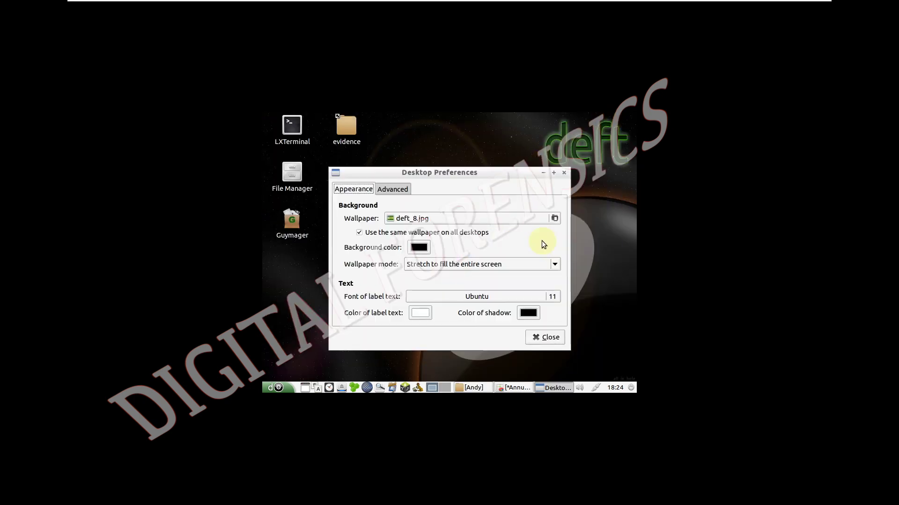
{"action": "left_click", "coordinate": [426, 266]}
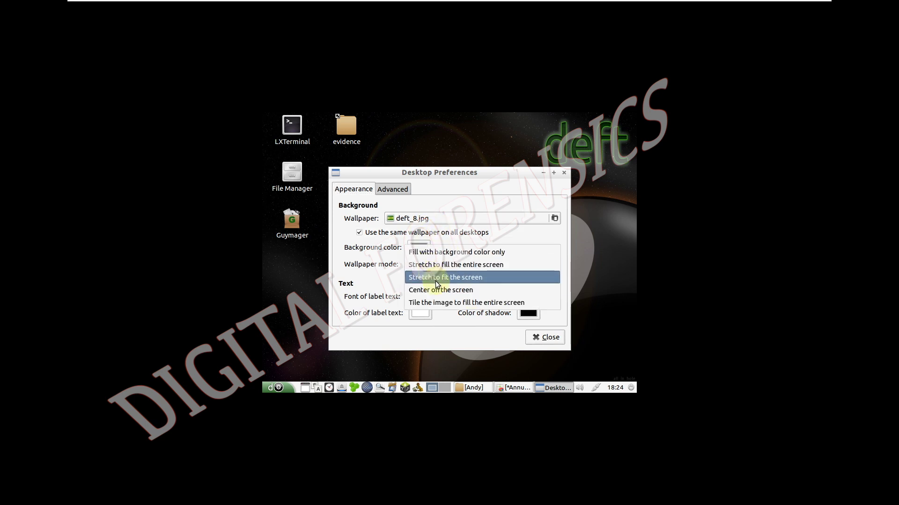
{"action": "left_click", "coordinate": [437, 282]}
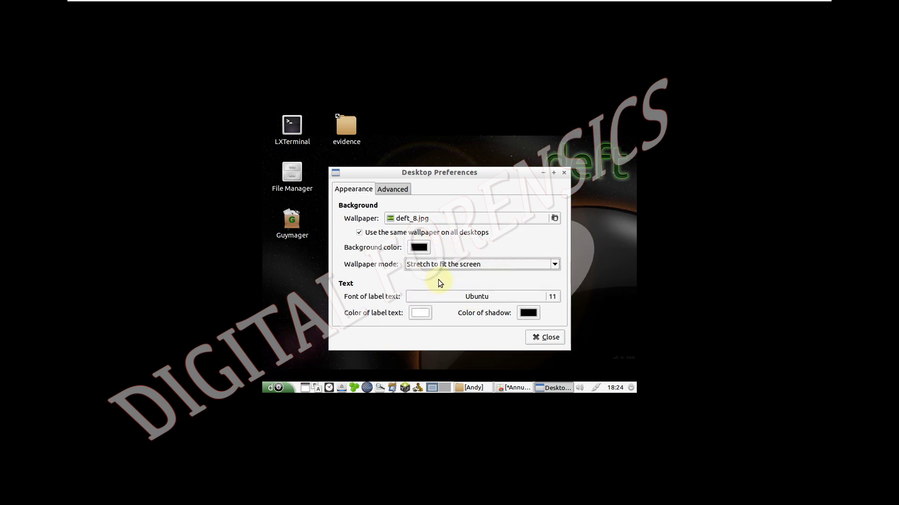
{"action": "left_click", "coordinate": [441, 268]}
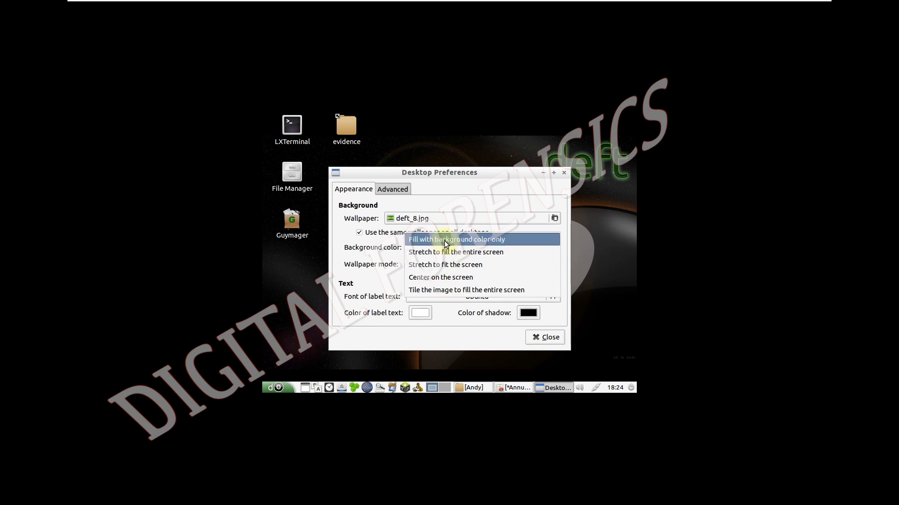
{"action": "left_click", "coordinate": [445, 240]}
{"action": "left_click", "coordinate": [446, 264]}
{"action": "left_click", "coordinate": [442, 276]}
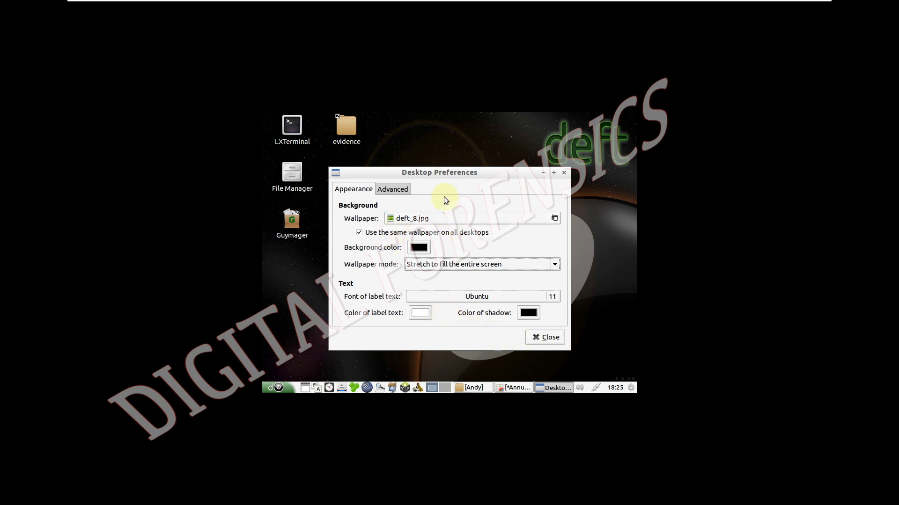
{"action": "left_click", "coordinate": [399, 189]}
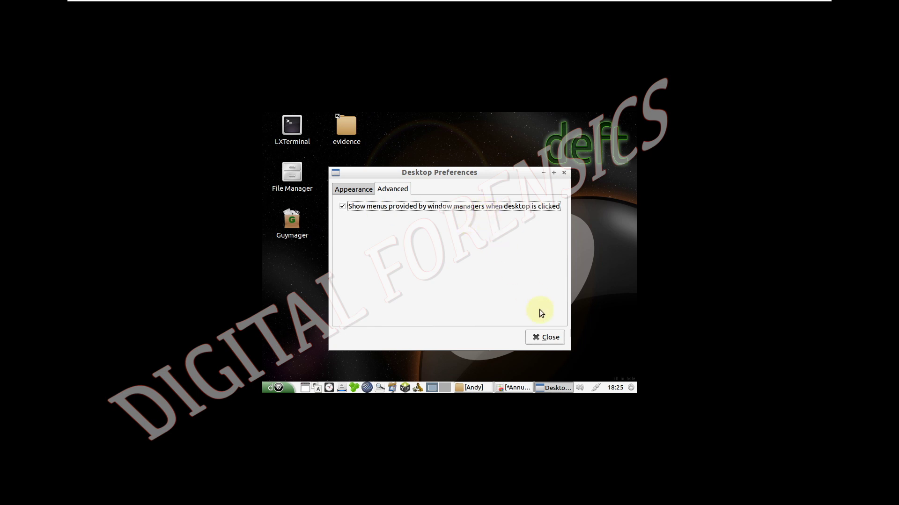
{"action": "left_click", "coordinate": [545, 337]}
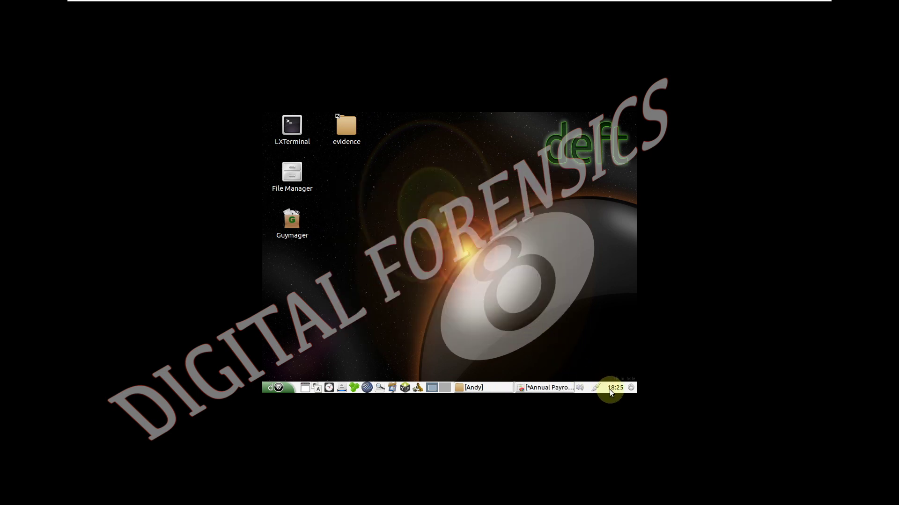
Step: Browse the application categories, view the automatically started applications in Desktop Session Settings, and close that window
{"action": "left_click", "coordinate": [279, 387]}
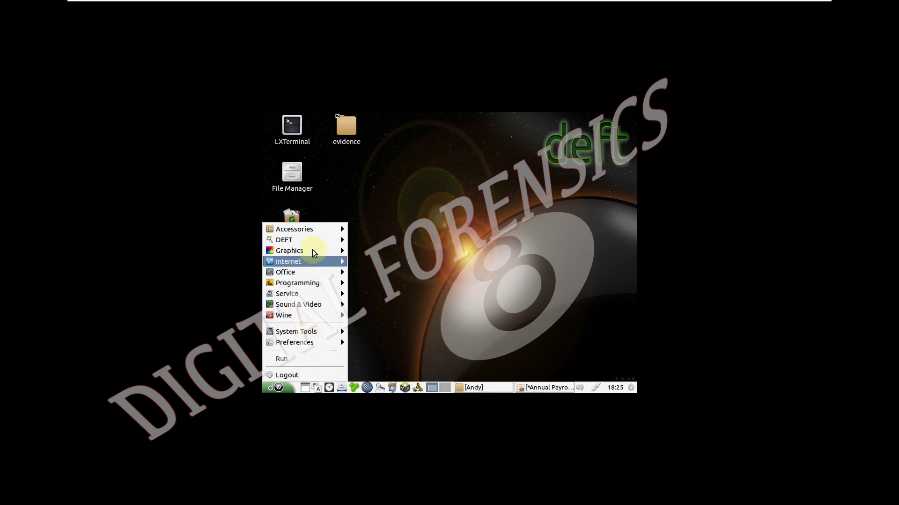
{"action": "mouse_move", "coordinate": [311, 285]}
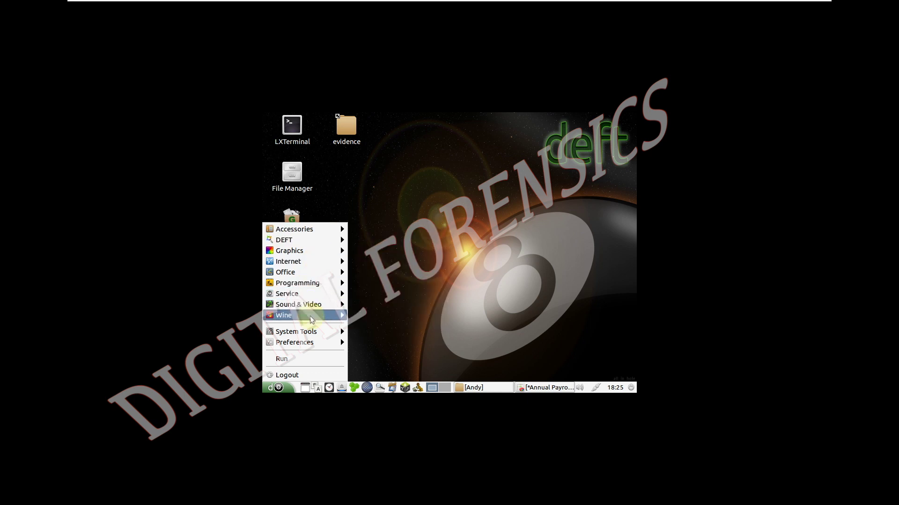
{"action": "mouse_move", "coordinate": [308, 317]}
{"action": "mouse_move", "coordinate": [328, 332]}
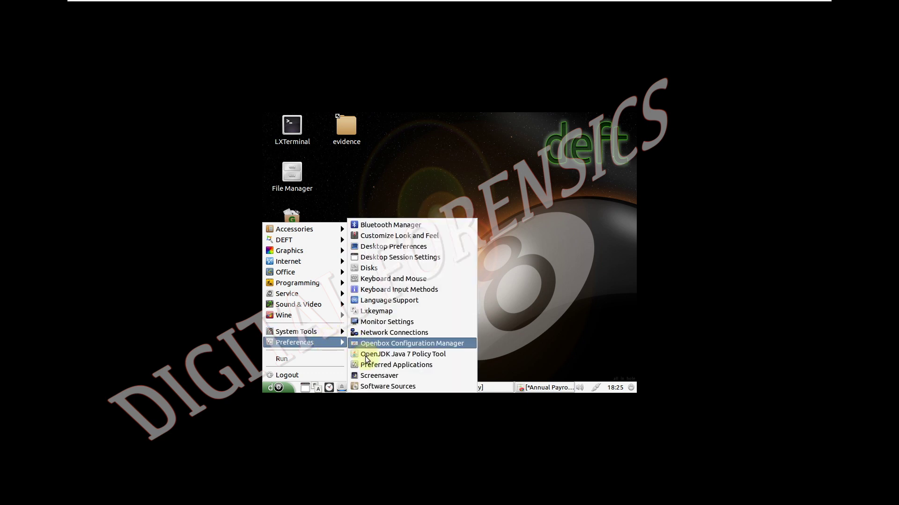
{"action": "left_click", "coordinate": [389, 257]}
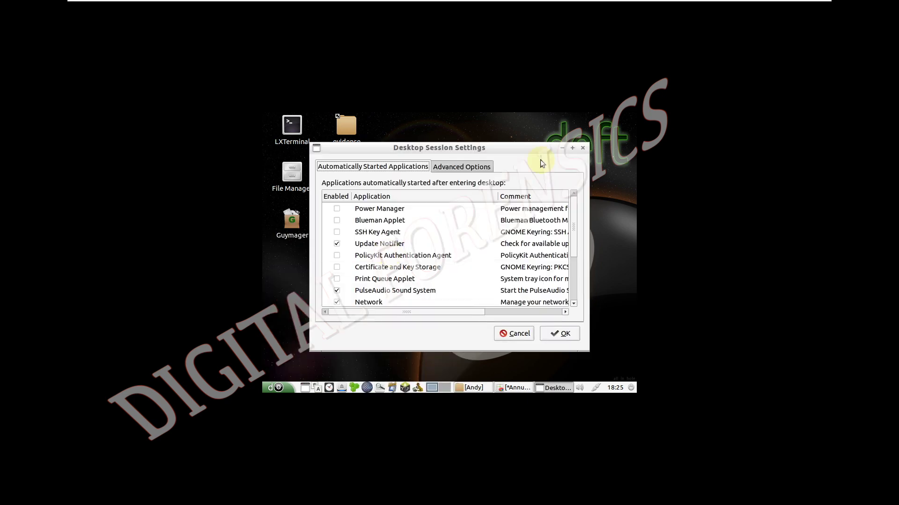
{"action": "left_click", "coordinate": [583, 147]}
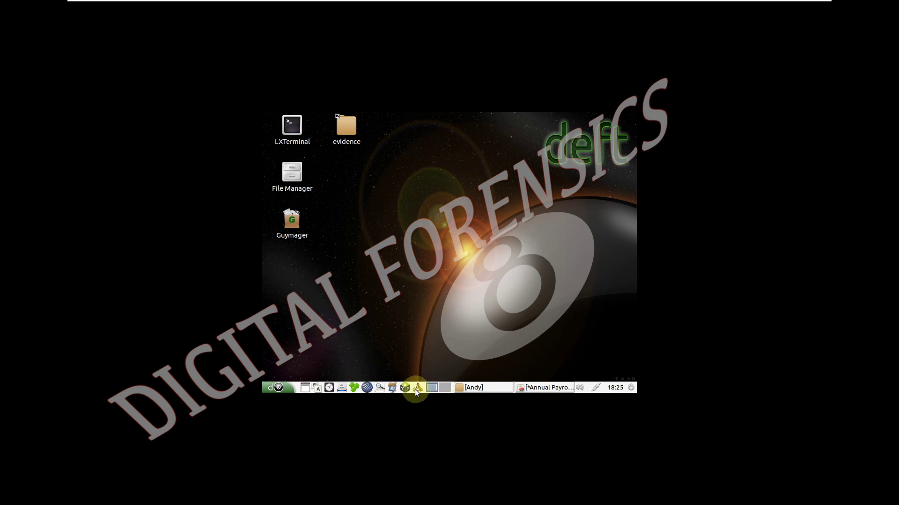
Step: Check the second virtual desktop, and launch the Autopsy forensic browser and Digital Forensics Framework
{"action": "left_click", "coordinate": [439, 388]}
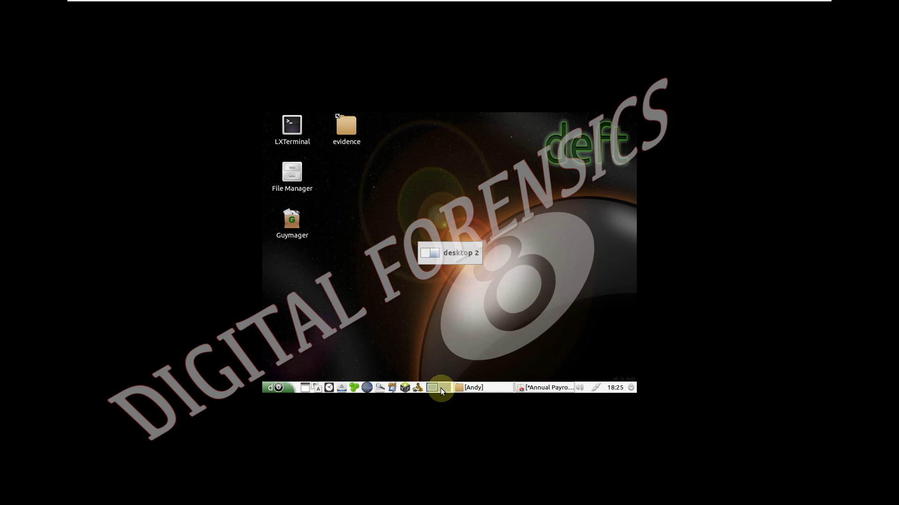
{"action": "left_click", "coordinate": [408, 389]}
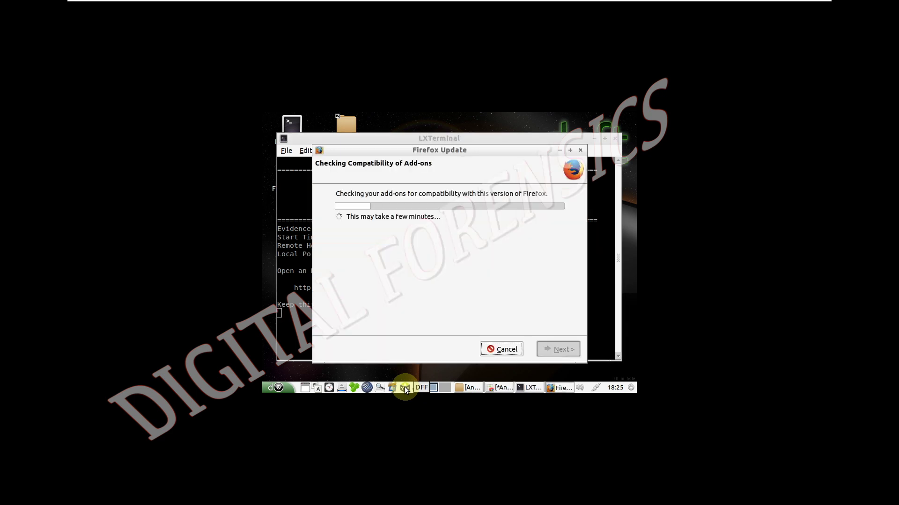
{"action": "left_click", "coordinate": [404, 387]}
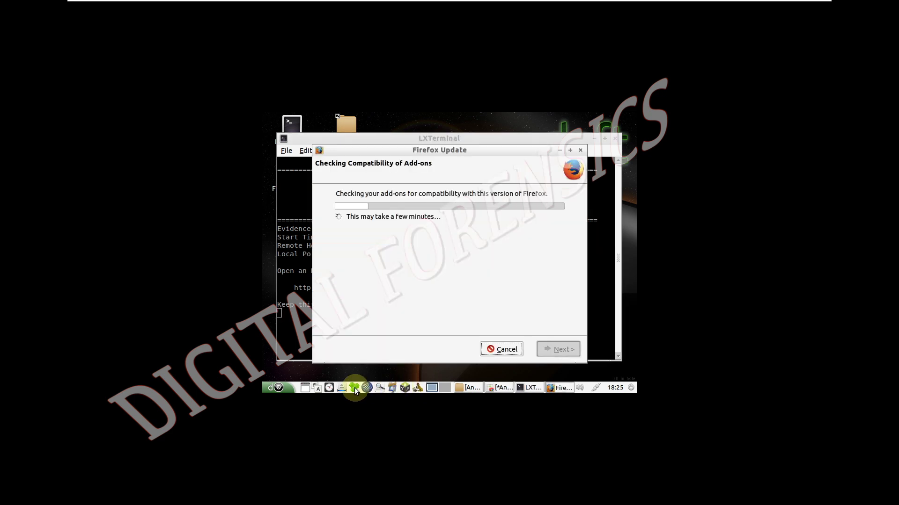
Step: Return to the Annual Payroll 1.xls workbook, dismiss the save error, and close the workbook, discarding its changes
{"action": "key", "text": "alt+Tab"}
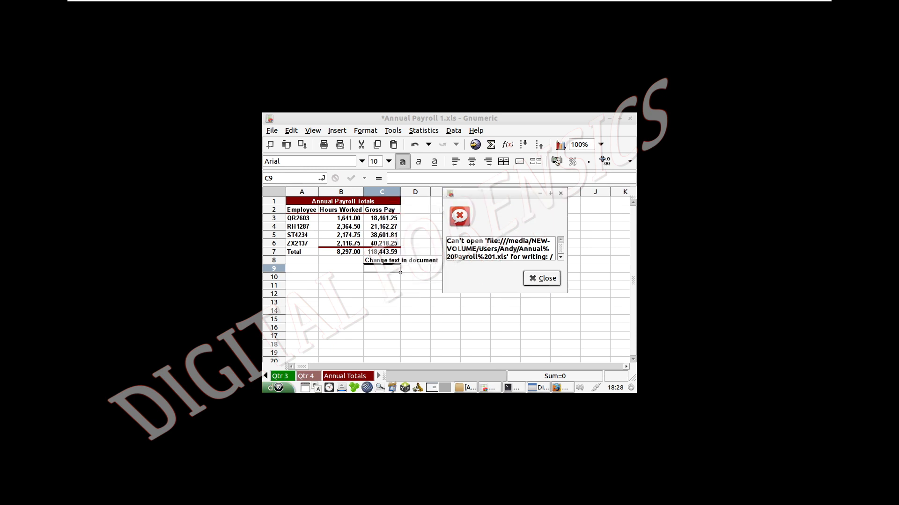
{"action": "left_click", "coordinate": [543, 279]}
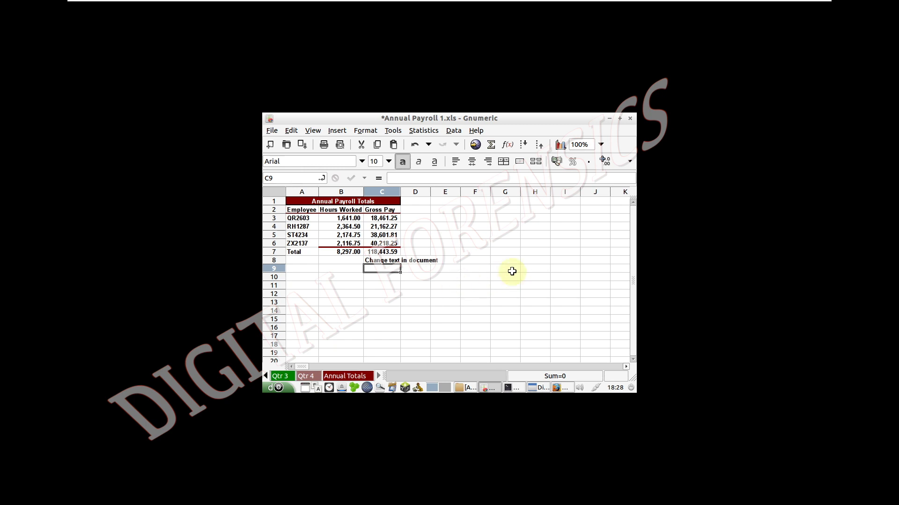
{"action": "left_click", "coordinate": [630, 118]}
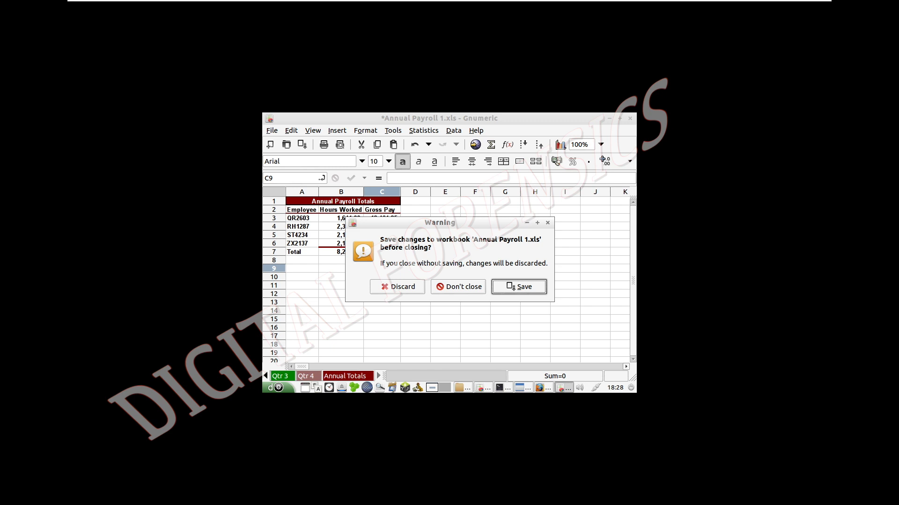
{"action": "left_click", "coordinate": [406, 287]}
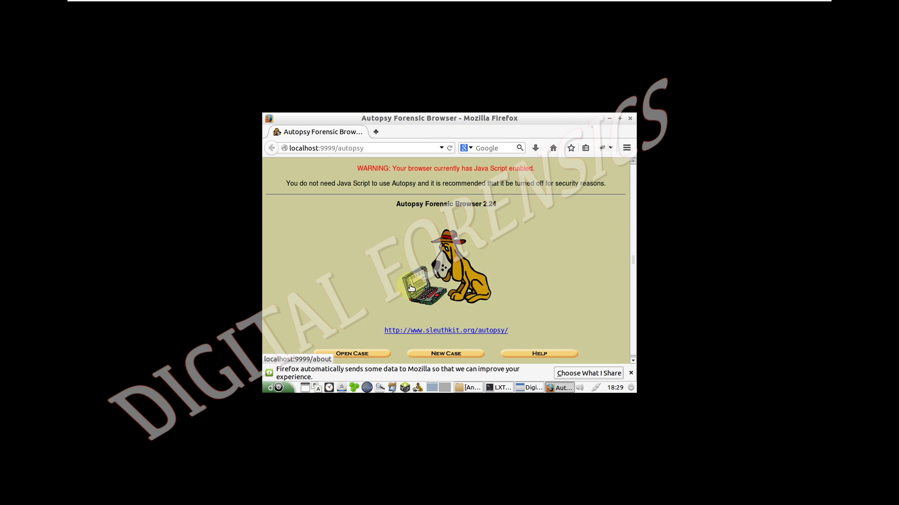
Step: Close the Autopsy browser window, and minimize the LXTerminal and Digital Forensics Framework windows
{"action": "left_click", "coordinate": [630, 118]}
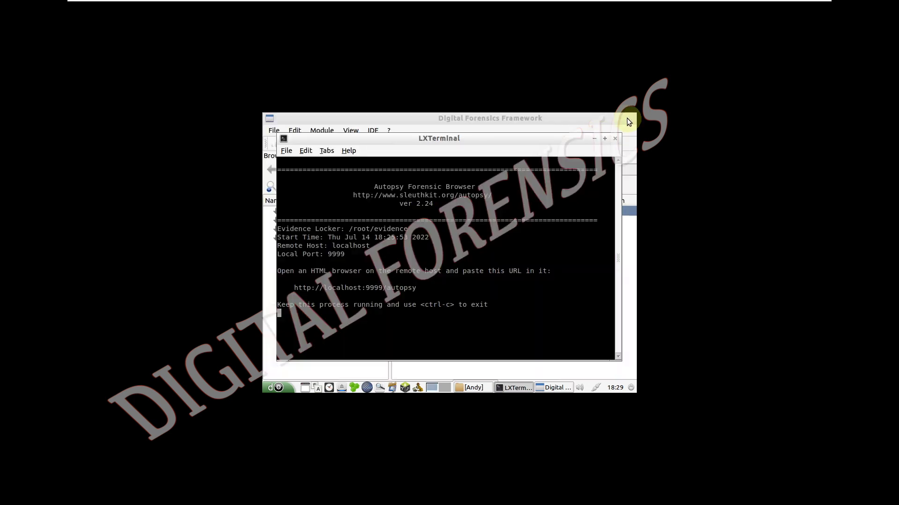
{"action": "left_click", "coordinate": [593, 139]}
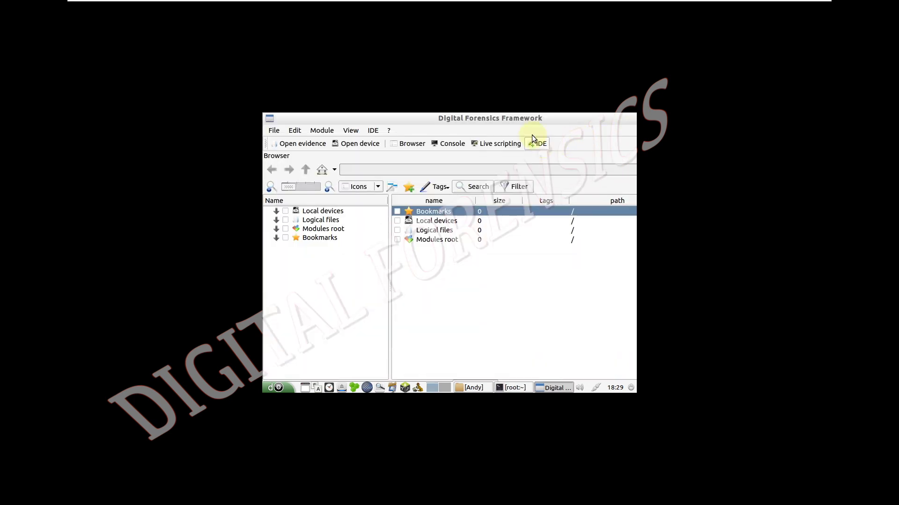
{"action": "left_click_drag", "start_coordinate": [585, 120], "coordinate": [367, 172]}
{"action": "left_click", "coordinate": [477, 173]}
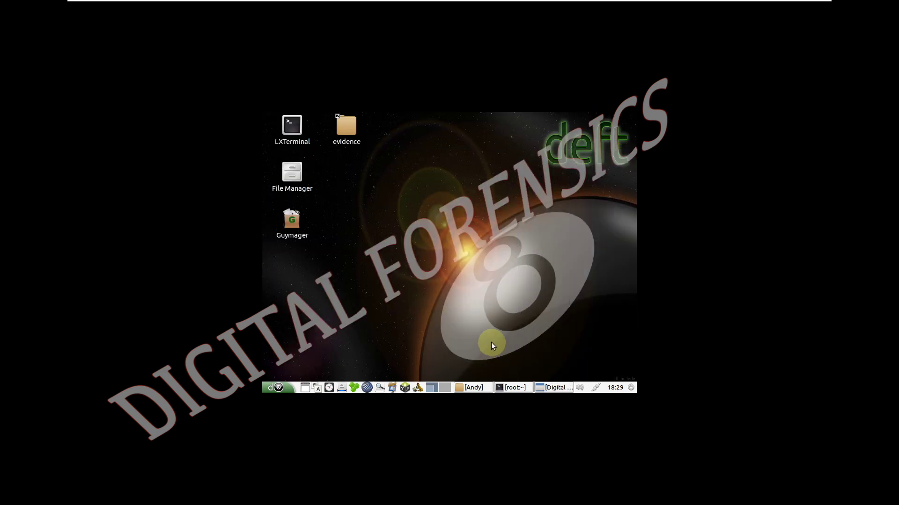
Step: Restore the file manager showing the user folder on NEW-VOLUME, look over its files, and close the window
{"action": "left_click", "coordinate": [476, 386]}
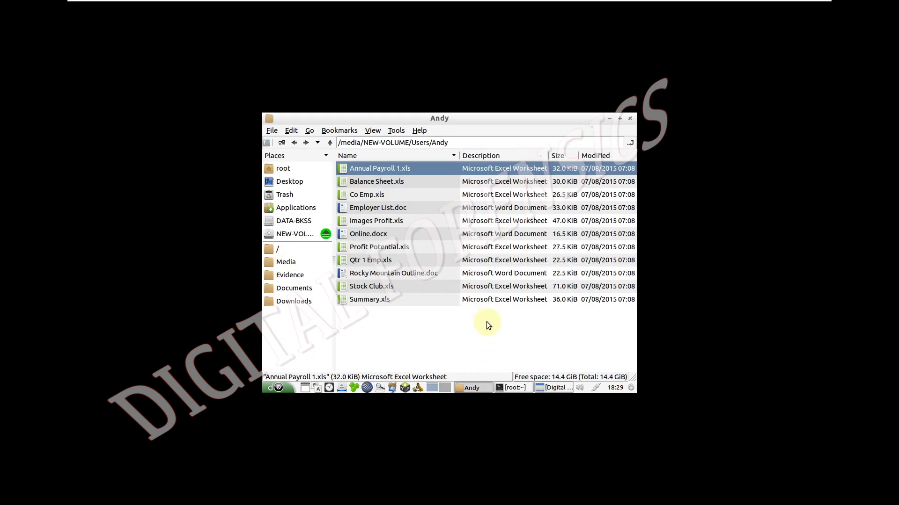
{"action": "type", "text": "d"}
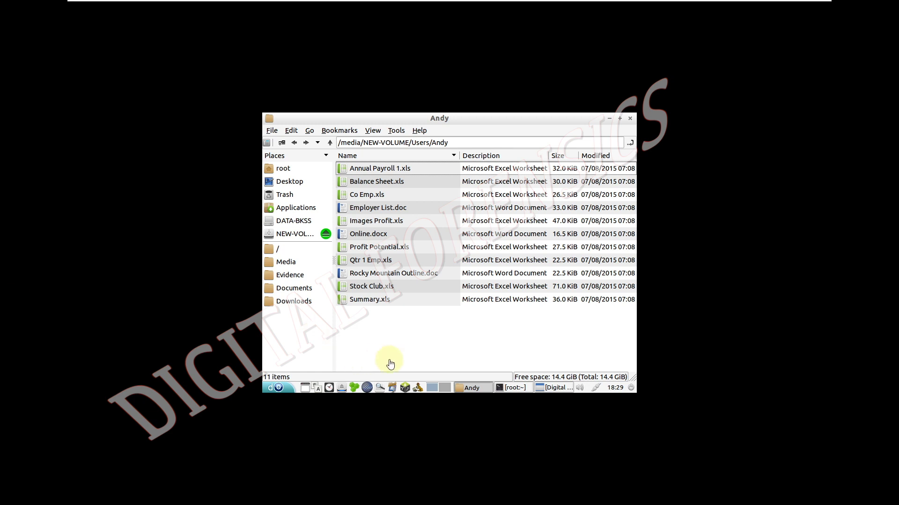
{"action": "type", "text": "d"}
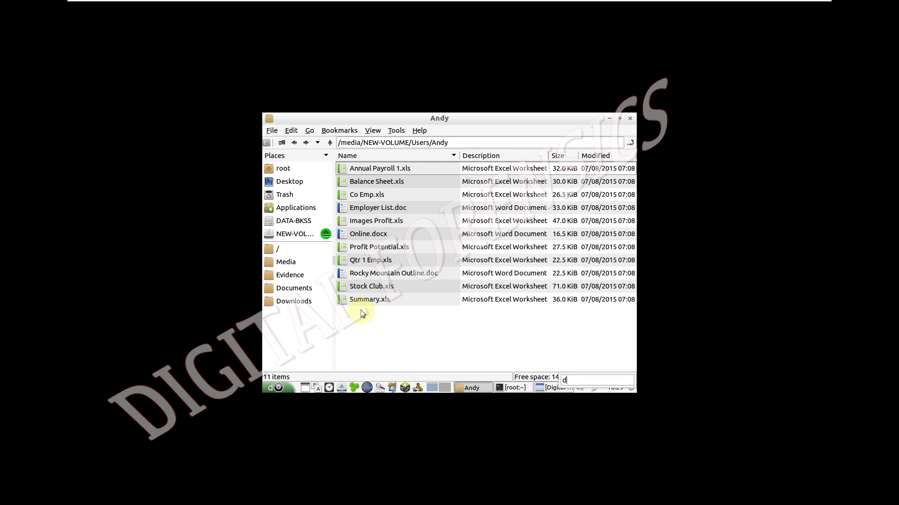
{"action": "left_click", "coordinate": [301, 235]}
{"action": "left_click", "coordinate": [271, 390]}
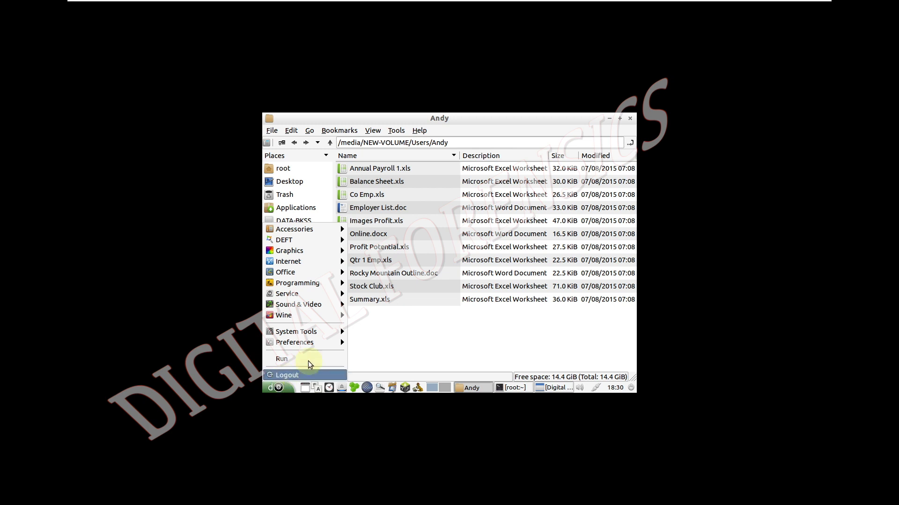
{"action": "left_click", "coordinate": [631, 119]}
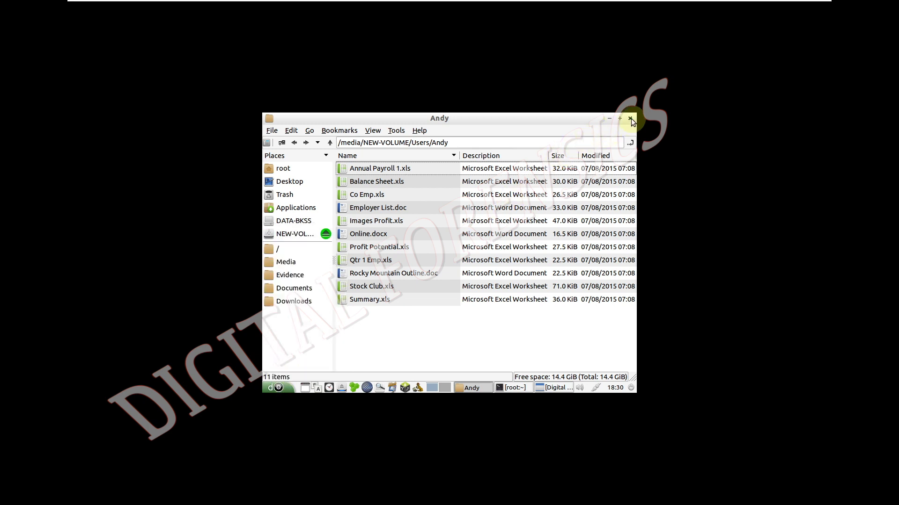
{"action": "left_click", "coordinate": [631, 119]}
{"action": "right_click", "coordinate": [462, 189]}
{"action": "left_click", "coordinate": [350, 241]}
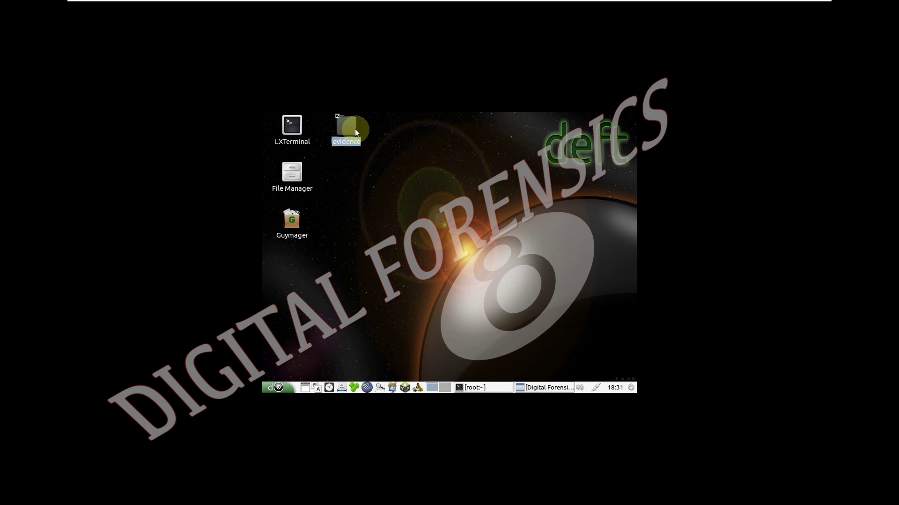
Step: Open the evidence folder from the desktop, mount the DATA-BKSS volume in write mode, and open that volume
{"action": "double_click", "coordinate": [355, 129]}
{"action": "left_click", "coordinate": [326, 235]}
{"action": "right_click", "coordinate": [307, 220]}
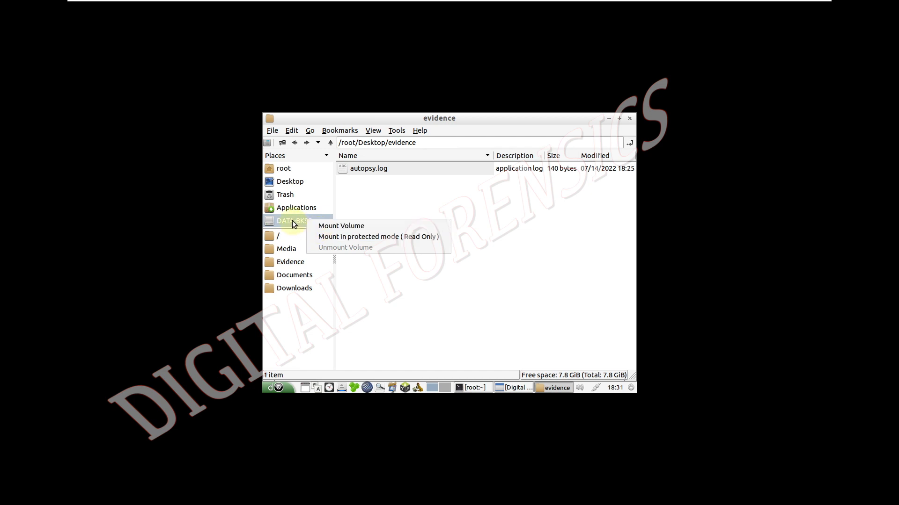
{"action": "left_click", "coordinate": [321, 228]}
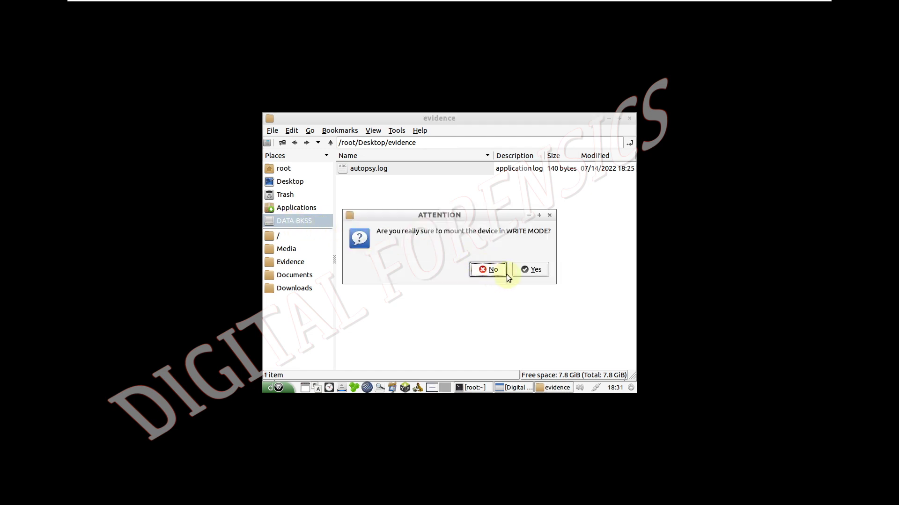
{"action": "left_click", "coordinate": [522, 270]}
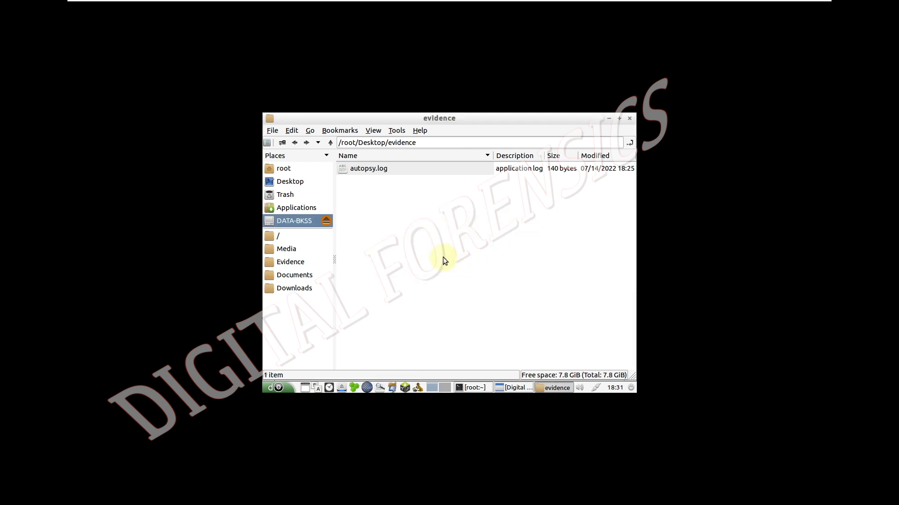
{"action": "left_click", "coordinate": [298, 224]}
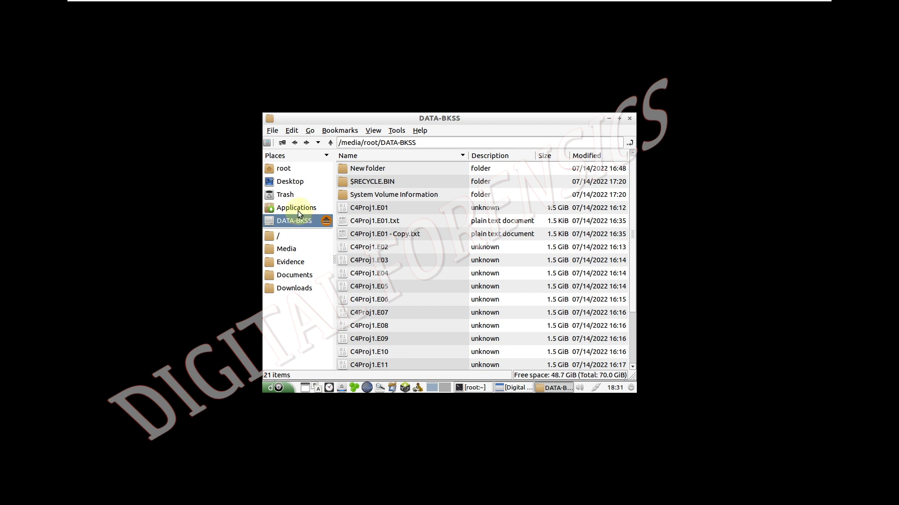
Step: Look through the root file system, the DATA-BKSS volume and the Downloads folder in the file manager
{"action": "left_click", "coordinate": [293, 239]}
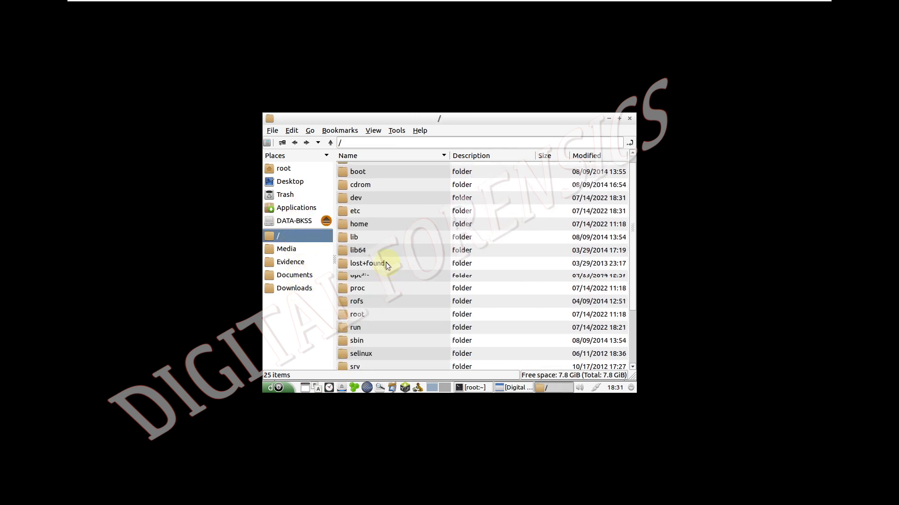
{"action": "left_click", "coordinate": [291, 223]}
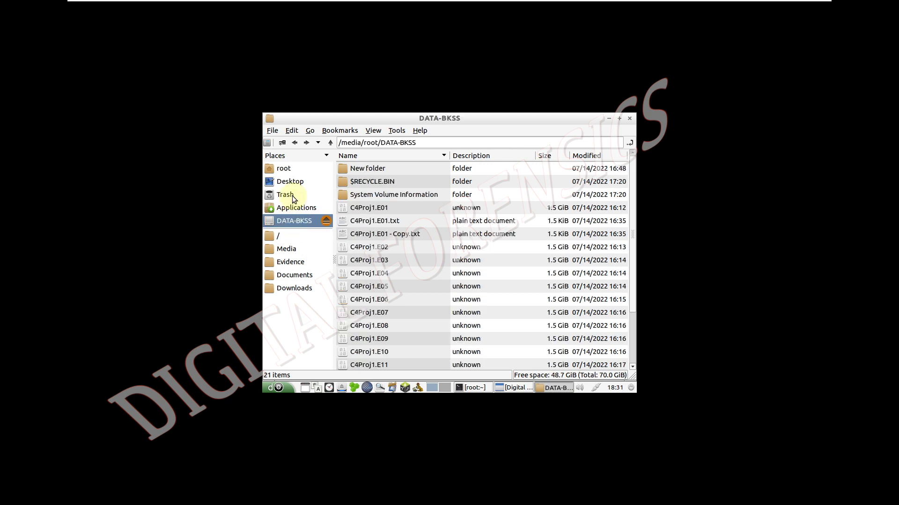
{"action": "left_click", "coordinate": [285, 169]}
{"action": "left_click", "coordinate": [294, 221]}
{"action": "left_click", "coordinate": [291, 208]}
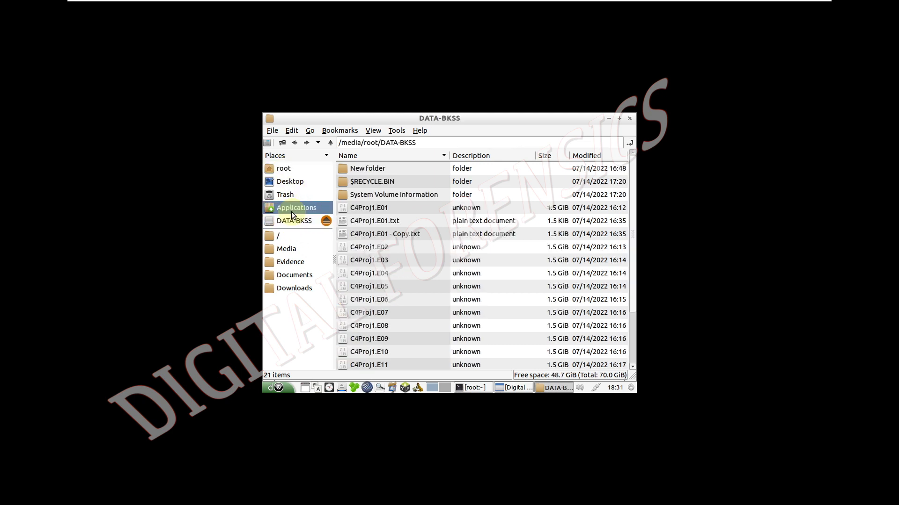
{"action": "left_click", "coordinate": [295, 288]}
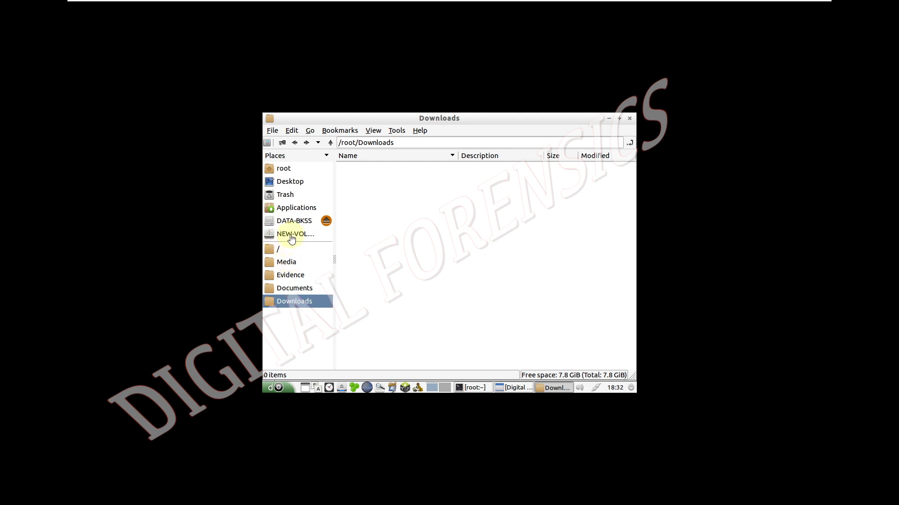
Step: Check the Media, Evidence, Documents and Downloads places, and examine the folders of the root file system
{"action": "left_click", "coordinate": [289, 234]}
{"action": "left_click", "coordinate": [295, 263]}
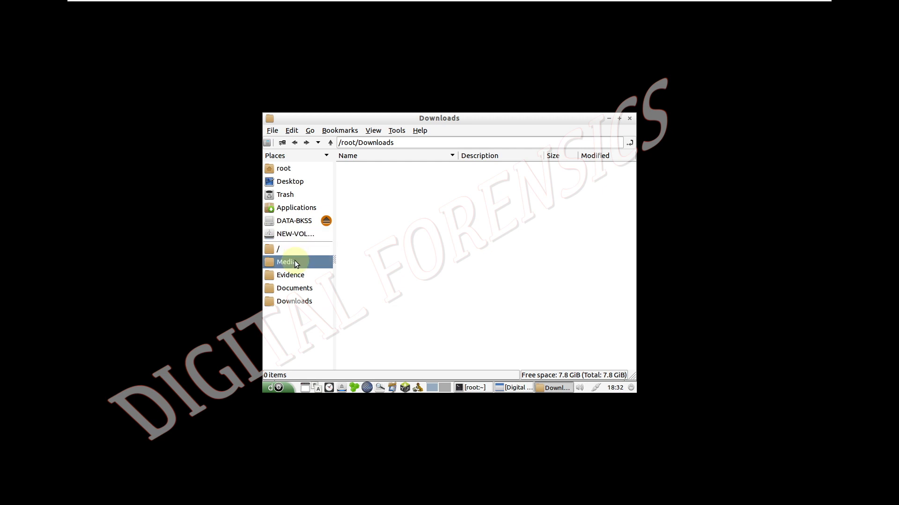
{"action": "left_click", "coordinate": [291, 276]}
{"action": "left_click", "coordinate": [292, 289]}
{"action": "left_click", "coordinate": [293, 302]}
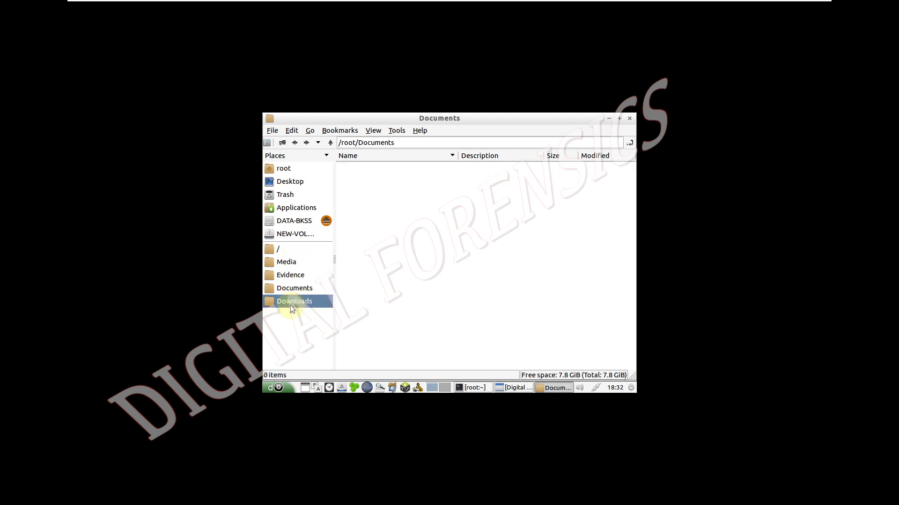
{"action": "left_click", "coordinate": [286, 260]}
{"action": "left_click", "coordinate": [290, 247]}
{"action": "scroll", "coordinate": [404, 263], "scroll_direction": "down", "scroll_amount": 3}
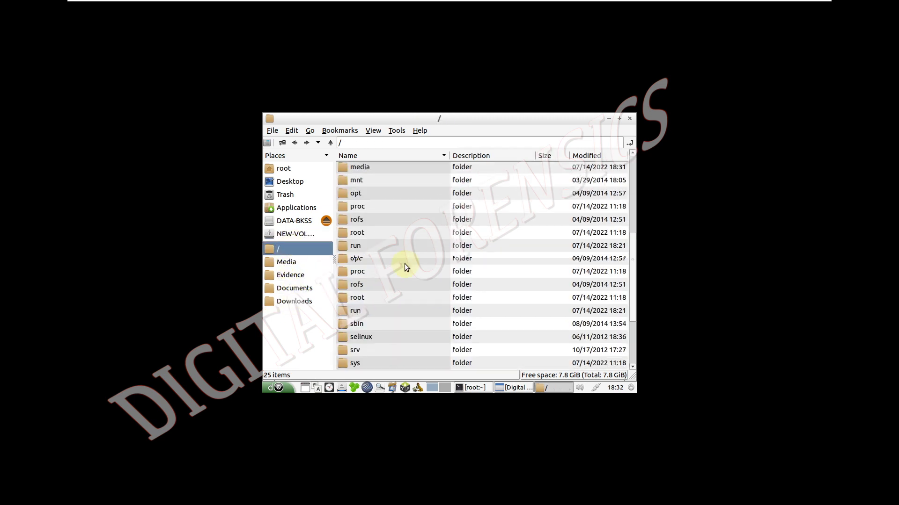
{"action": "scroll", "coordinate": [403, 263], "scroll_direction": "up", "scroll_amount": 3}
Step: Mount the NEW-VOLUME USB volume in protected mode (Read Only)
{"action": "left_click", "coordinate": [305, 235]}
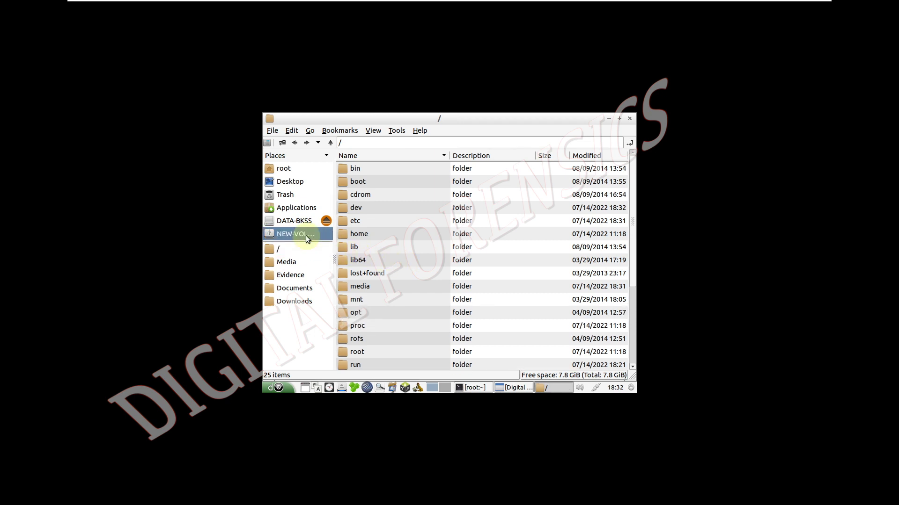
{"action": "right_click", "coordinate": [305, 235]}
{"action": "left_click", "coordinate": [321, 251]}
Step: Delete everything on the DATA-BKSS volume except the $RECYCLE.BIN and System Volume Information folders, and minimize the file manager
{"action": "left_click", "coordinate": [281, 221]}
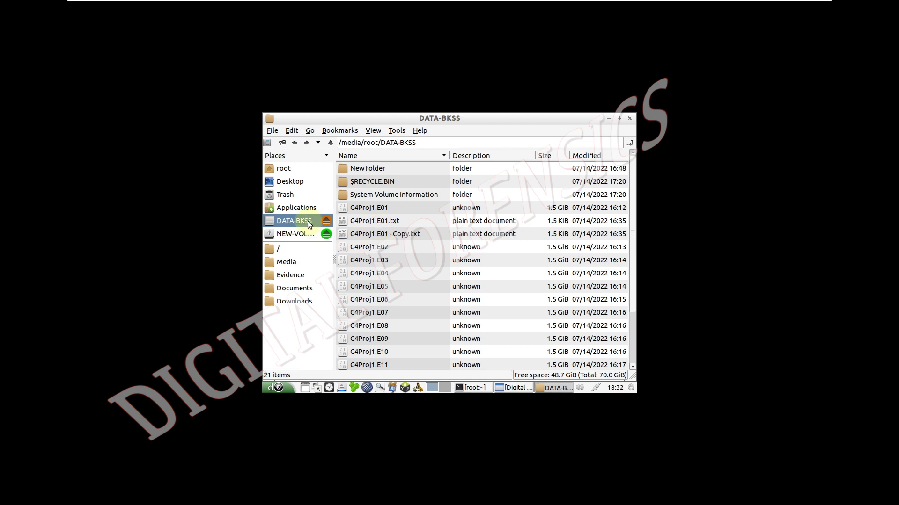
{"action": "right_click", "coordinate": [285, 224]}
{"action": "left_click", "coordinate": [380, 203]}
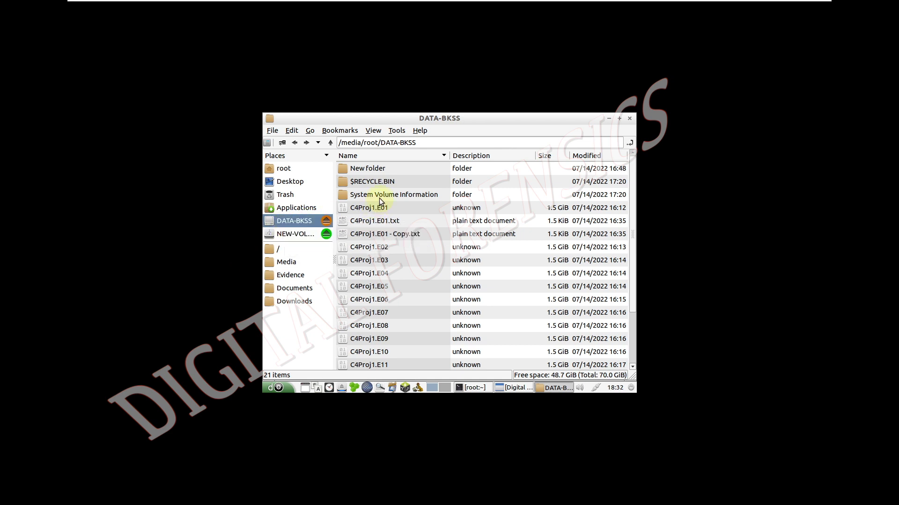
{"action": "left_click", "coordinate": [378, 198]}
{"action": "scroll", "coordinate": [367, 225], "scroll_direction": "down", "scroll_amount": 3}
{"action": "scroll", "coordinate": [360, 229], "scroll_direction": "up", "scroll_amount": 3}
{"action": "key", "text": "ctrl+a"}
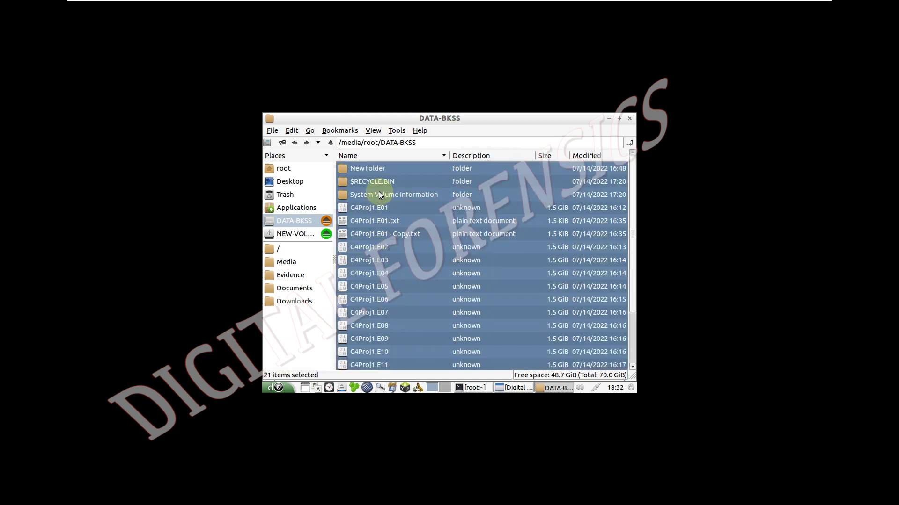
{"action": "left_click", "coordinate": [375, 172], "text": "ctrl"}
{"action": "left_click", "coordinate": [375, 180], "text": "ctrl"}
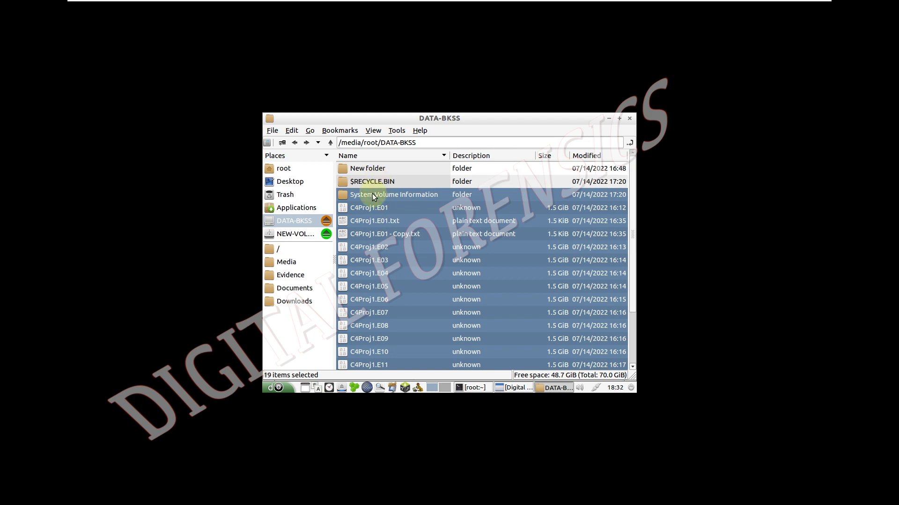
{"action": "left_click", "coordinate": [372, 194], "text": "ctrl"}
{"action": "left_click", "coordinate": [376, 173], "text": "ctrl"}
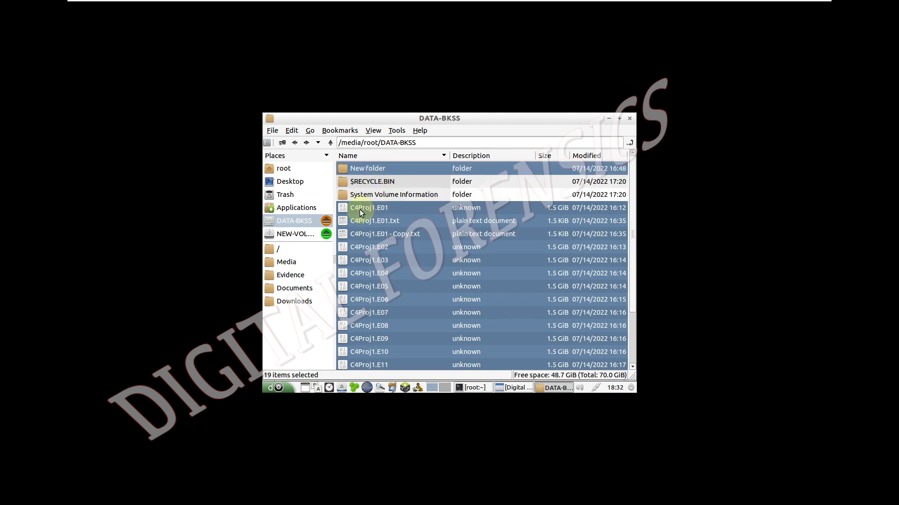
{"action": "key", "text": "Delete"}
{"action": "left_click", "coordinate": [500, 281]}
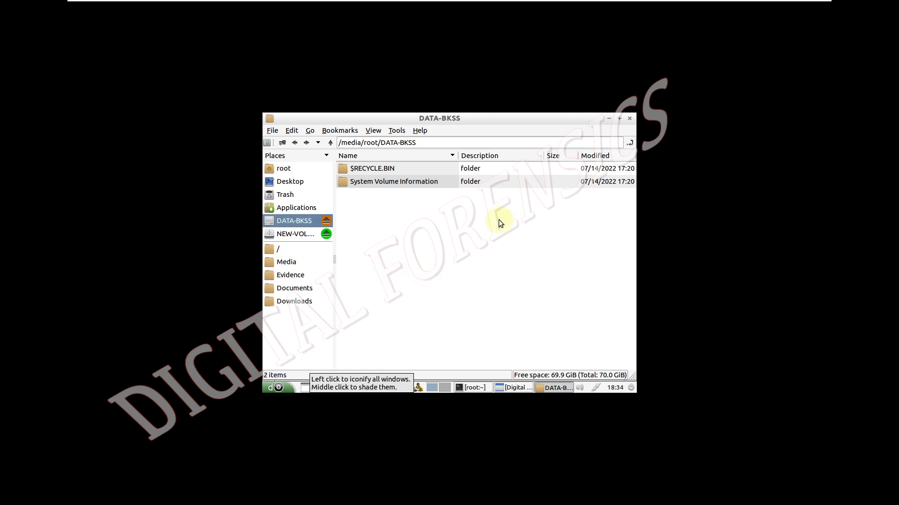
{"action": "left_click", "coordinate": [609, 119]}
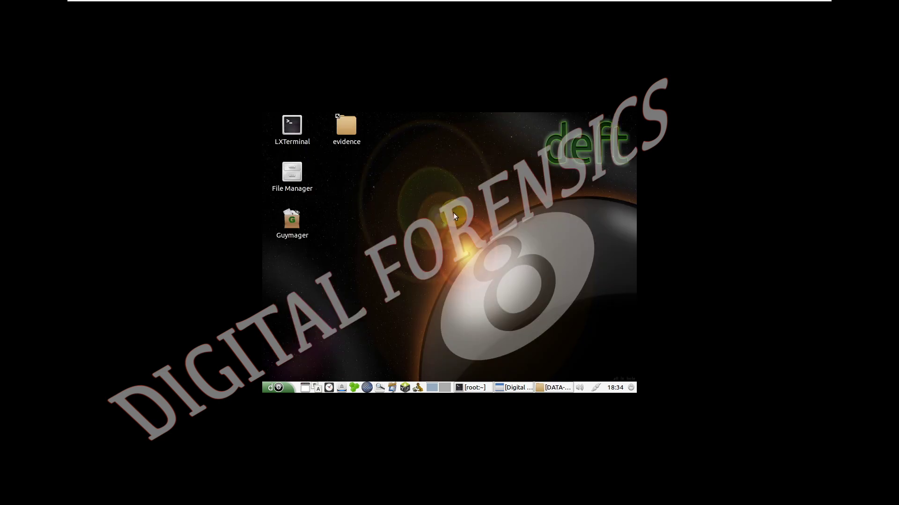
Step: Open Guymager and examine the entries for the /dev/sda virtual hard drive and the /dev/sdb JetFlash USB drive in its device list
{"action": "double_click", "coordinate": [295, 219]}
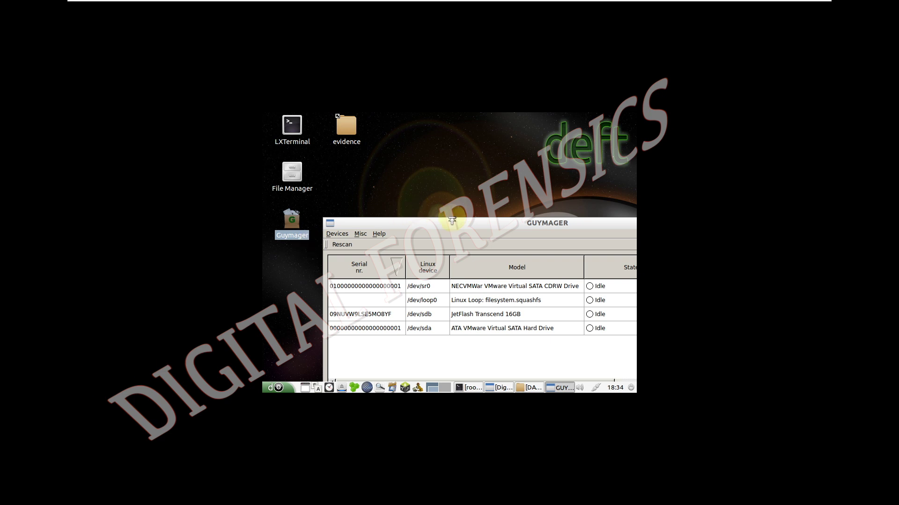
{"action": "left_click_drag", "start_coordinate": [448, 220], "coordinate": [424, 101]}
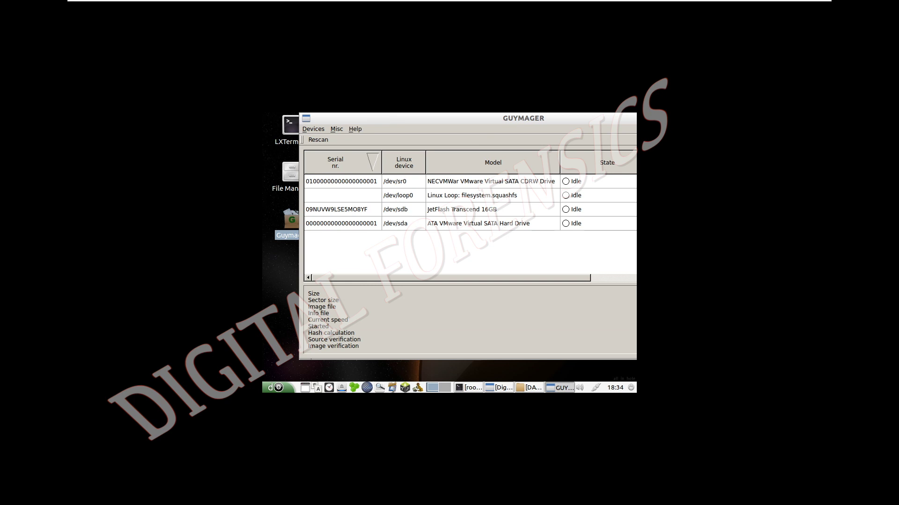
{"action": "left_click", "coordinate": [420, 228]}
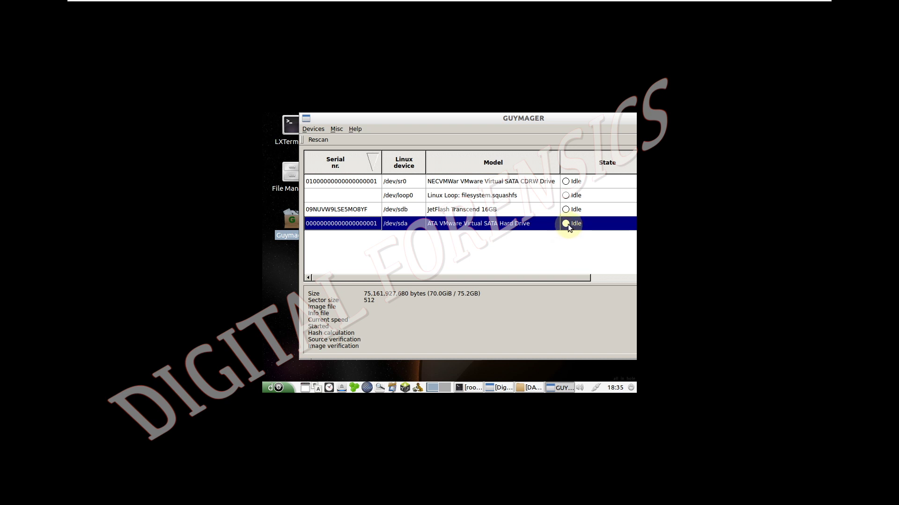
{"action": "right_click", "coordinate": [502, 226]}
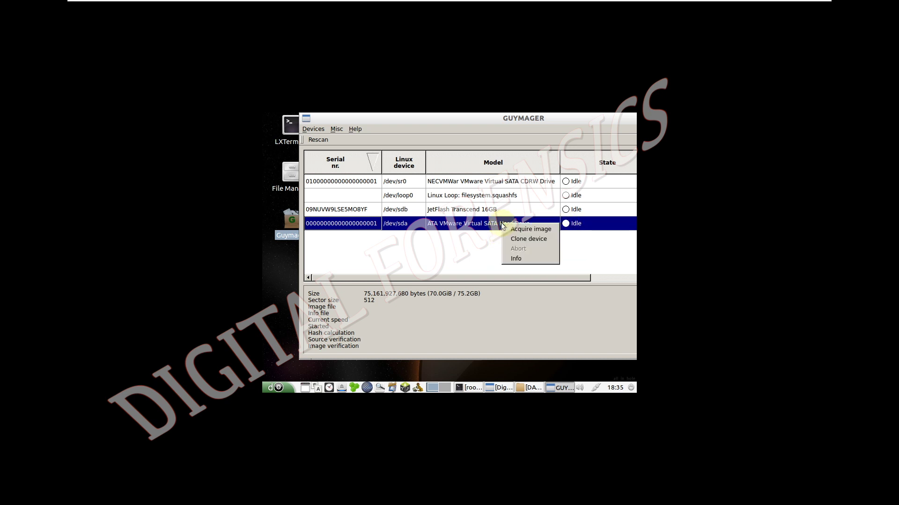
{"action": "left_click", "coordinate": [477, 226]}
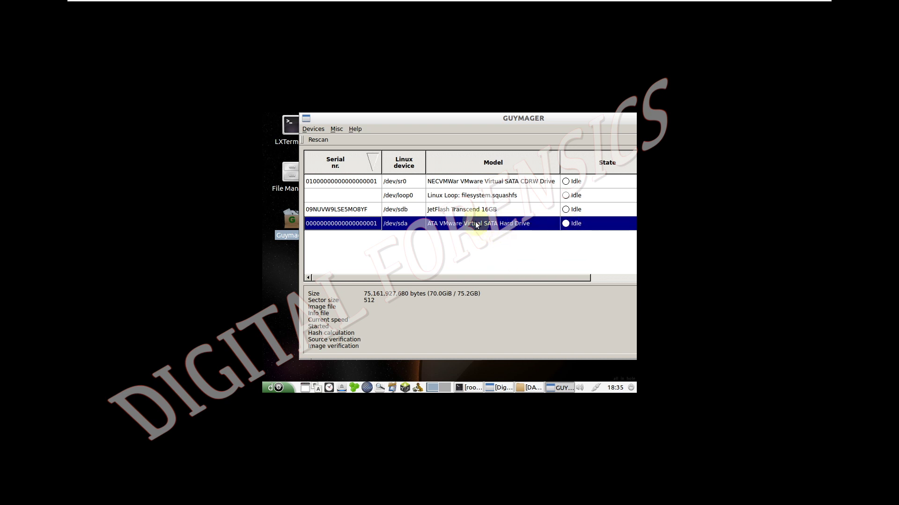
{"action": "left_click", "coordinate": [474, 215]}
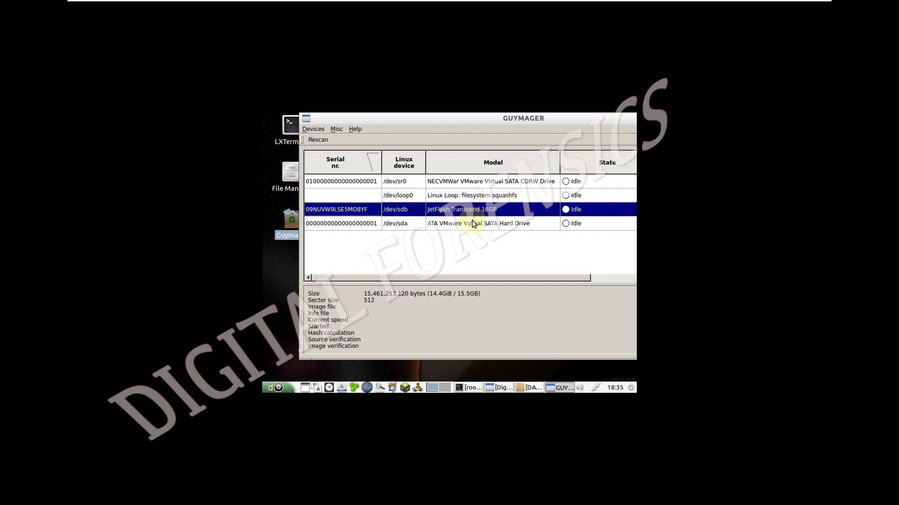
{"action": "left_click", "coordinate": [474, 224]}
{"action": "right_click", "coordinate": [473, 225]}
{"action": "left_click", "coordinate": [478, 230]}
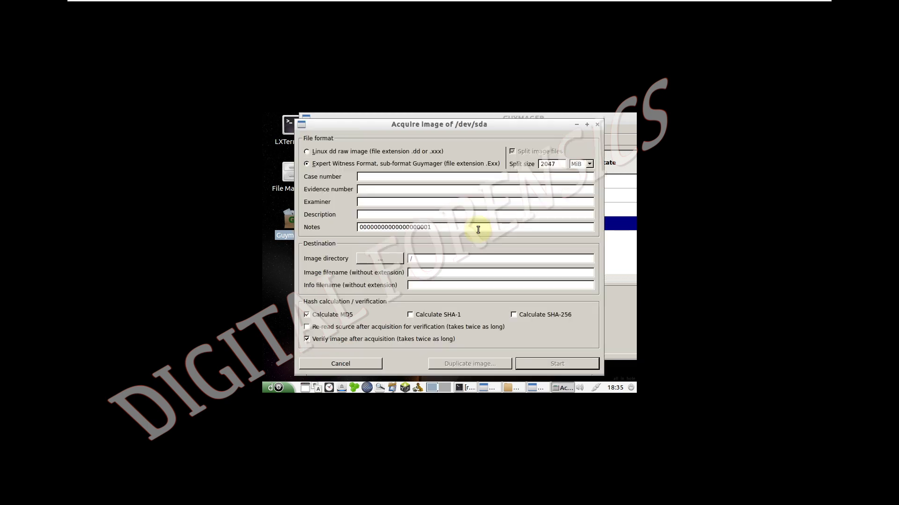
{"action": "left_click", "coordinate": [597, 125]}
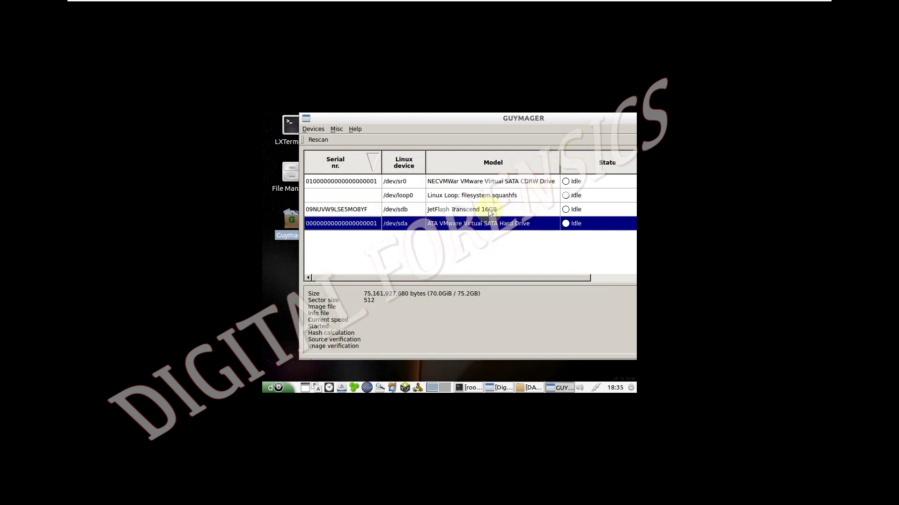
{"action": "left_click", "coordinate": [461, 211]}
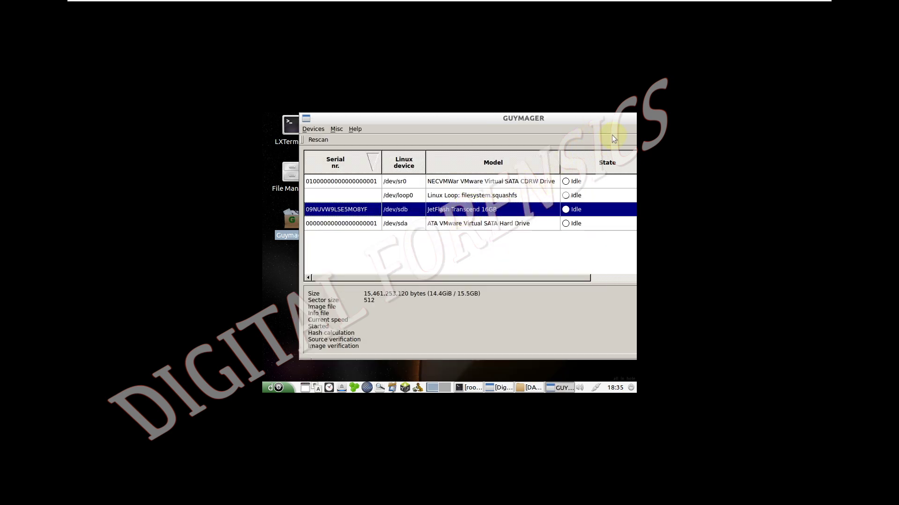
{"action": "left_click_drag", "start_coordinate": [612, 120], "coordinate": [436, 166]}
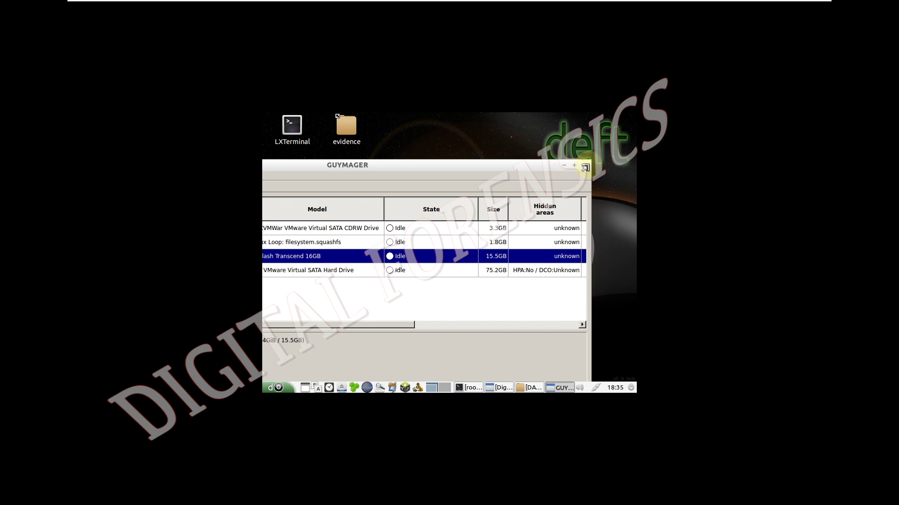
{"action": "left_click", "coordinate": [585, 165]}
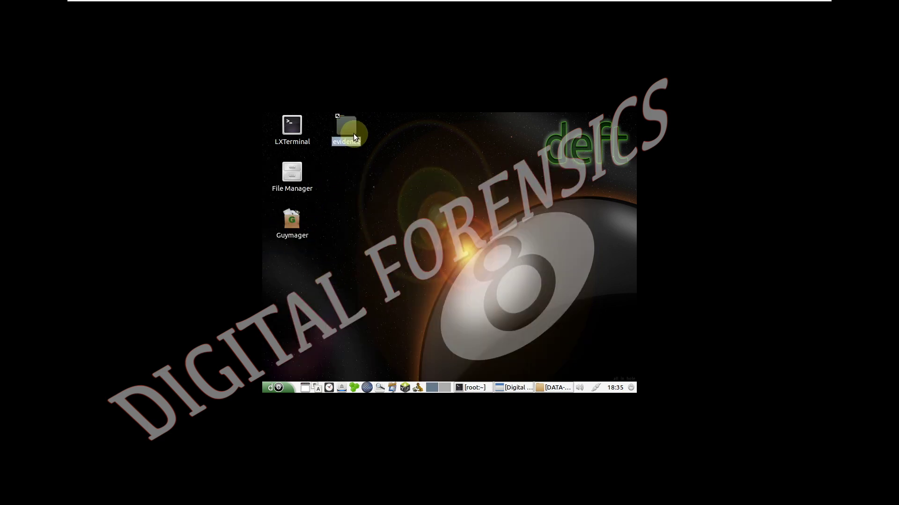
Step: Open the evidence folder in the file manager, unmount the DATA-BKSS volume and eject the NEW-VOLUME USB media
{"action": "double_click", "coordinate": [352, 133]}
{"action": "right_click", "coordinate": [312, 238]}
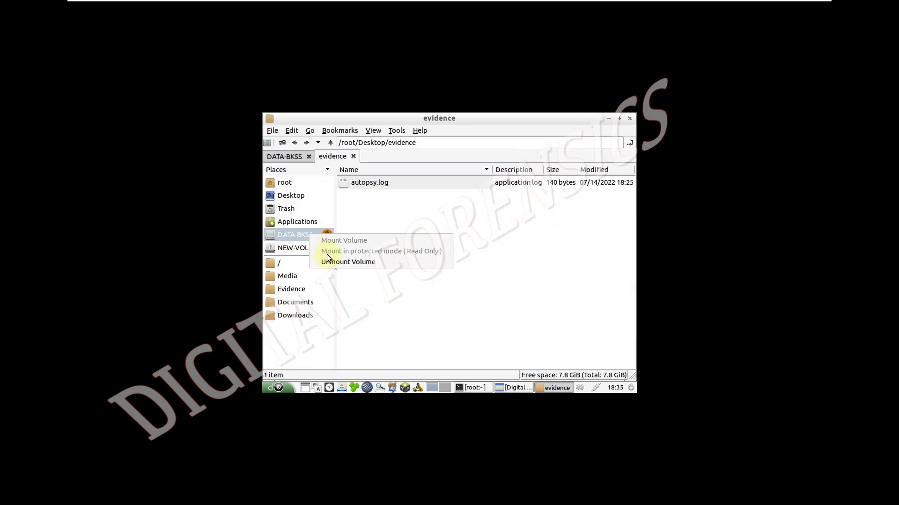
{"action": "left_click", "coordinate": [328, 257]}
{"action": "right_click", "coordinate": [309, 237]}
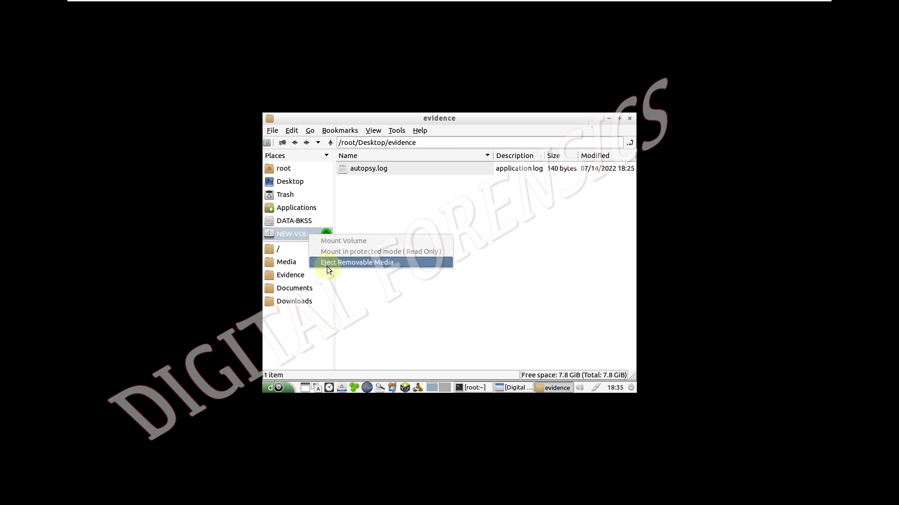
{"action": "left_click", "coordinate": [327, 263]}
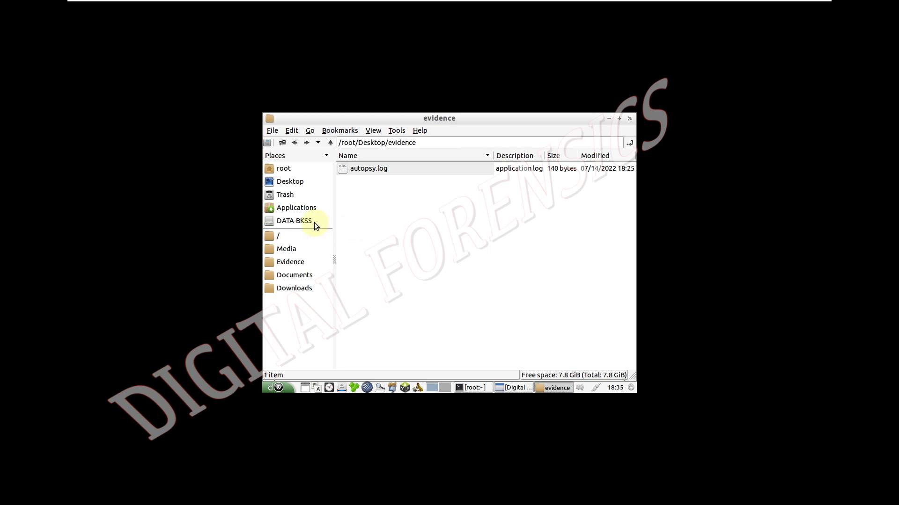
Step: Mount the NEW-VOLUME USB volume in protected mode (Read Only) and DATA-BKSS in write mode, and minimize the file manager
{"action": "right_click", "coordinate": [294, 233]}
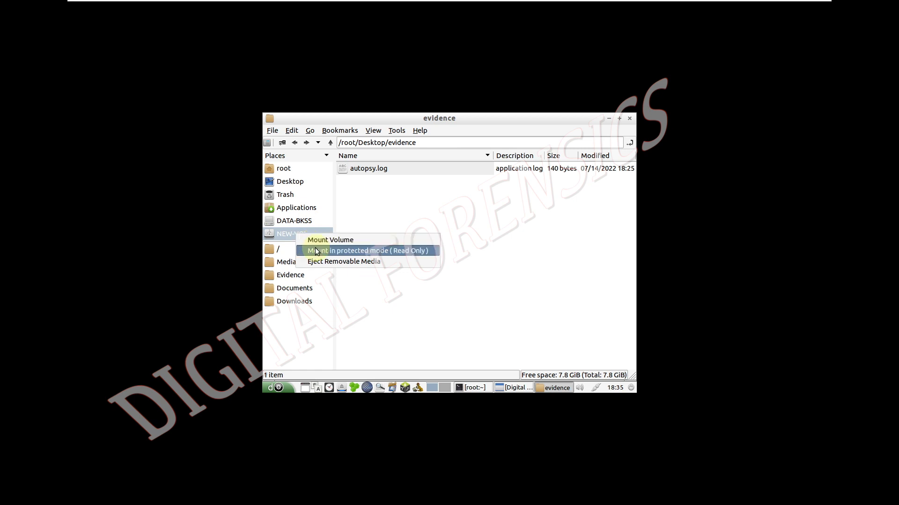
{"action": "left_click", "coordinate": [347, 253]}
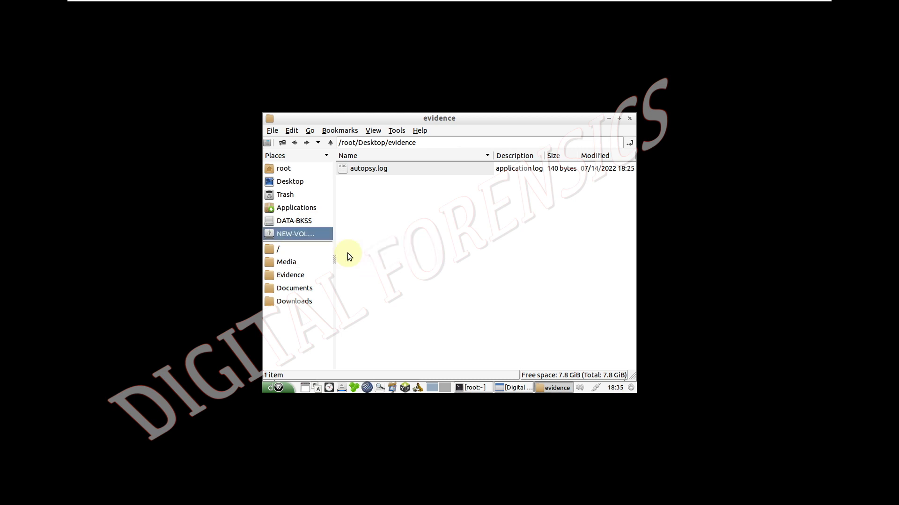
{"action": "right_click", "coordinate": [304, 220]}
{"action": "left_click", "coordinate": [319, 226]}
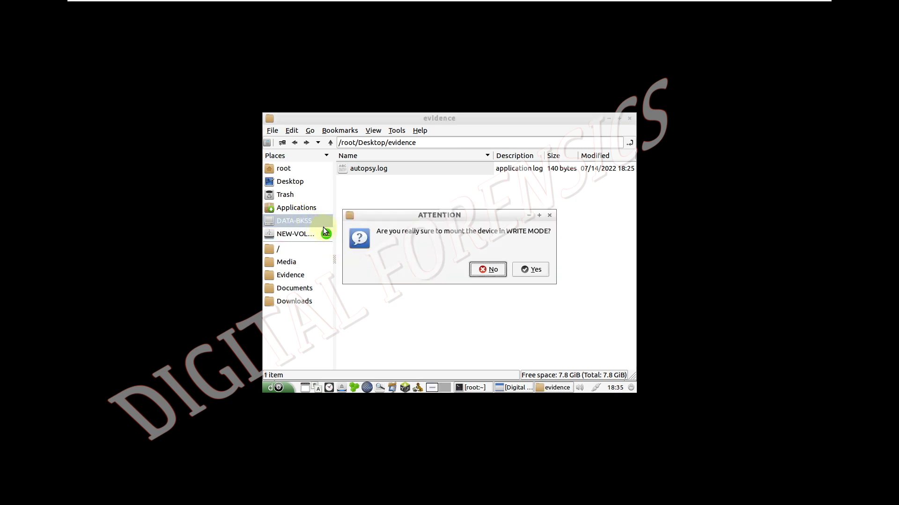
{"action": "left_click", "coordinate": [527, 269]}
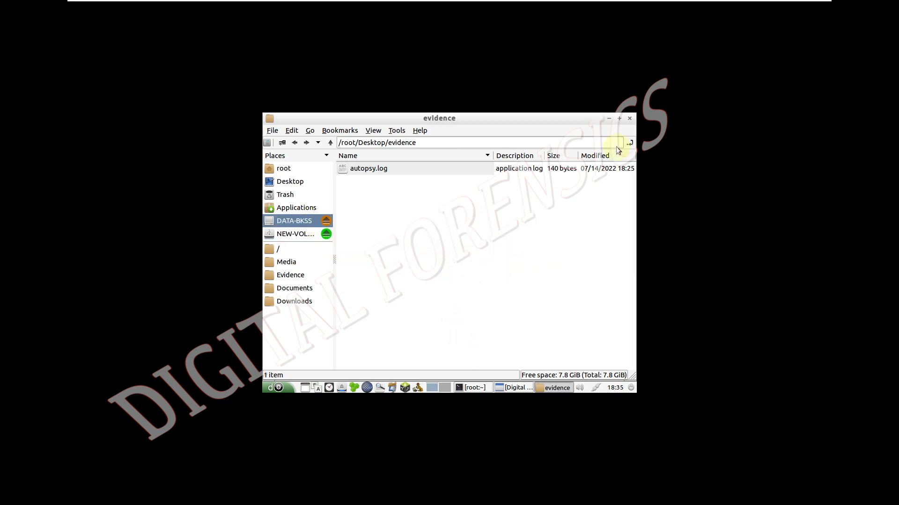
{"action": "left_click", "coordinate": [610, 118]}
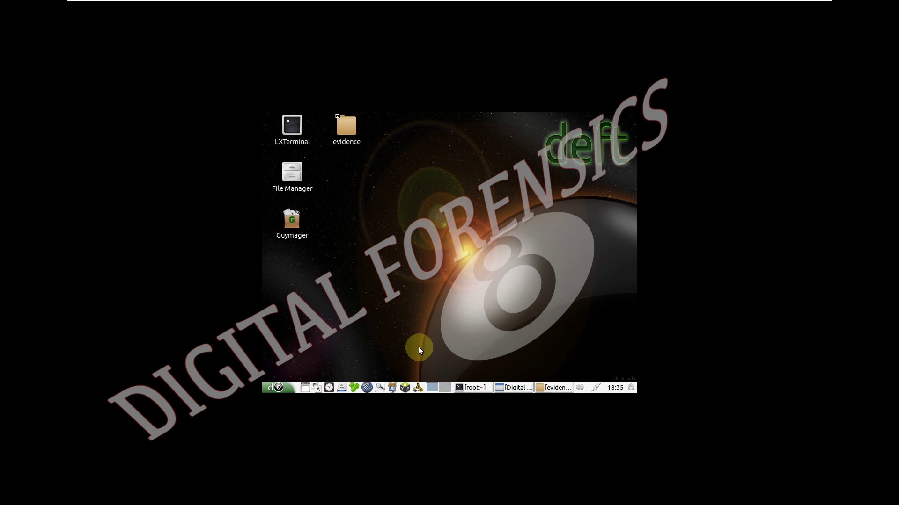
Step: Minimize the Digital Forensics Framework window, reopen Guymager, enlarge its window and select the /dev/sda virtual hard drive
{"action": "key", "text": "alt+Tab"}
{"action": "key", "text": "alt+Tab"}
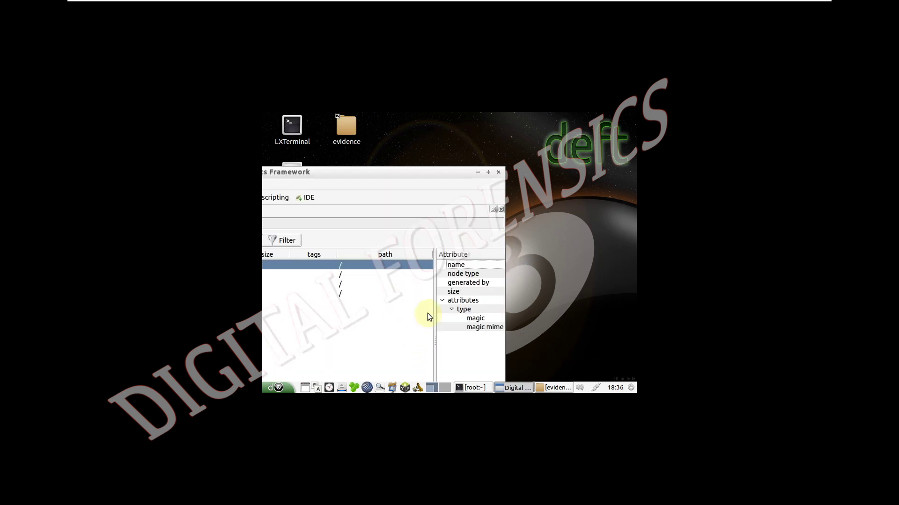
{"action": "left_click", "coordinate": [475, 172]}
{"action": "double_click", "coordinate": [292, 219]}
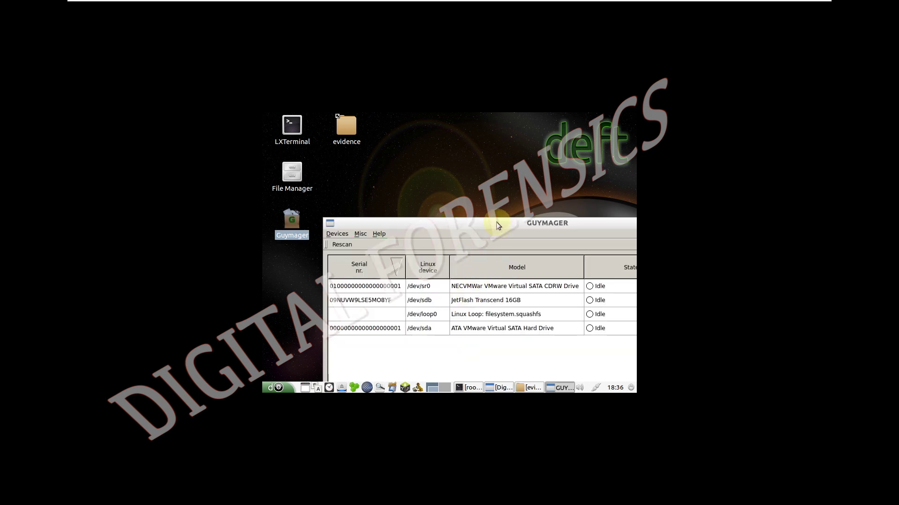
{"action": "left_click_drag", "start_coordinate": [499, 225], "coordinate": [359, 114]}
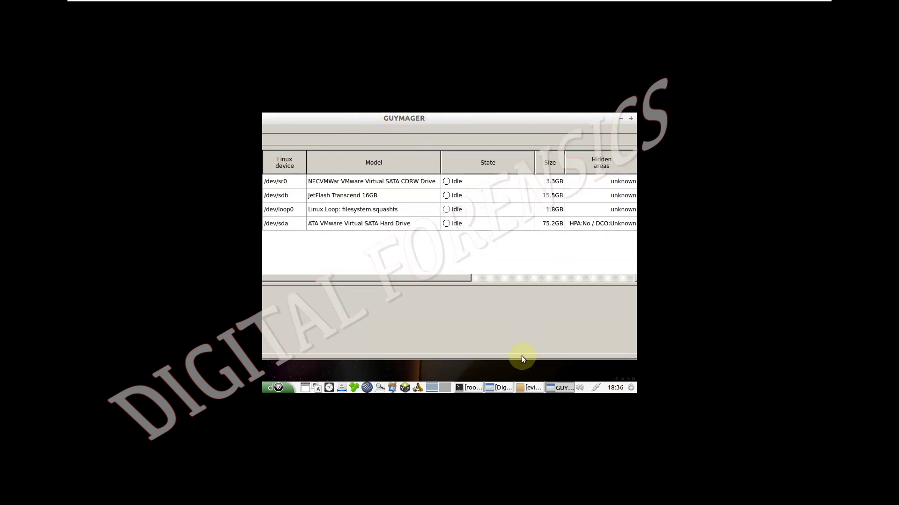
{"action": "left_click_drag", "start_coordinate": [521, 360], "coordinate": [519, 381]}
{"action": "left_click_drag", "start_coordinate": [456, 310], "coordinate": [408, 309]}
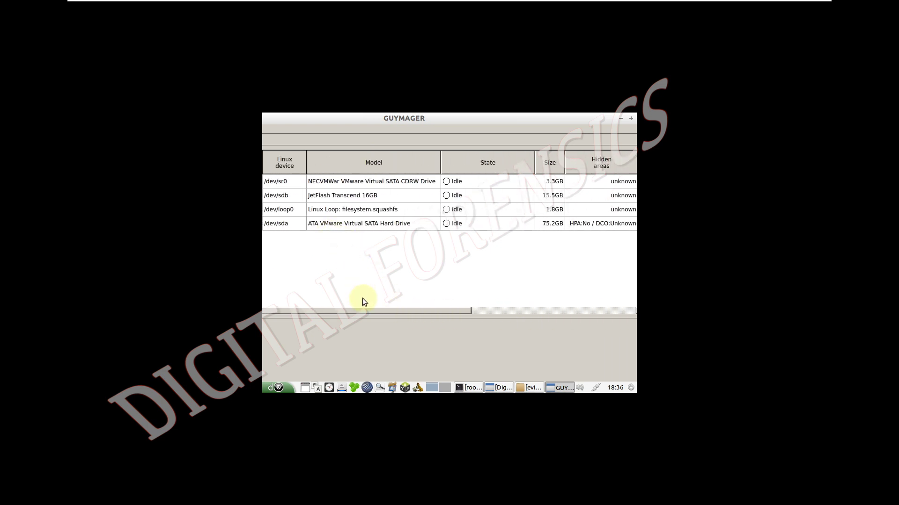
{"action": "left_click_drag", "start_coordinate": [346, 312], "coordinate": [314, 309]}
{"action": "left_click", "coordinate": [291, 224]}
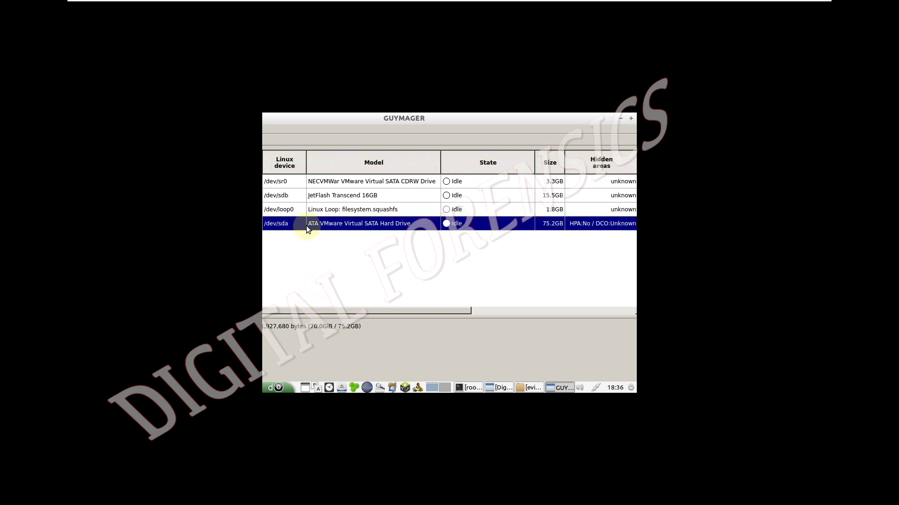
Step: Start an image acquisition of the /dev/sdb JetFlash Transcend 16GB drive with Linux dd raw image as the file format
{"action": "left_click", "coordinate": [308, 200]}
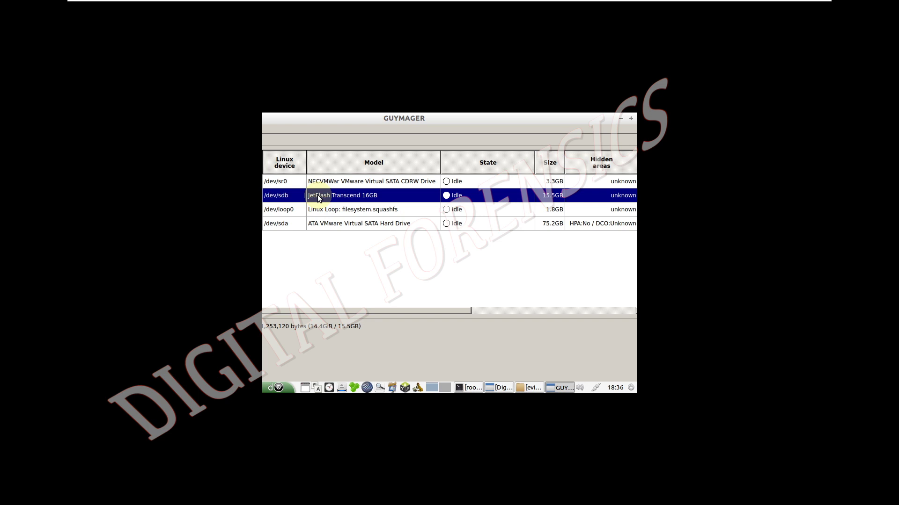
{"action": "right_click", "coordinate": [355, 196]}
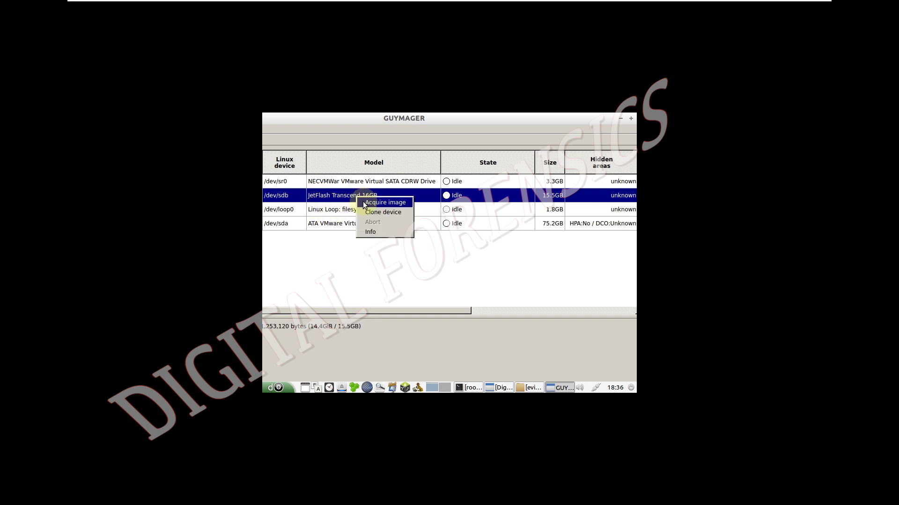
{"action": "left_click", "coordinate": [363, 201]}
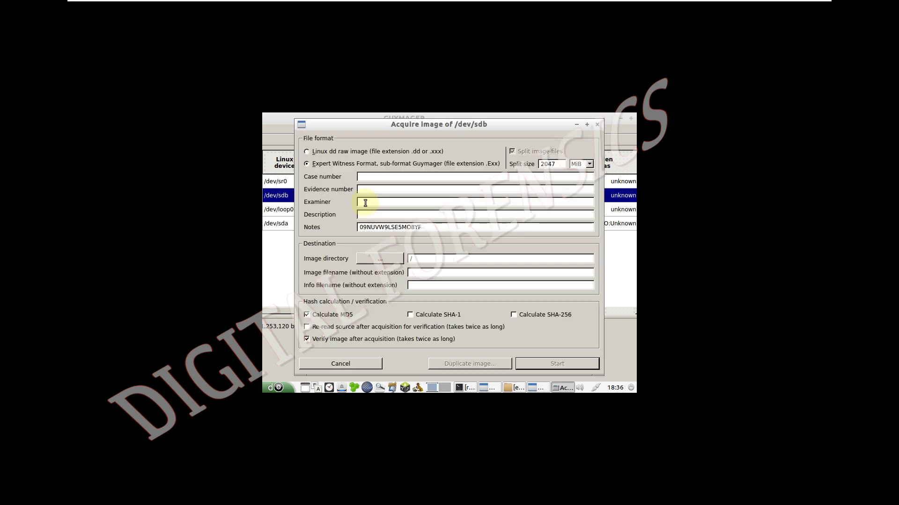
{"action": "left_click", "coordinate": [364, 153]}
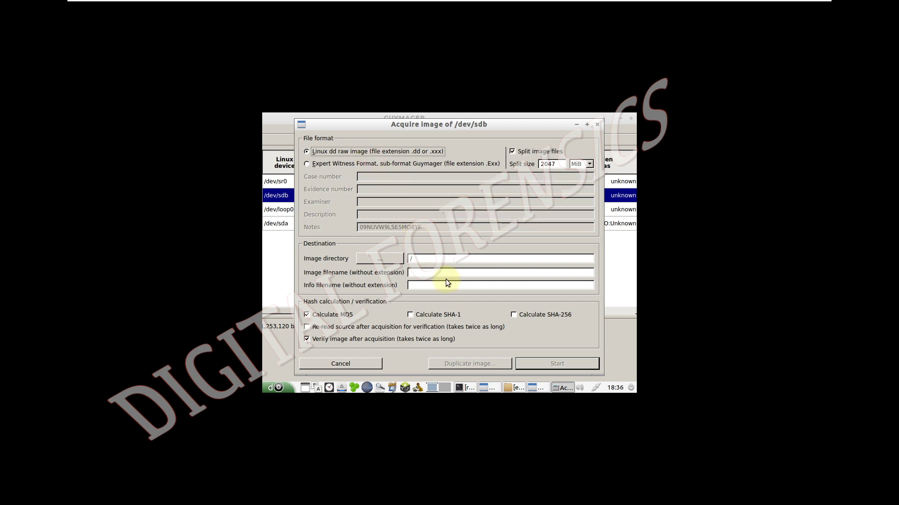
{"action": "left_click", "coordinate": [391, 259]}
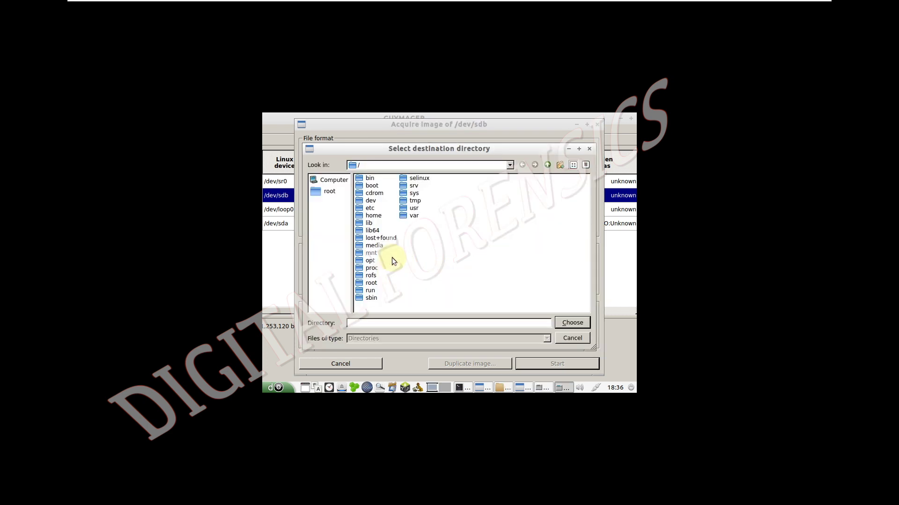
{"action": "left_click", "coordinate": [571, 339]}
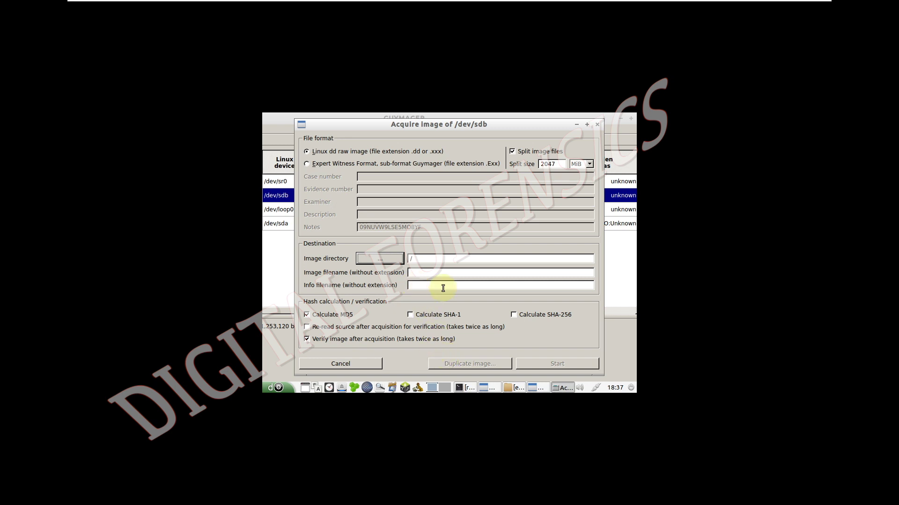
{"action": "left_click", "coordinate": [438, 271]}
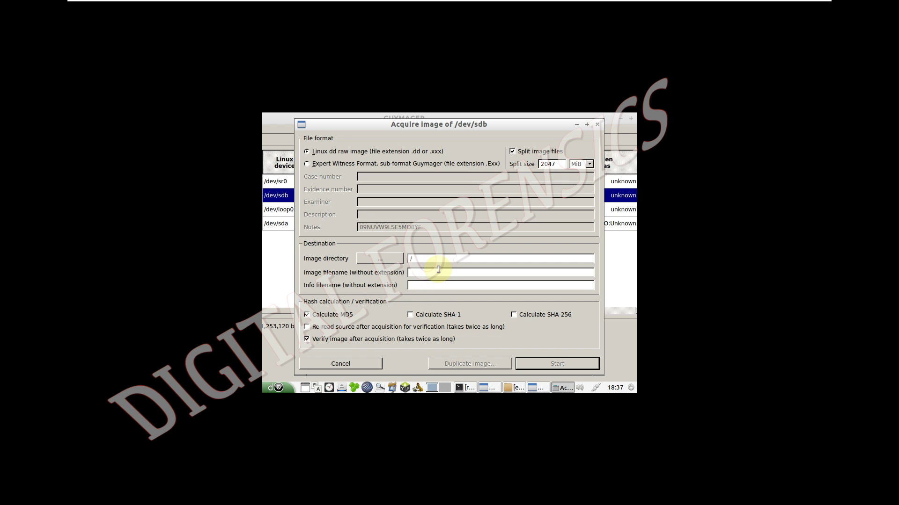
Step: Browse the computer's root and /usr directories in the destination chooser for a suitable image directory
{"action": "left_click", "coordinate": [397, 260]}
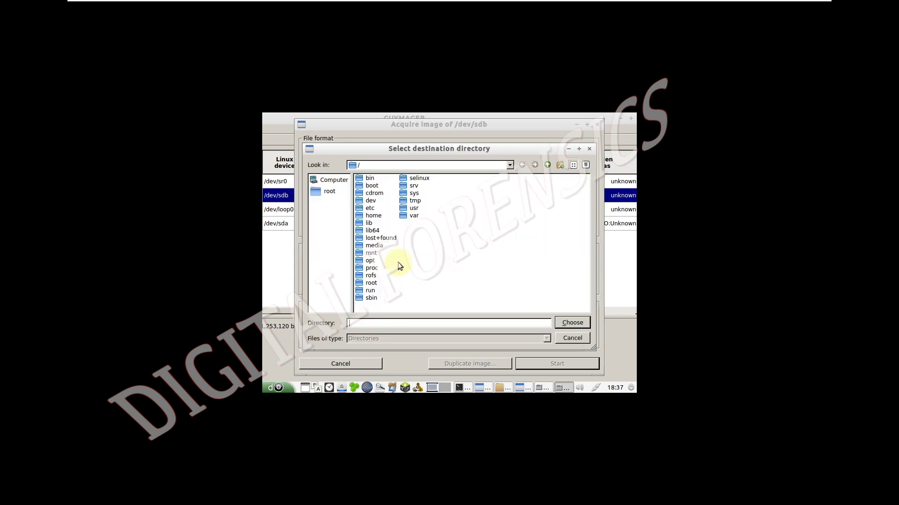
{"action": "left_click", "coordinate": [509, 165]}
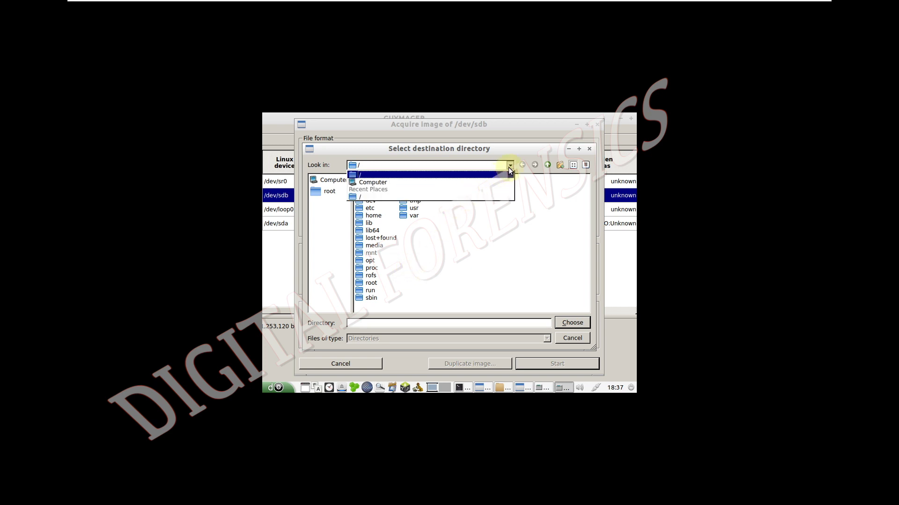
{"action": "left_click", "coordinate": [478, 180]}
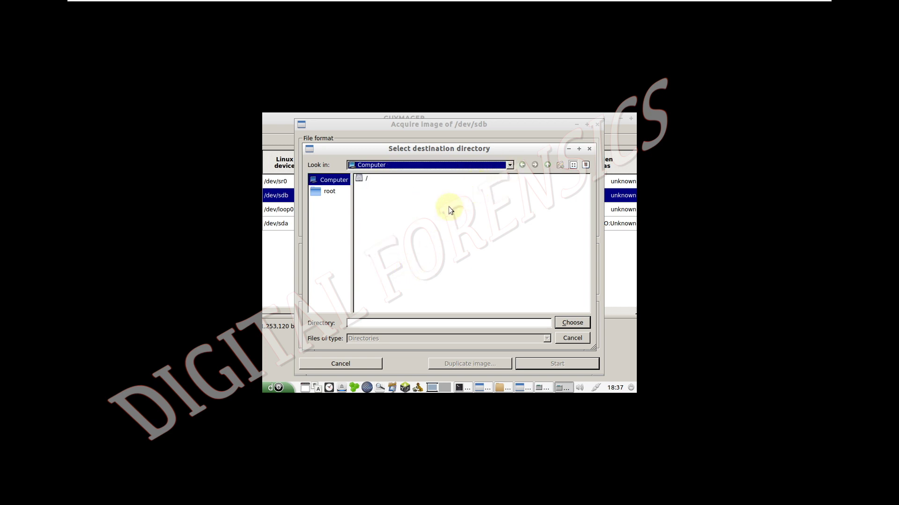
{"action": "double_click", "coordinate": [366, 181]}
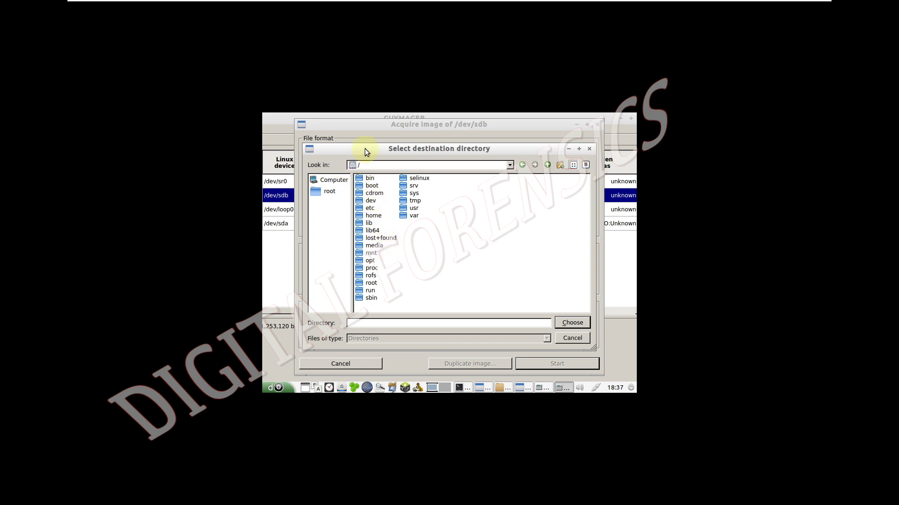
{"action": "left_click", "coordinate": [374, 165]}
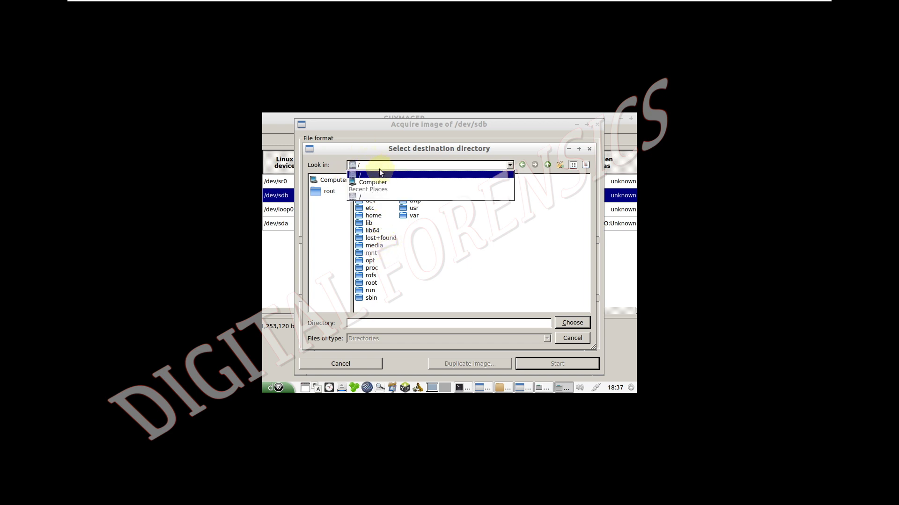
{"action": "left_click", "coordinate": [369, 195]}
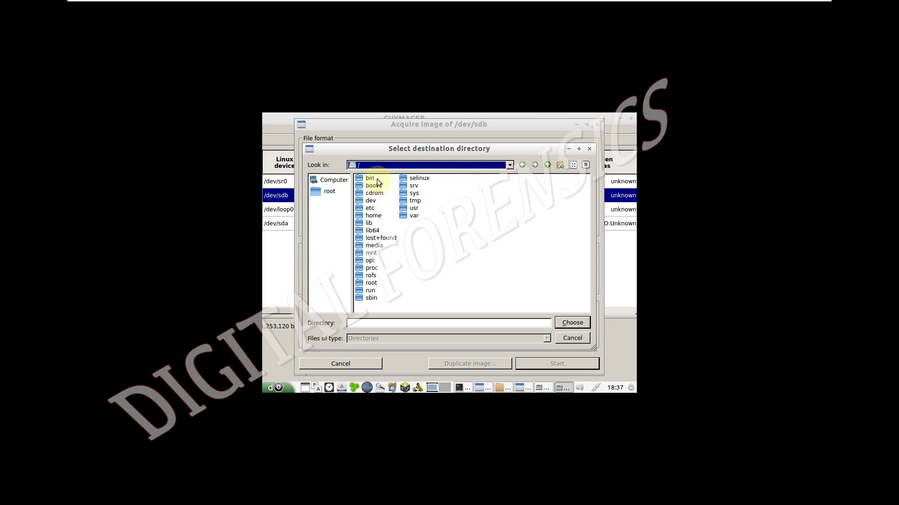
{"action": "double_click", "coordinate": [411, 210]}
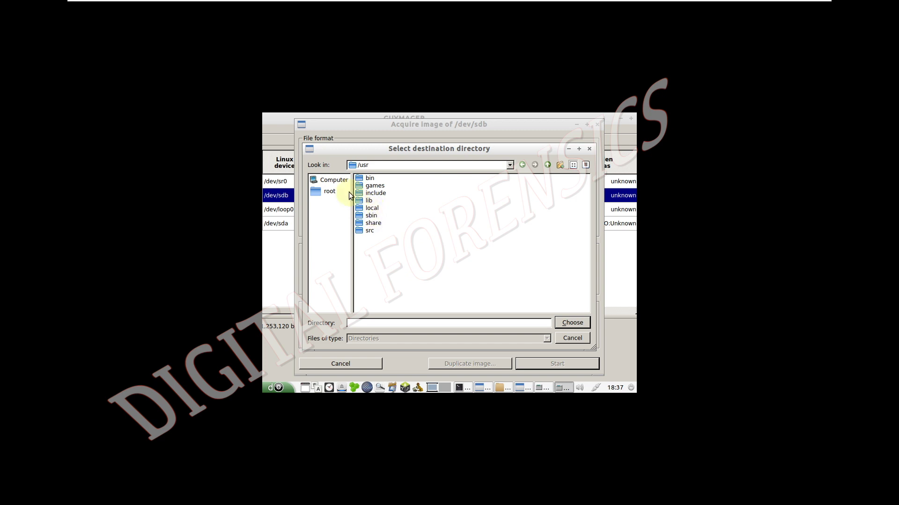
{"action": "left_click", "coordinate": [335, 181]}
{"action": "double_click", "coordinate": [360, 180]}
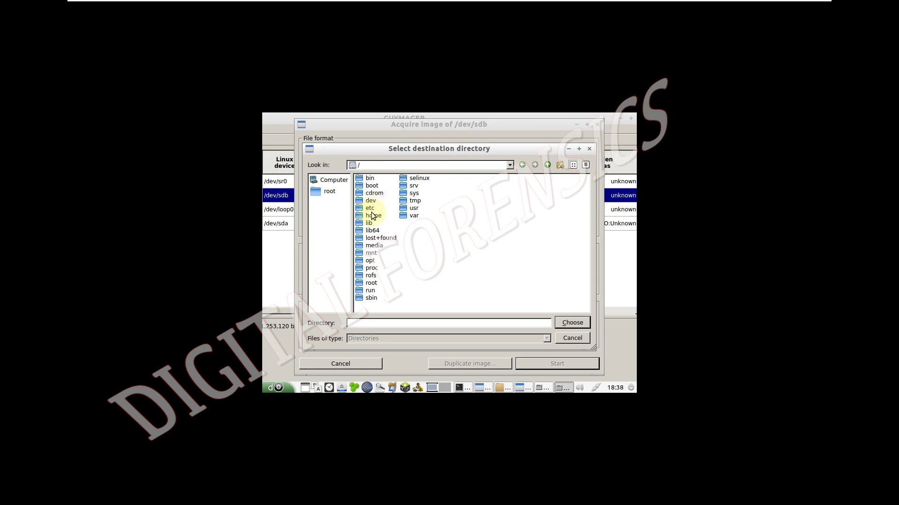
Step: Check the mount paths of NEW-VOLUME and DATA-BKSS in the file manager, and minimize it
{"action": "left_click", "coordinate": [497, 388]}
{"action": "left_click", "coordinate": [307, 238]}
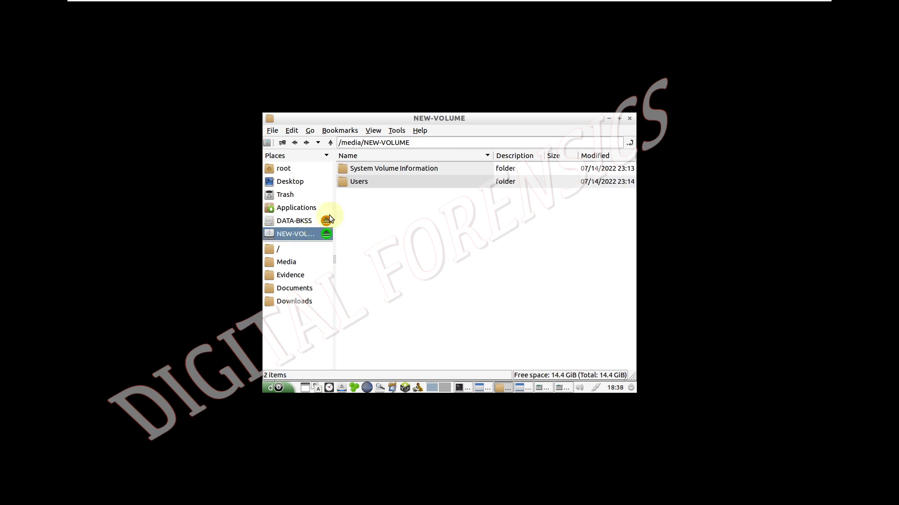
{"action": "triple_click", "coordinate": [401, 143]}
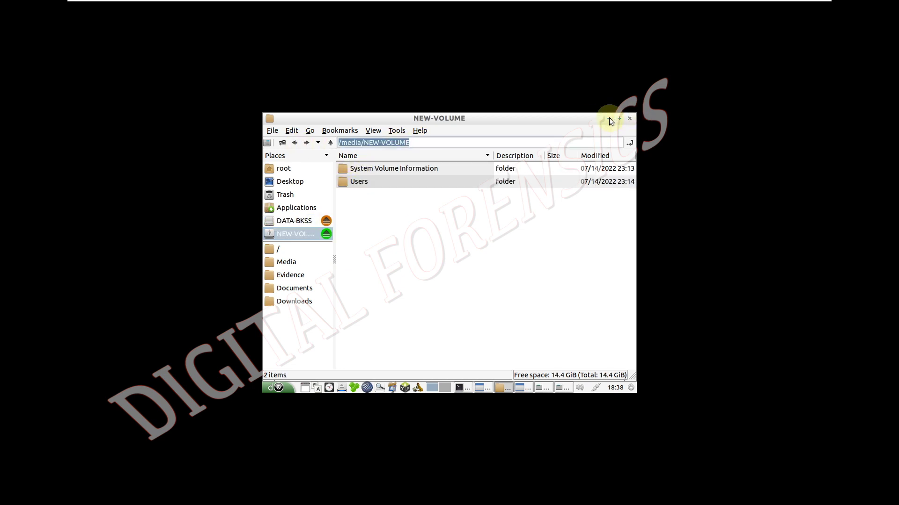
{"action": "left_click", "coordinate": [295, 225]}
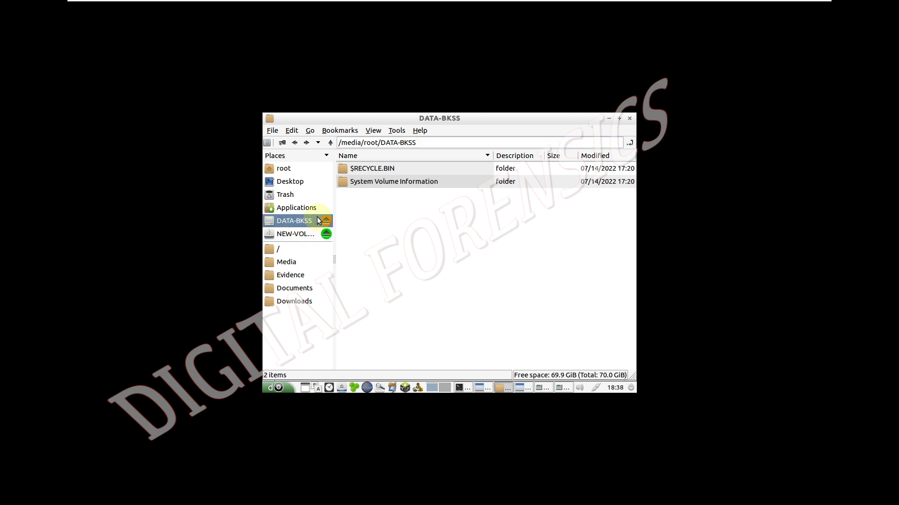
{"action": "left_click", "coordinate": [368, 142]}
{"action": "left_click", "coordinate": [608, 119]}
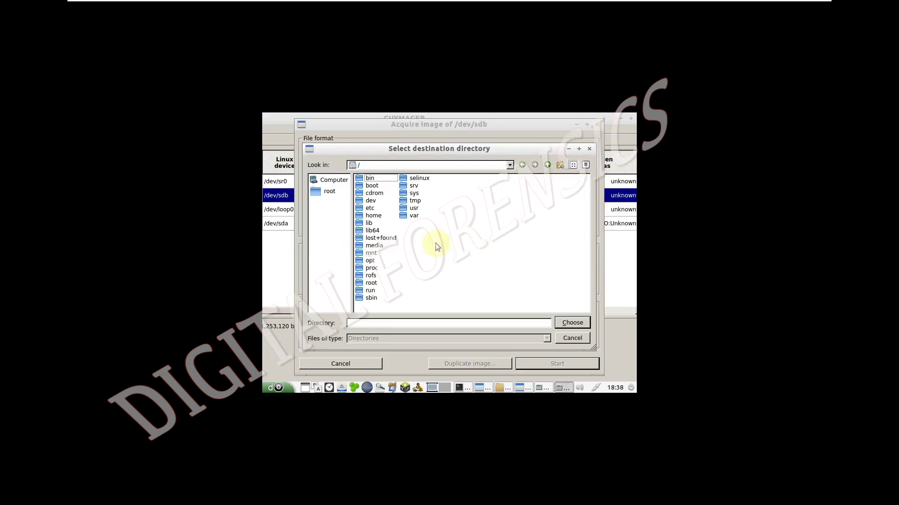
Step: Set the image destination directory to /media/root/DATA-BKSS
{"action": "double_click", "coordinate": [372, 246]}
{"action": "left_click", "coordinate": [371, 193]}
{"action": "double_click", "coordinate": [371, 192]}
{"action": "double_click", "coordinate": [369, 179]}
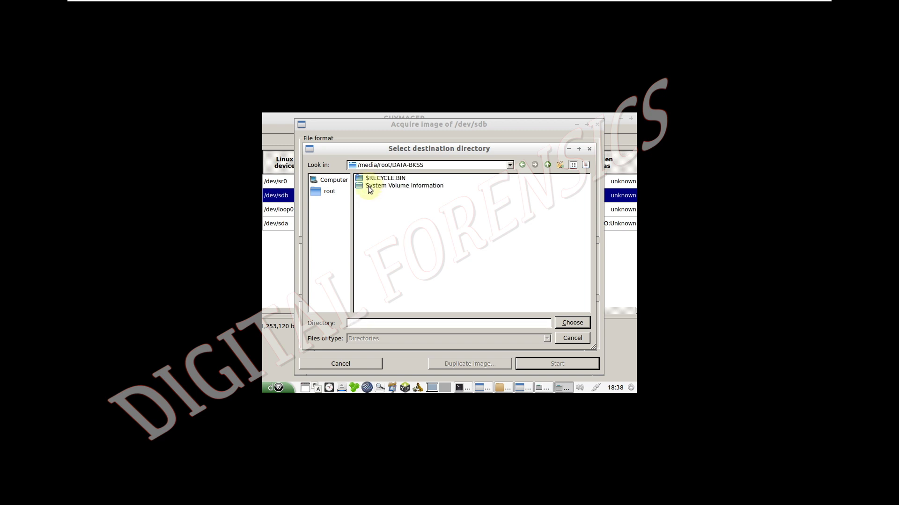
{"action": "left_click", "coordinate": [564, 322]}
Step: Name the image and info files C4Proj4, turn off splitting of image files and start the acquisition
{"action": "left_click", "coordinate": [439, 274]}
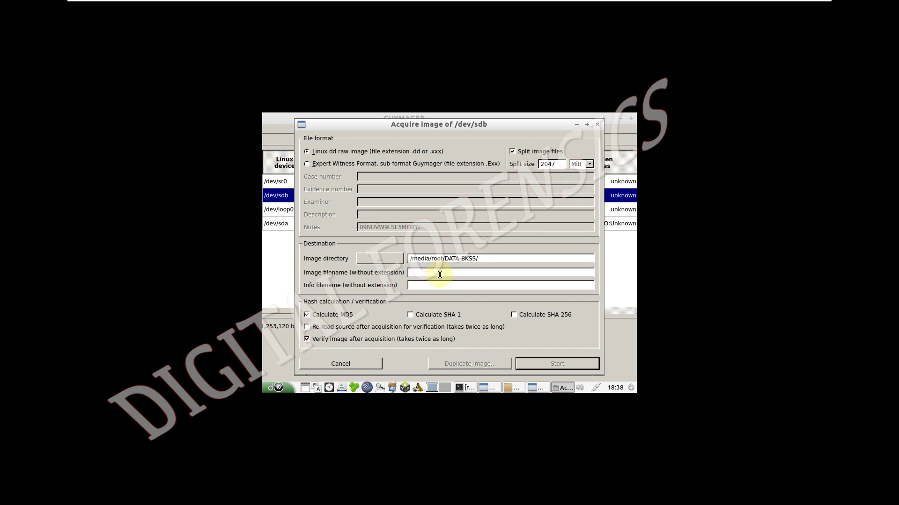
{"action": "type", "text": "C4Proj4"}
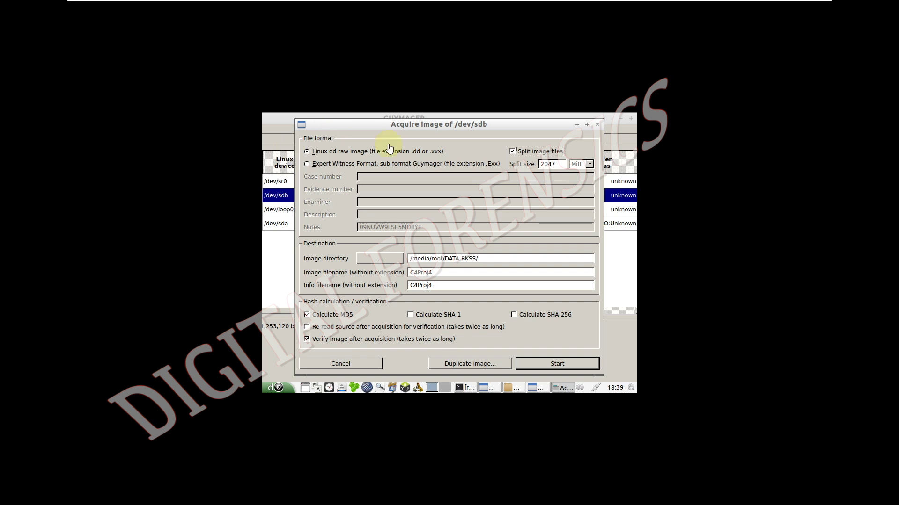
{"action": "left_click", "coordinate": [577, 151]}
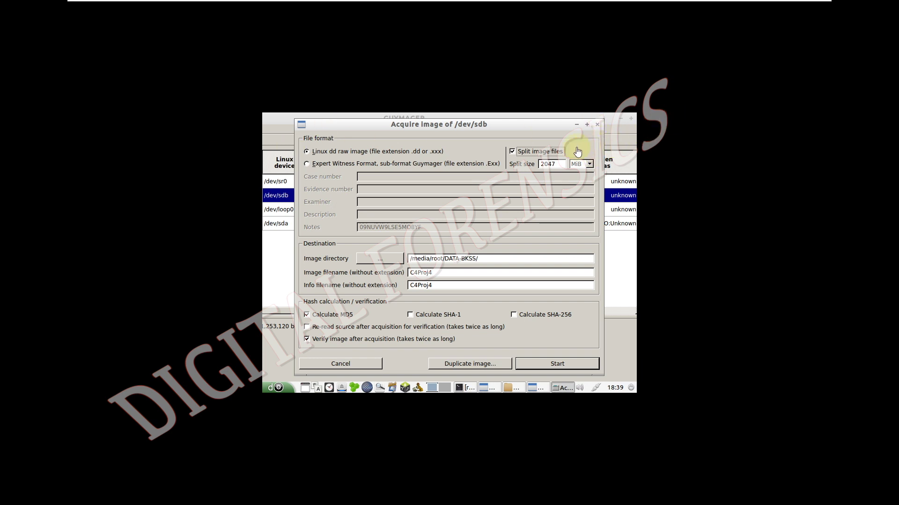
{"action": "left_click", "coordinate": [512, 152]}
{"action": "left_click", "coordinate": [536, 363]}
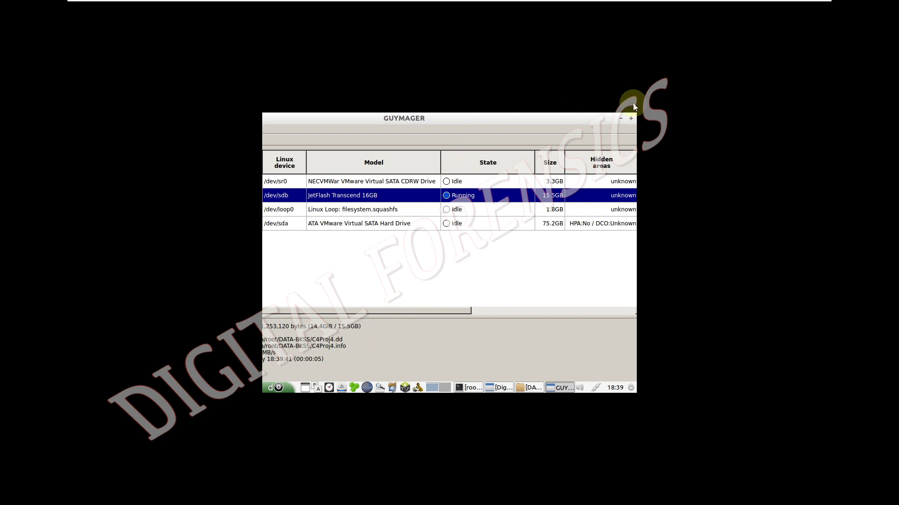
Step: Move the Guymager window to the second virtual desktop and align it with that desktop's upper-left corner
{"action": "left_click_drag", "start_coordinate": [612, 118], "coordinate": [706, 143]}
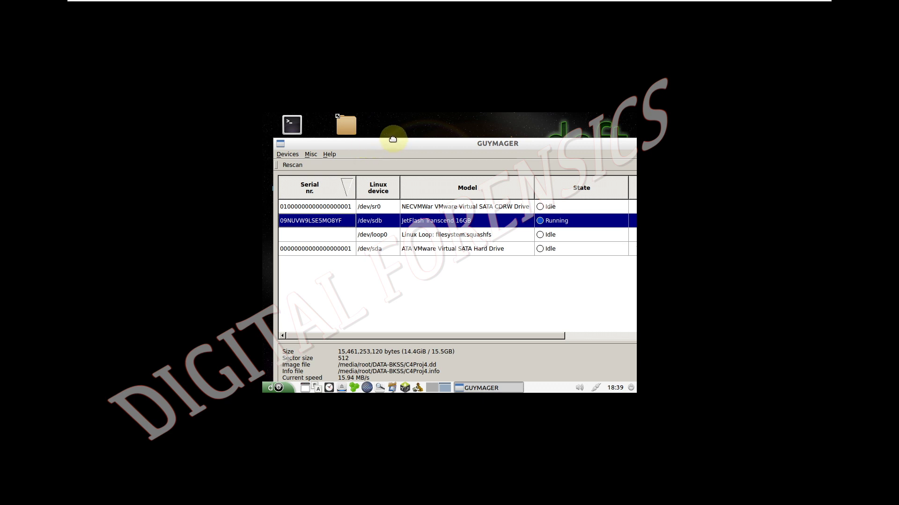
{"action": "left_click_drag", "start_coordinate": [392, 143], "coordinate": [424, 137]}
{"action": "left_click_drag", "start_coordinate": [307, 226], "coordinate": [401, 234]}
{"action": "left_click_drag", "start_coordinate": [513, 136], "coordinate": [392, 121]}
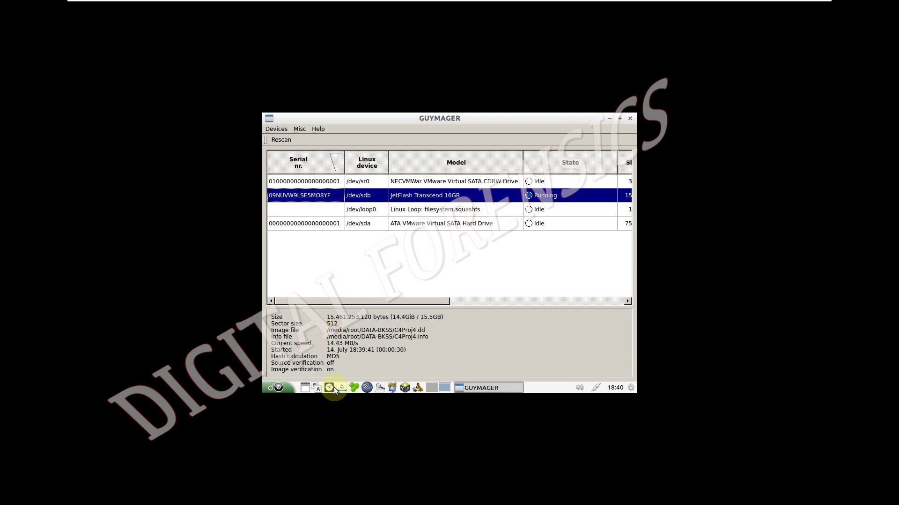
{"action": "left_click", "coordinate": [465, 386]}
{"action": "left_click", "coordinate": [464, 387]}
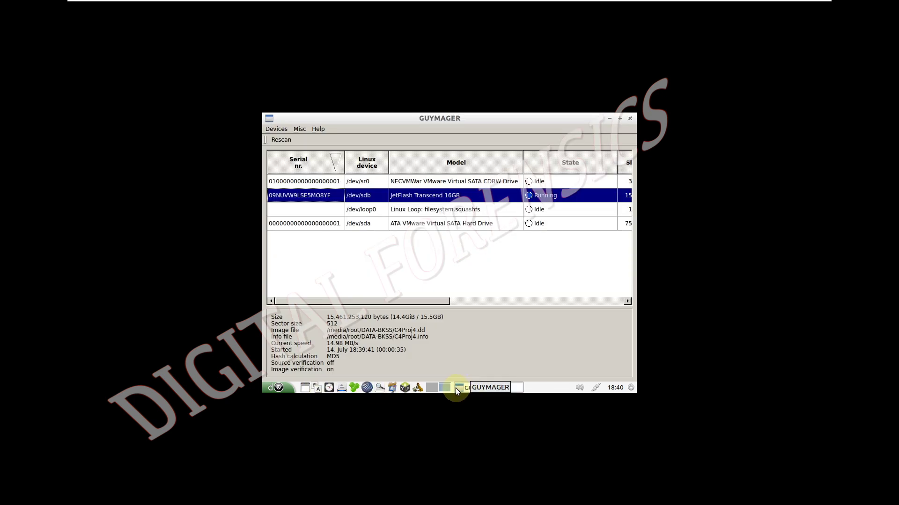
{"action": "left_click", "coordinate": [456, 388]}
{"action": "left_click", "coordinate": [468, 389]}
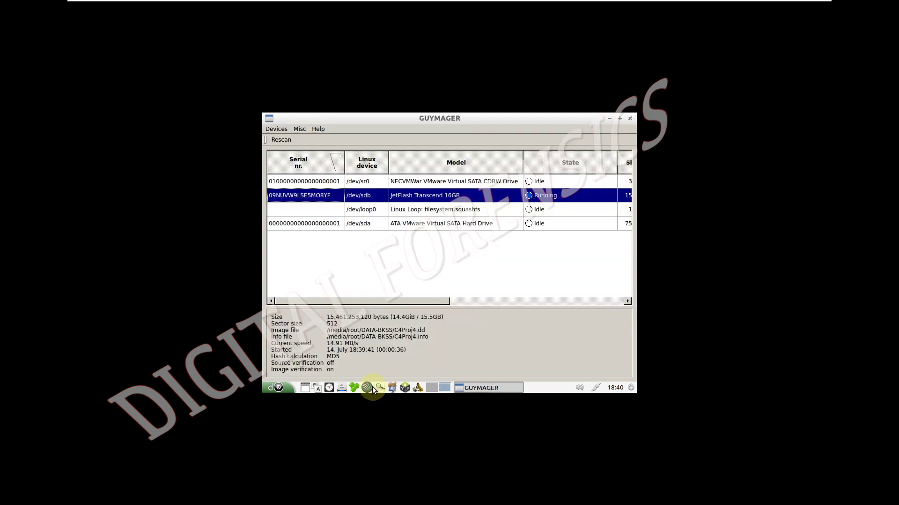
{"action": "key", "text": "alt+Tab"}
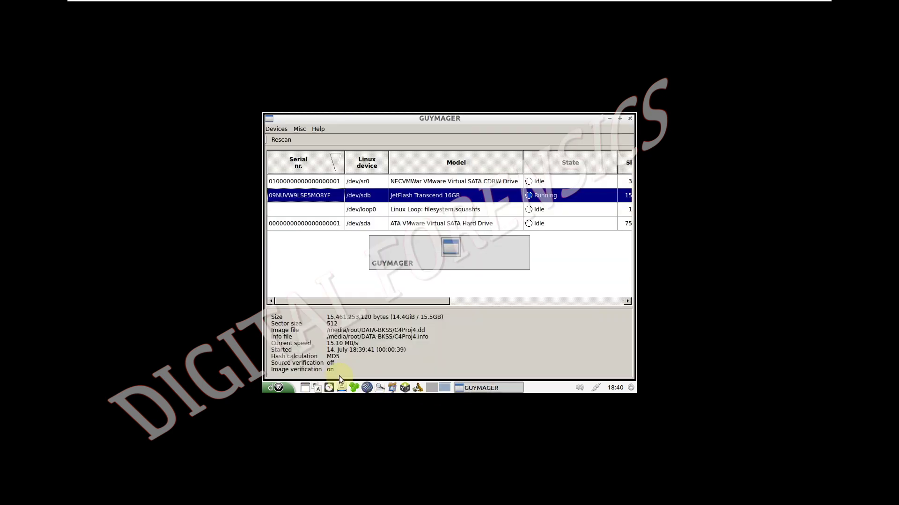
Step: Minimize Guymager, check the DATA-BKSS volume in the file manager for the C4Proj4 output files, and minimize the file manager
{"action": "left_click", "coordinate": [609, 119]}
{"action": "double_click", "coordinate": [349, 126]}
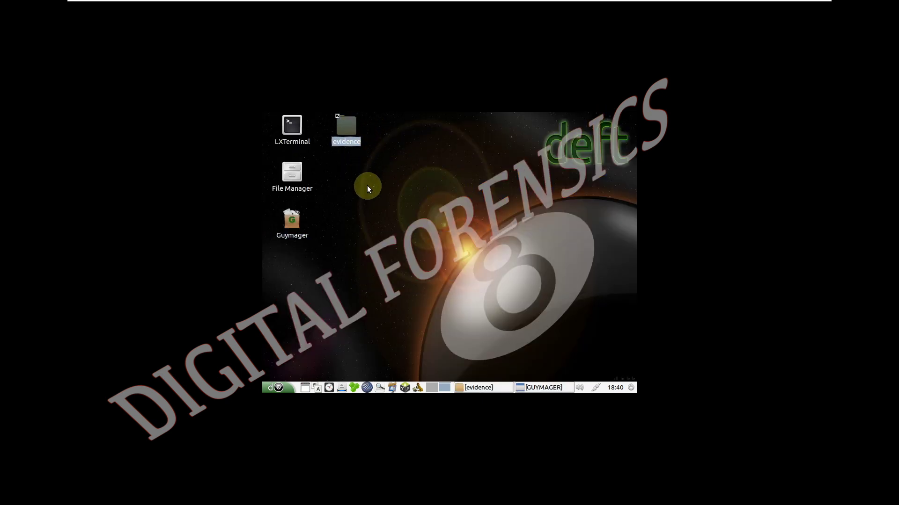
{"action": "left_click", "coordinate": [315, 174]}
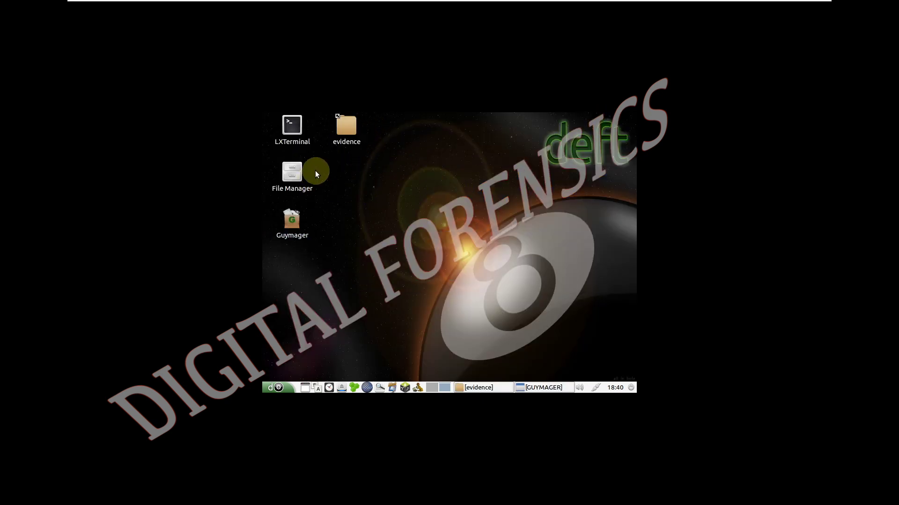
{"action": "double_click", "coordinate": [298, 170]}
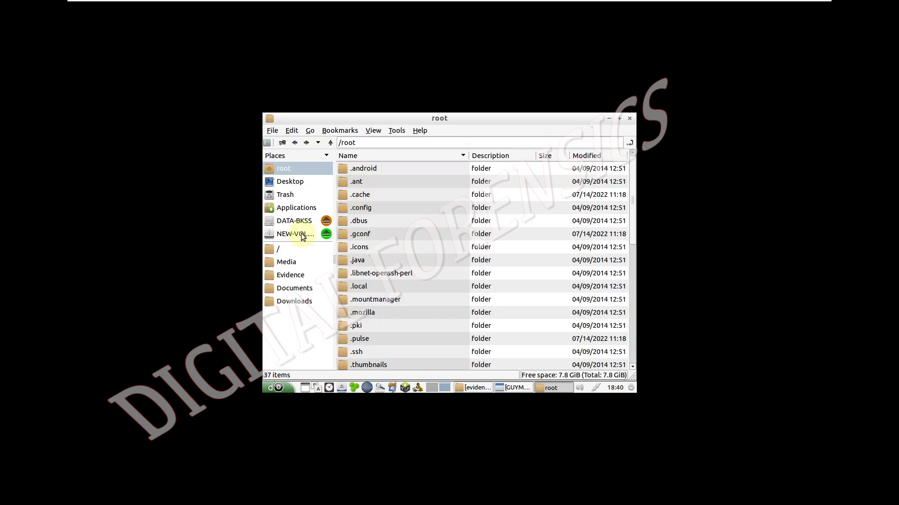
{"action": "left_click", "coordinate": [294, 222]}
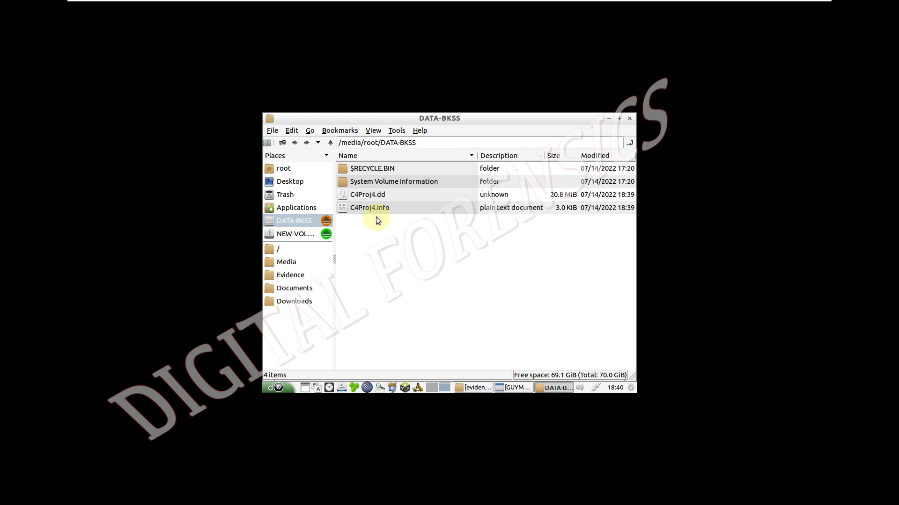
{"action": "right_click", "coordinate": [422, 268]}
{"action": "key", "text": "Escape"}
{"action": "left_click", "coordinate": [608, 118]}
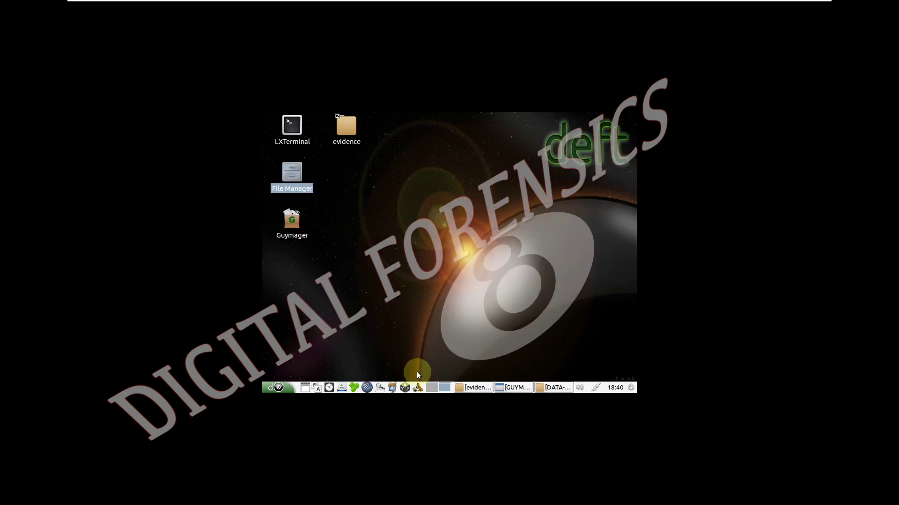
Step: Reopen Guymager and examine the remaining columns of the device list for the running acquisition
{"action": "left_click", "coordinate": [518, 387]}
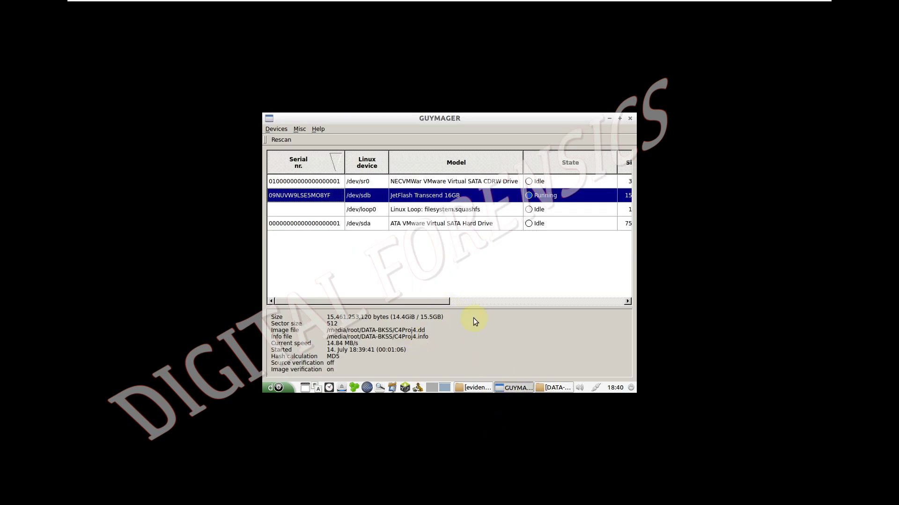
{"action": "left_click_drag", "start_coordinate": [433, 302], "coordinate": [605, 296]}
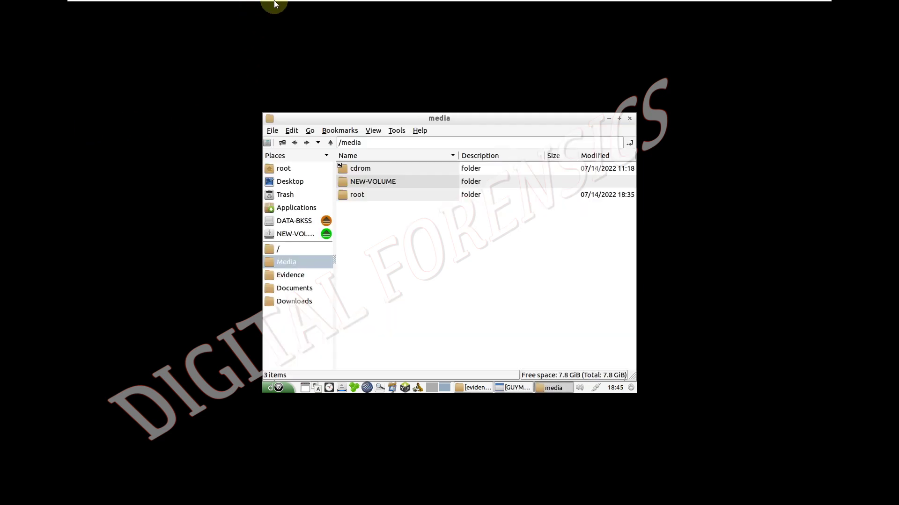
Step: In VMware, inspect the NVMe and SATA hard disks in the virtual machine settings and close the dialog
{"action": "mouse_move", "coordinate": [273, 4]}
{"action": "left_click", "coordinate": [152, 6]}
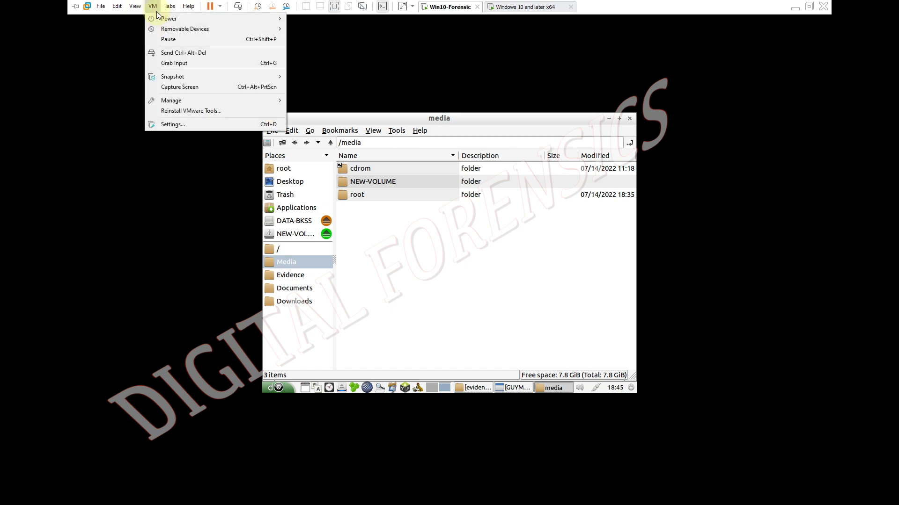
{"action": "left_click", "coordinate": [177, 123]}
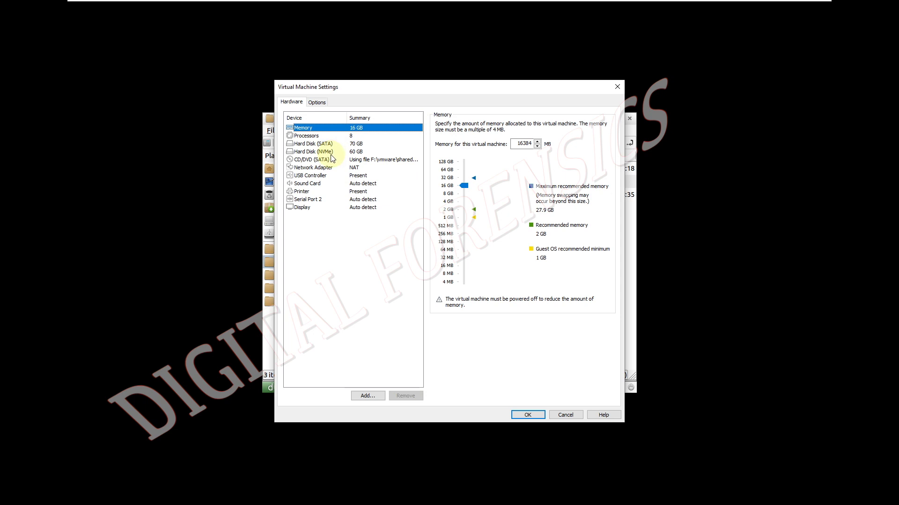
{"action": "left_click", "coordinate": [323, 152]}
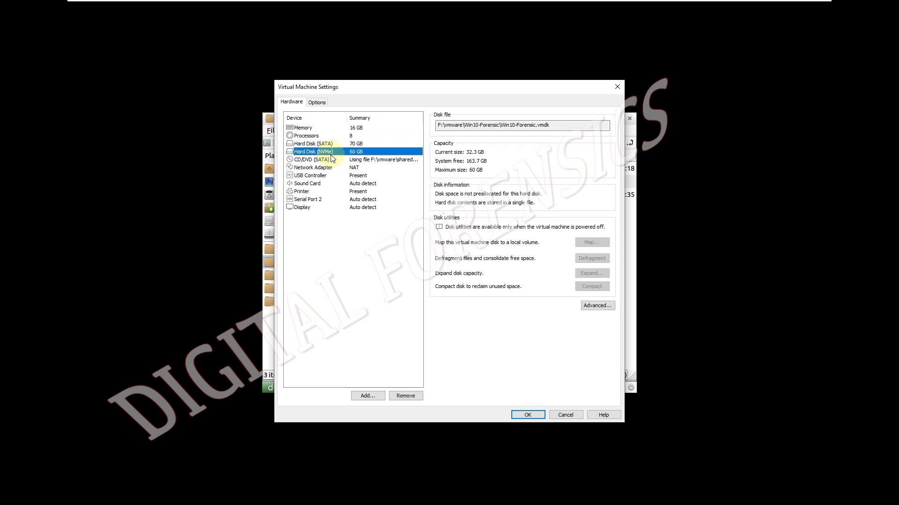
{"action": "left_click", "coordinate": [330, 147]}
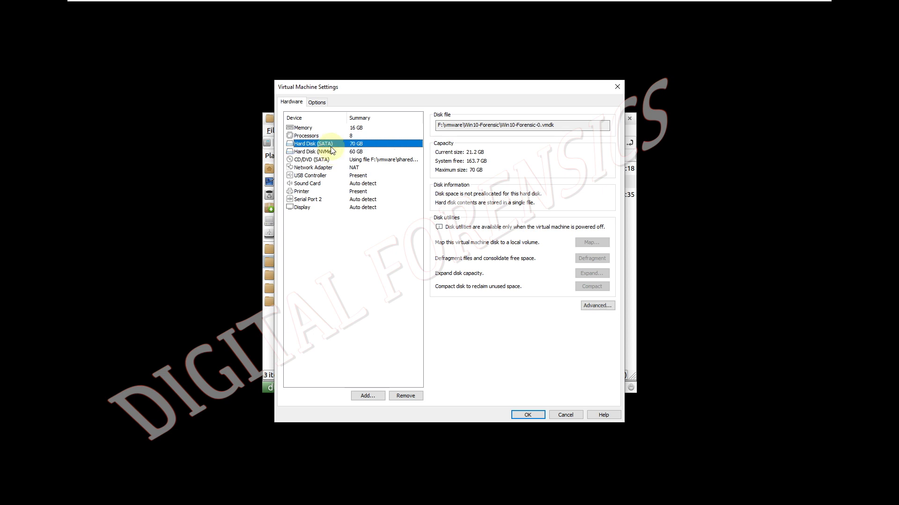
{"action": "left_click", "coordinate": [614, 88]}
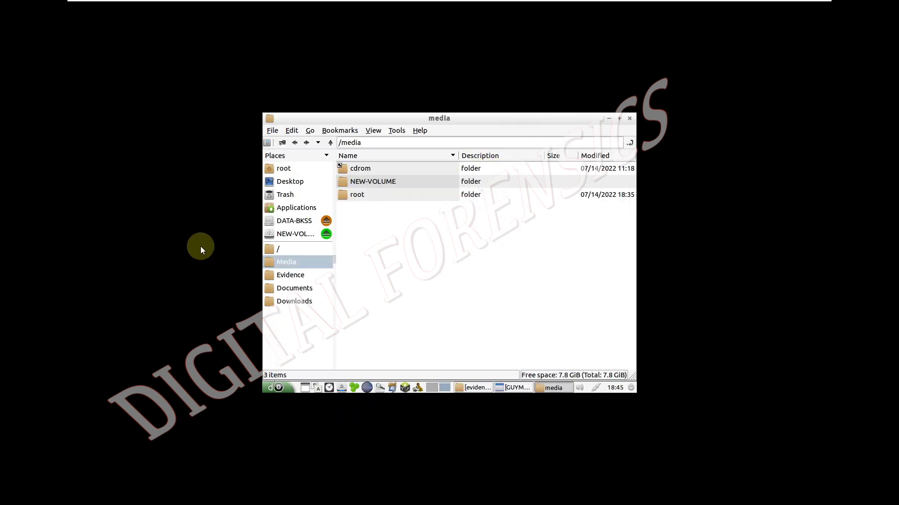